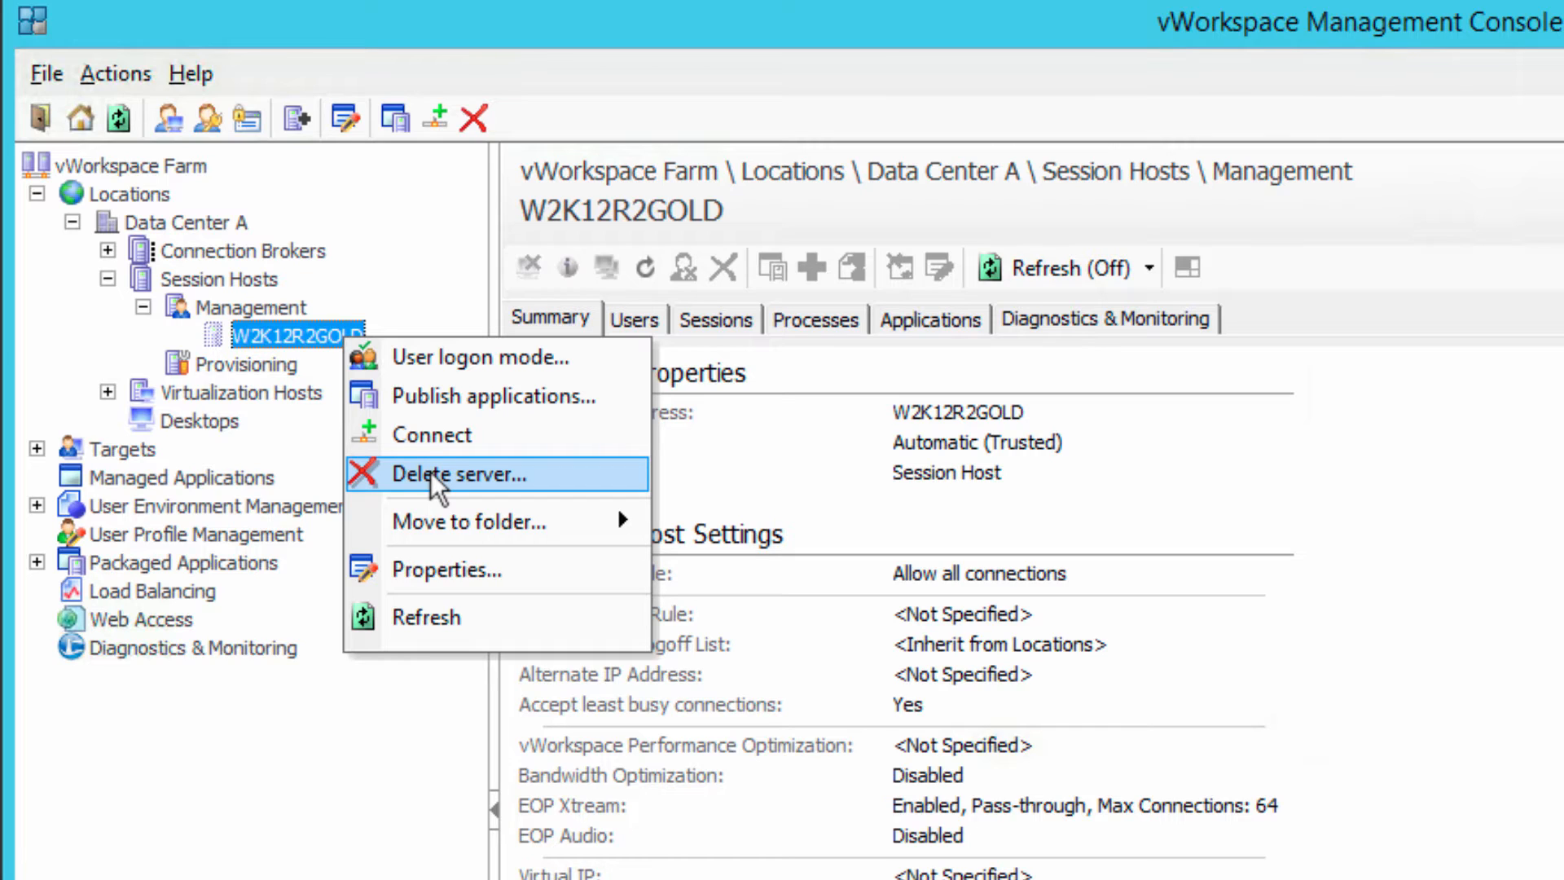
Delete the W2K12R2GOLD server and bring up the actions for the Provisioning node.
{"action": "left_click", "coordinate": [430, 471]}
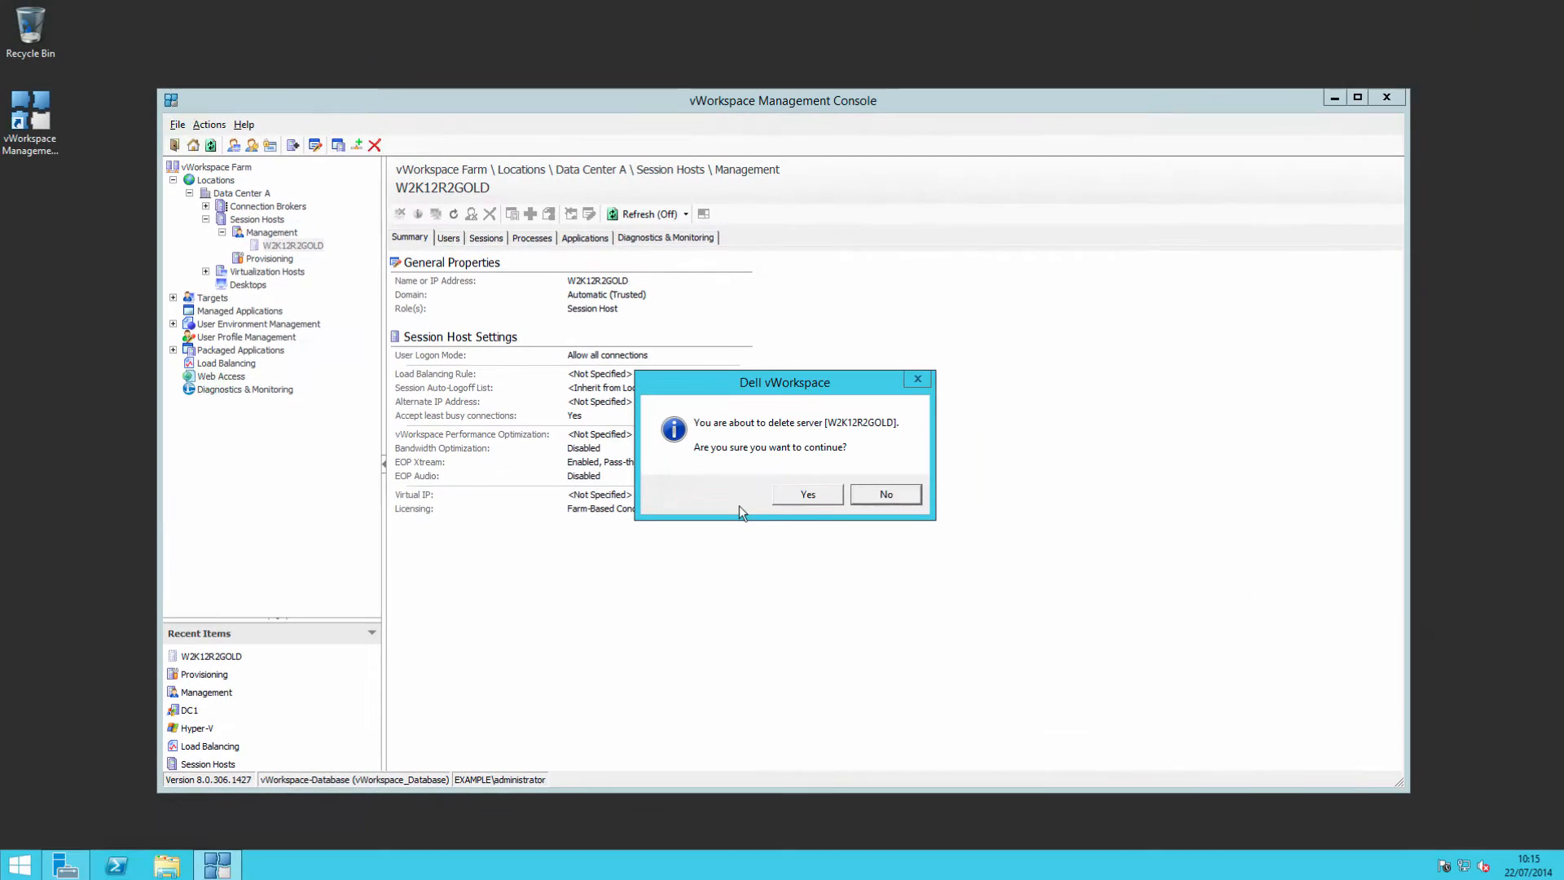
{"action": "left_click", "coordinate": [808, 494]}
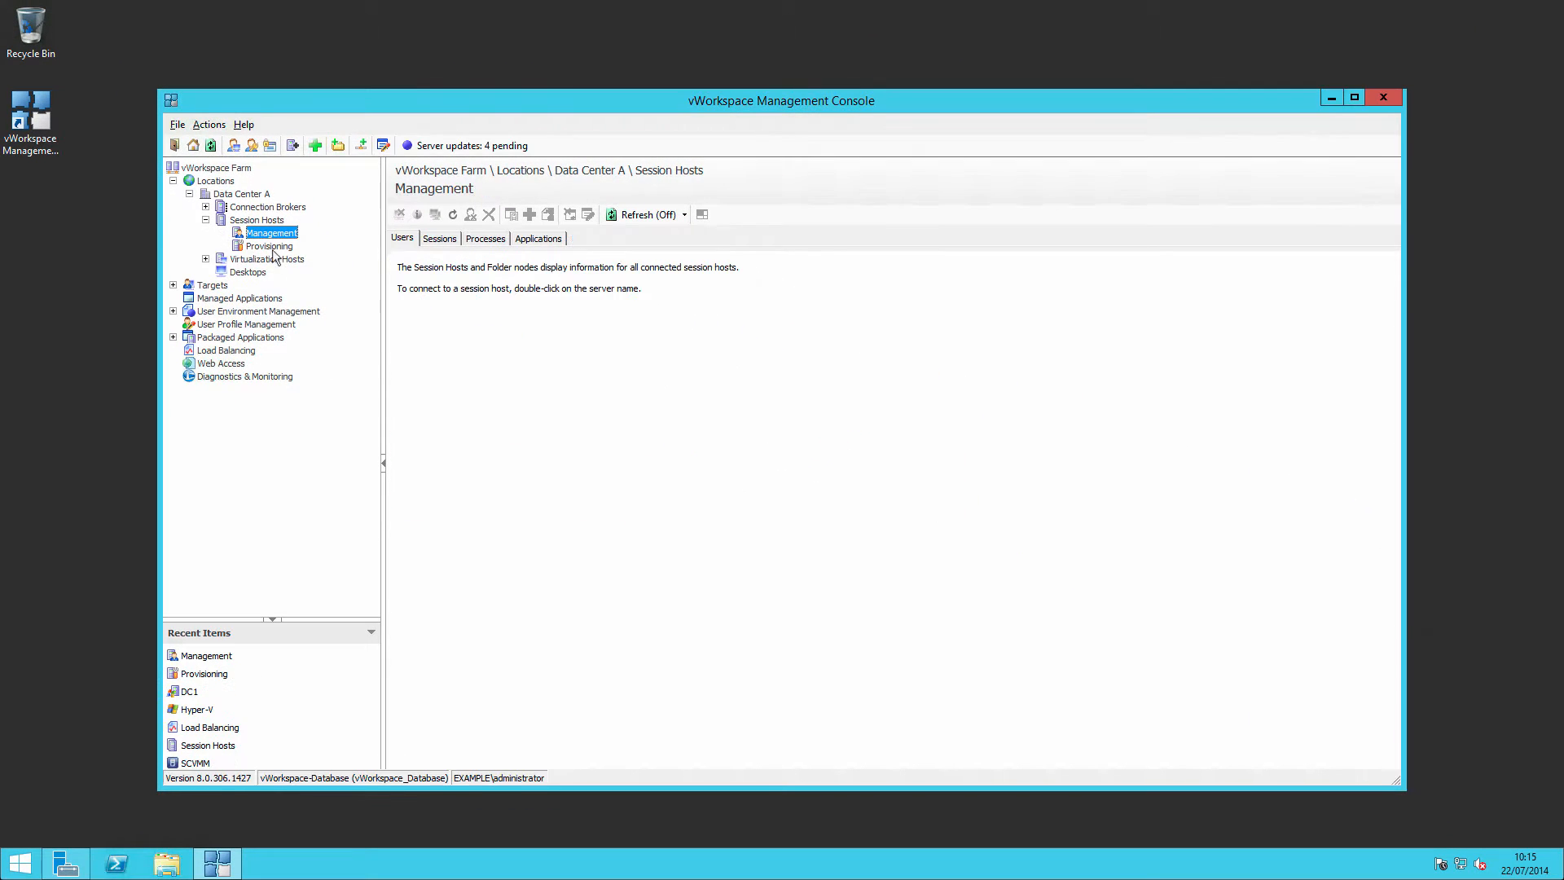
{"action": "left_click", "coordinate": [271, 247]}
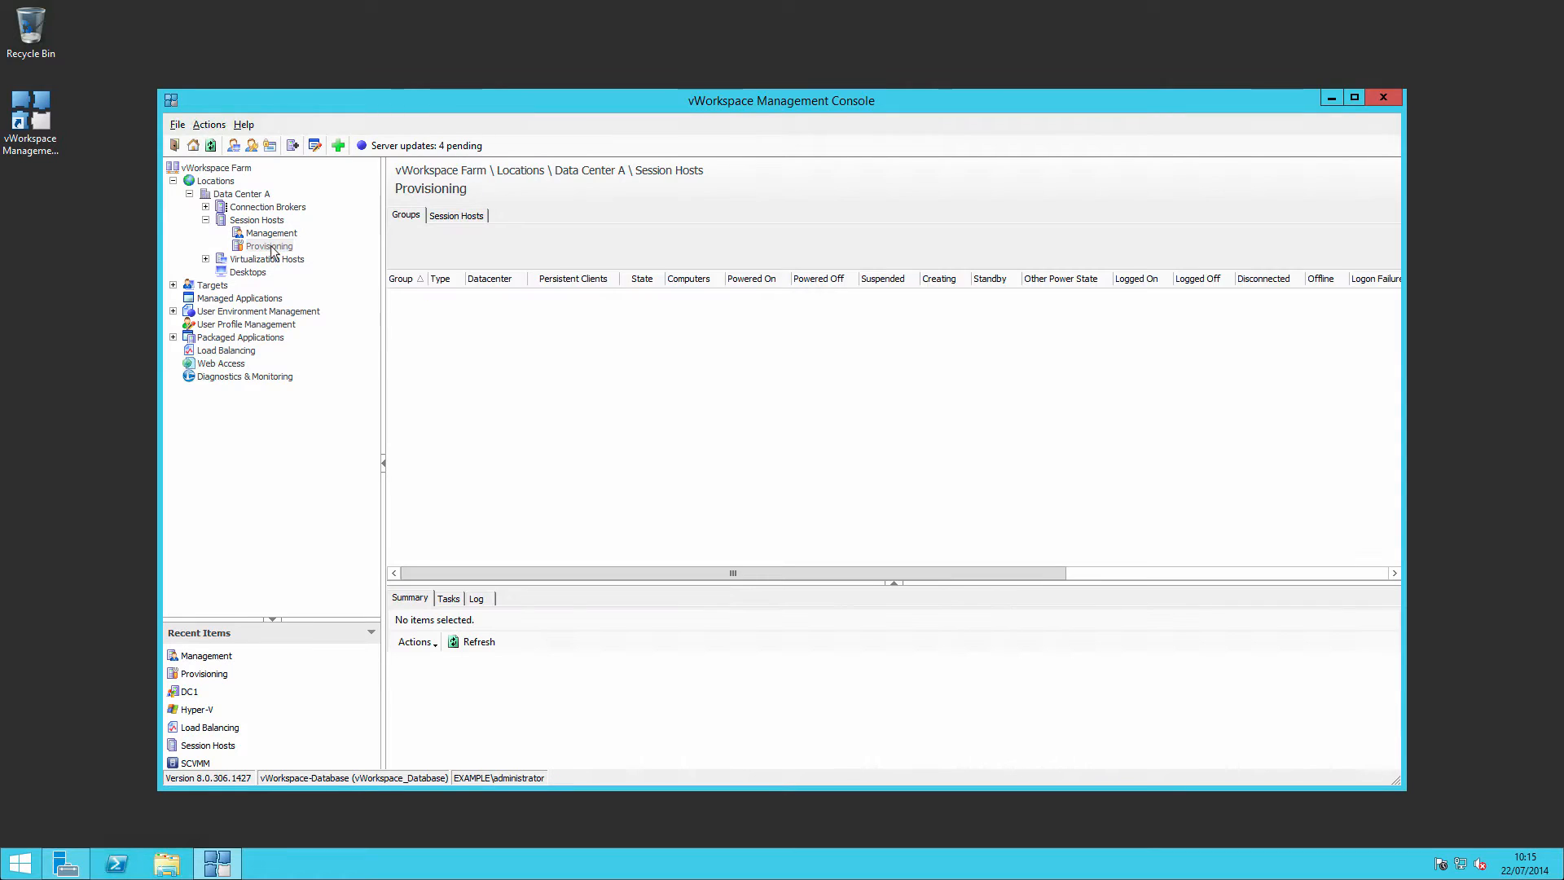
{"action": "right_click", "coordinate": [271, 247]}
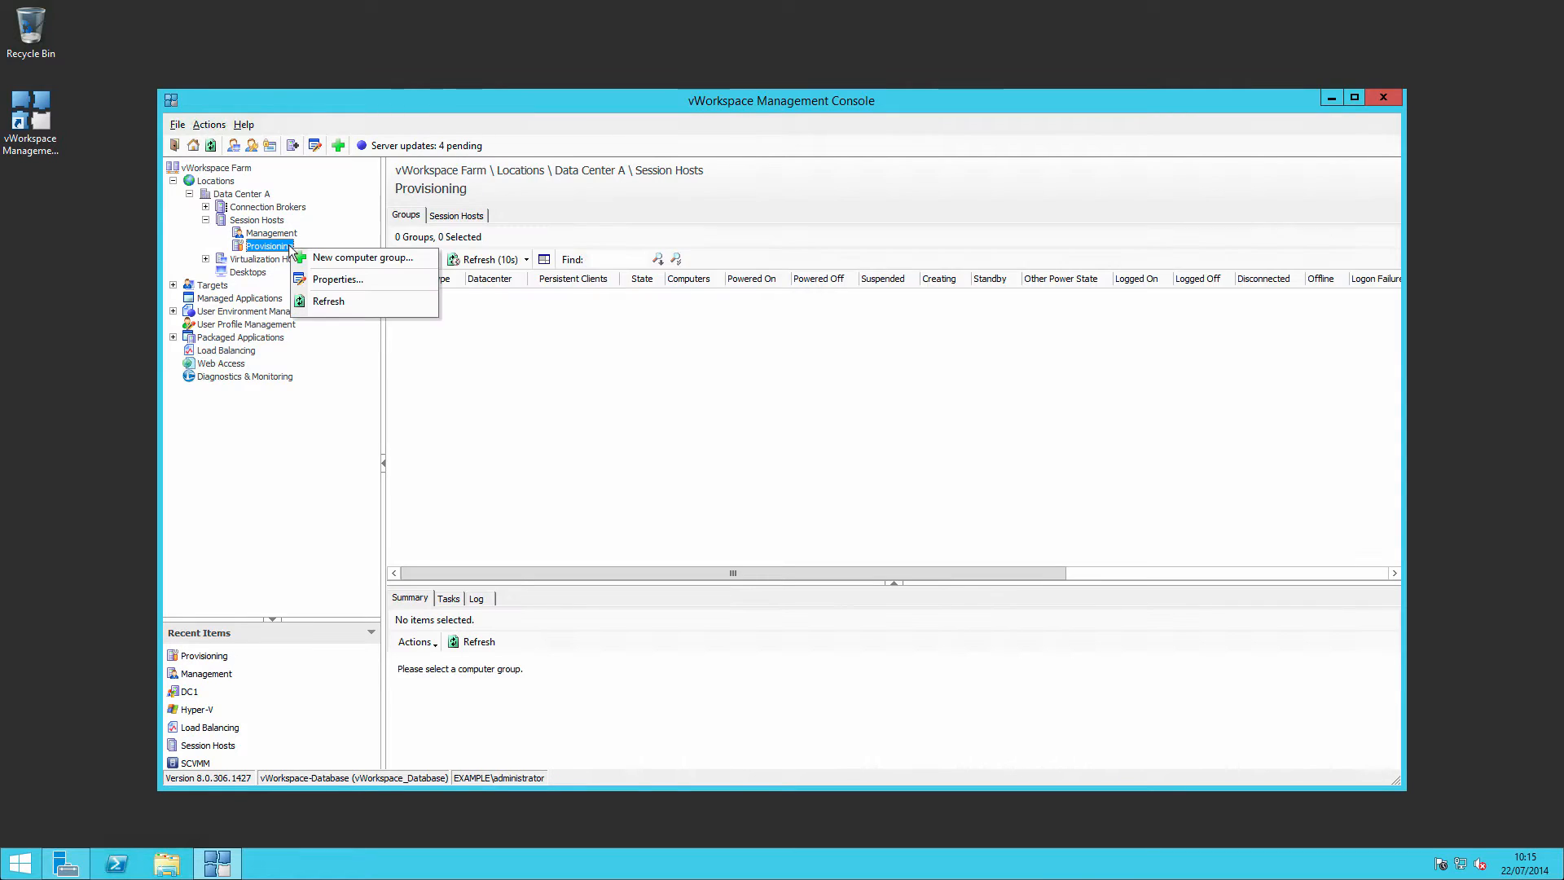
Create a new computer group named 'Default Desktop' with Microsoft Hyper-V as its system type.
{"action": "left_click", "coordinate": [329, 260]}
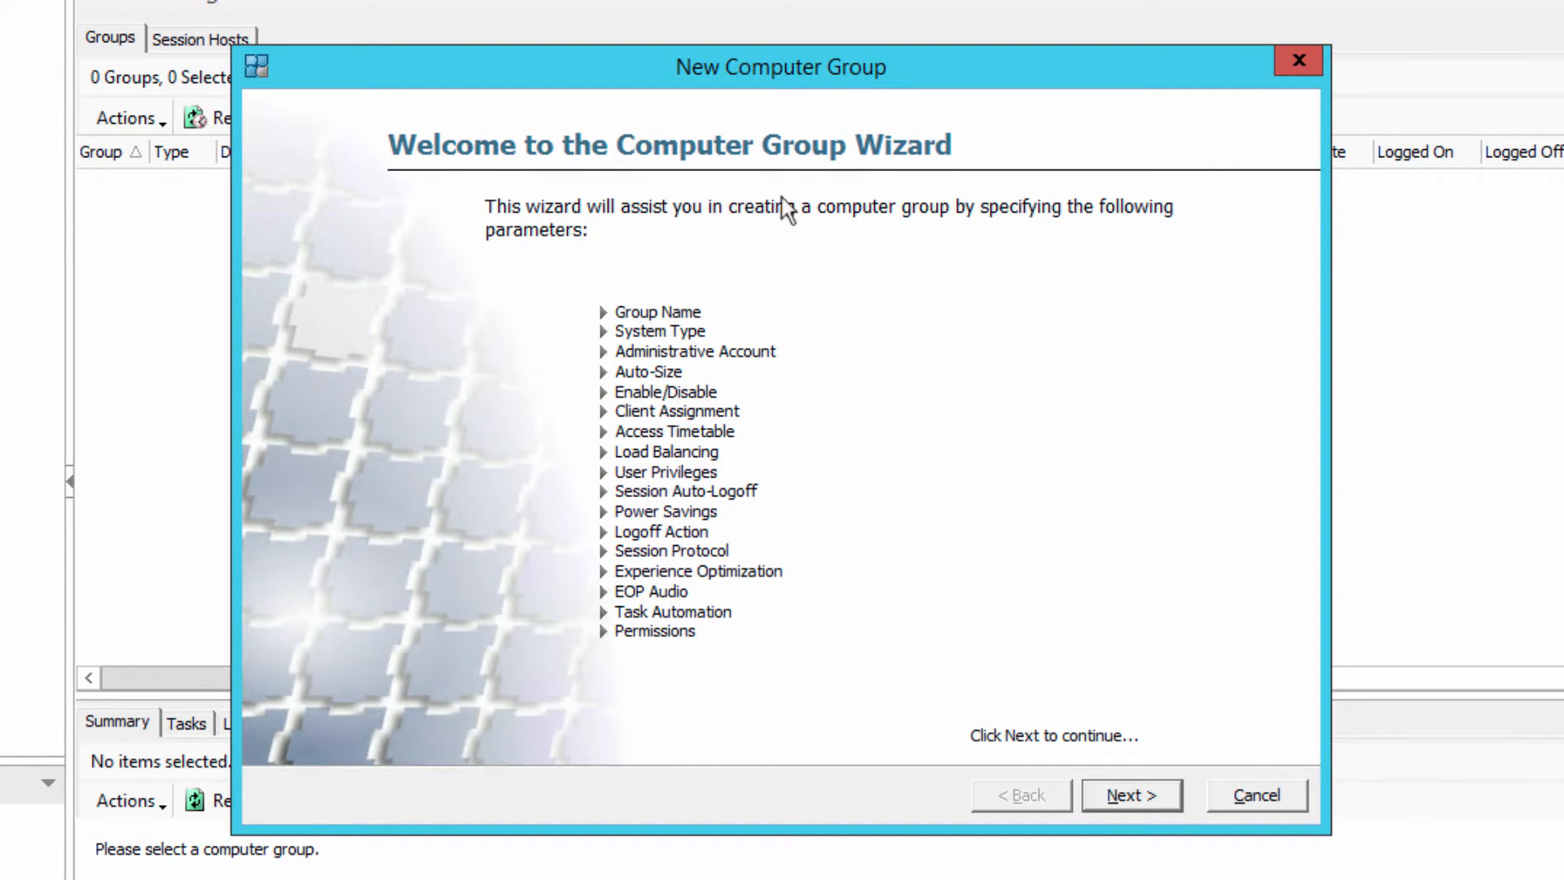
{"action": "left_click", "coordinate": [1163, 802]}
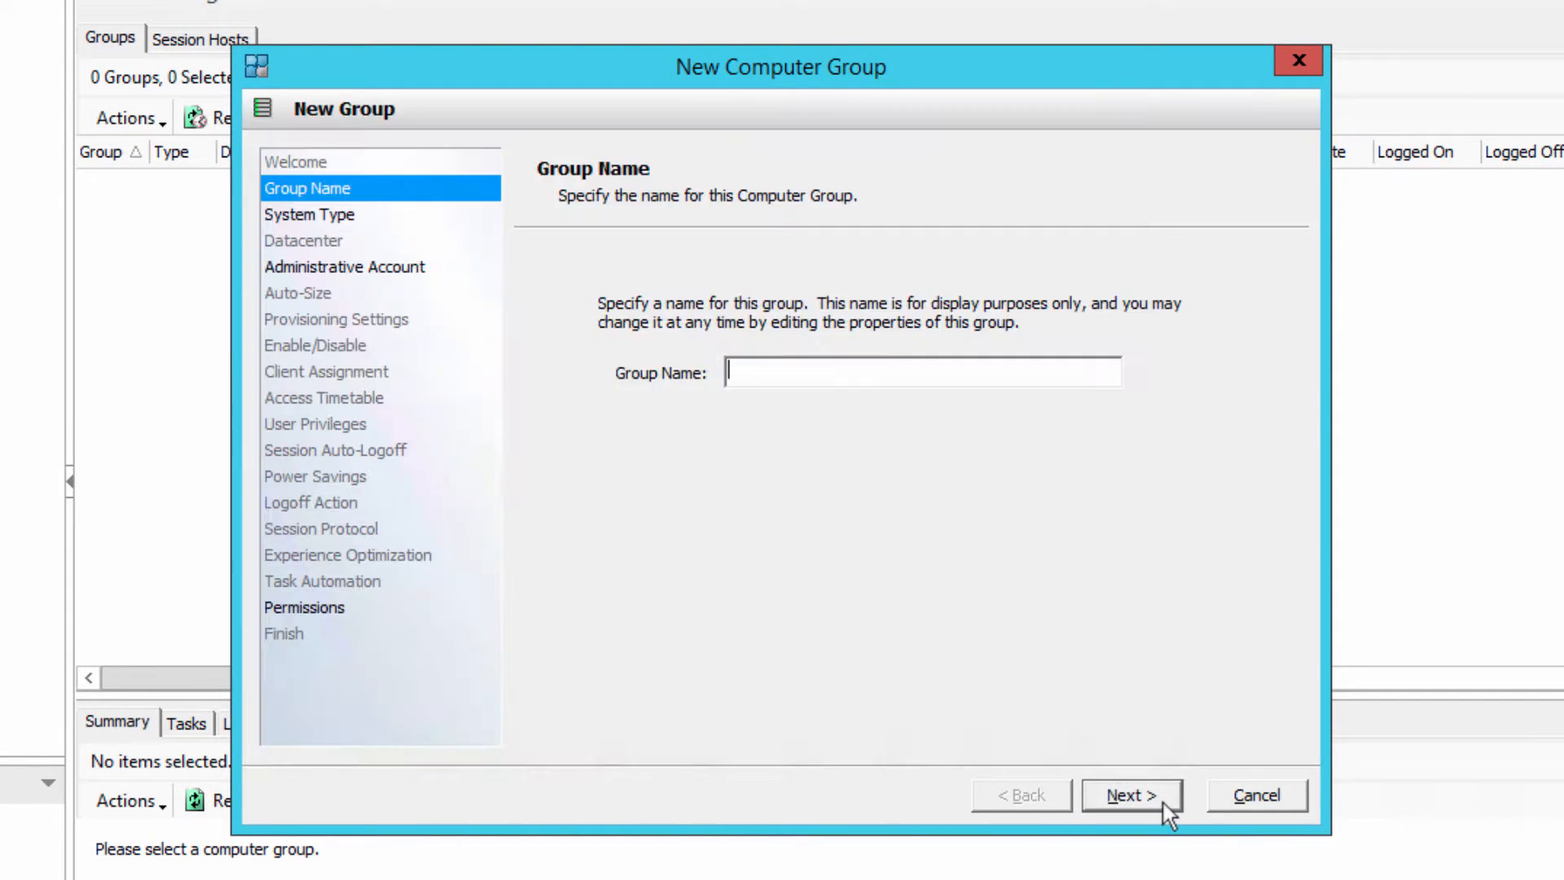
{"action": "type", "text": "Default R"}
{"action": "key", "text": "BackSpace"}
{"action": "type", "text": "Desktop"}
{"action": "left_click", "coordinate": [1157, 801]}
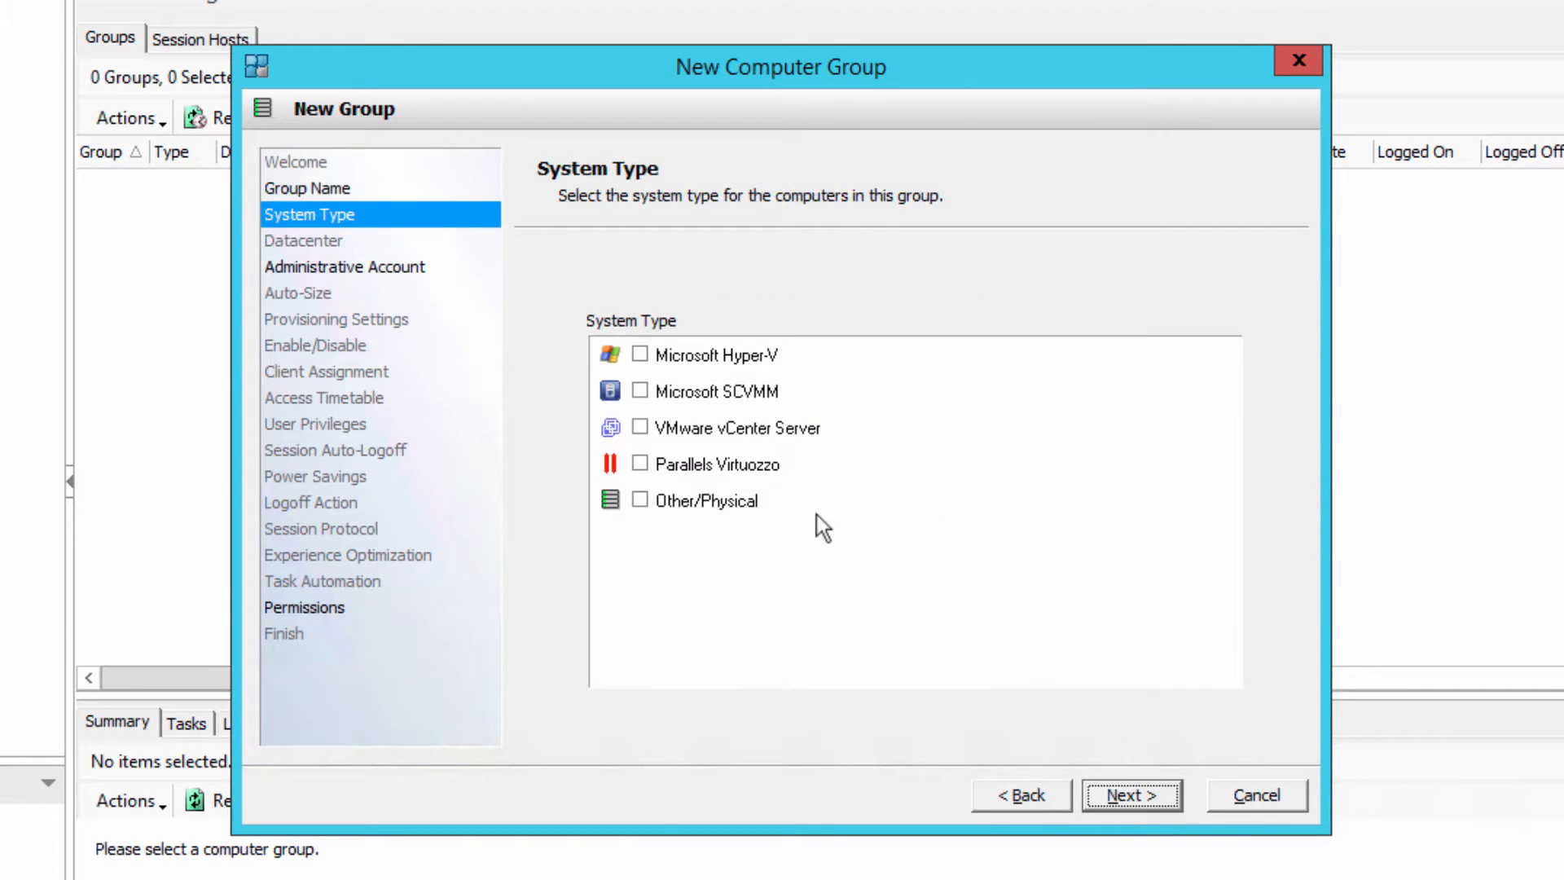
{"action": "left_click", "coordinate": [641, 356]}
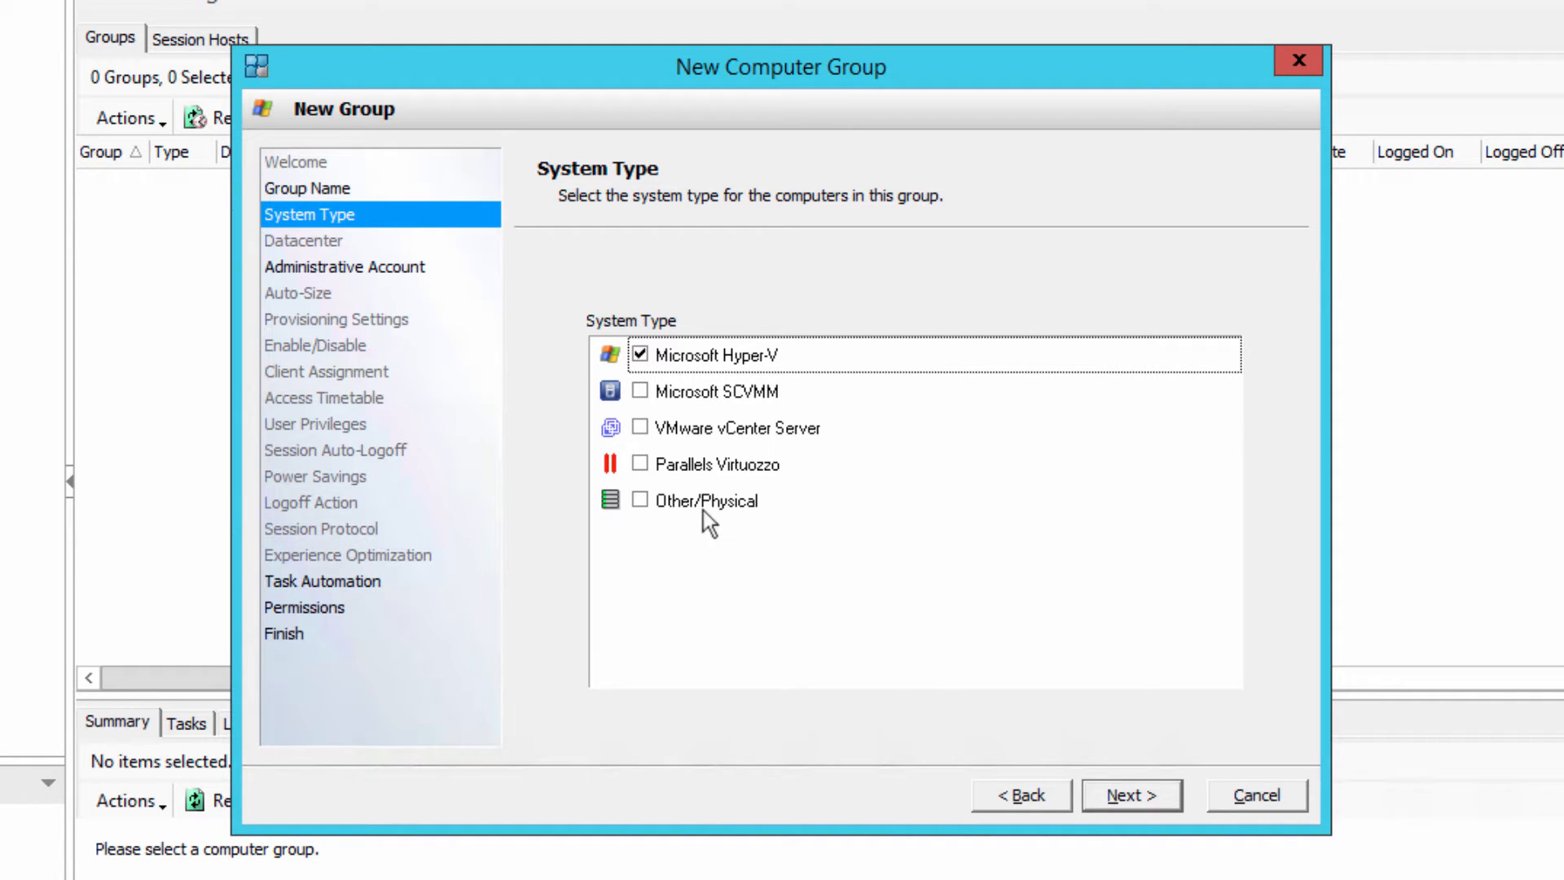
{"action": "left_click", "coordinate": [1157, 796]}
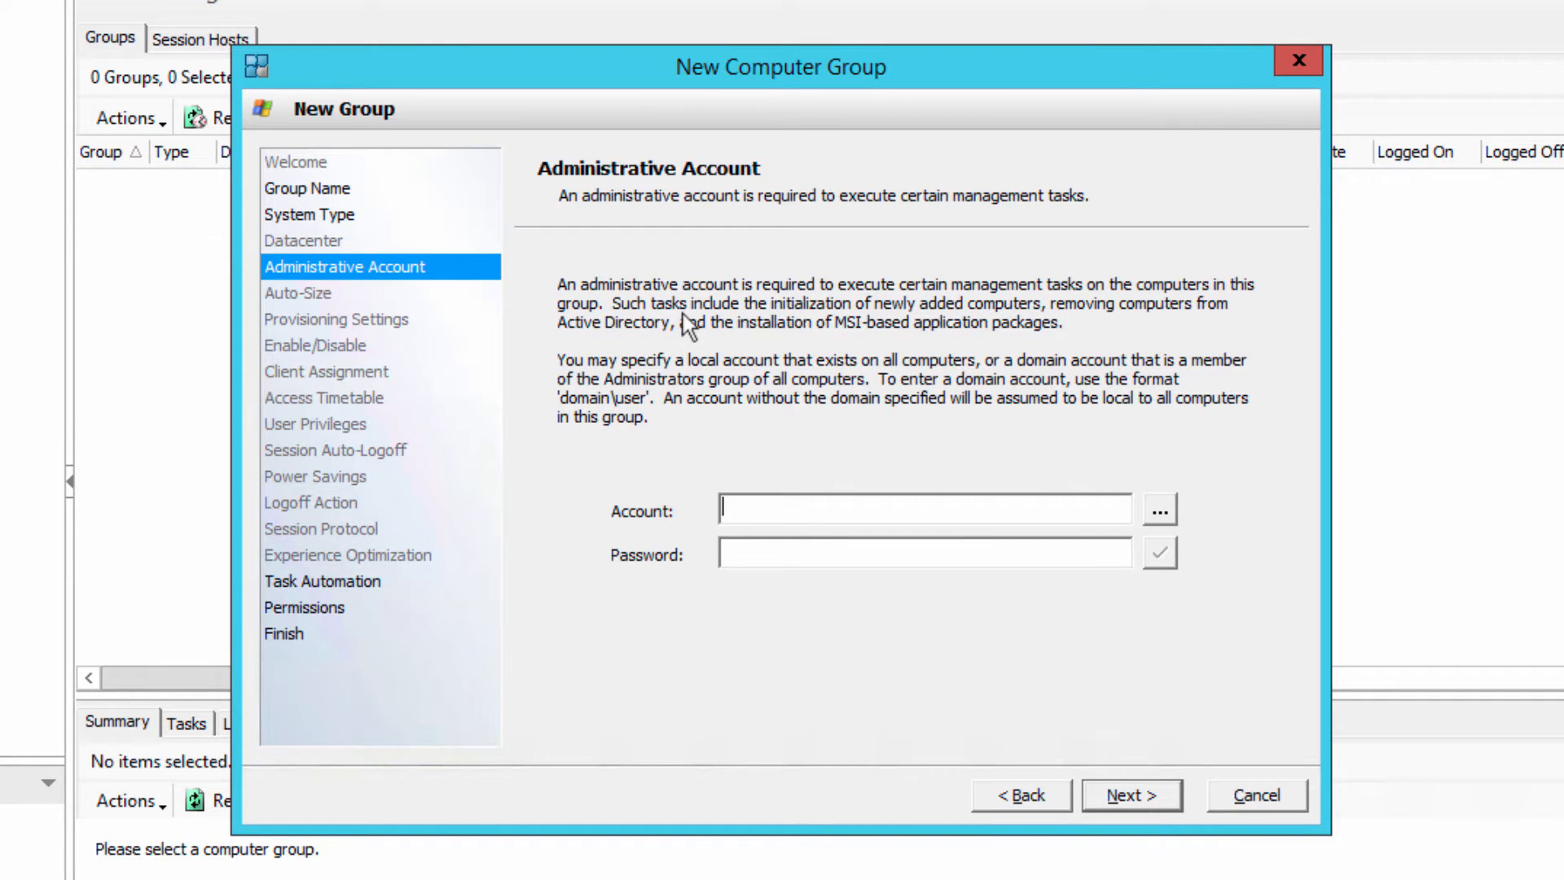
Pick the EXAMPLE domain's RDSH admin service account, filtering users by svc_*.
{"action": "left_click", "coordinate": [1160, 509]}
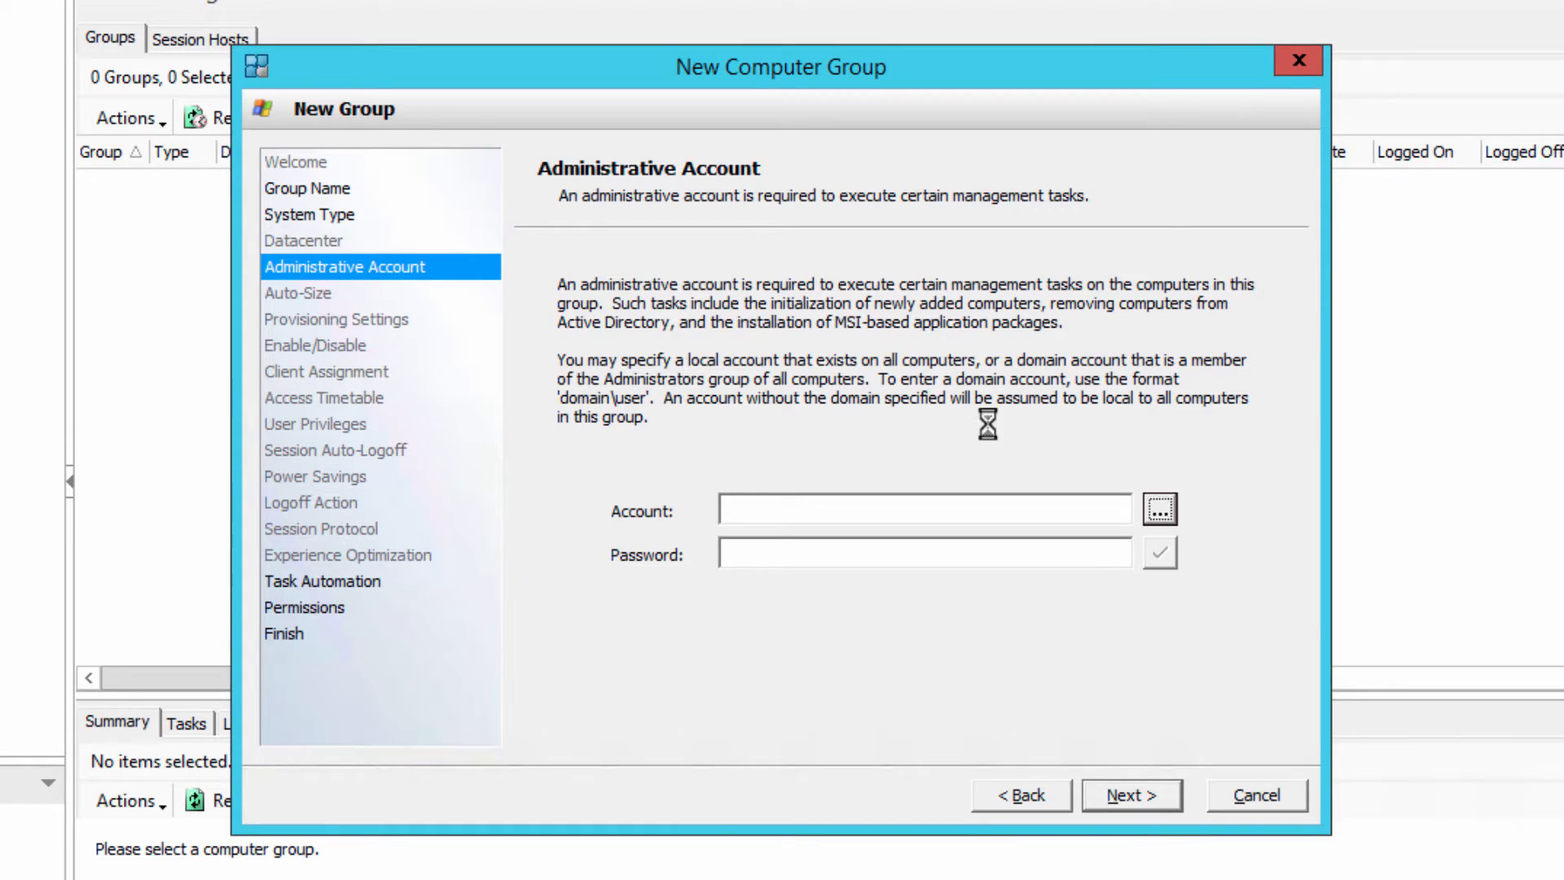
{"action": "left_click", "coordinate": [720, 325]}
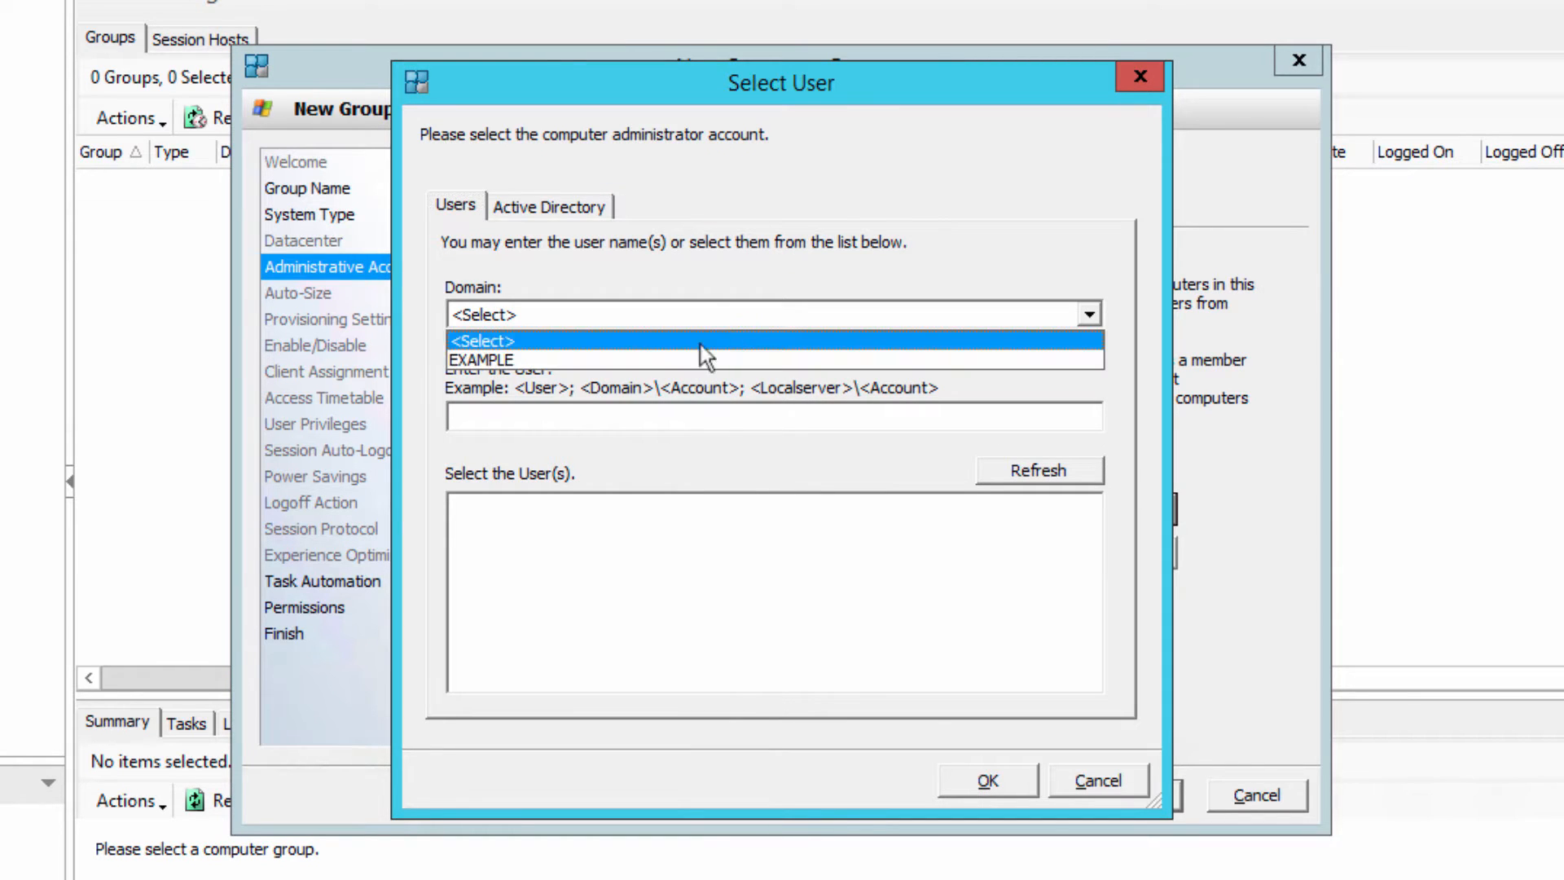
{"action": "left_click", "coordinate": [683, 350]}
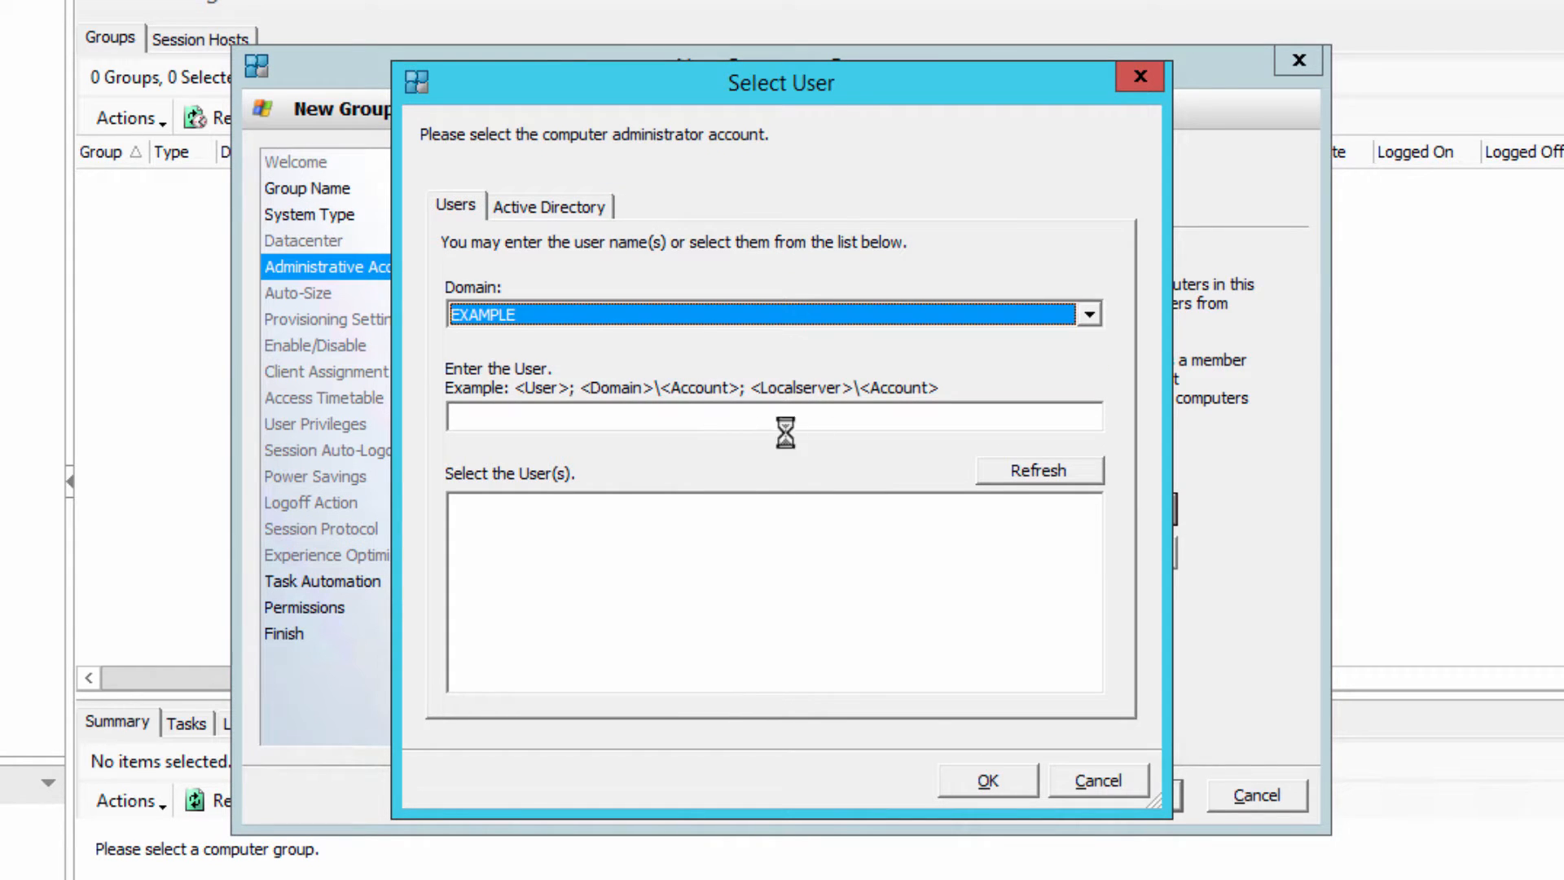
{"action": "left_click", "coordinate": [890, 418]}
{"action": "type", "text": "svc"}
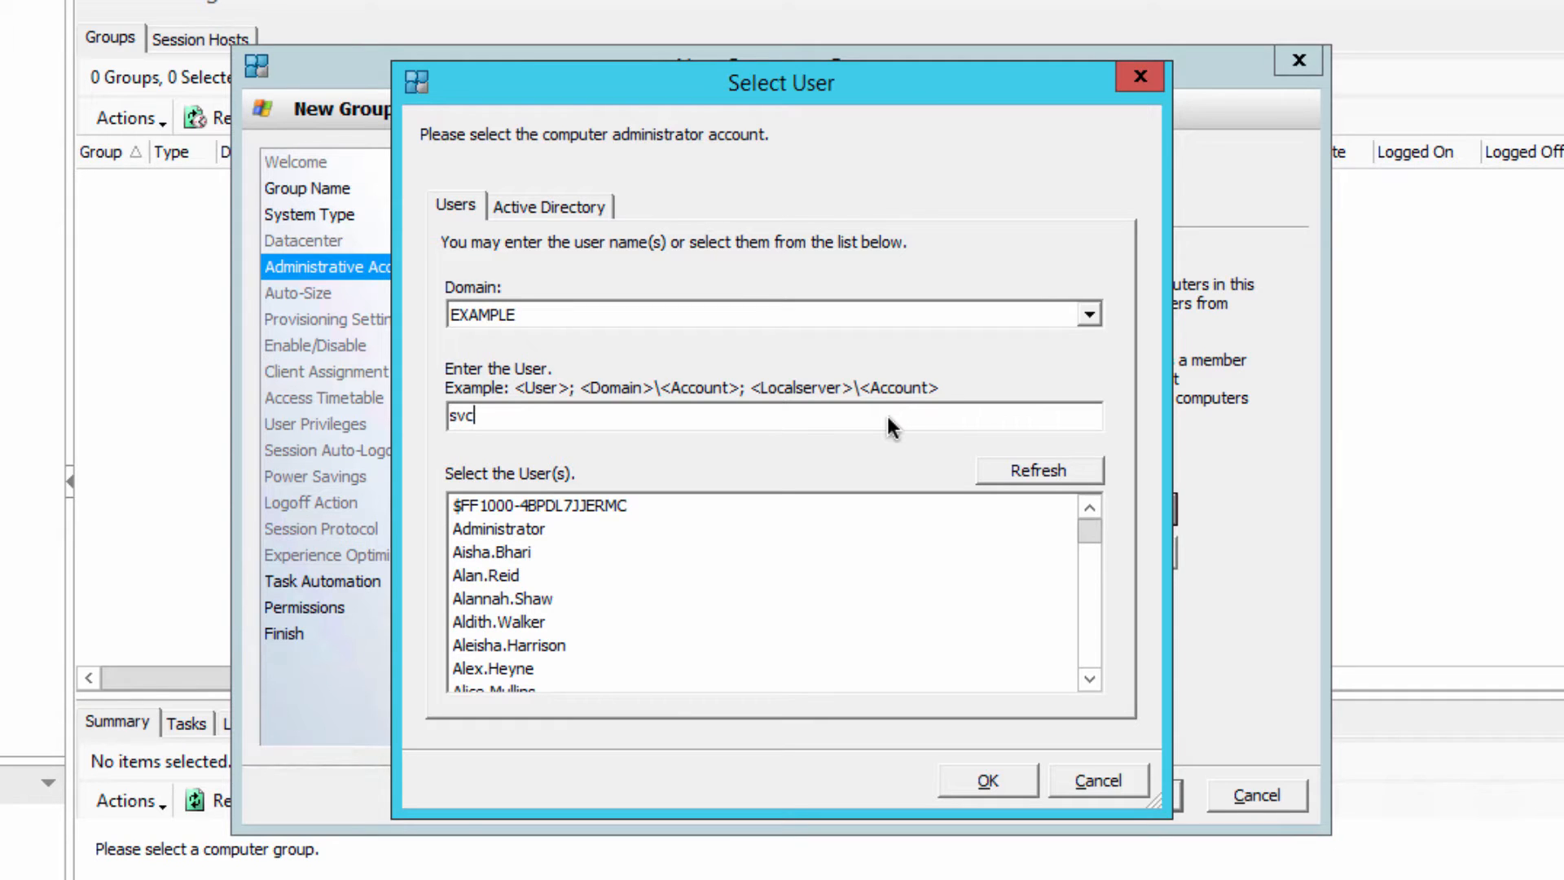
{"action": "type", "text": "_*"}
{"action": "left_click", "coordinate": [1020, 479]}
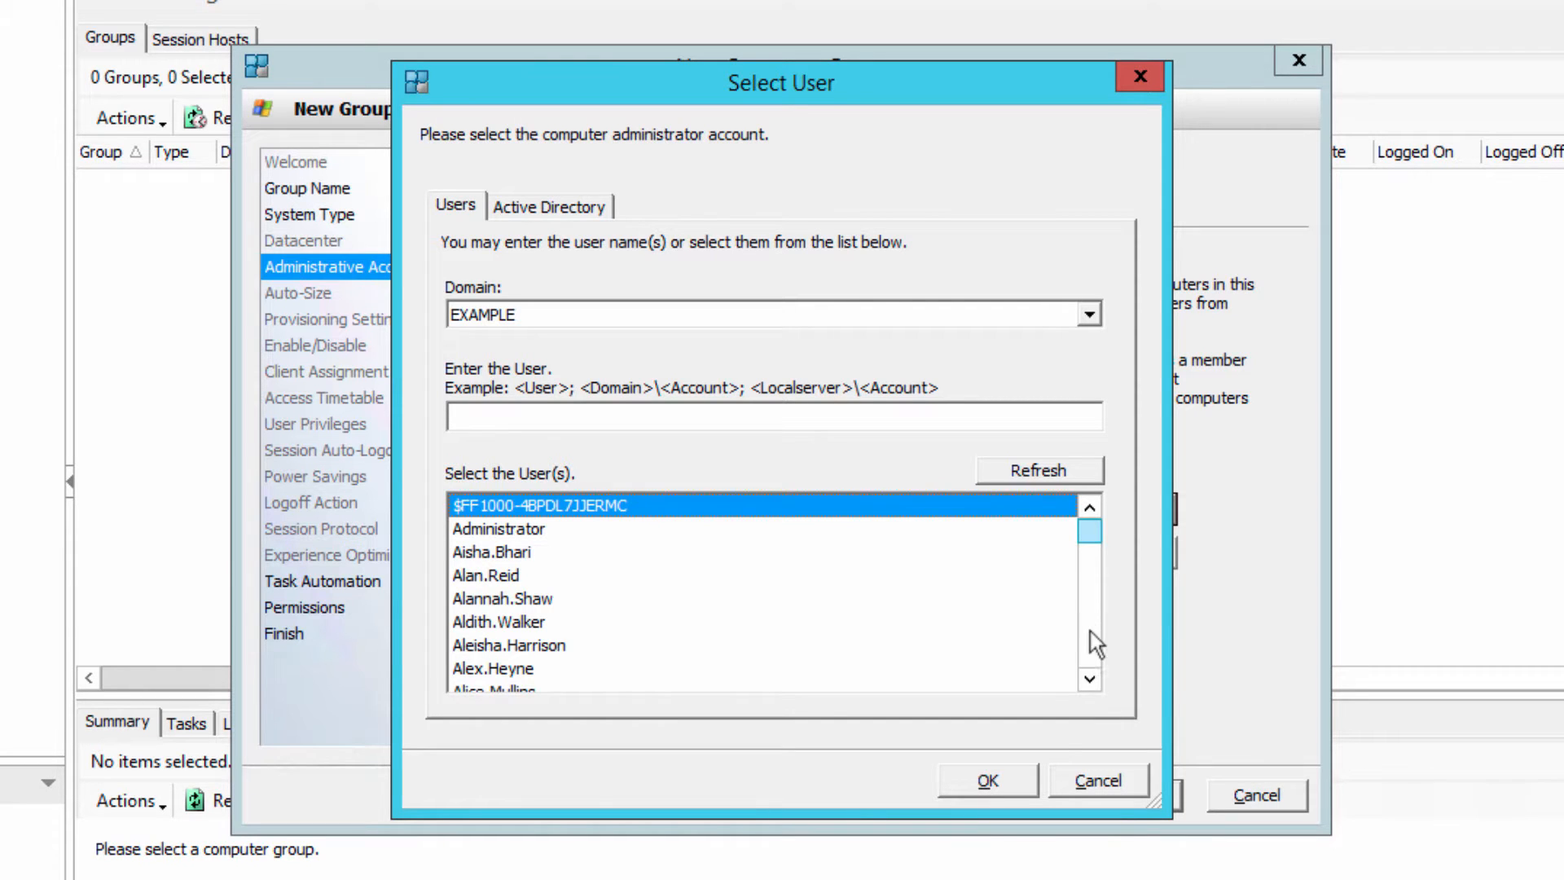
{"action": "mouse_move", "coordinate": [1091, 631]}
{"action": "left_mouse_down"}
{"action": "mouse_move", "coordinate": [1092, 677]}
{"action": "mouse_move", "coordinate": [1089, 605]}
{"action": "left_mouse_up"}
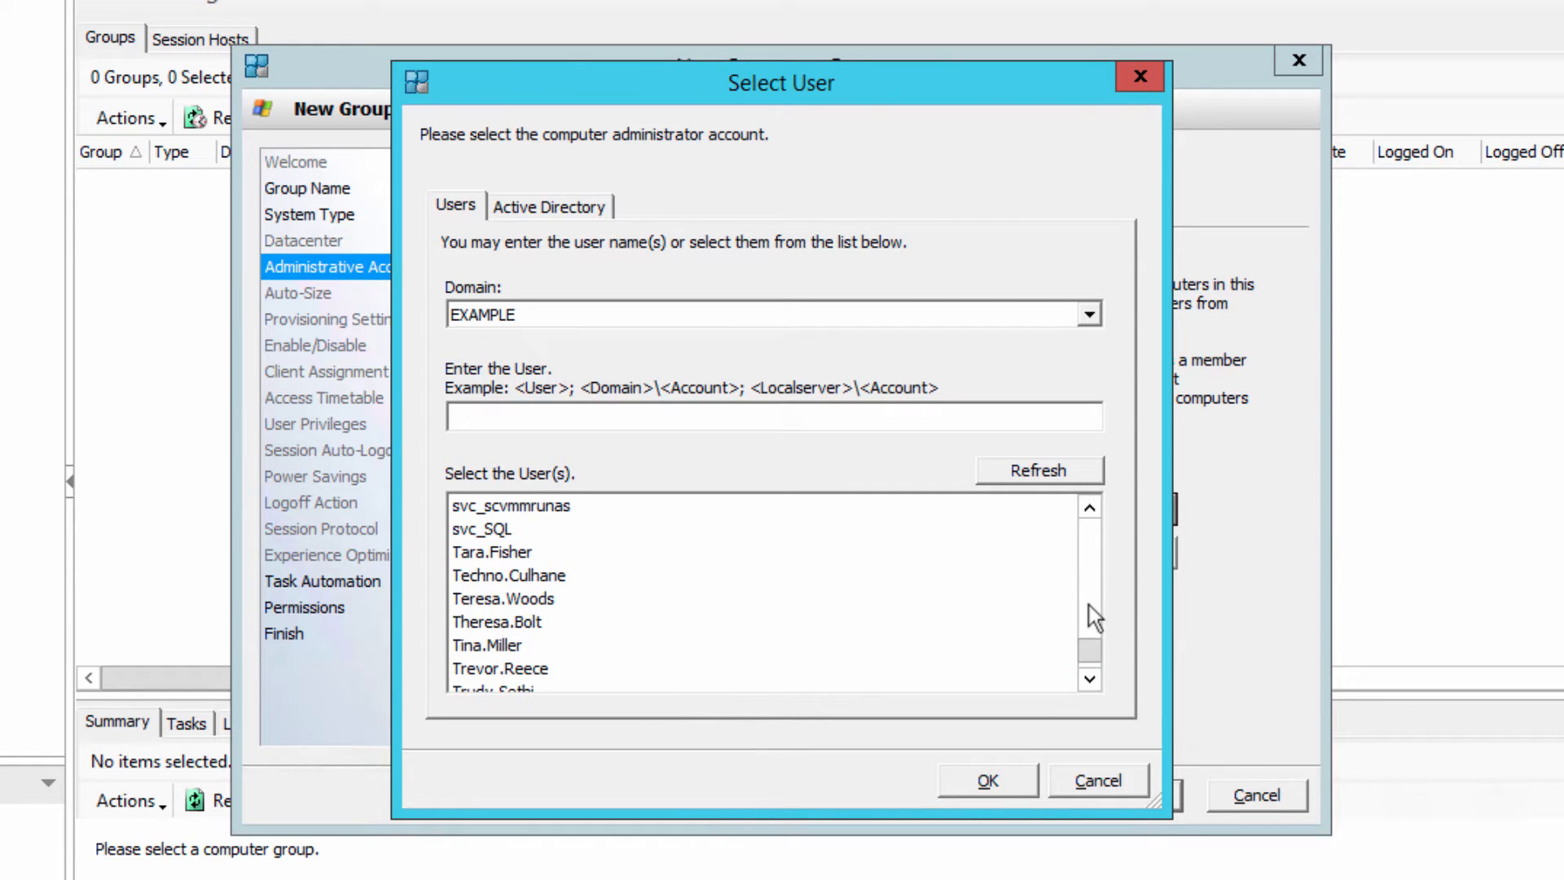
{"action": "left_click", "coordinate": [1089, 576]}
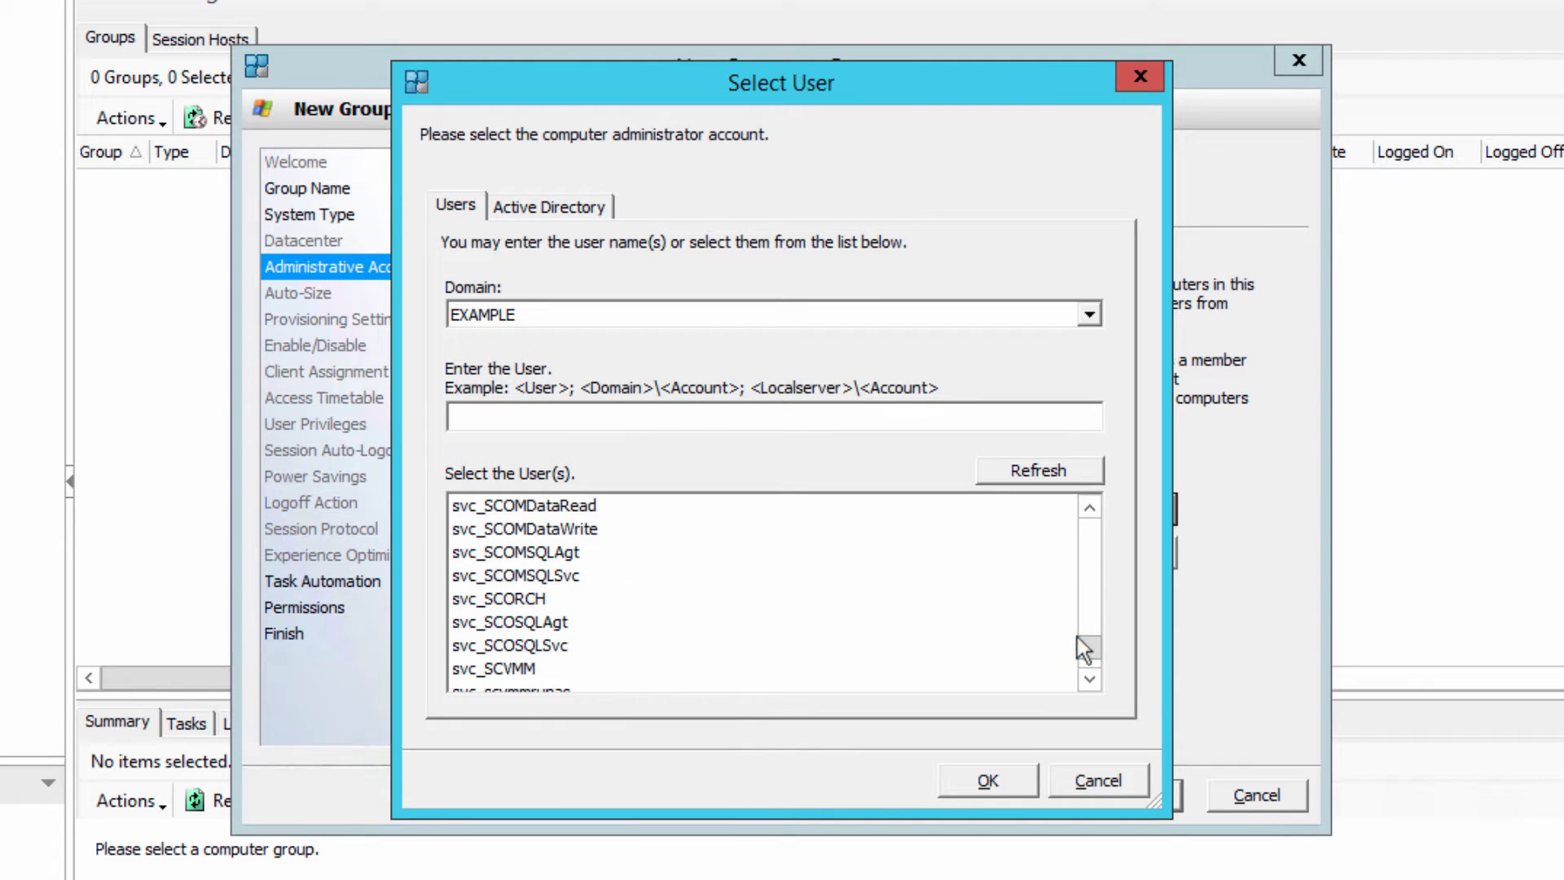
{"action": "left_click", "coordinate": [1096, 615]}
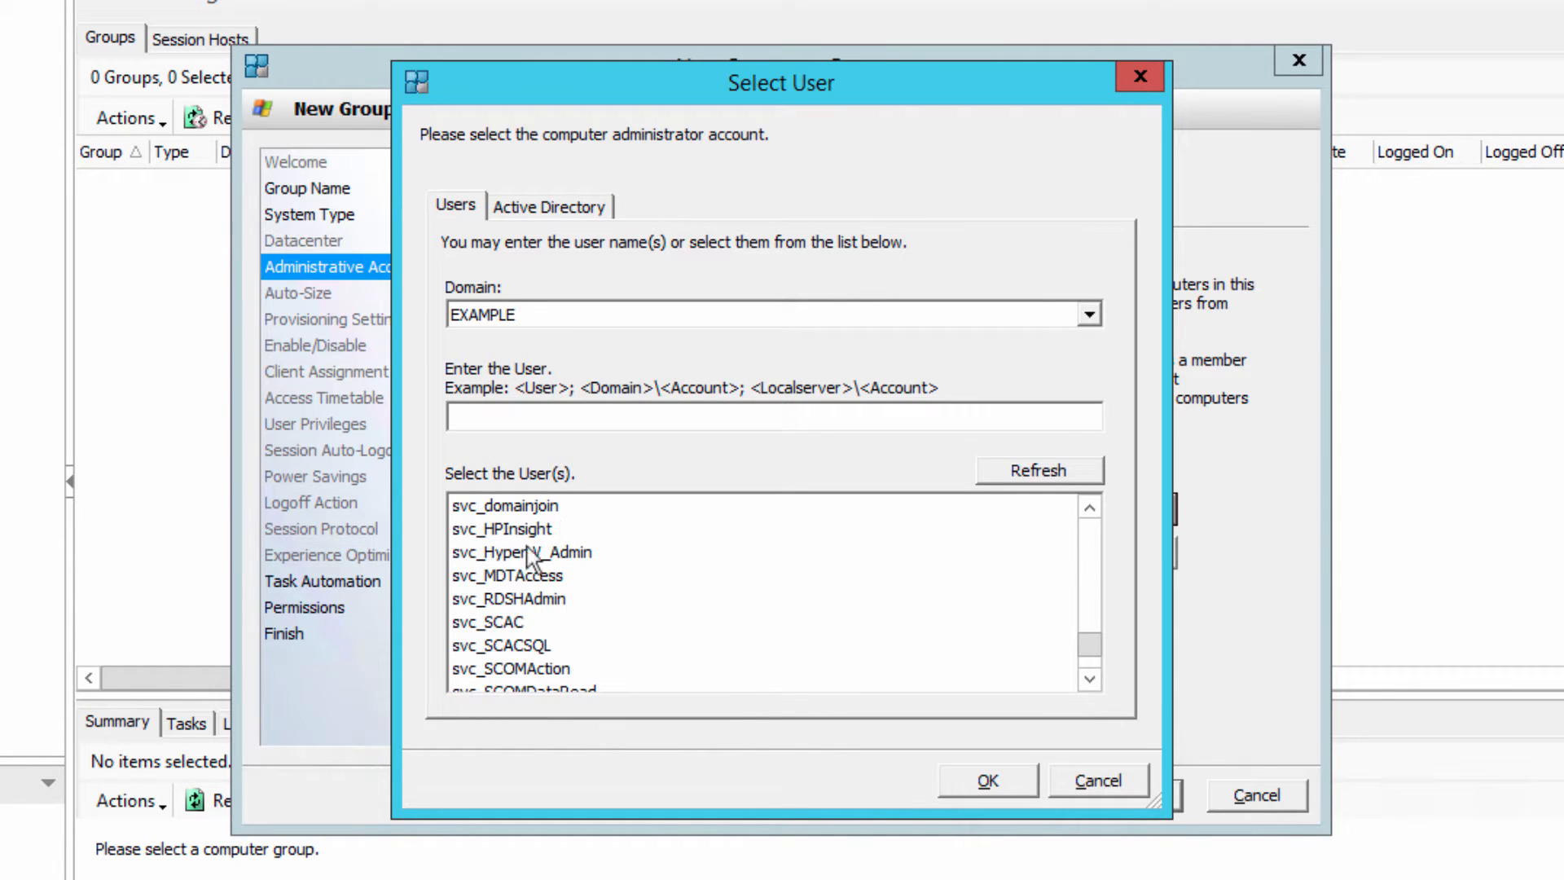
{"action": "left_click", "coordinate": [548, 601]}
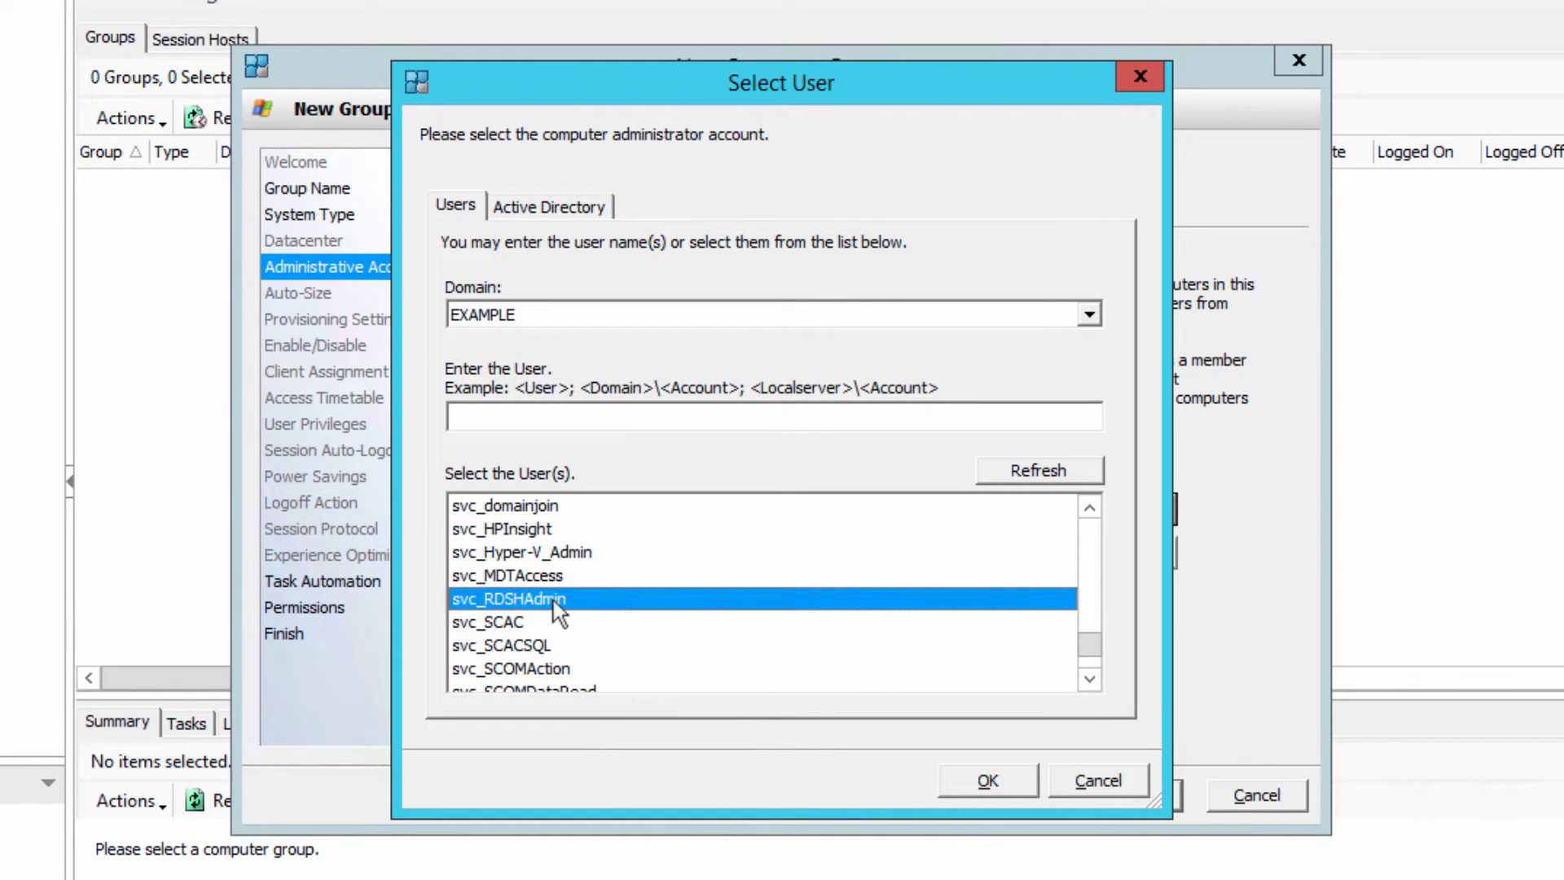
{"action": "left_click", "coordinate": [987, 780]}
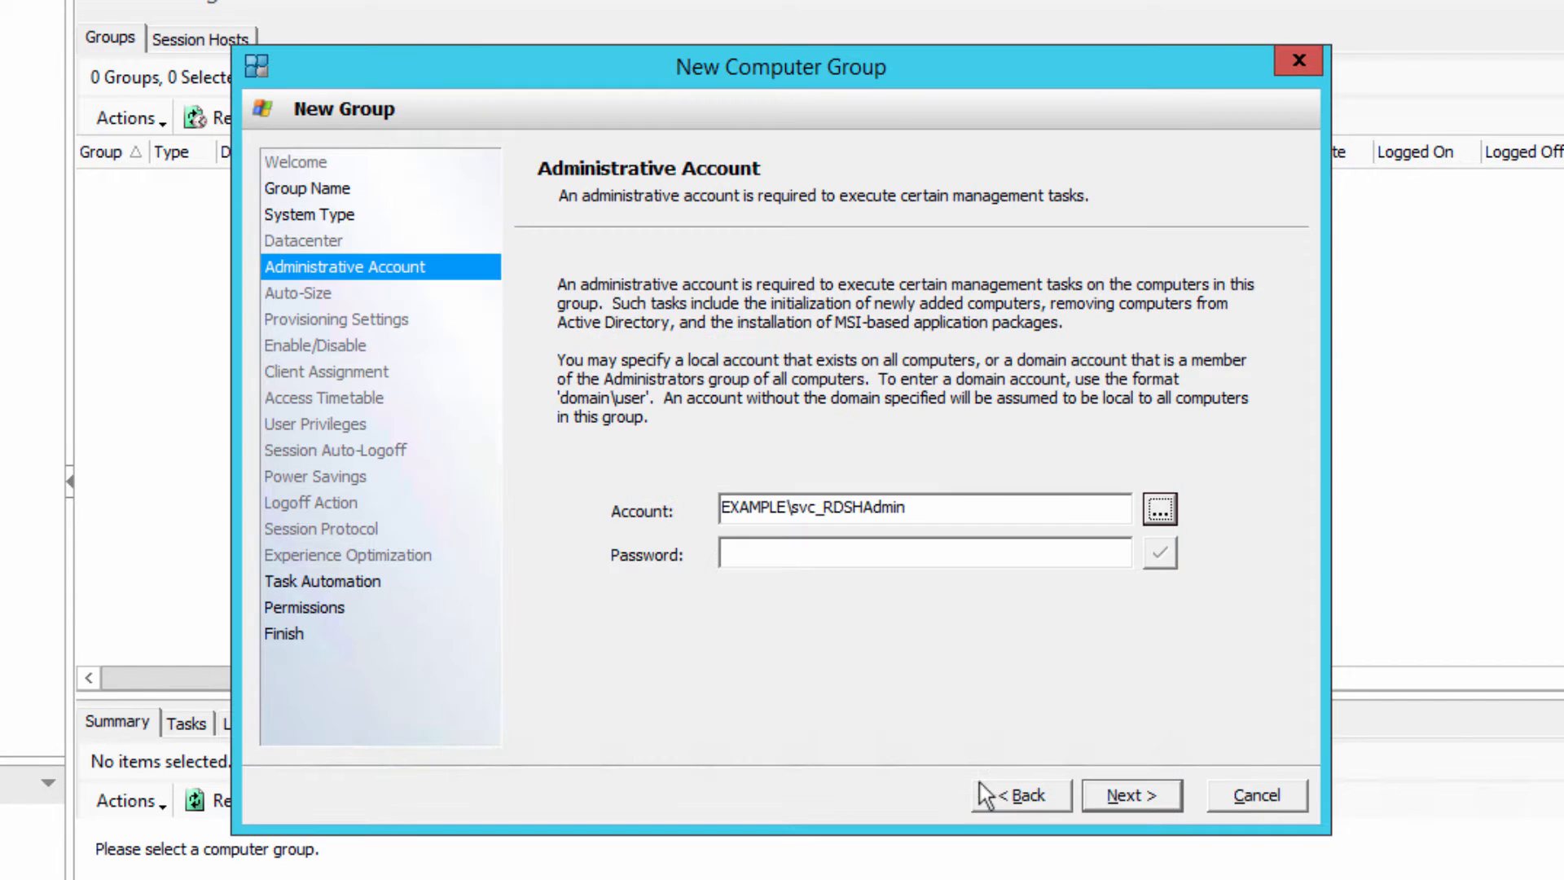
Enter and validate the account password, then continue to Task Automation.
{"action": "left_click", "coordinate": [946, 549]}
{"action": "type", "text": "*****"}
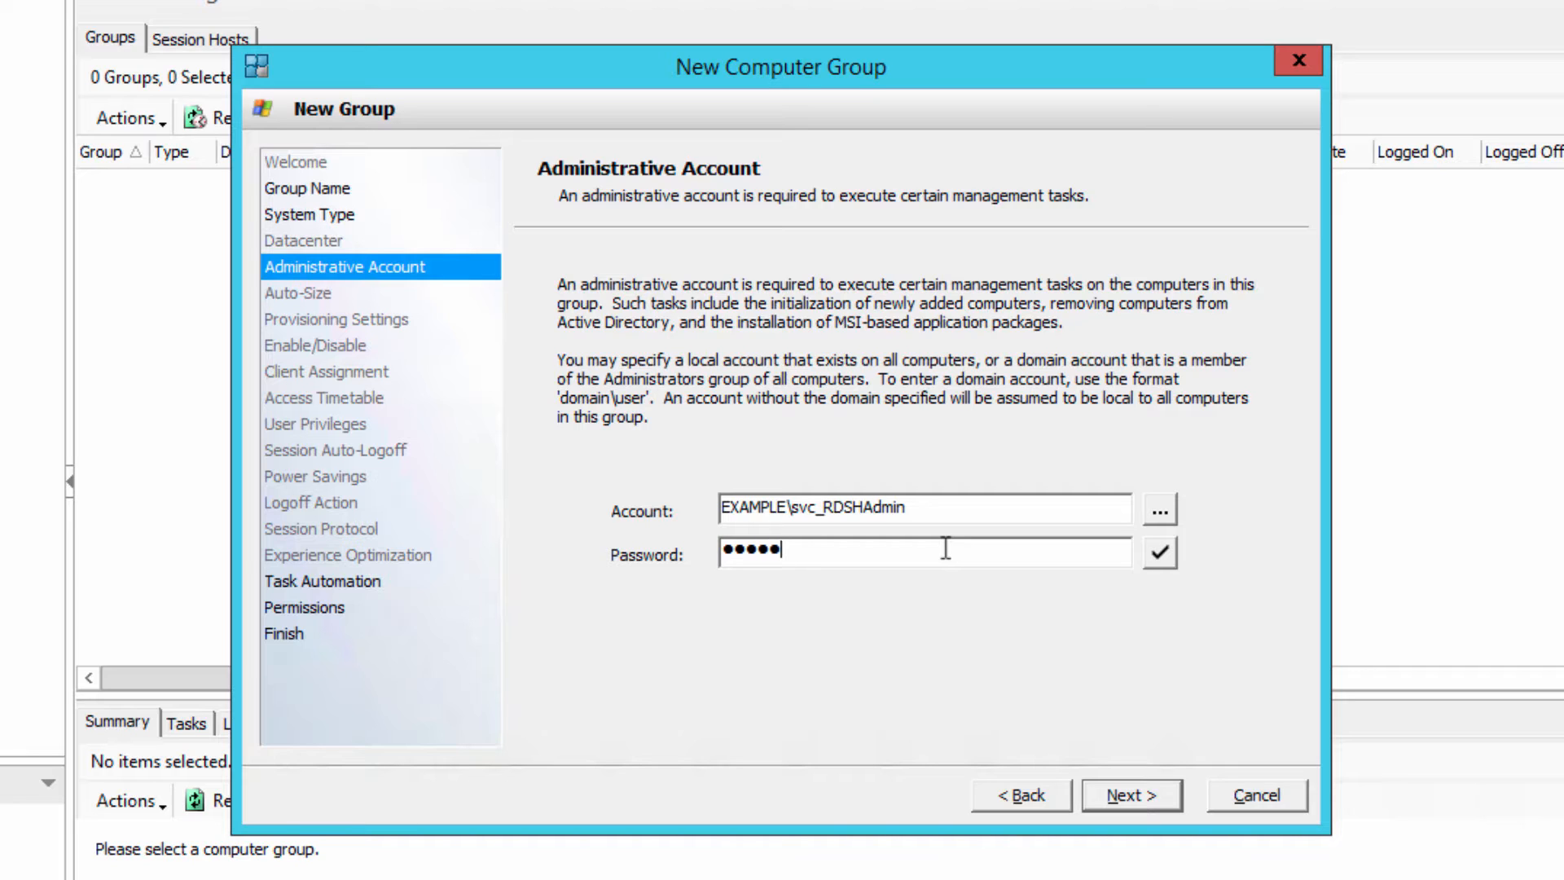
{"action": "type", "text": "*******"}
{"action": "left_click", "coordinate": [1160, 553]}
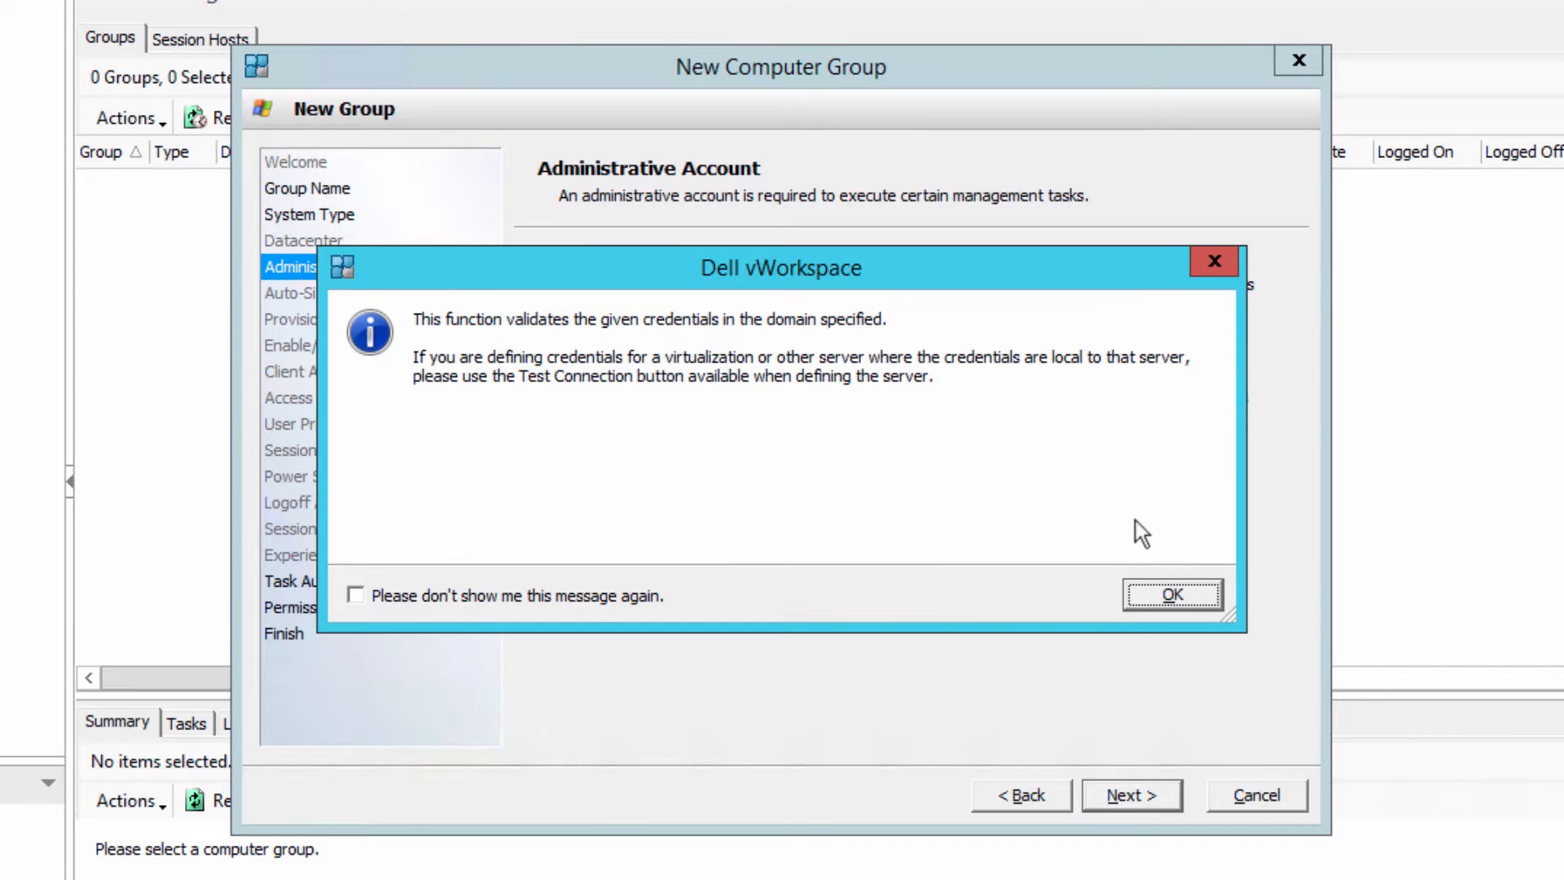
{"action": "left_click", "coordinate": [1173, 594]}
{"action": "left_click", "coordinate": [1020, 544]}
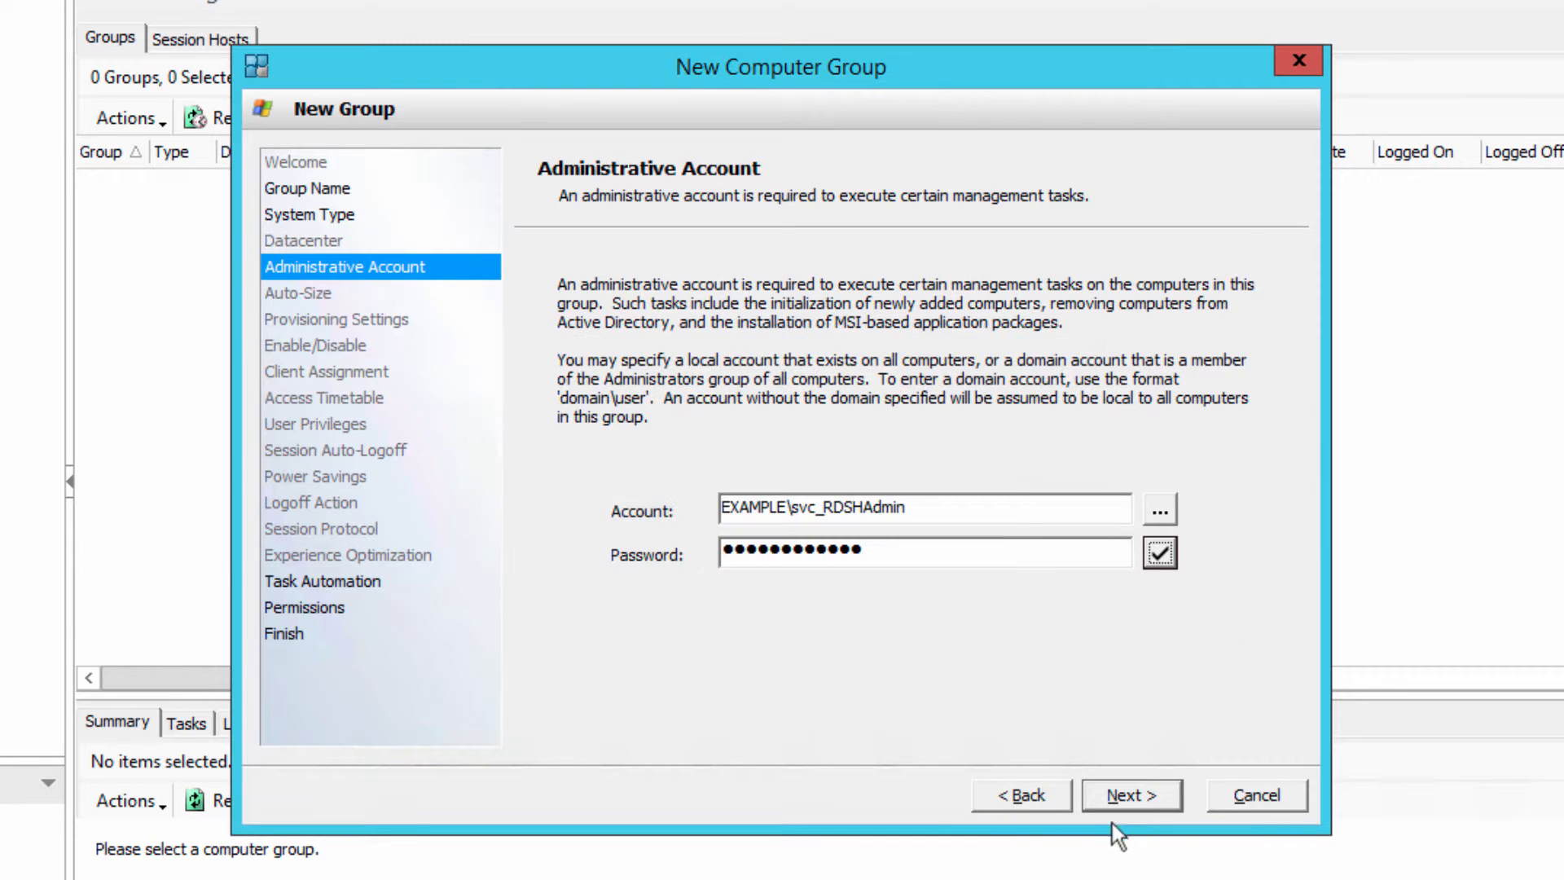
{"action": "left_click", "coordinate": [1131, 804]}
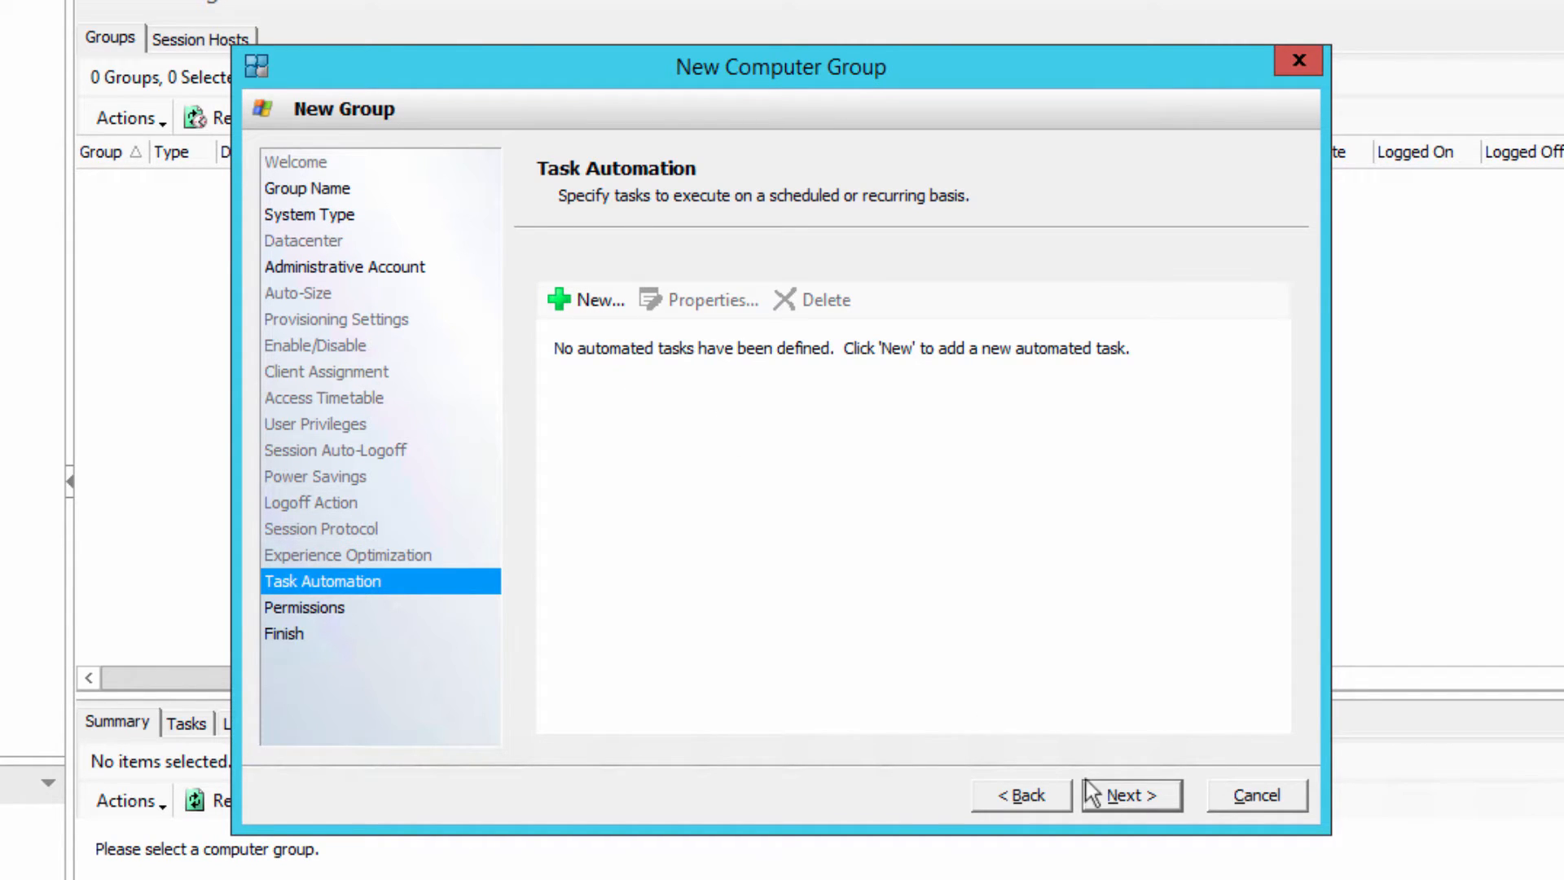
Start a new automated task named 'swwwe', then discard it.
{"action": "left_click", "coordinate": [601, 300]}
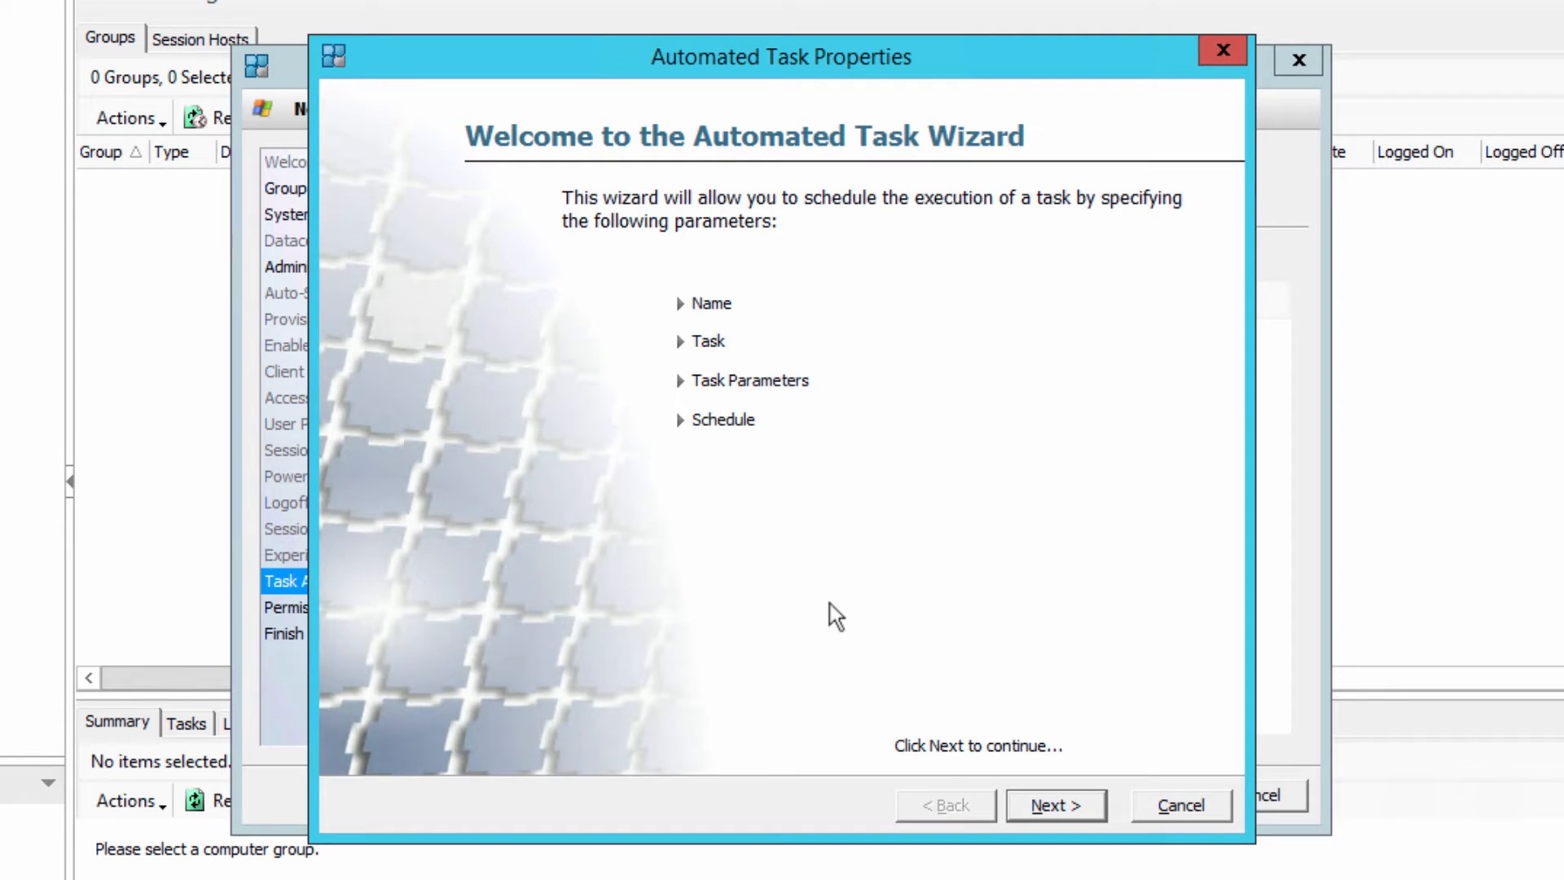
{"action": "left_click", "coordinate": [1062, 804]}
{"action": "left_click", "coordinate": [717, 358]}
{"action": "type", "text": "swwwe"}
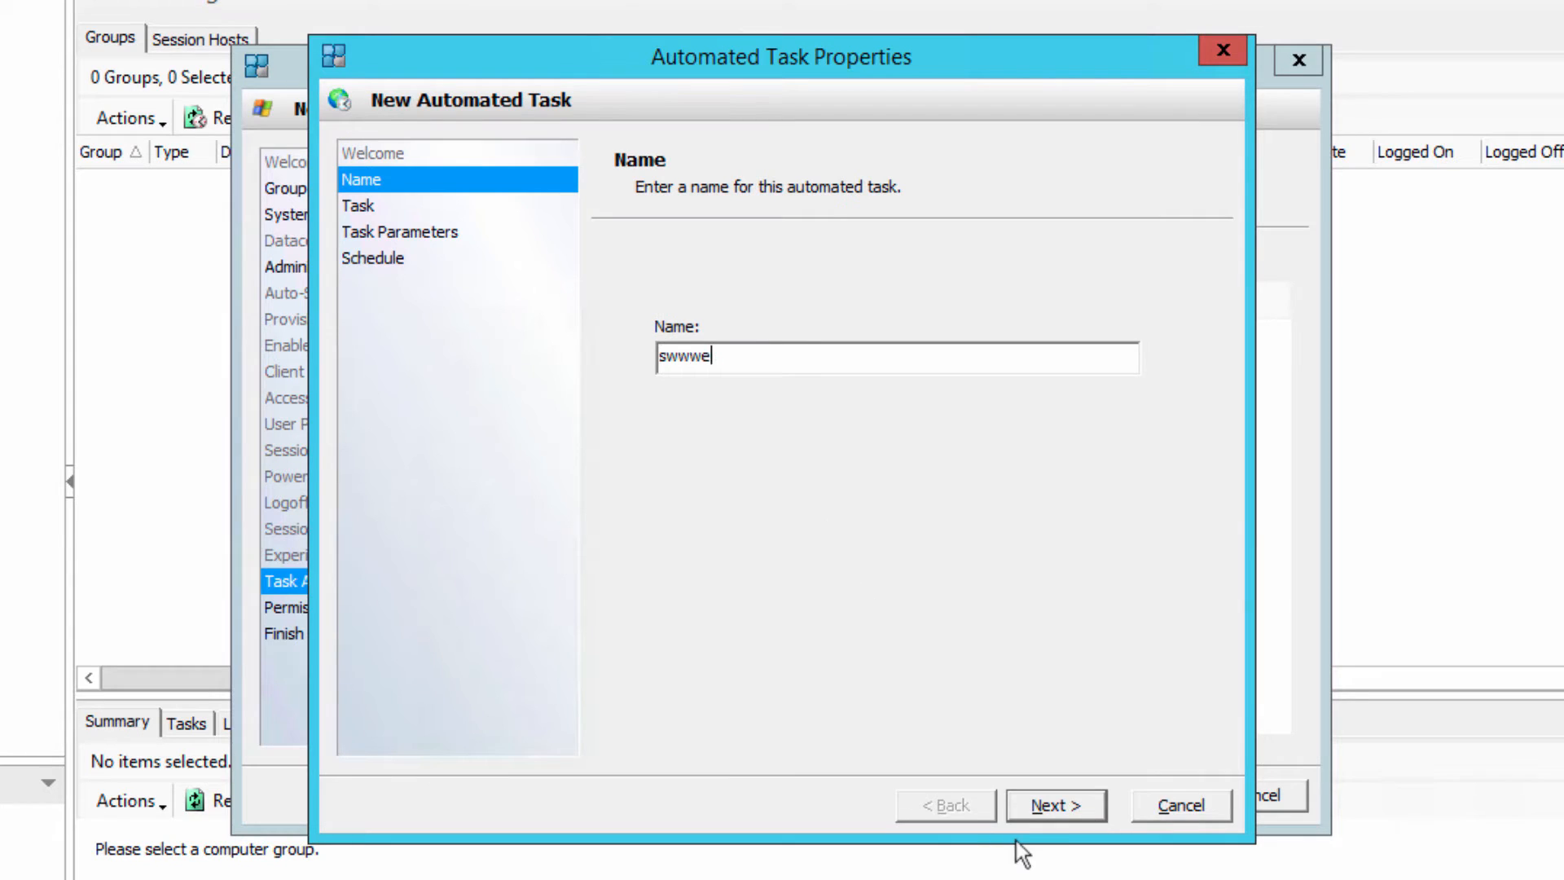
{"action": "left_click", "coordinate": [1036, 806]}
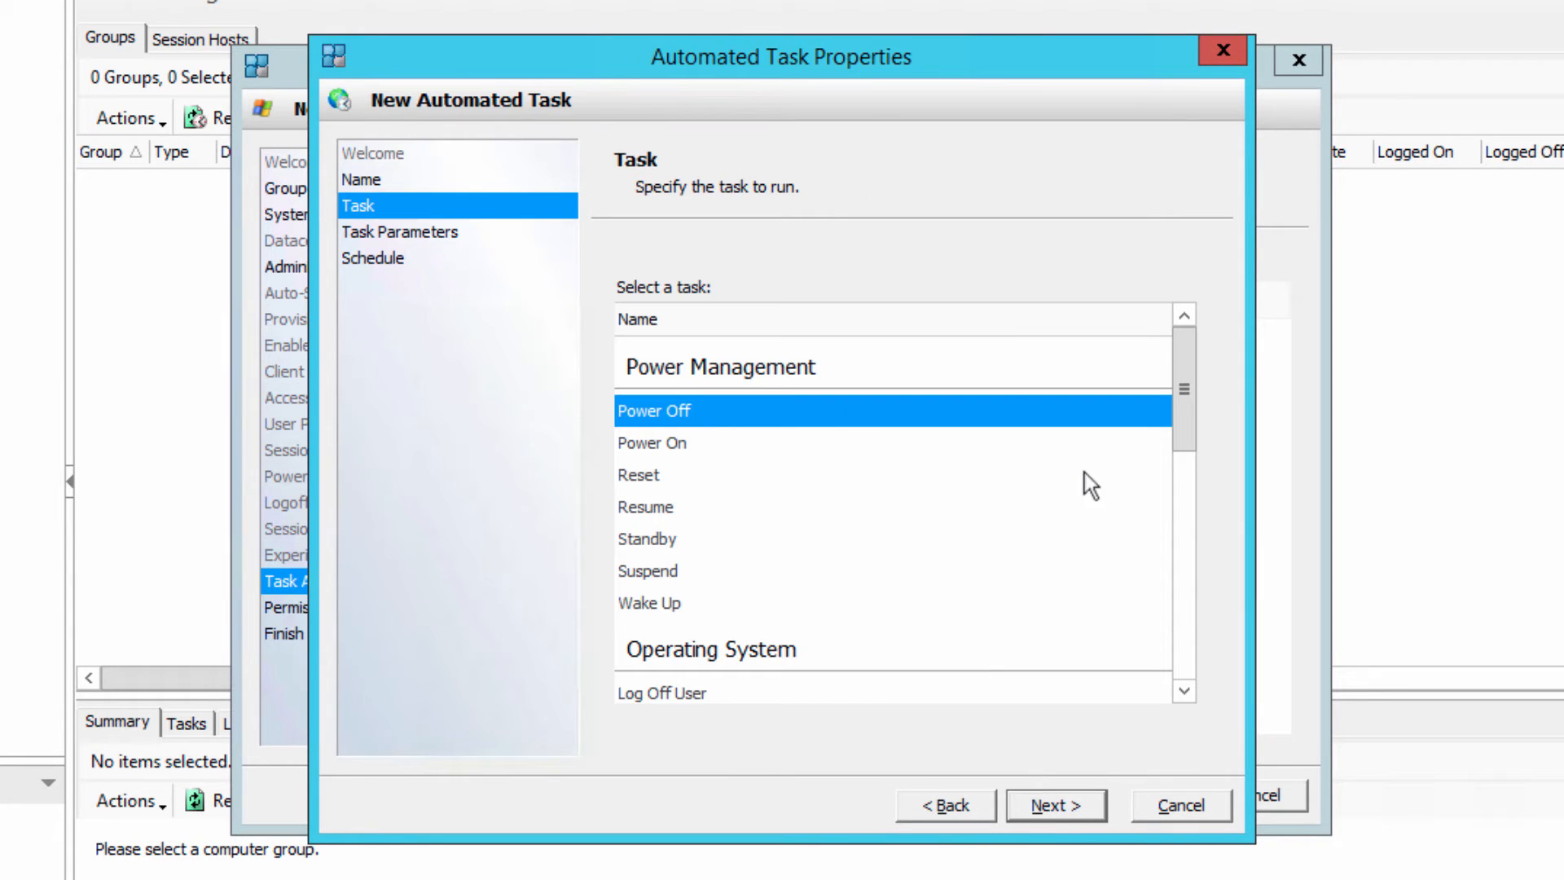
{"action": "left_click_drag", "start_coordinate": [1185, 407], "coordinate": [1205, 349]}
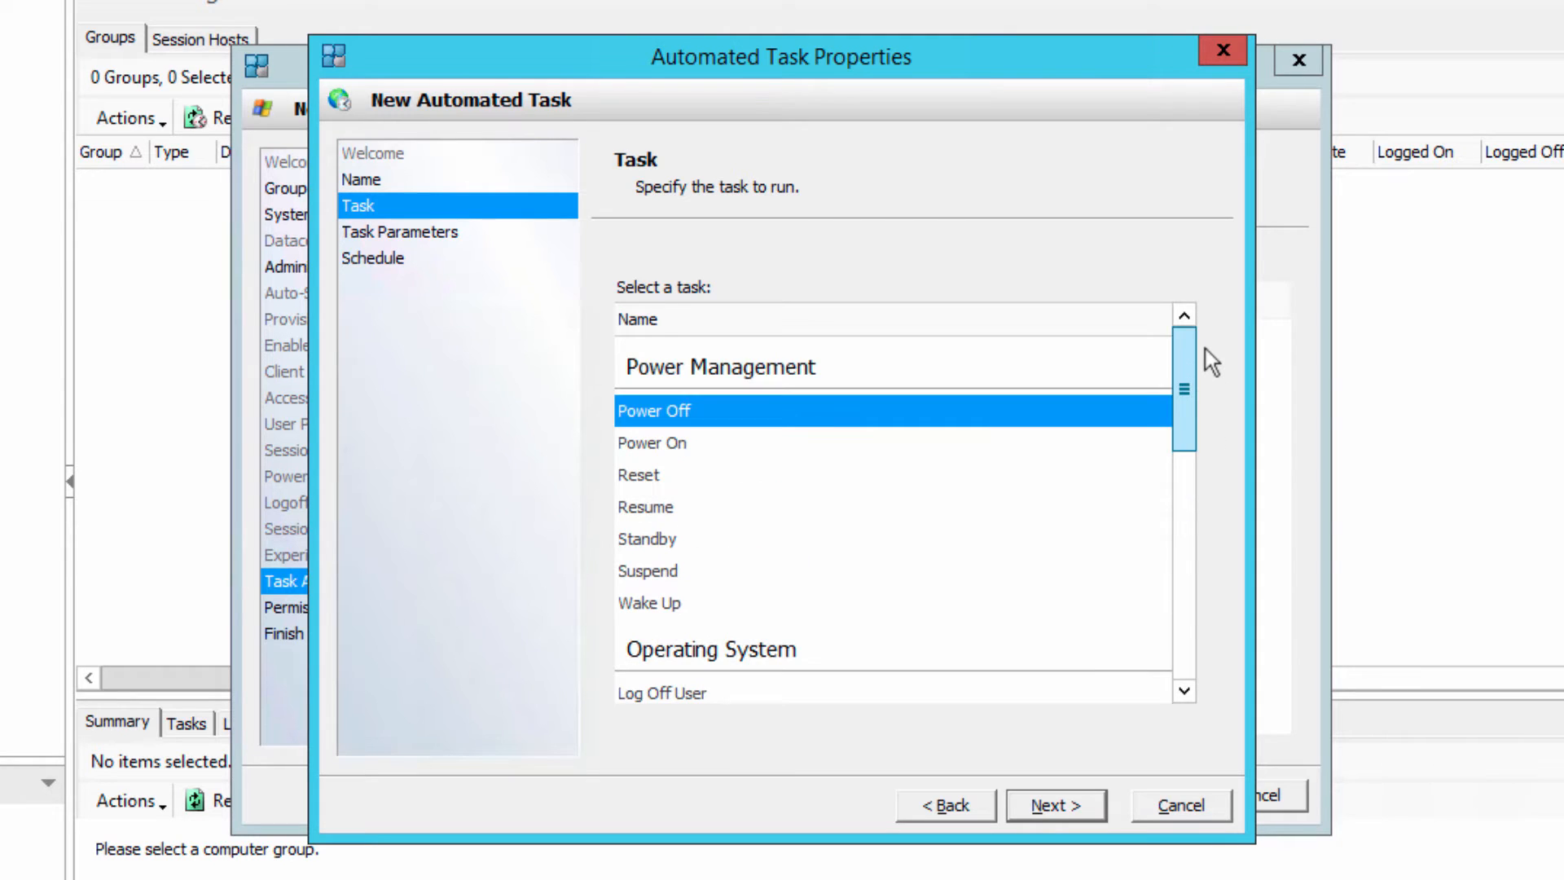
{"action": "left_click", "coordinate": [1173, 818]}
{"action": "left_click", "coordinate": [844, 523]}
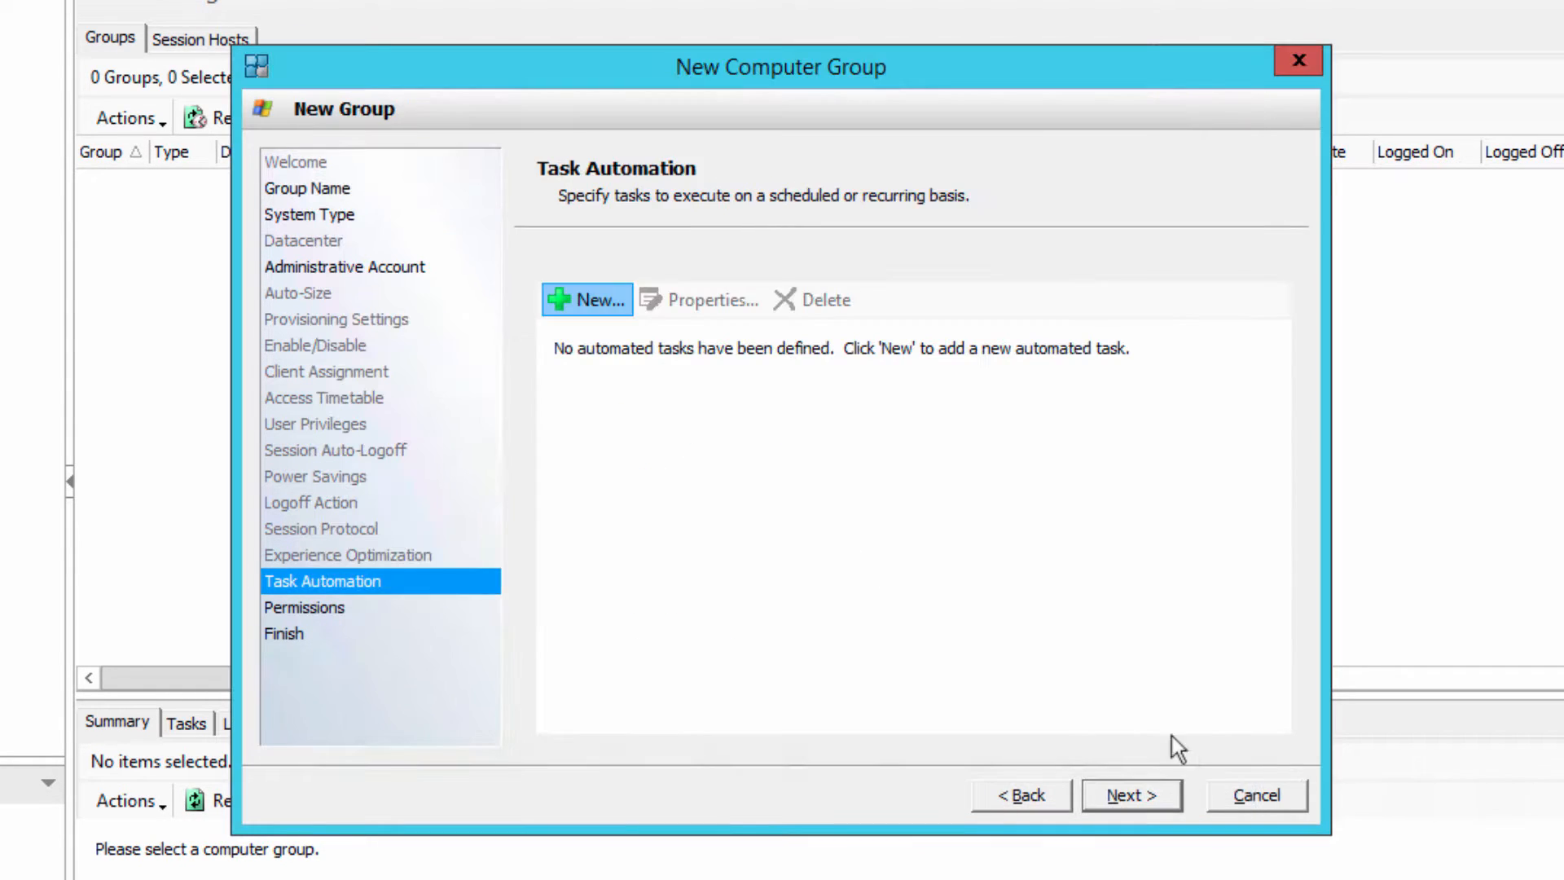
Pass the permissions page and finish the group to launch the Add Computers Wizard.
{"action": "left_click", "coordinate": [1125, 797]}
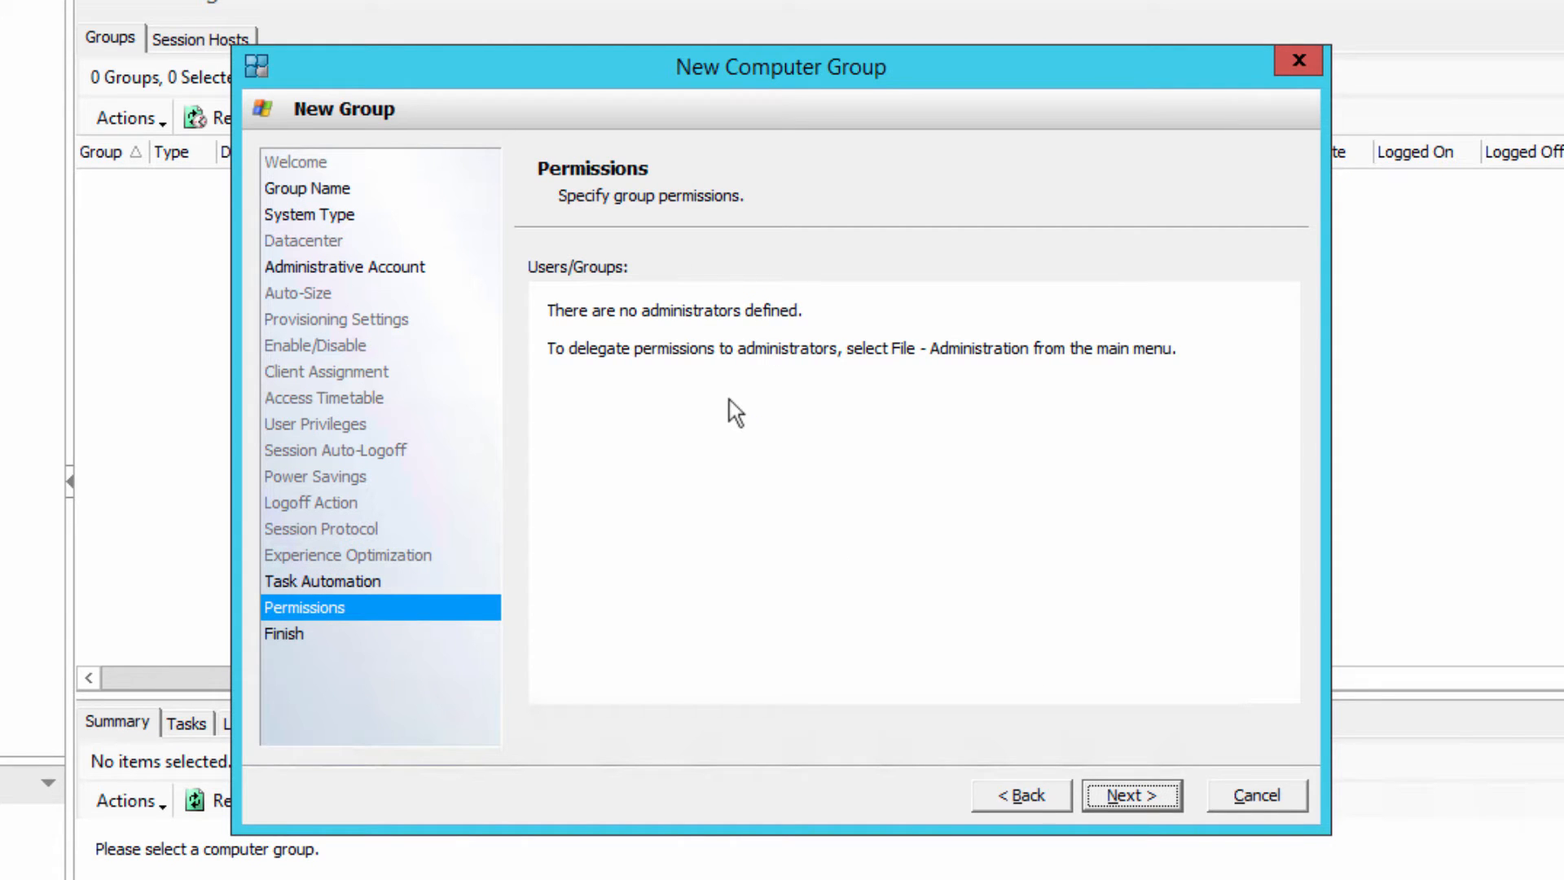
{"action": "left_click", "coordinate": [1122, 799]}
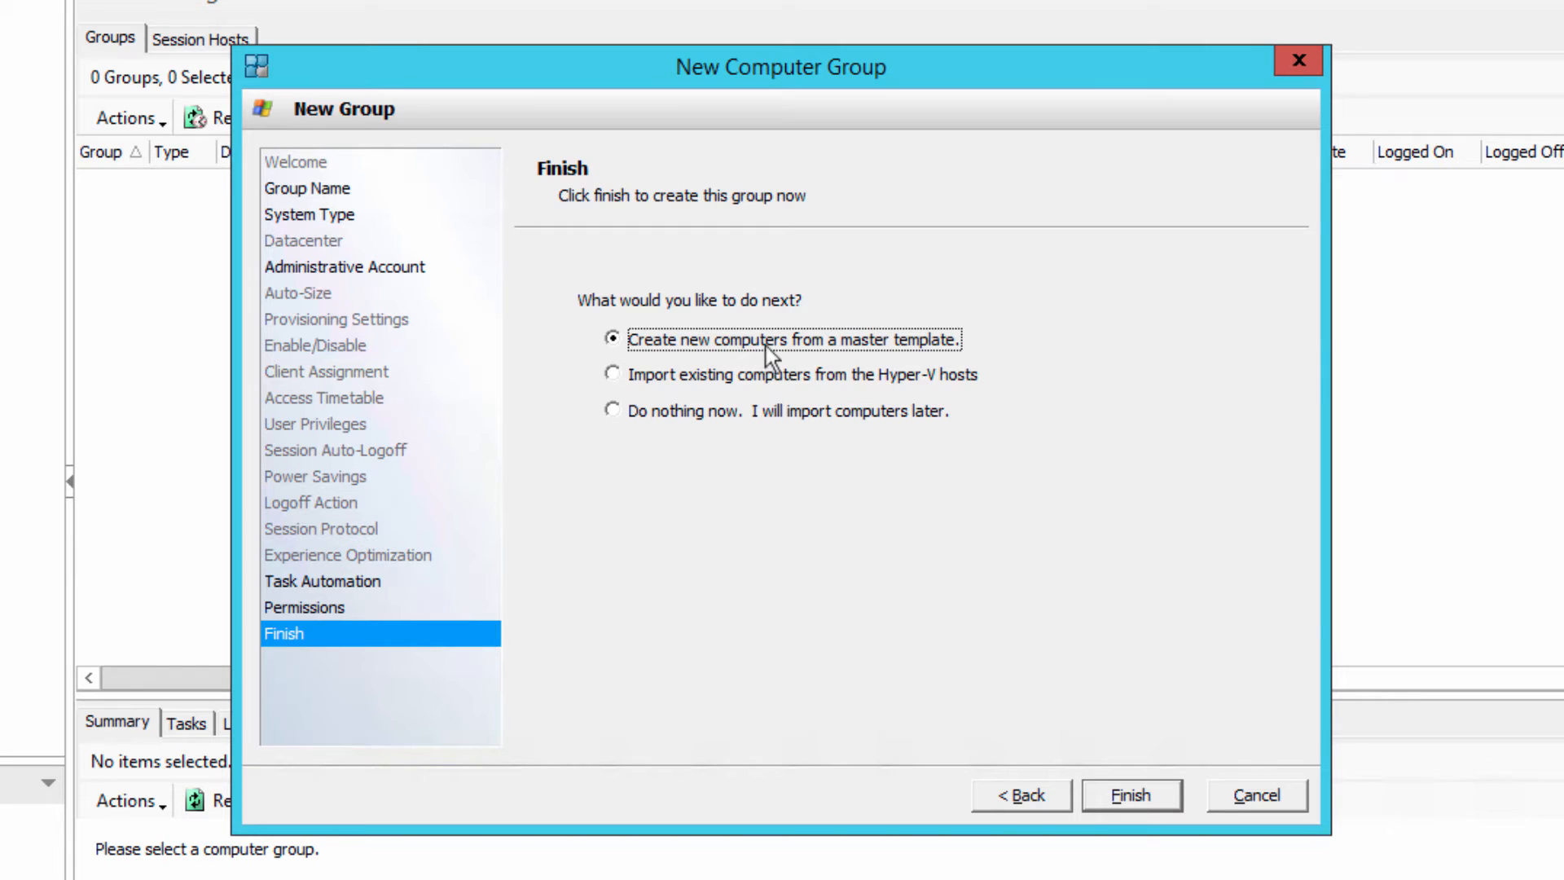
{"action": "left_click", "coordinate": [1126, 798]}
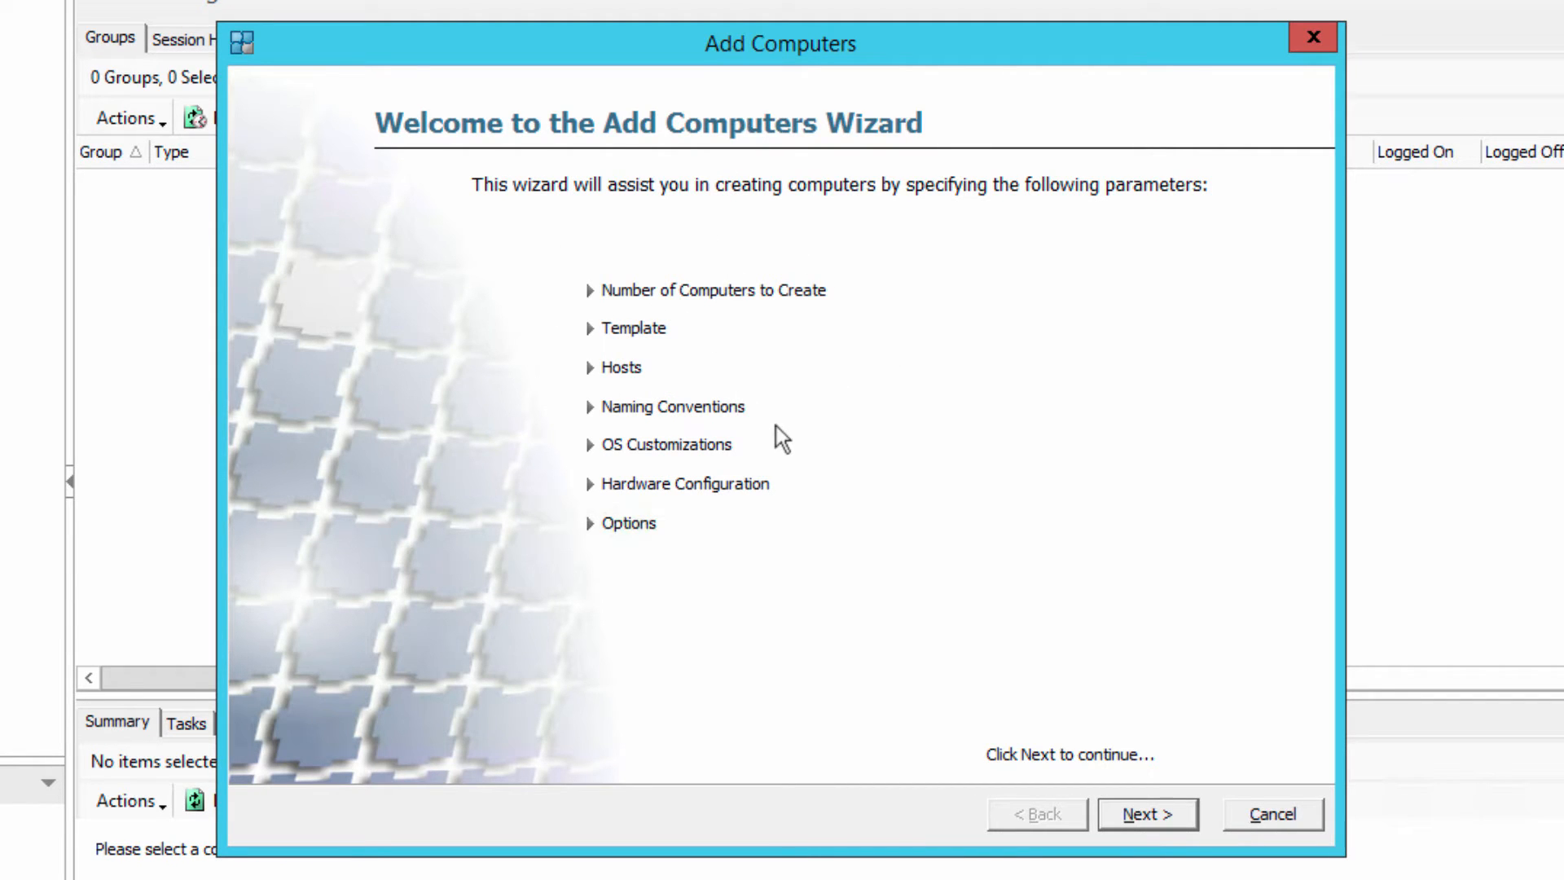
Set the number of computers to 8 and acknowledge the no-templates notice.
{"action": "left_click", "coordinate": [1174, 814]}
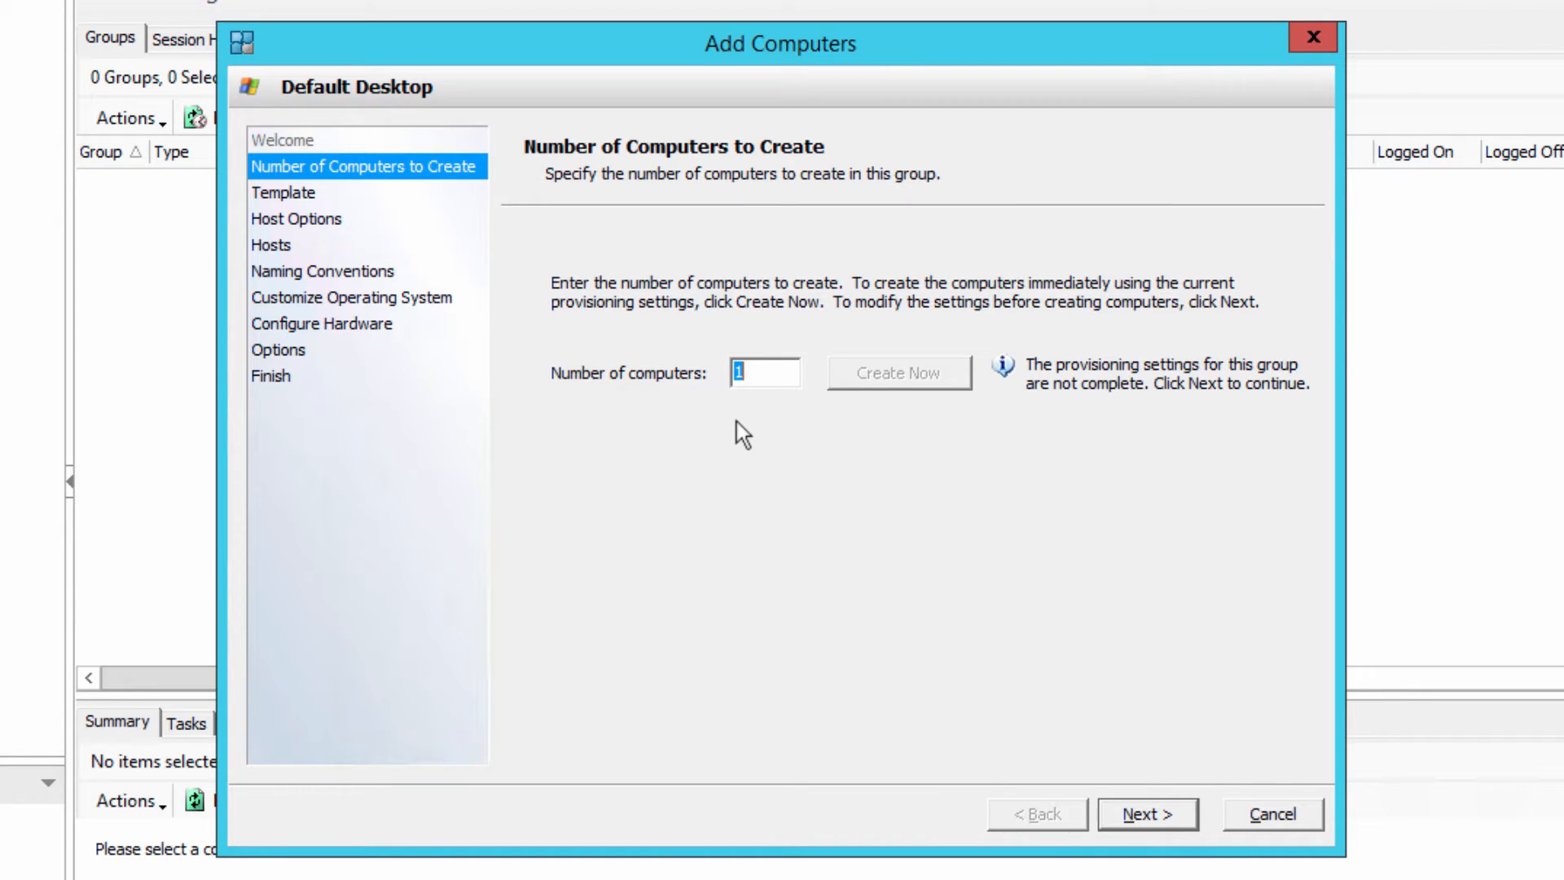
{"action": "type", "text": "6"}
{"action": "key", "text": "BackSpace"}
{"action": "type", "text": "8"}
{"action": "left_click", "coordinate": [1132, 829]}
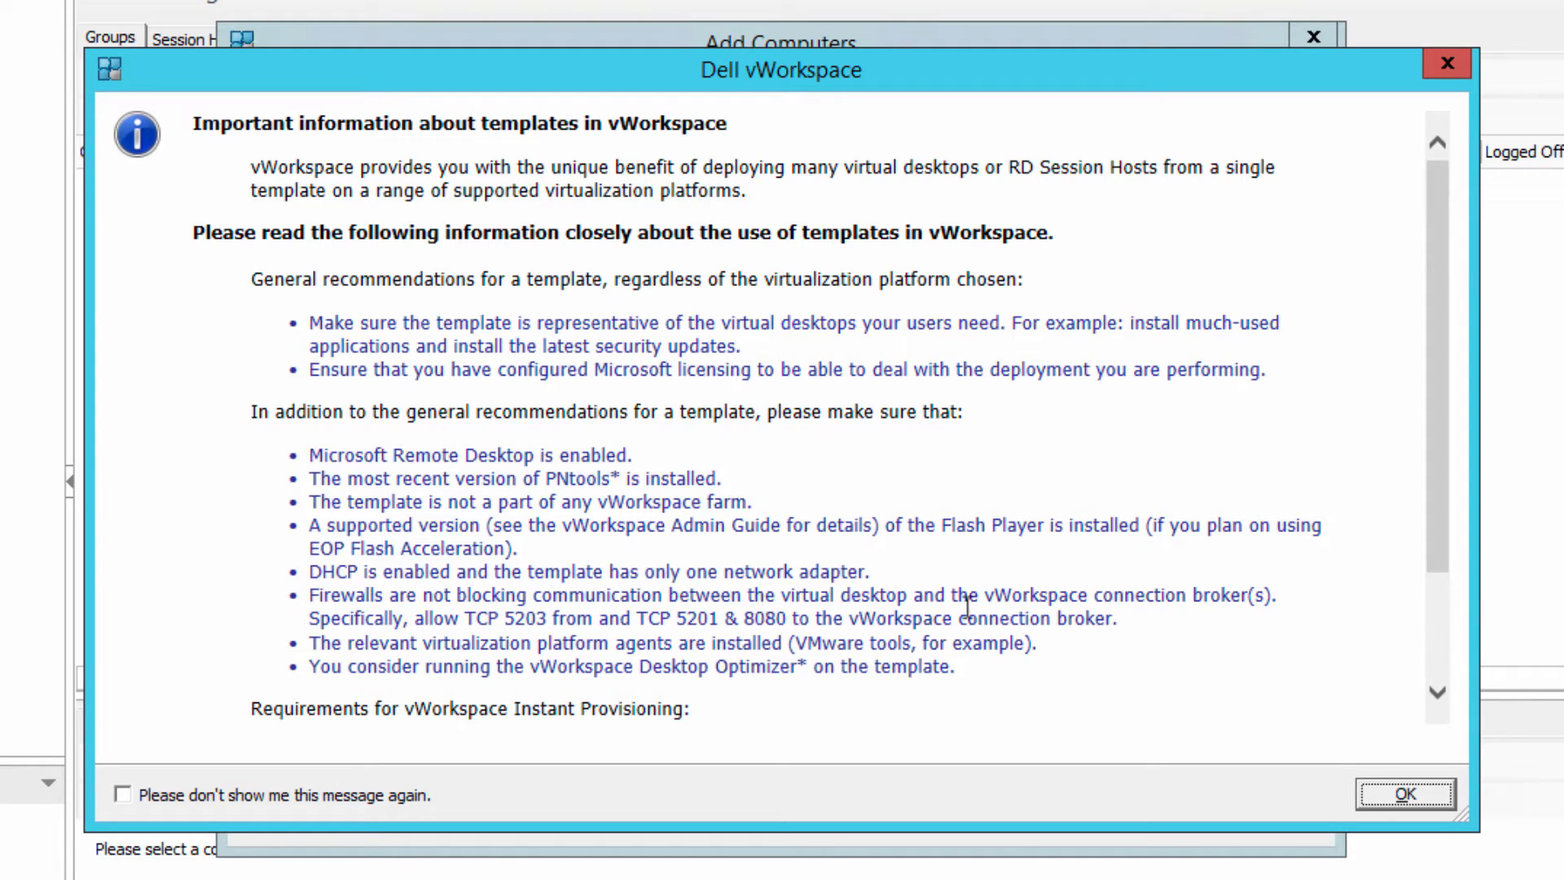
{"action": "left_click", "coordinate": [1403, 796]}
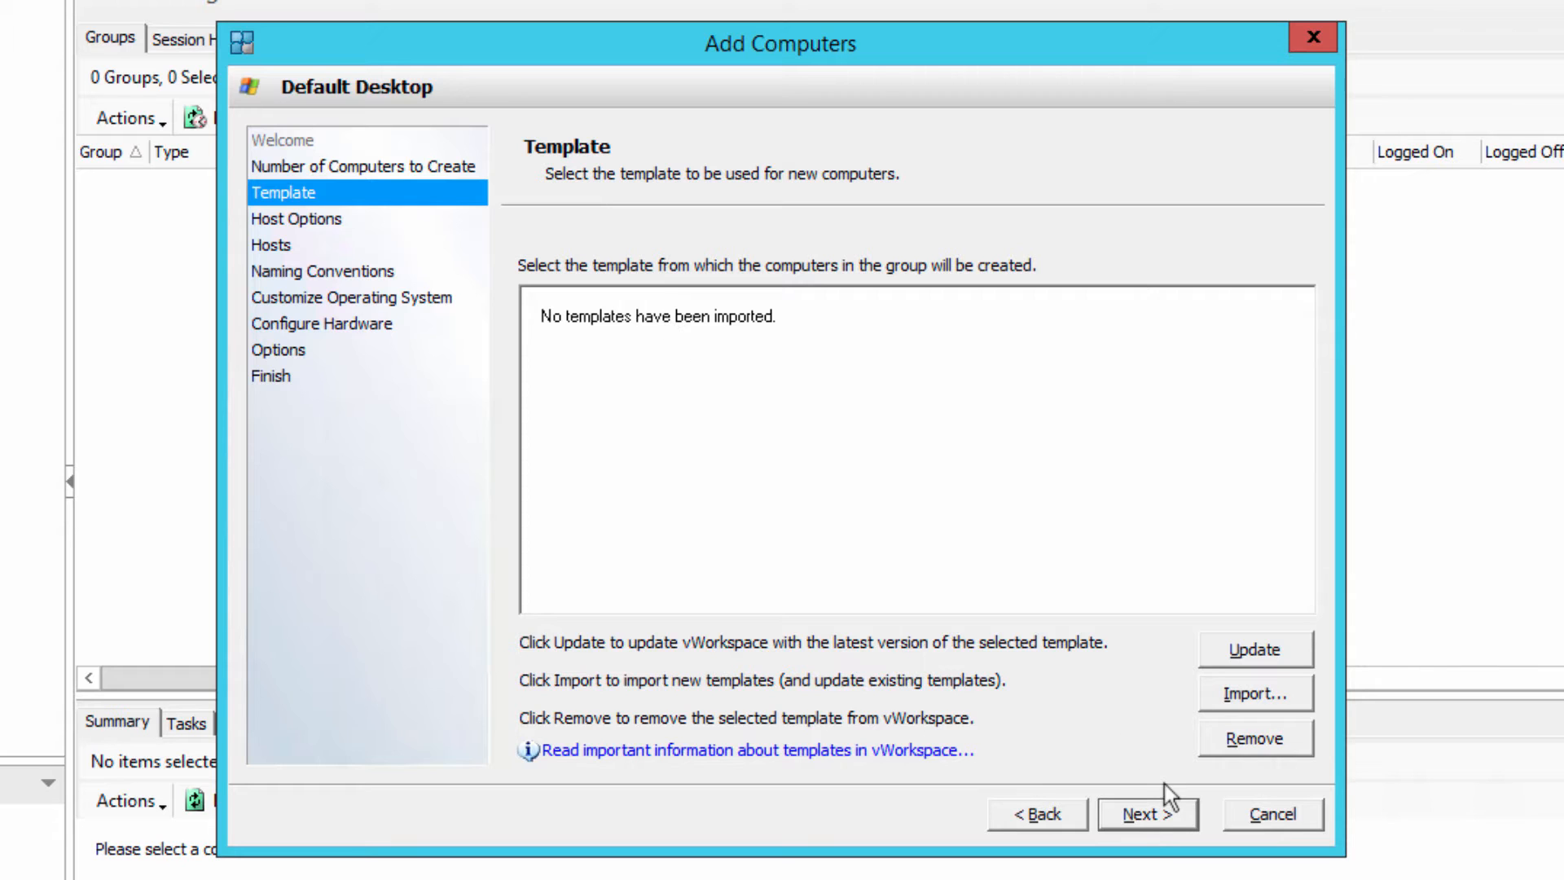
Import the W2K12R2Gold VM from DC1 as the template, accepting the VHDX warning.
{"action": "left_click", "coordinate": [1247, 699]}
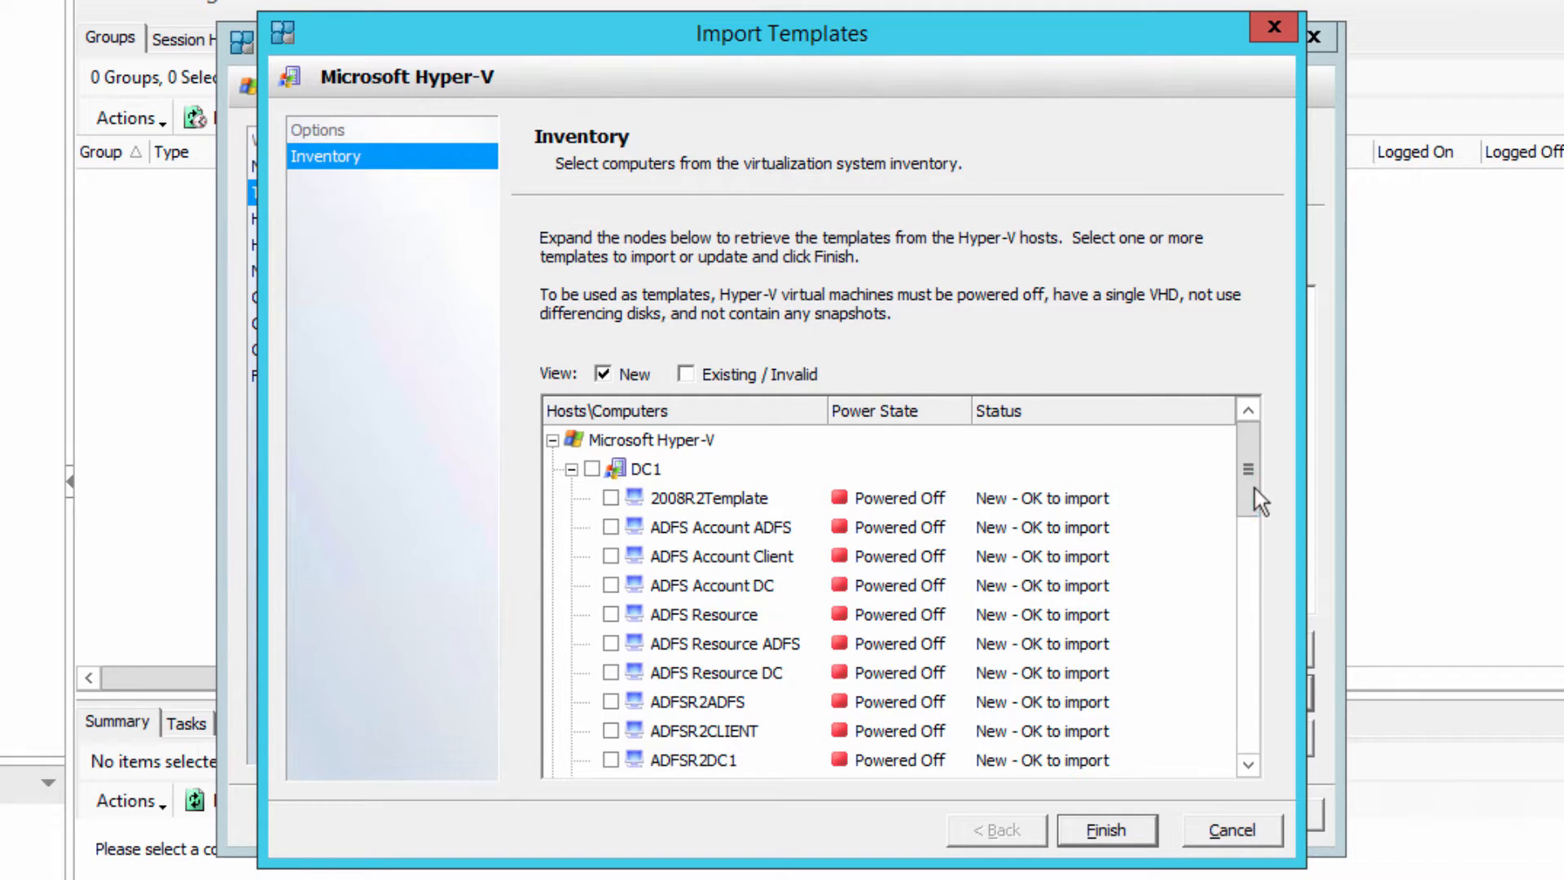
{"action": "left_click_drag", "start_coordinate": [1255, 488], "coordinate": [1216, 712]}
{"action": "left_click", "coordinate": [610, 470]}
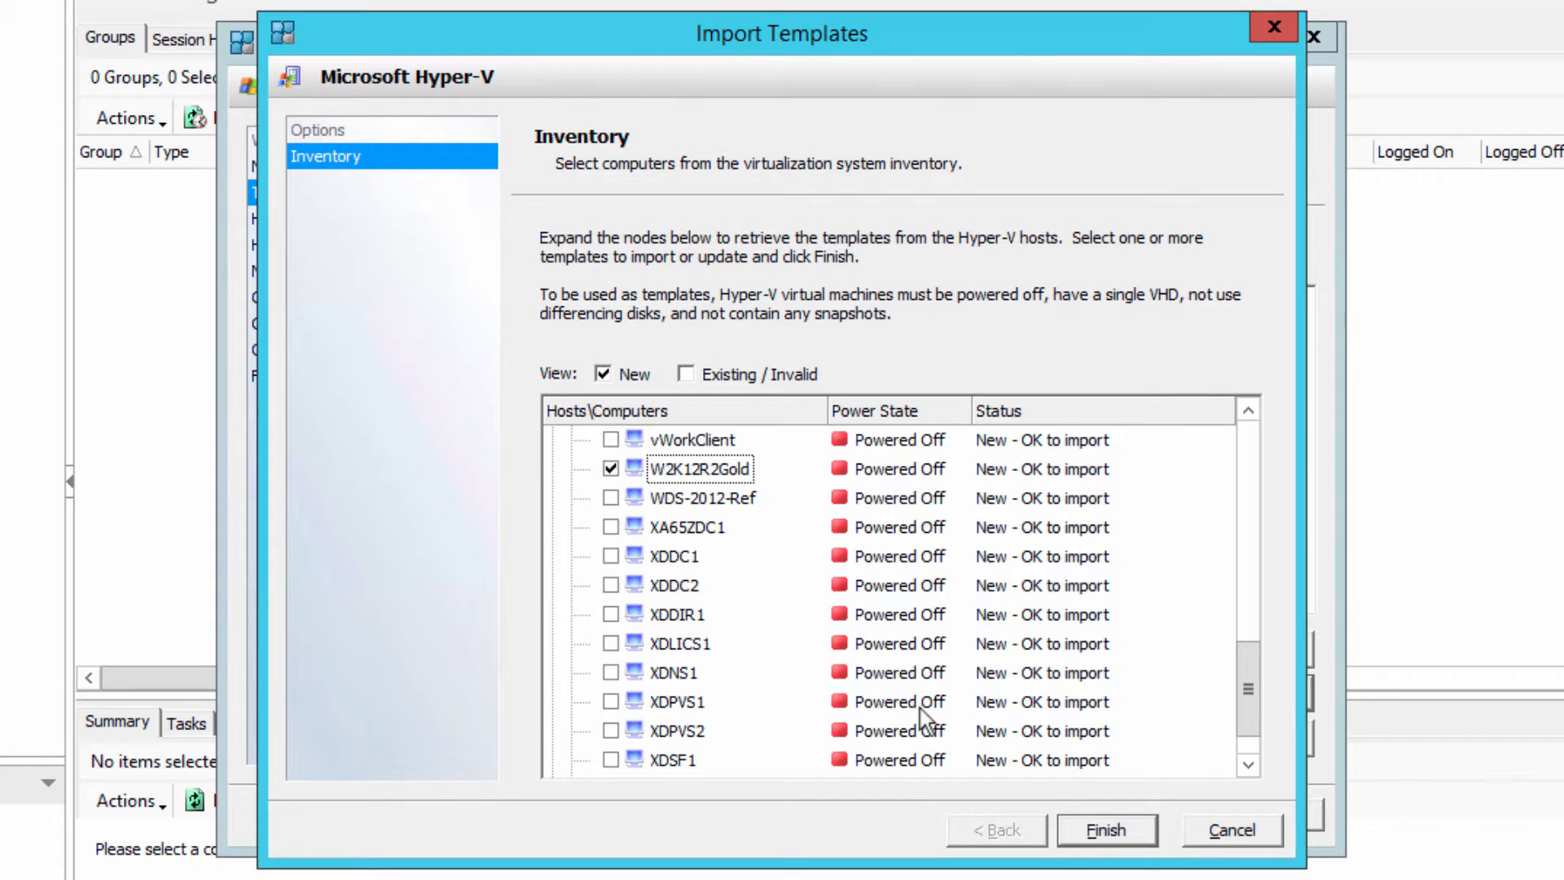
{"action": "left_click", "coordinate": [1094, 833]}
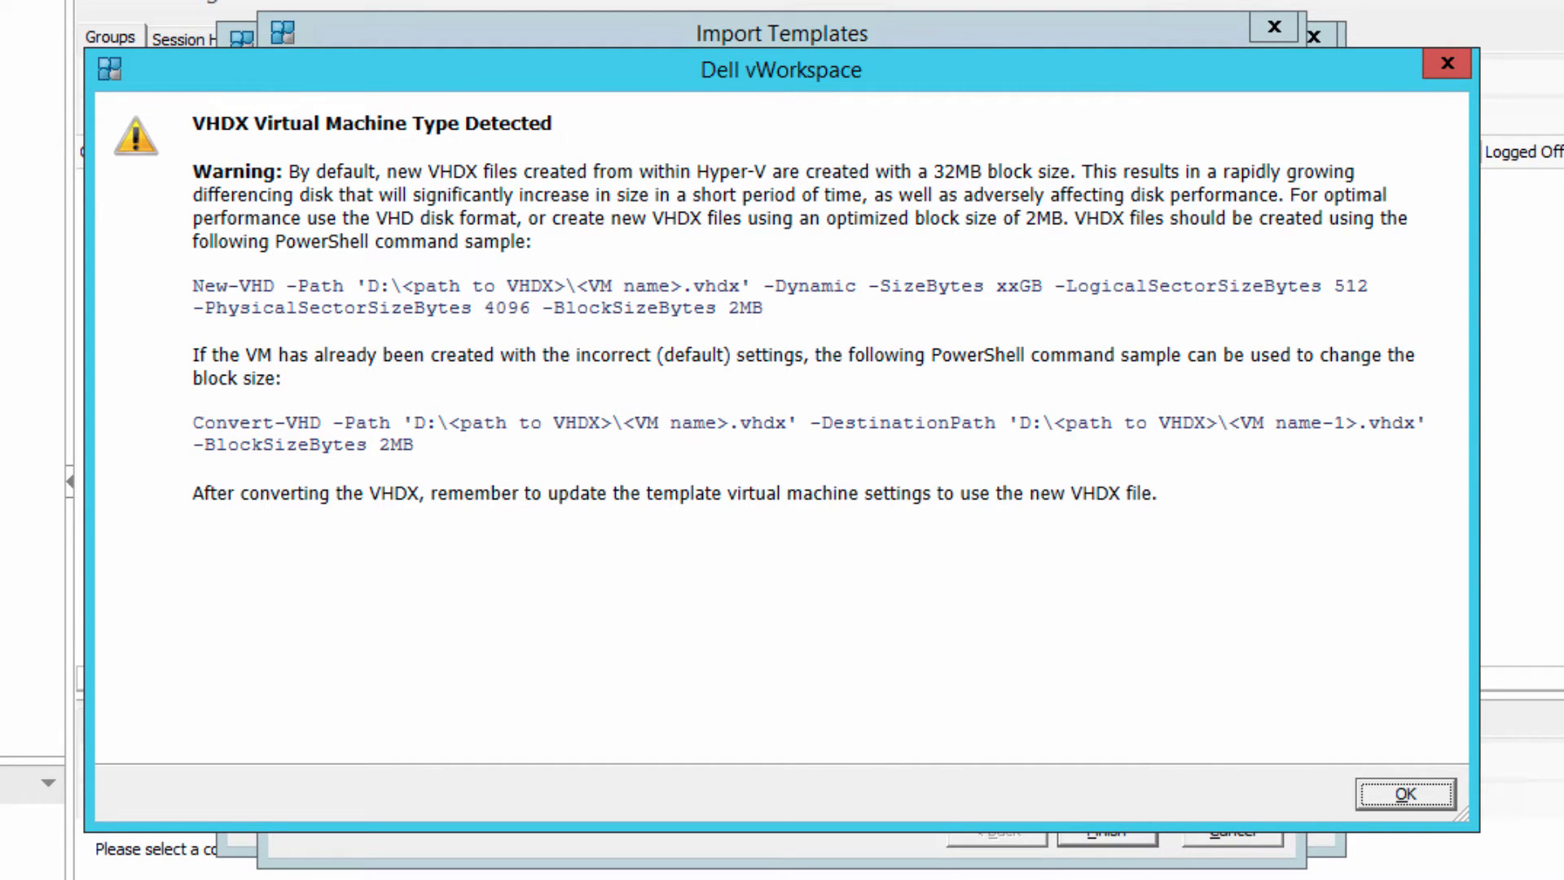
{"action": "left_click", "coordinate": [1425, 800]}
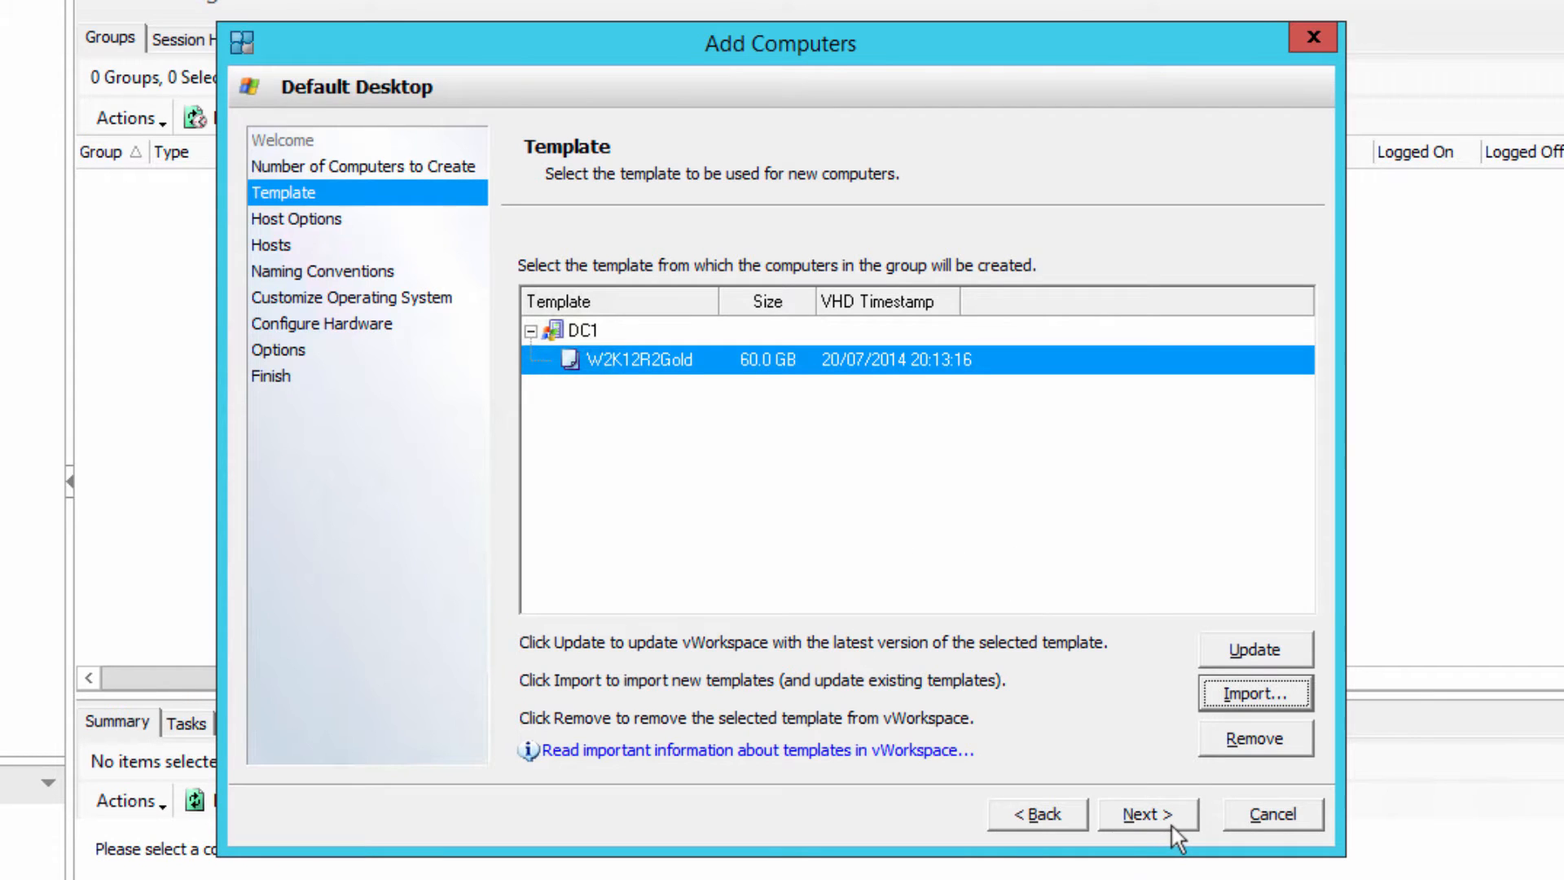
Use all hosts with Load-Based distribution, 61% hypv02 and 39% DC1.
{"action": "left_click", "coordinate": [1172, 825]}
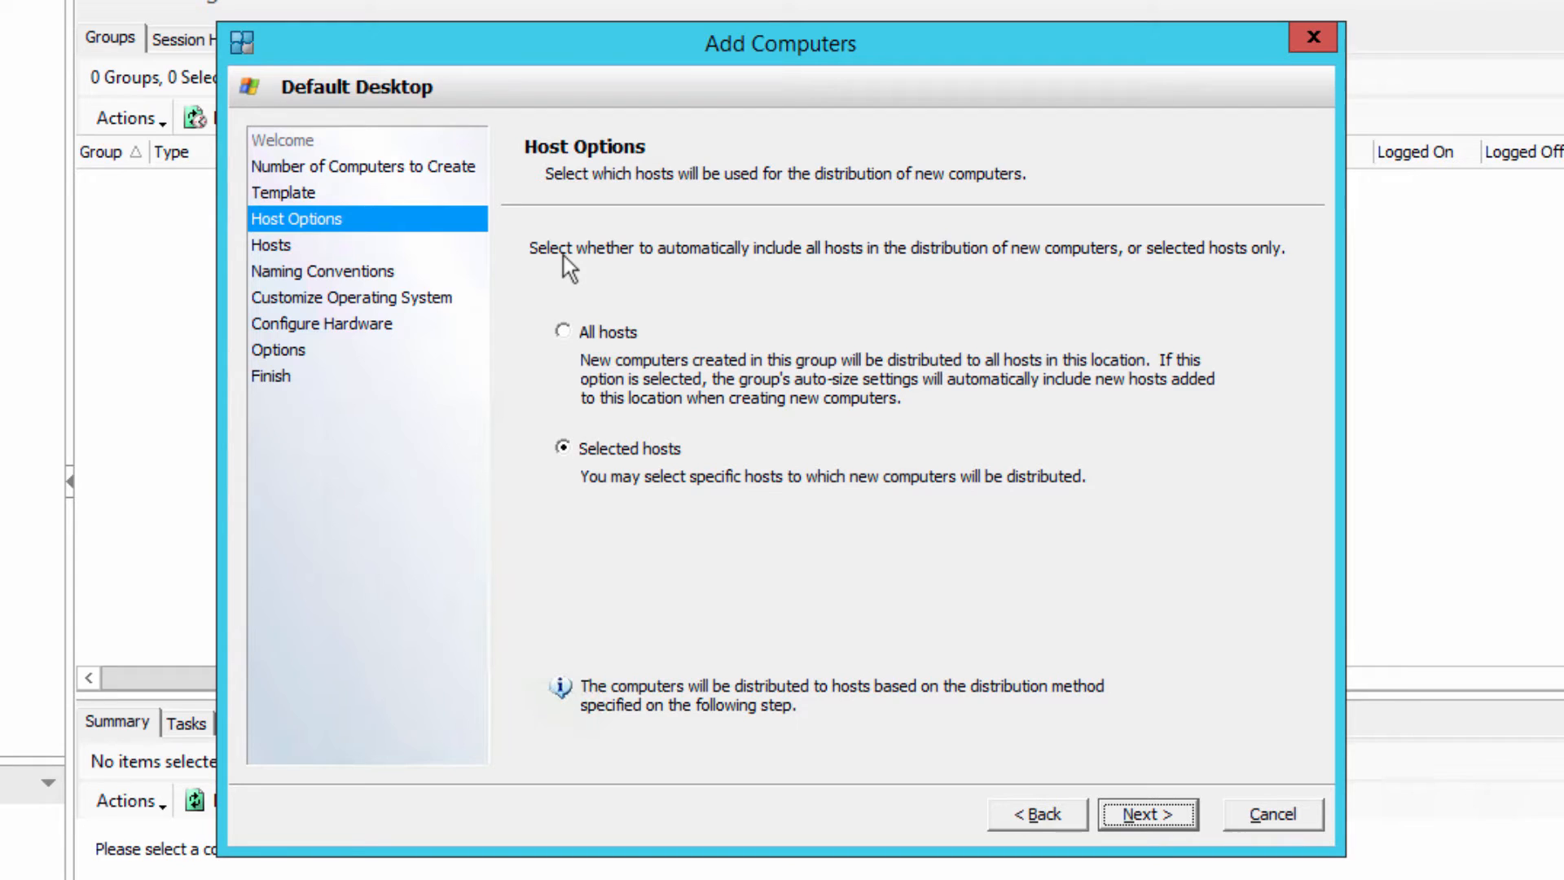
{"action": "left_click", "coordinate": [1133, 819]}
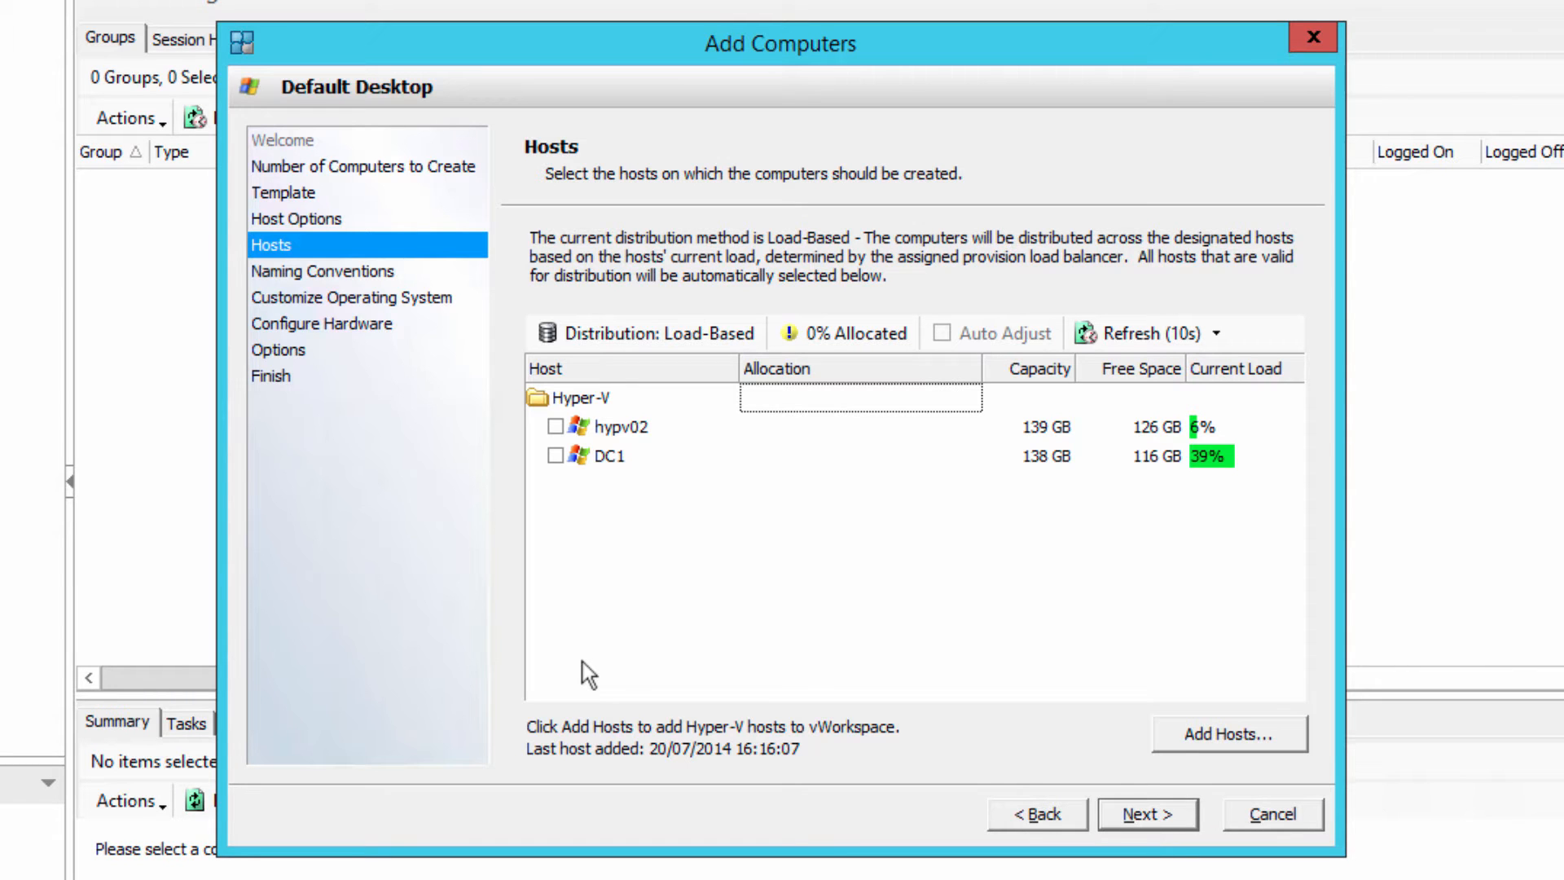
{"action": "left_click", "coordinate": [1051, 817]}
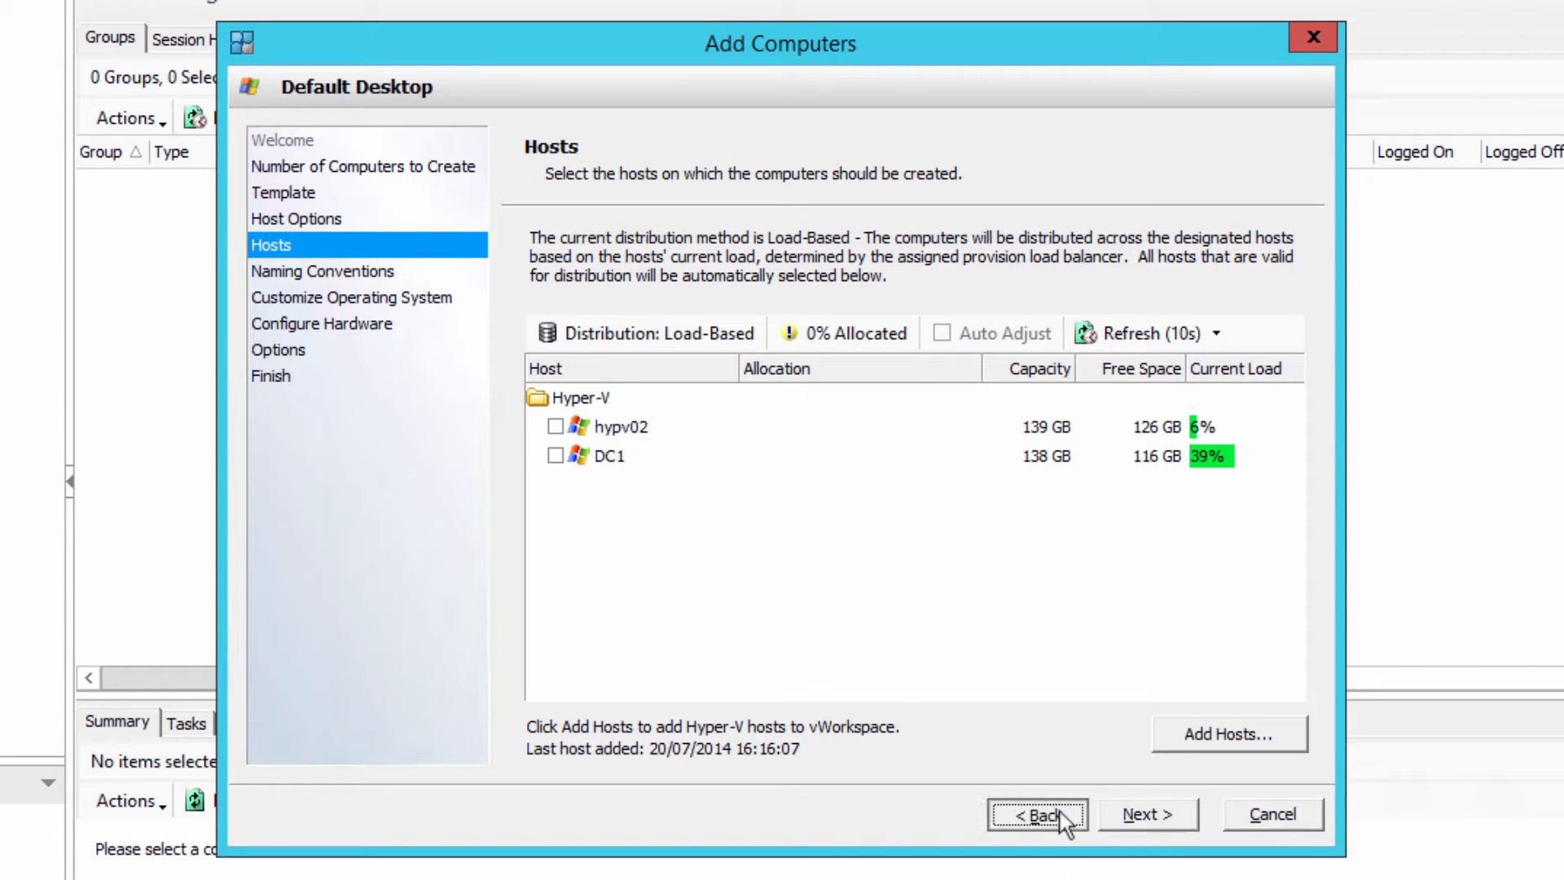
{"action": "left_click", "coordinate": [604, 332]}
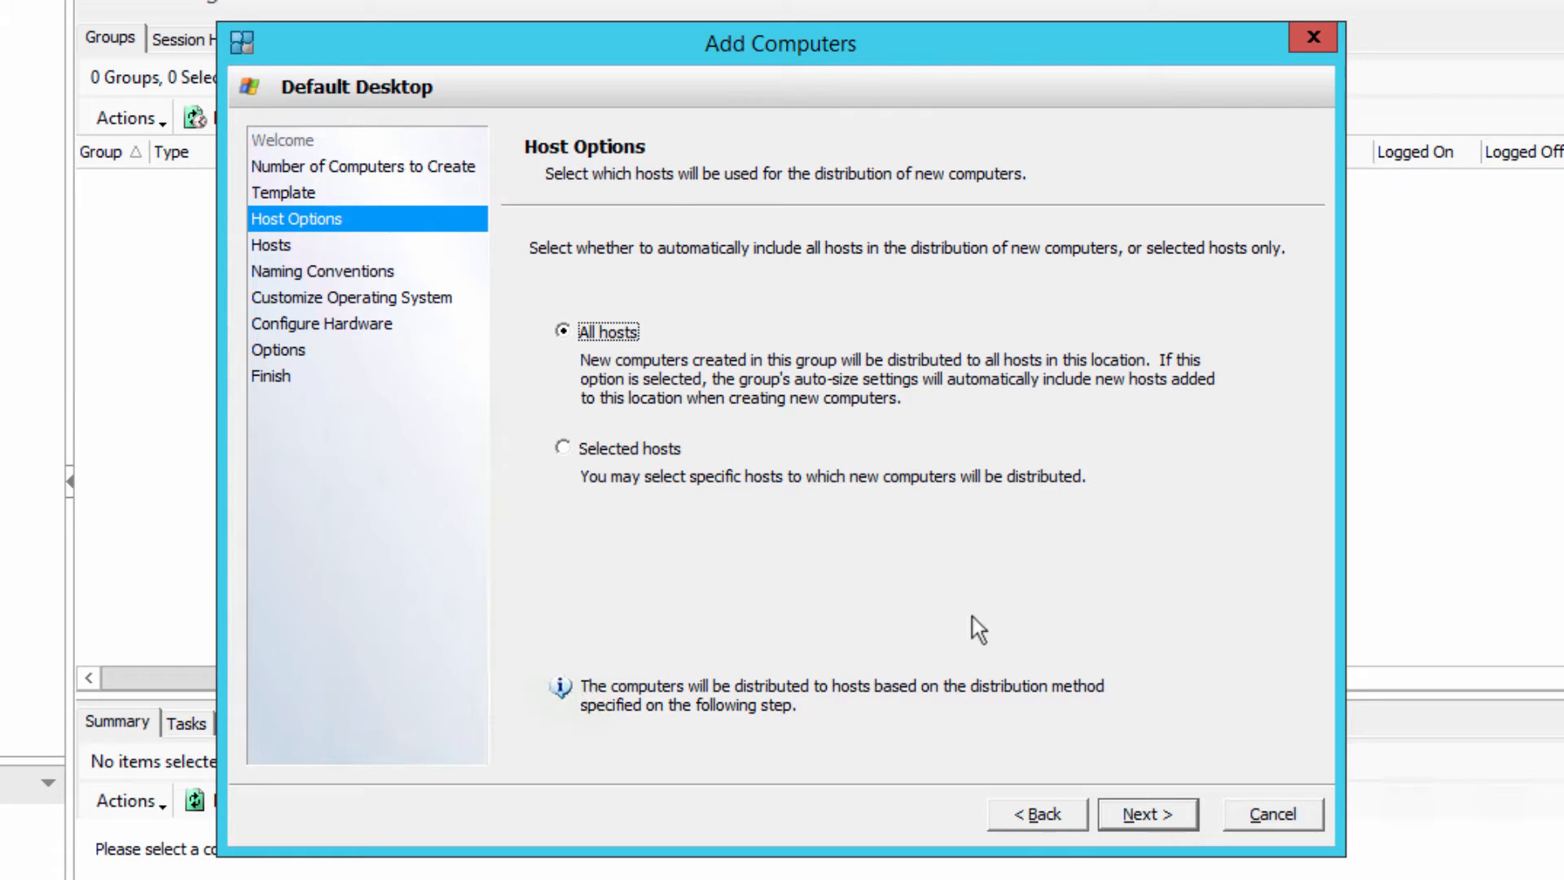
{"action": "left_click", "coordinate": [1153, 816]}
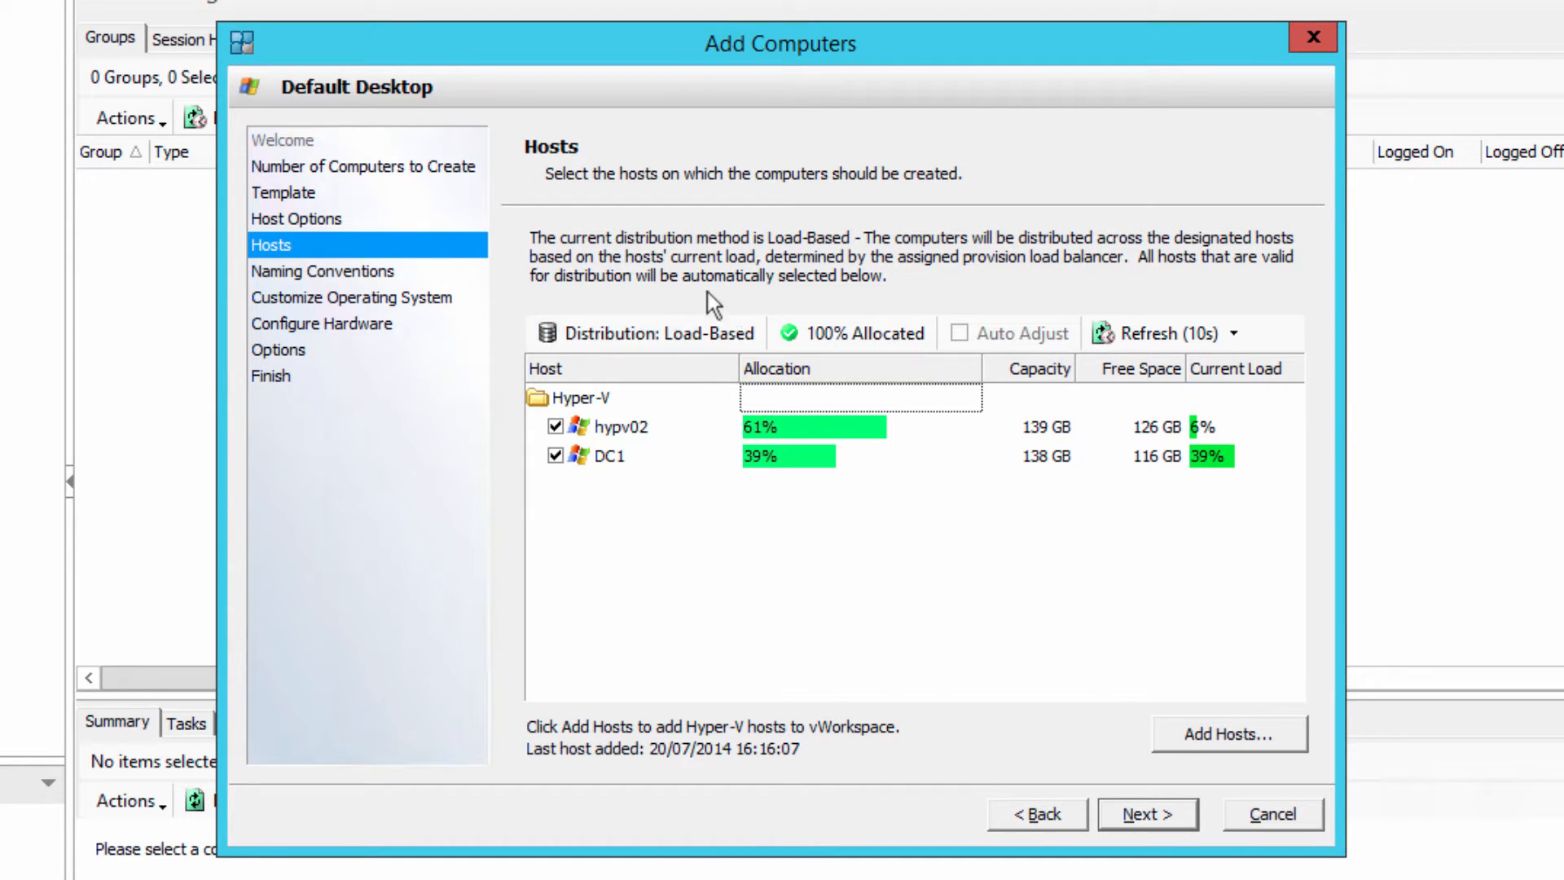
{"action": "left_click", "coordinate": [681, 324]}
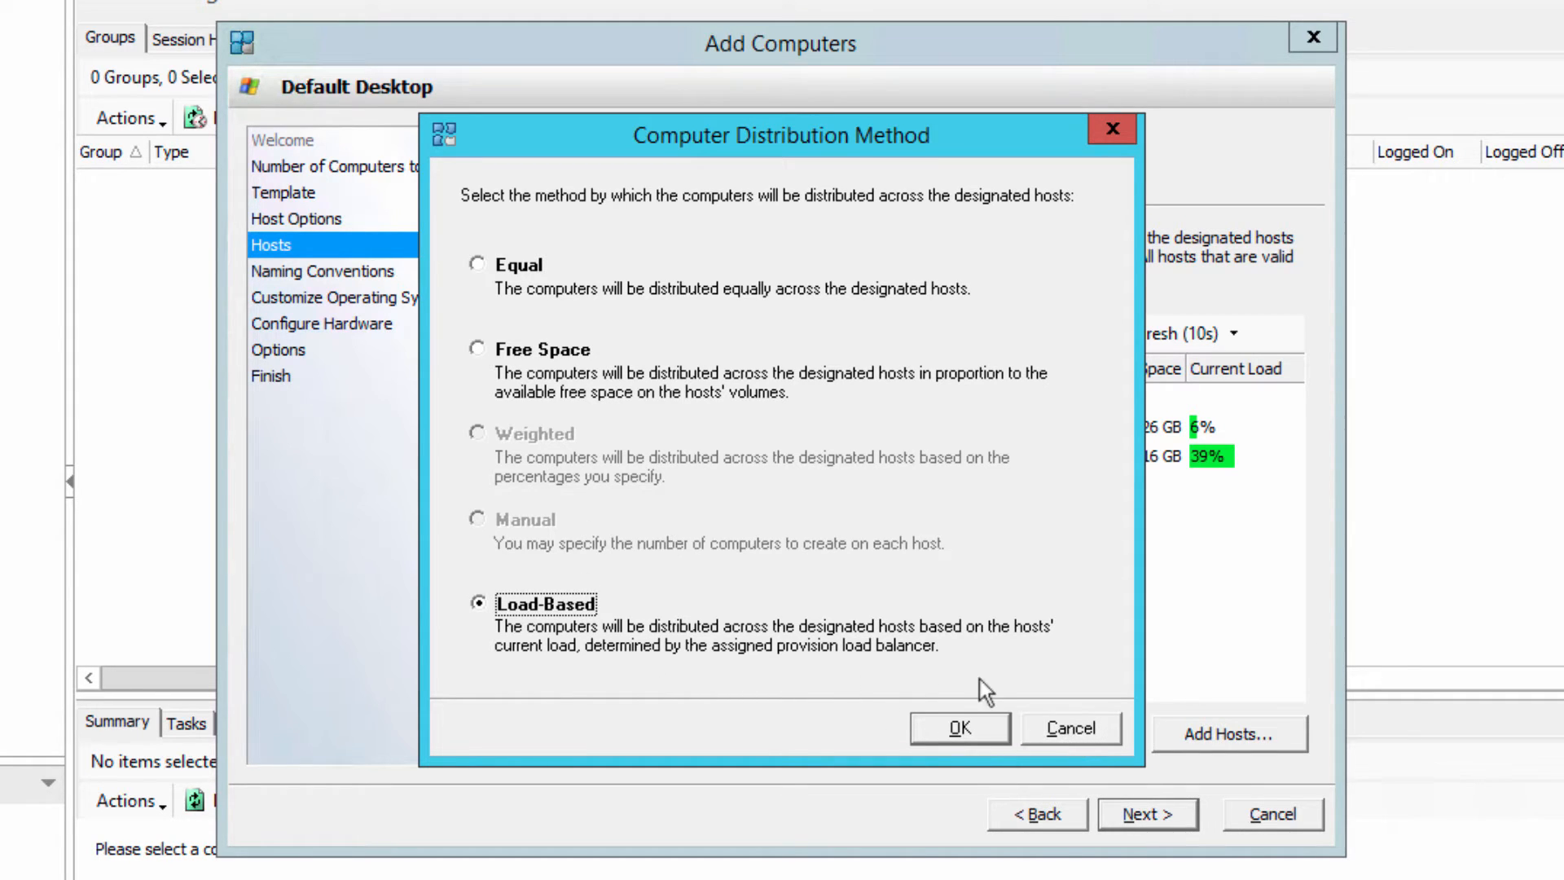
{"action": "left_click", "coordinate": [962, 730]}
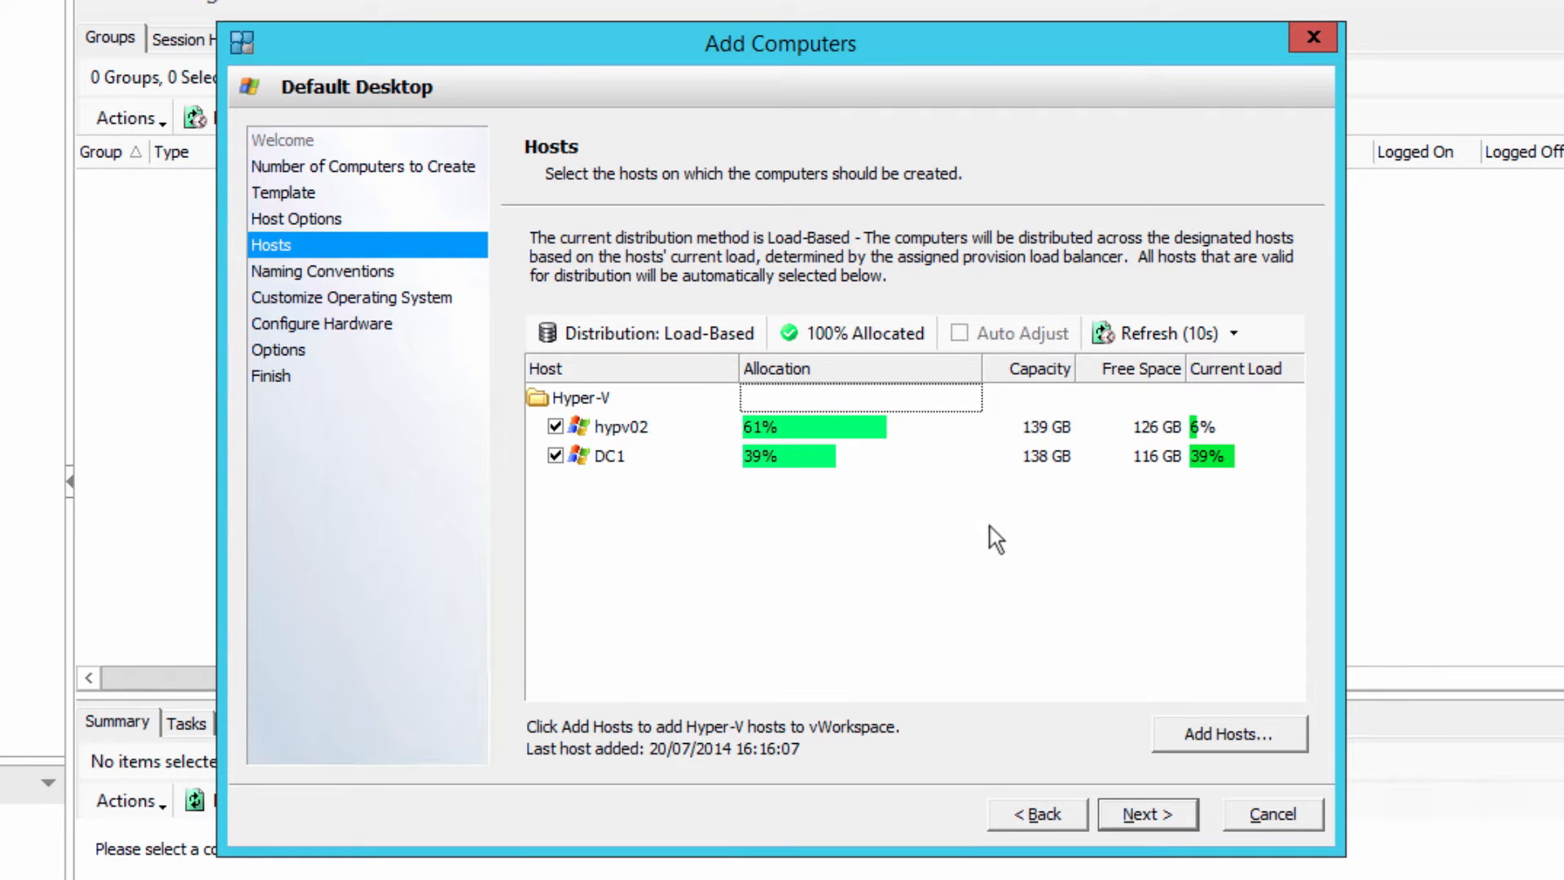
Set the computer base name to vWork-??? and go on to OS customization.
{"action": "left_click", "coordinate": [1138, 814]}
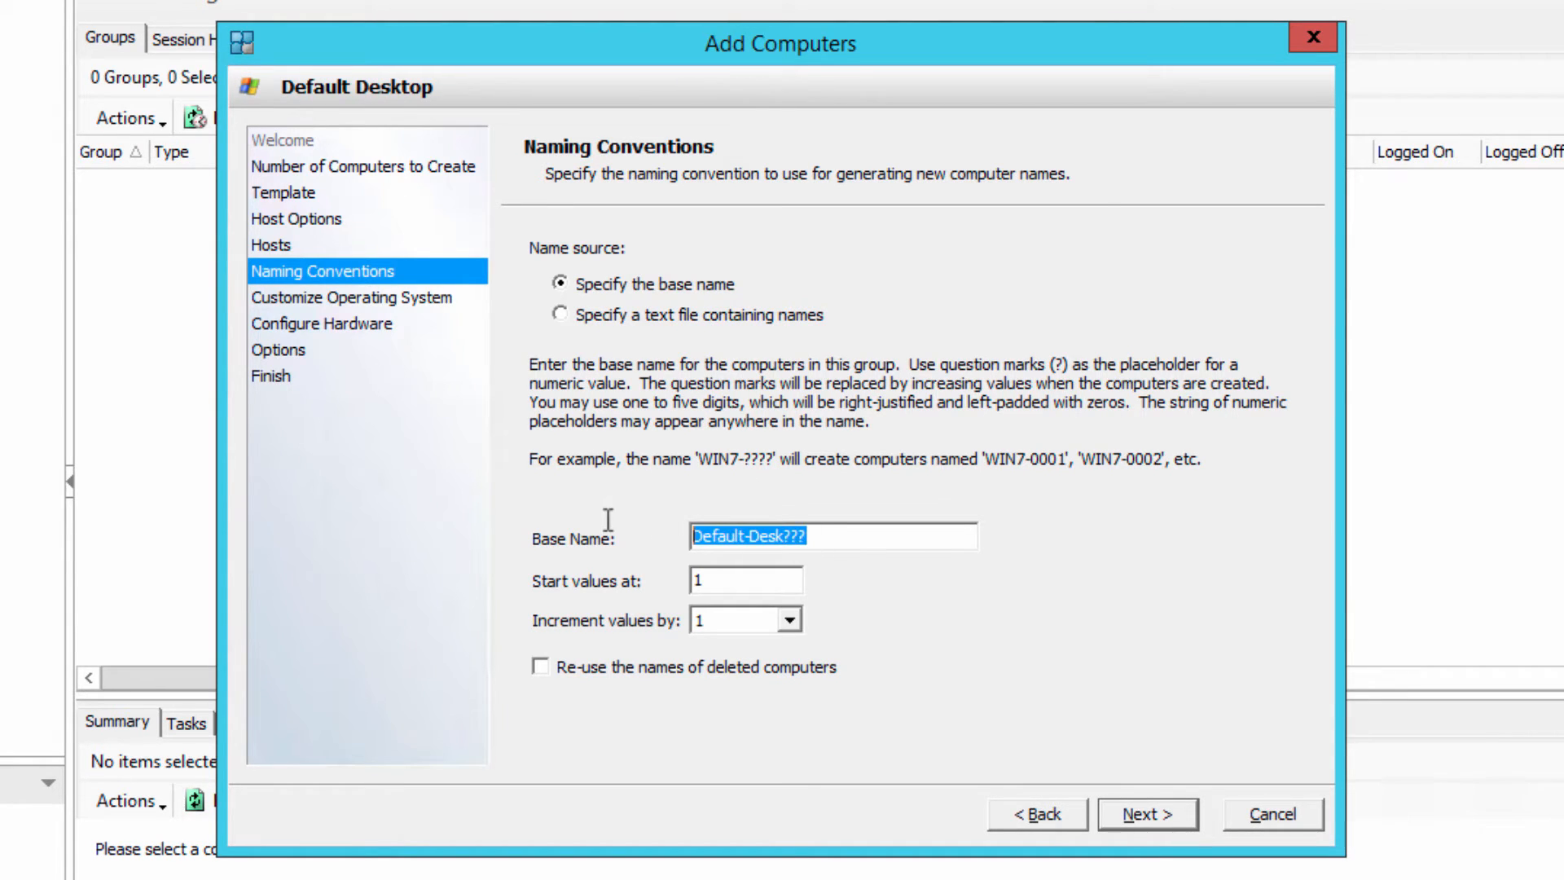
{"action": "type", "text": "vWor"}
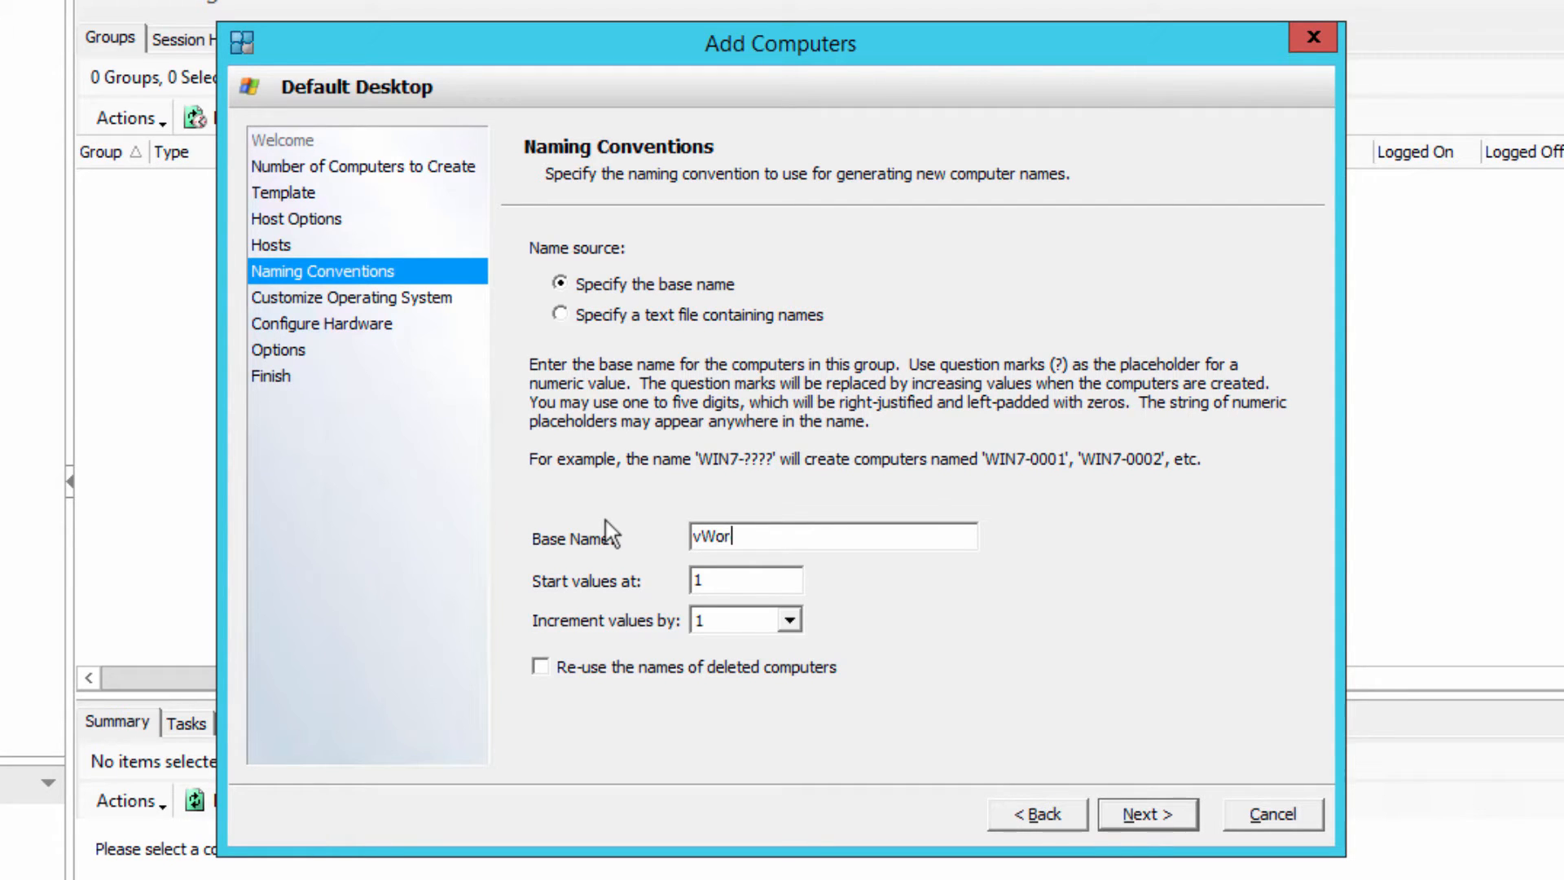
{"action": "type", "text": "k->>"}
{"action": "key", "text": "BackSpace"}
{"action": "key", "text": "BackSpace"}
{"action": "type", "text": "???"}
{"action": "left_click", "coordinate": [1155, 825]}
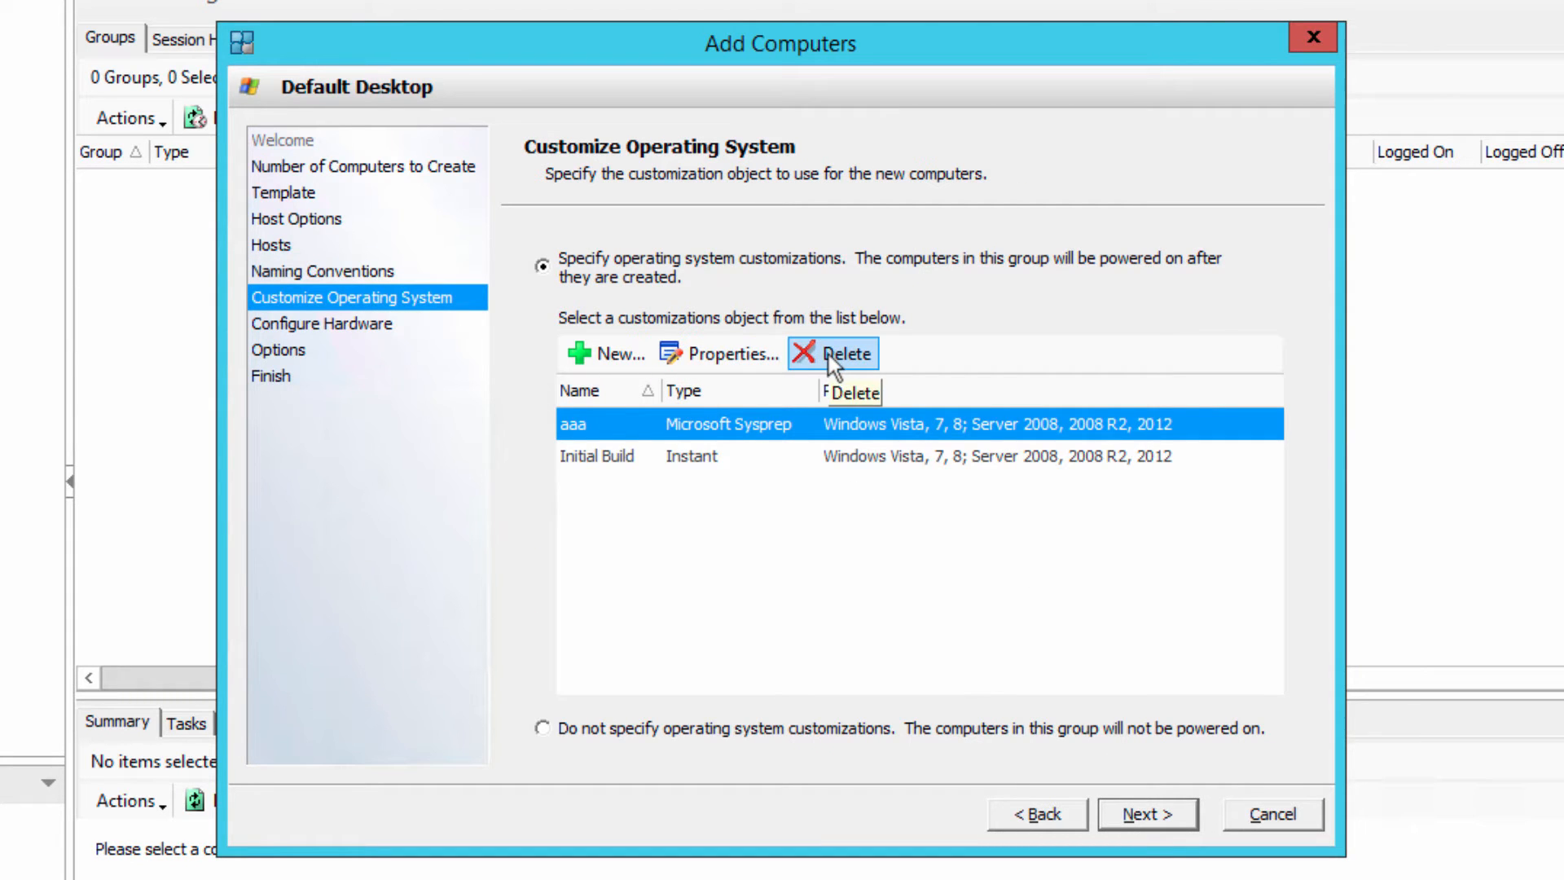
Review Initial Build's Name, Platform, Import, Windows Server 2012 and Registration pages.
{"action": "left_click", "coordinate": [580, 459]}
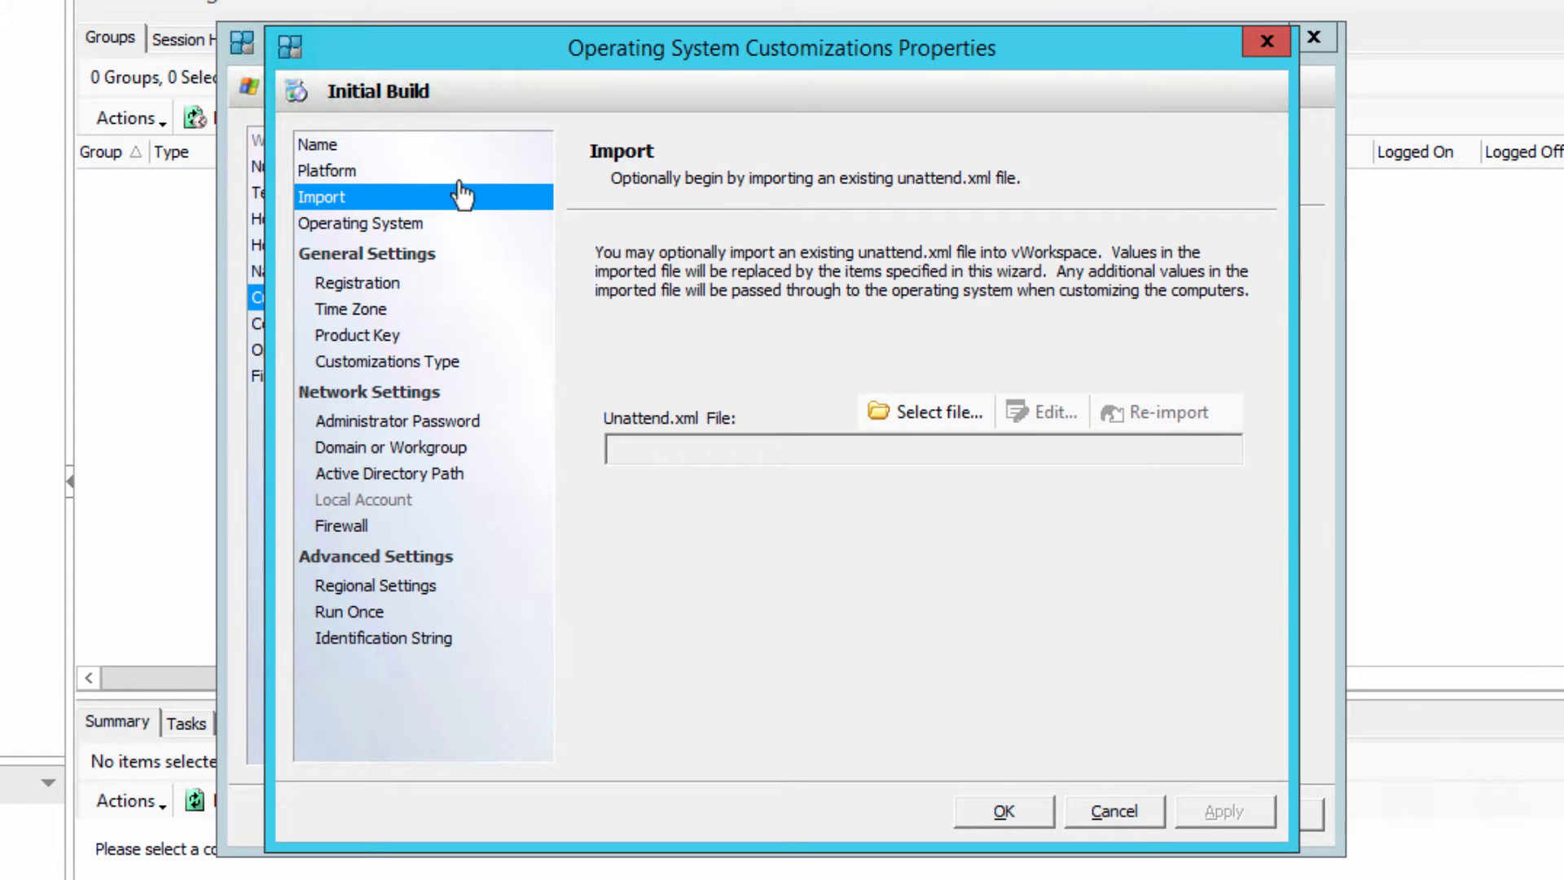
{"action": "left_click", "coordinate": [375, 151]}
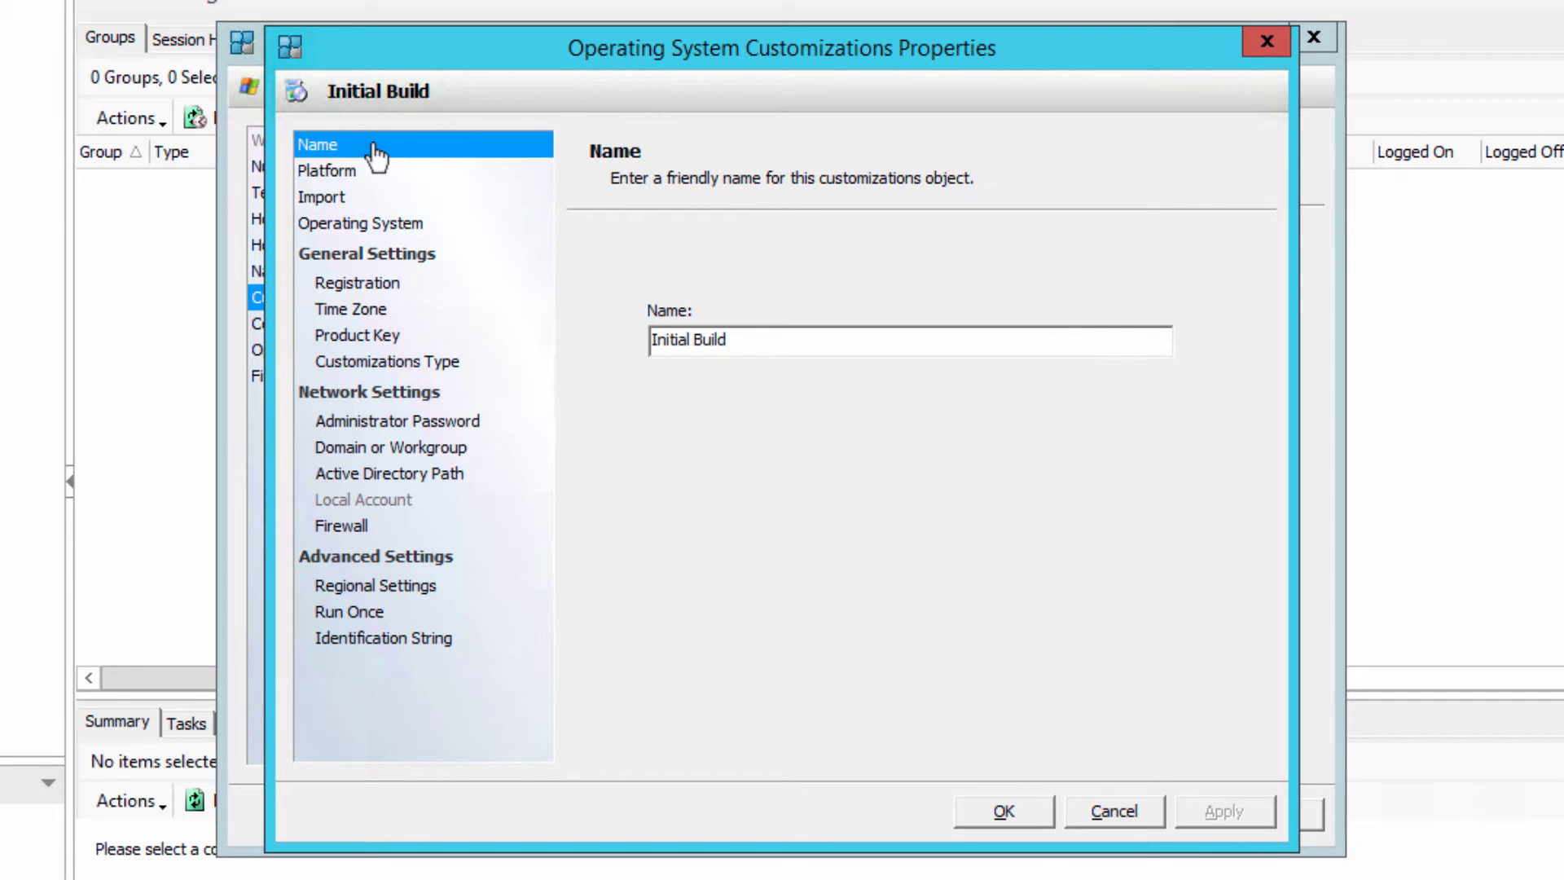
{"action": "left_click", "coordinate": [391, 173]}
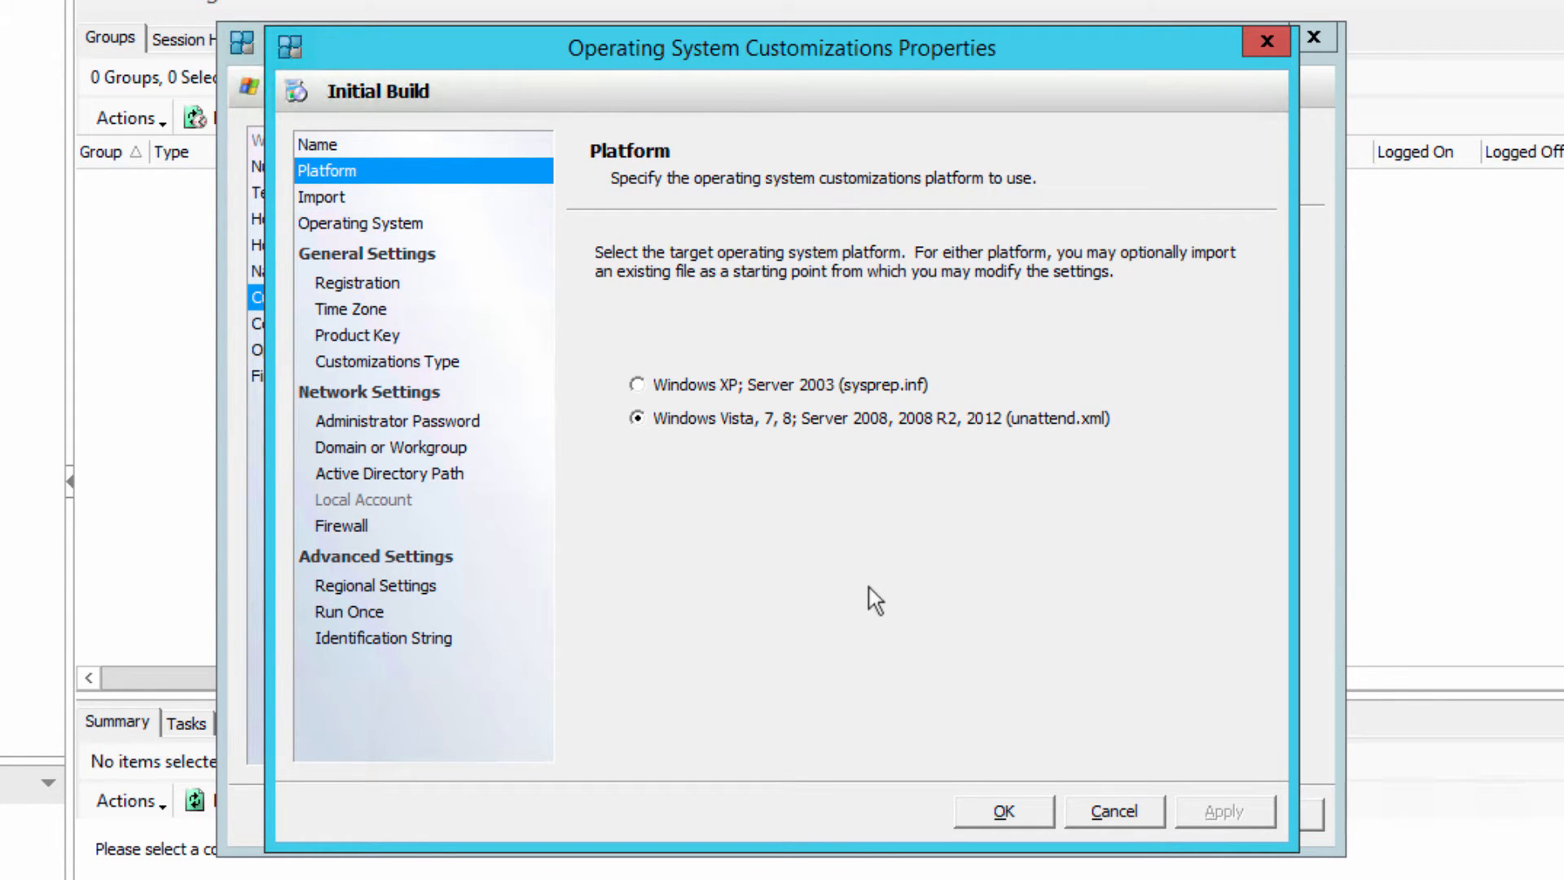
{"action": "left_click", "coordinate": [323, 199]}
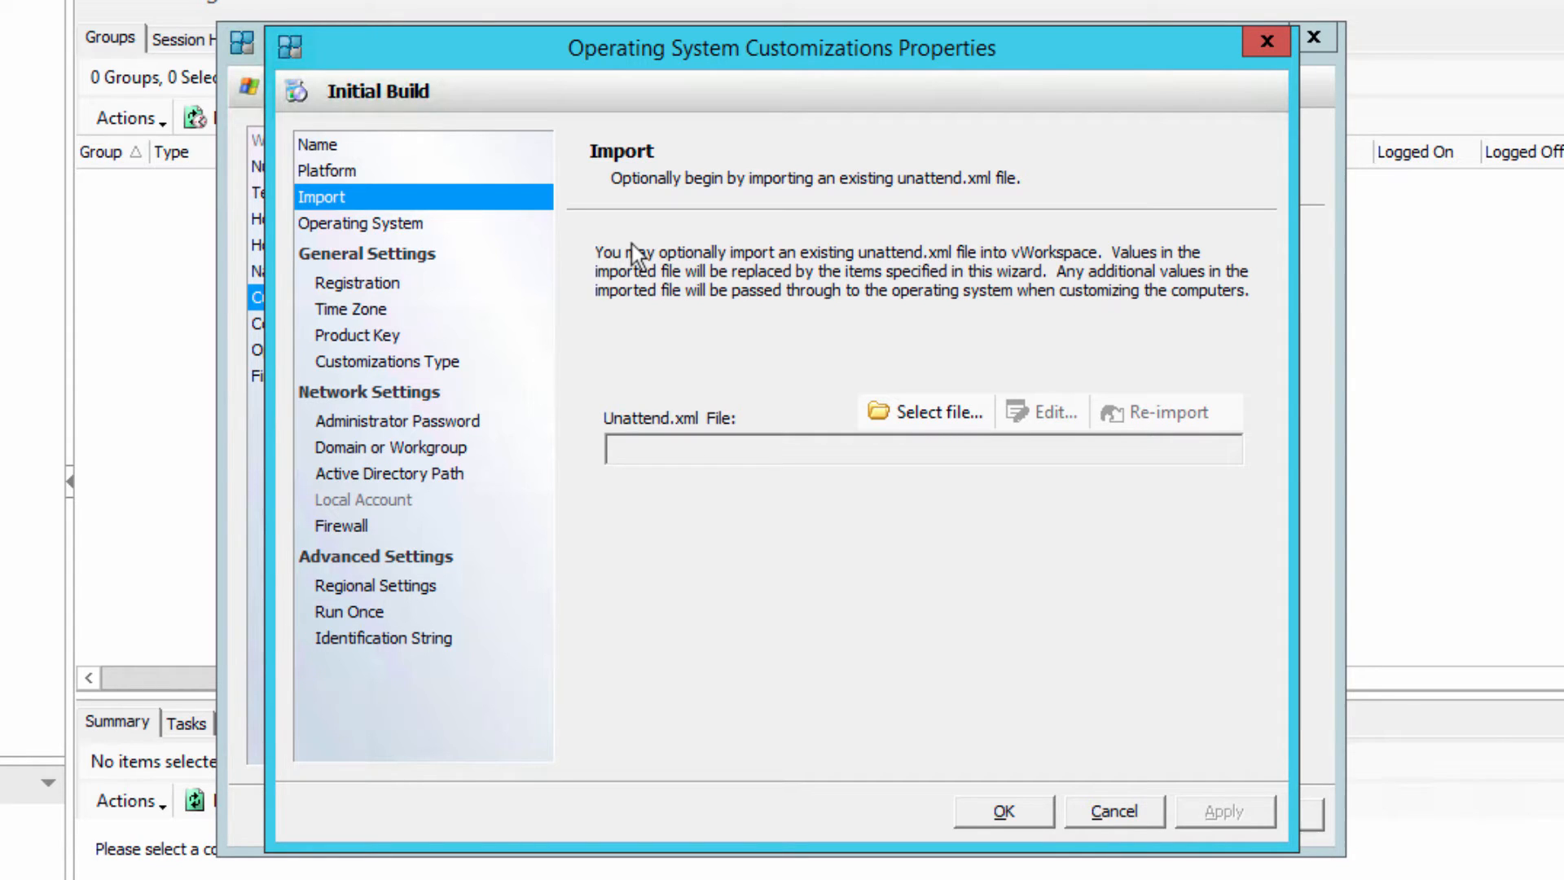
{"action": "left_click", "coordinate": [429, 226]}
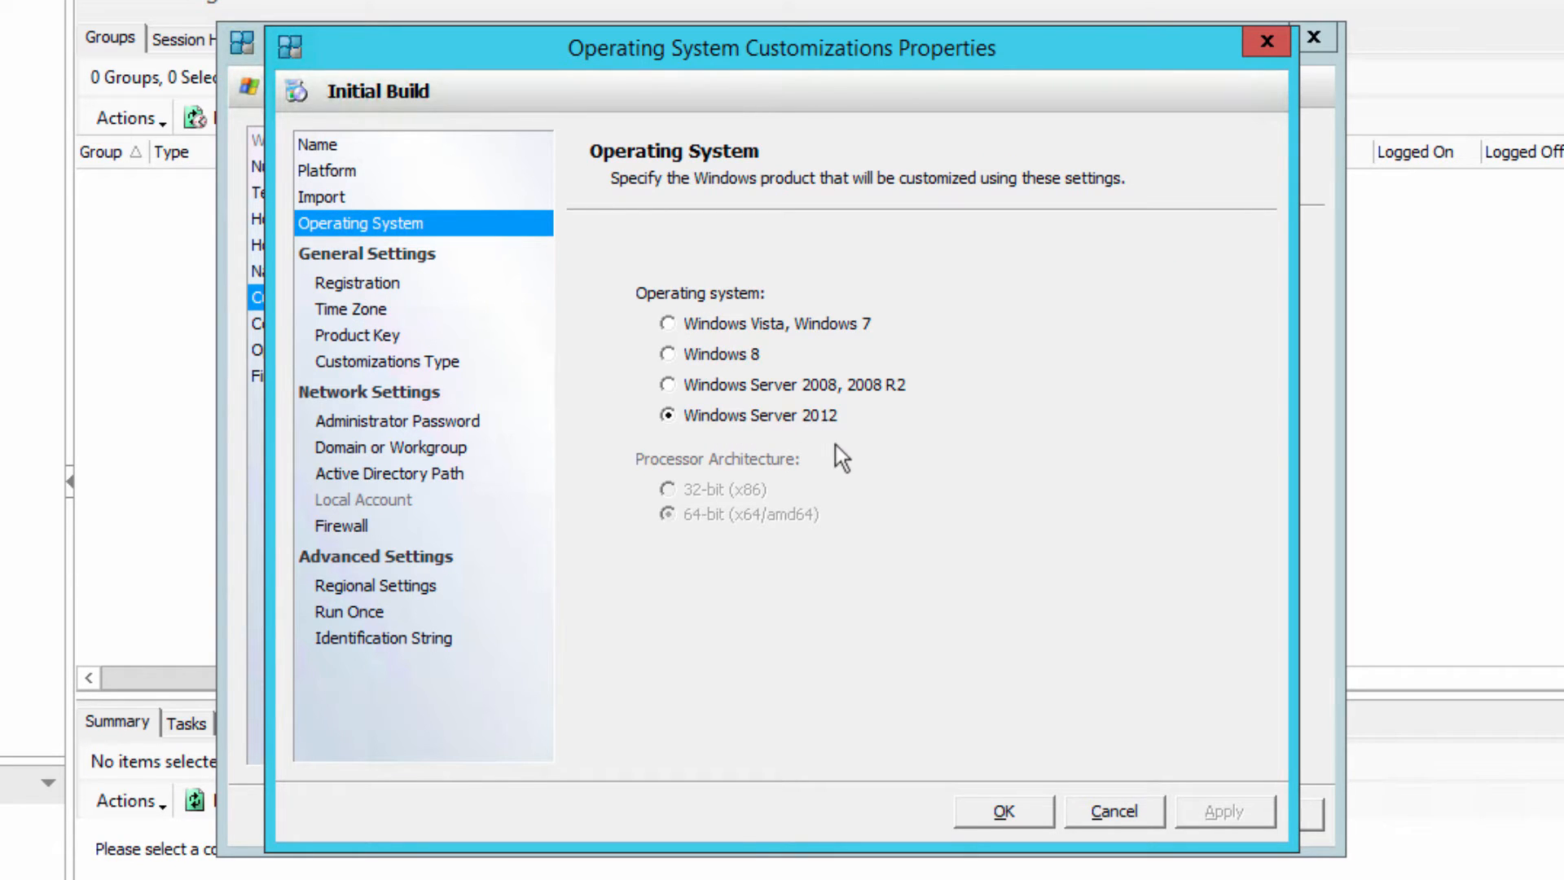
{"action": "left_click", "coordinate": [392, 286]}
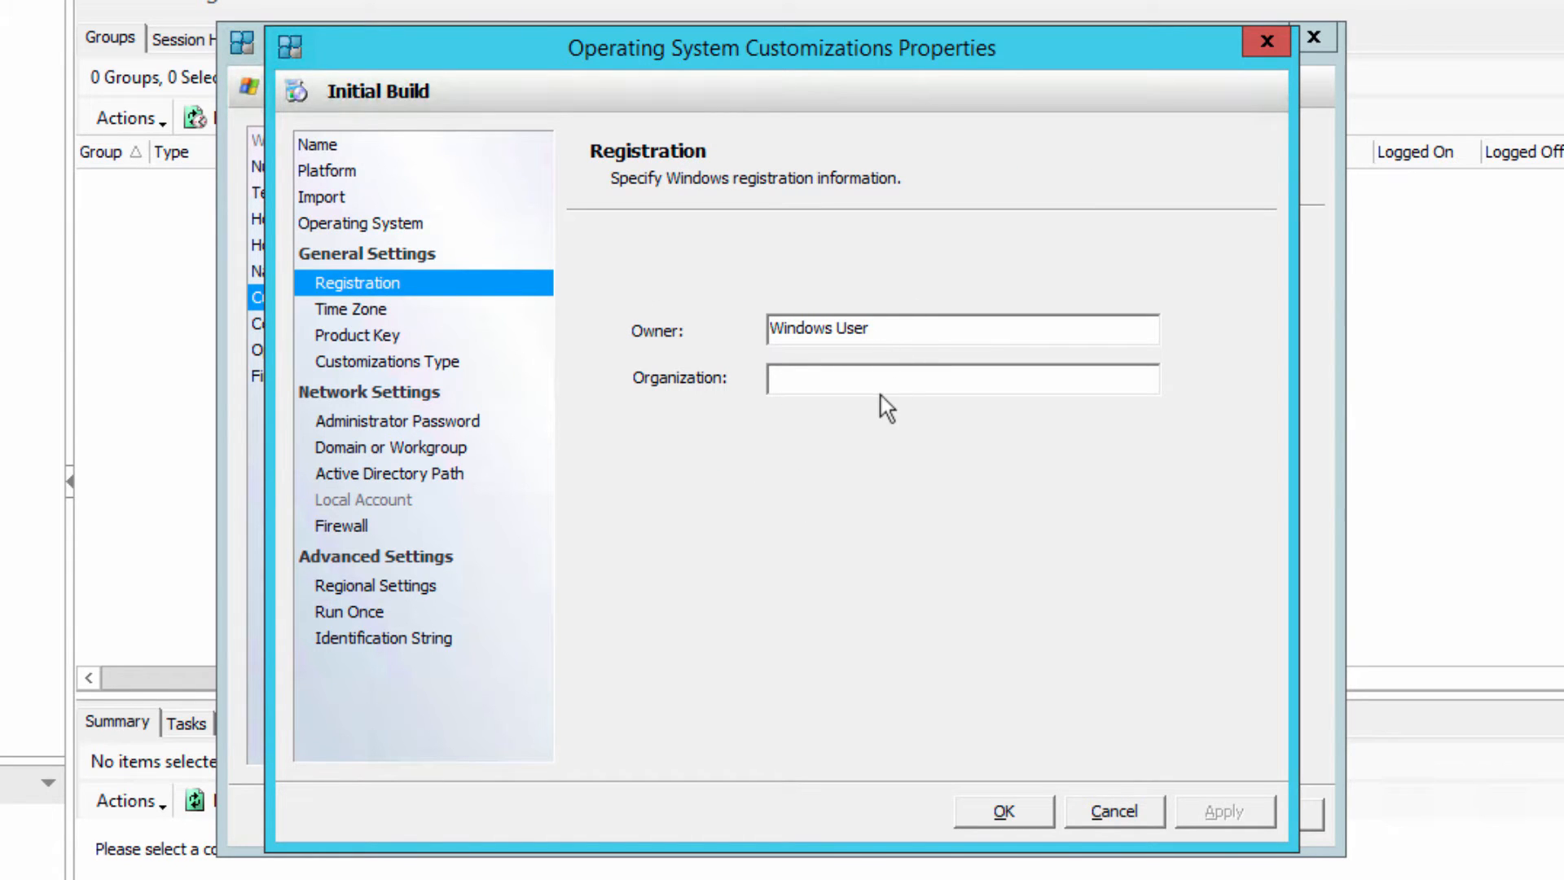
Check Initial Build's Time Zone, Product Key, Customizations Type and Administrator Password pages.
{"action": "left_click", "coordinate": [395, 312]}
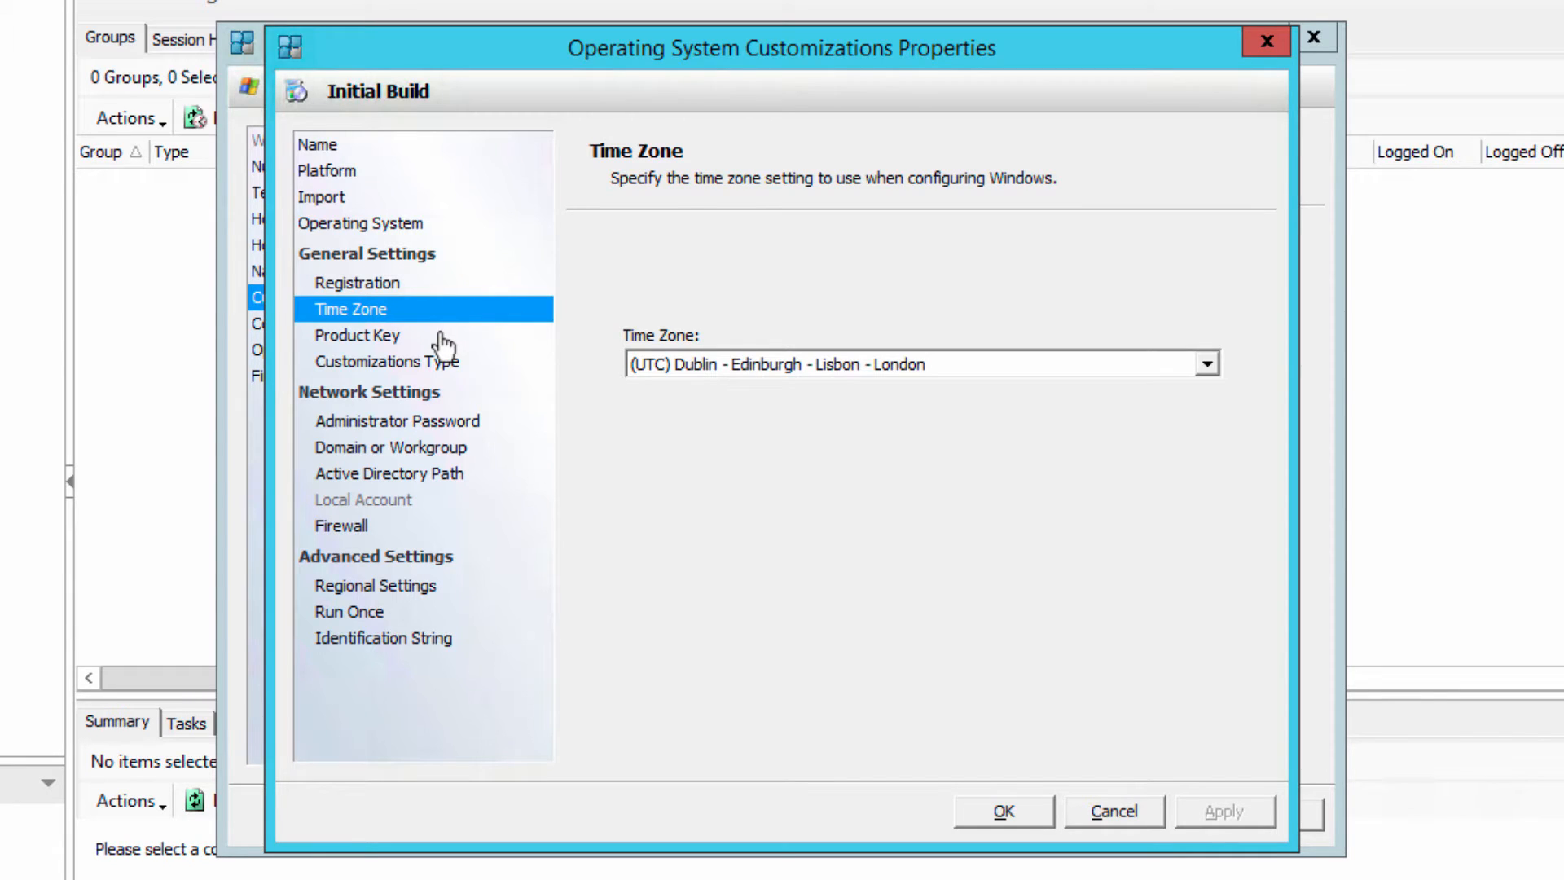
{"action": "left_click", "coordinate": [540, 341]}
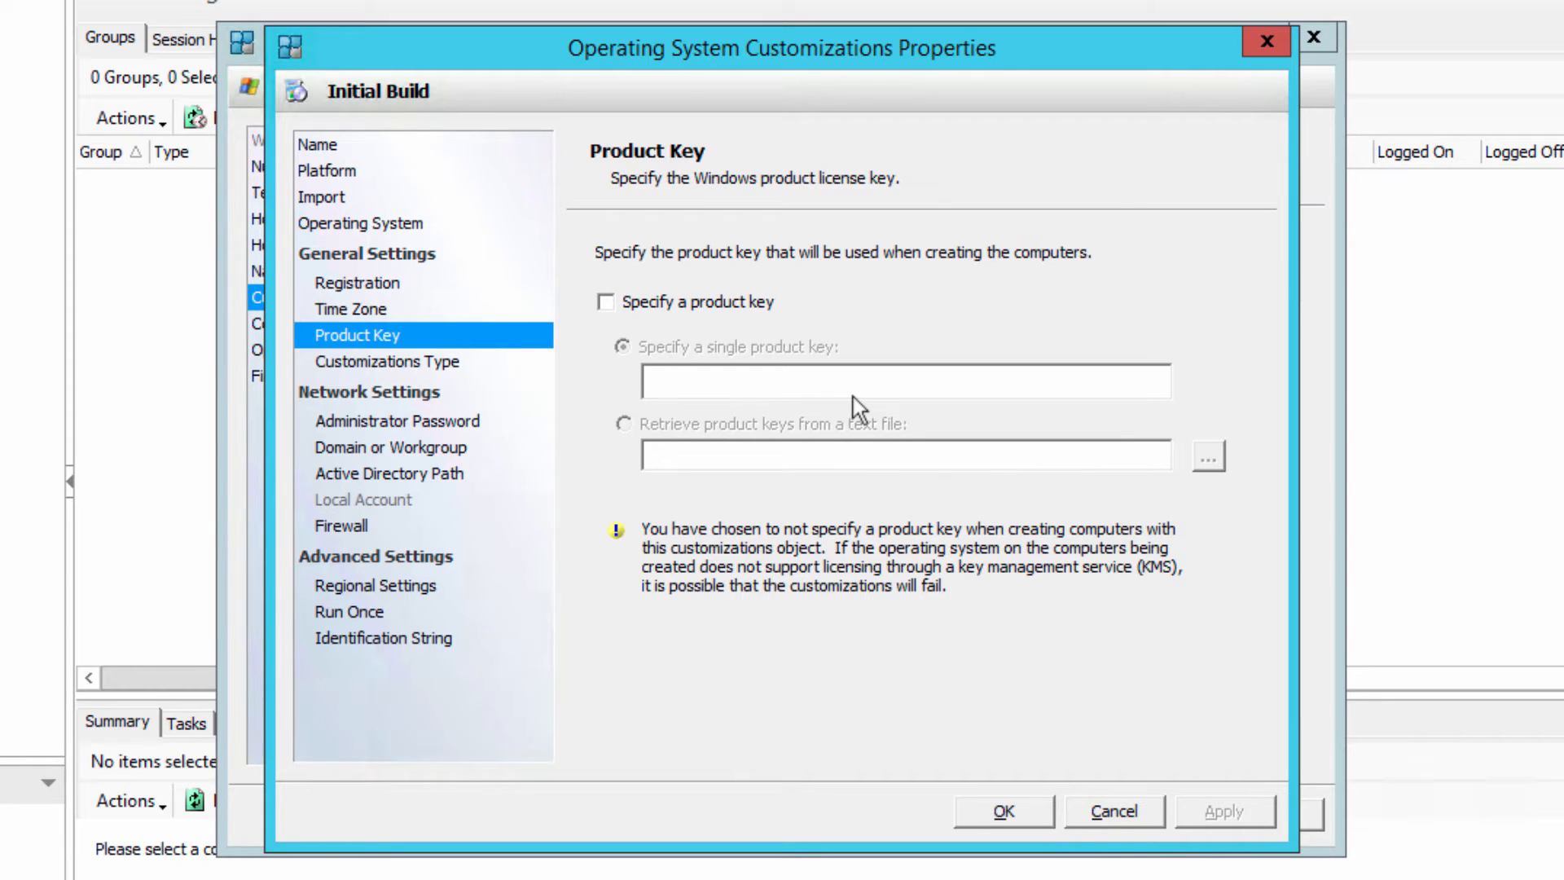
{"action": "left_click", "coordinate": [447, 364]}
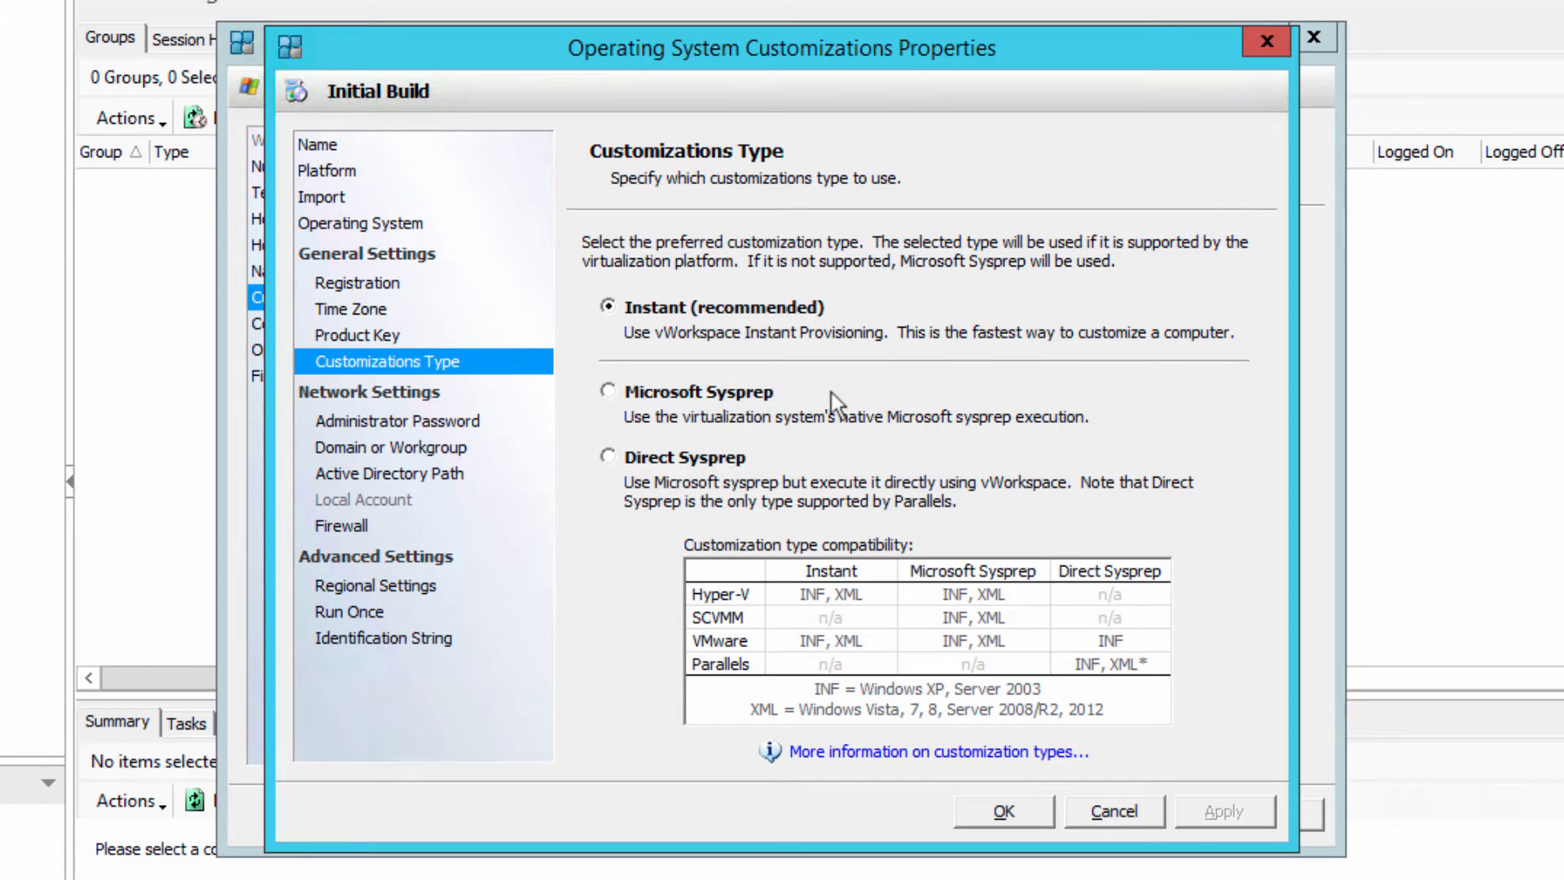
{"action": "left_click", "coordinate": [429, 430]}
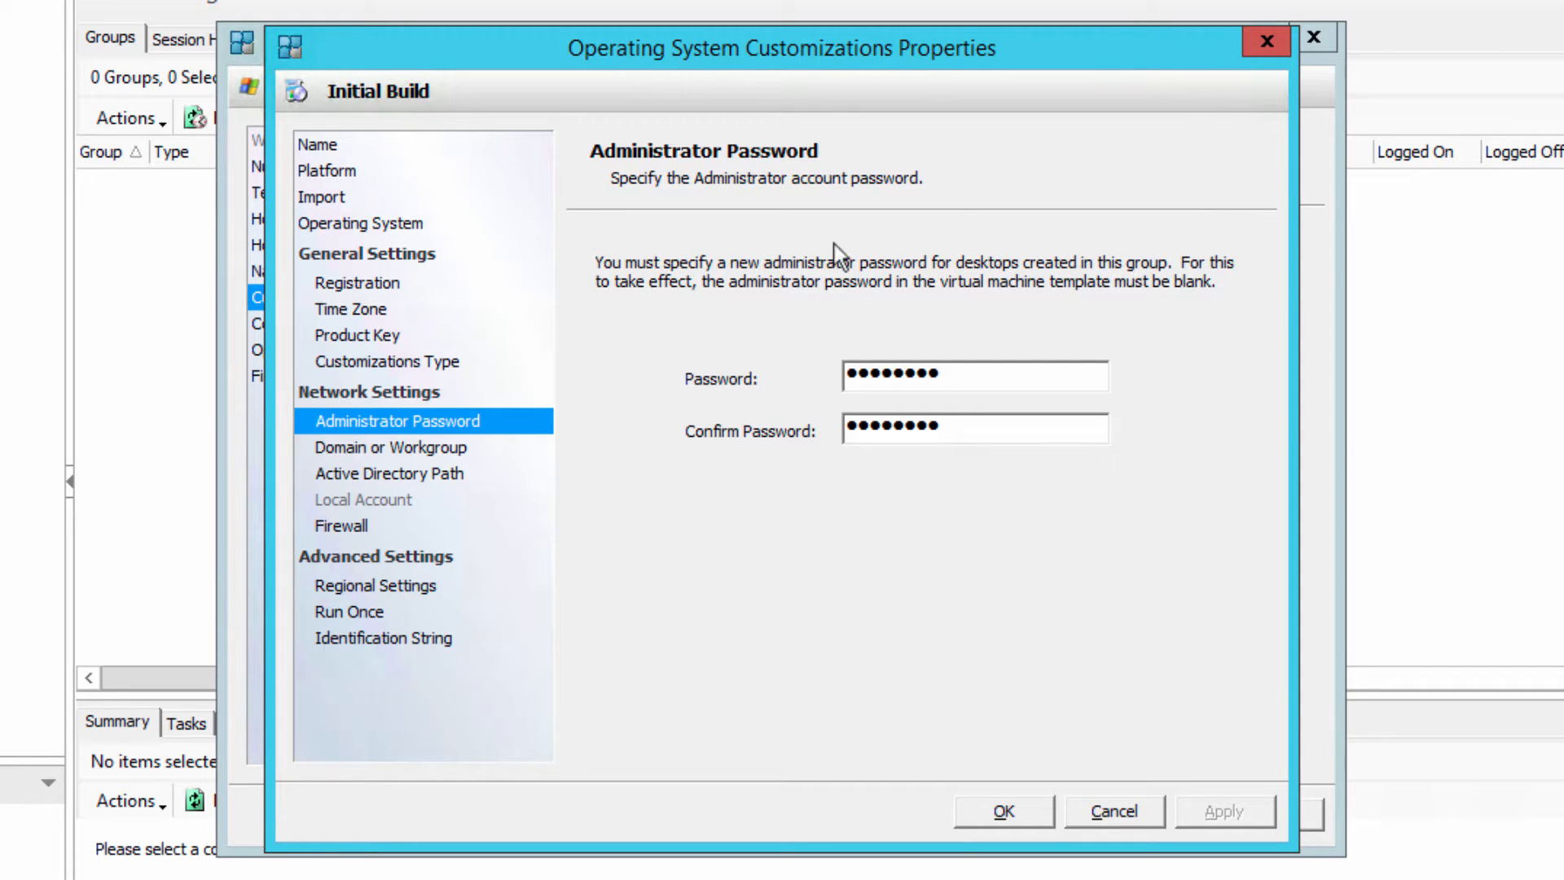
Switch Initial Build to Active Directory Path and open the Organization Unit Path picker.
{"action": "left_click", "coordinate": [447, 449]}
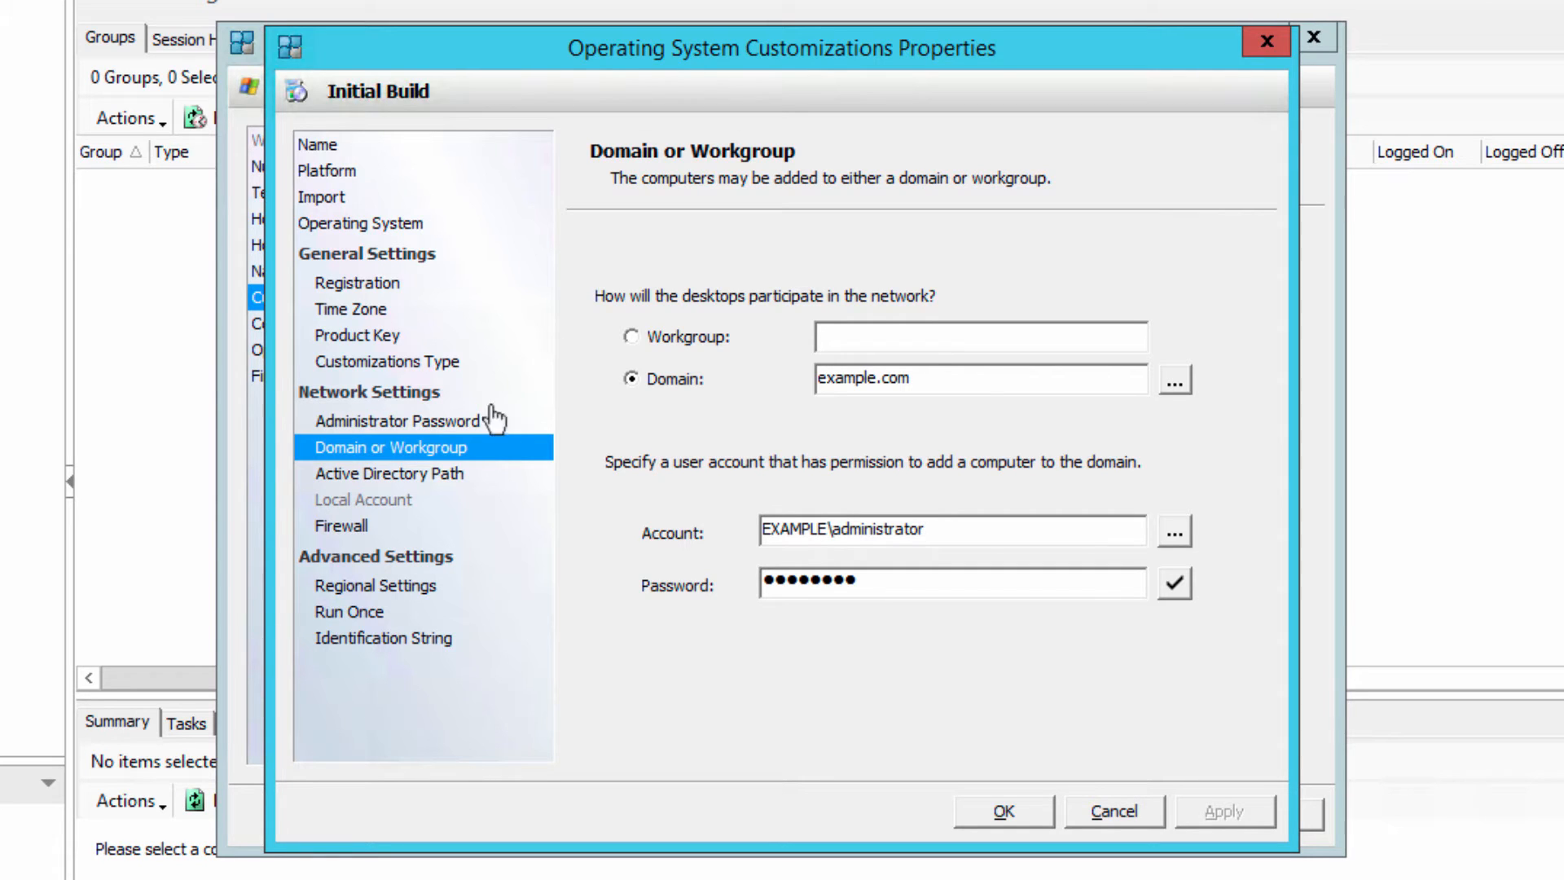
{"action": "left_click", "coordinate": [446, 476]}
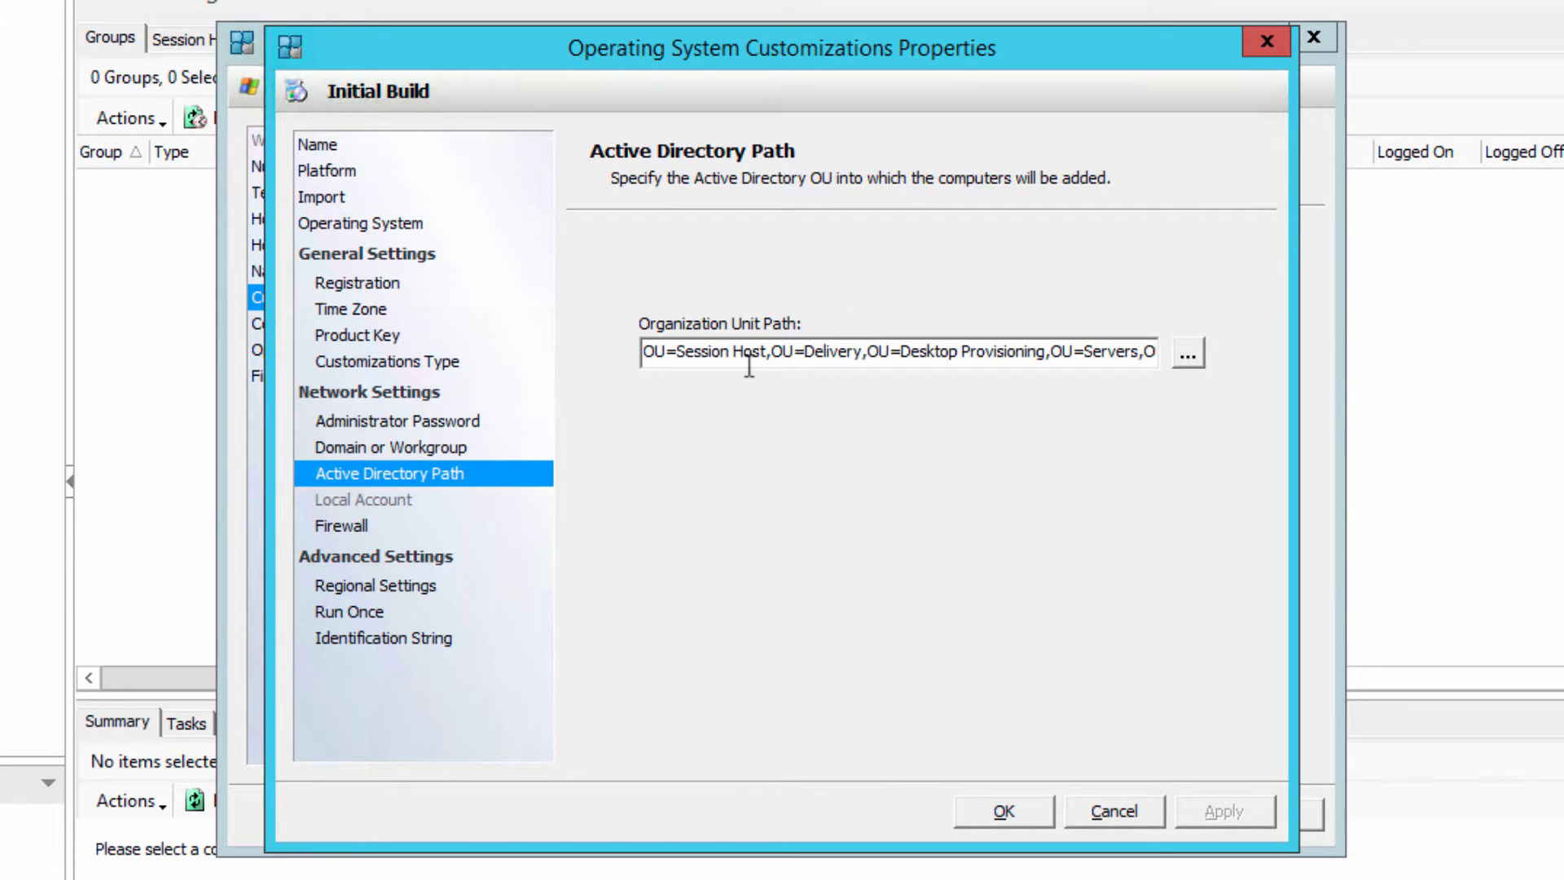
{"action": "left_click", "coordinate": [1187, 356]}
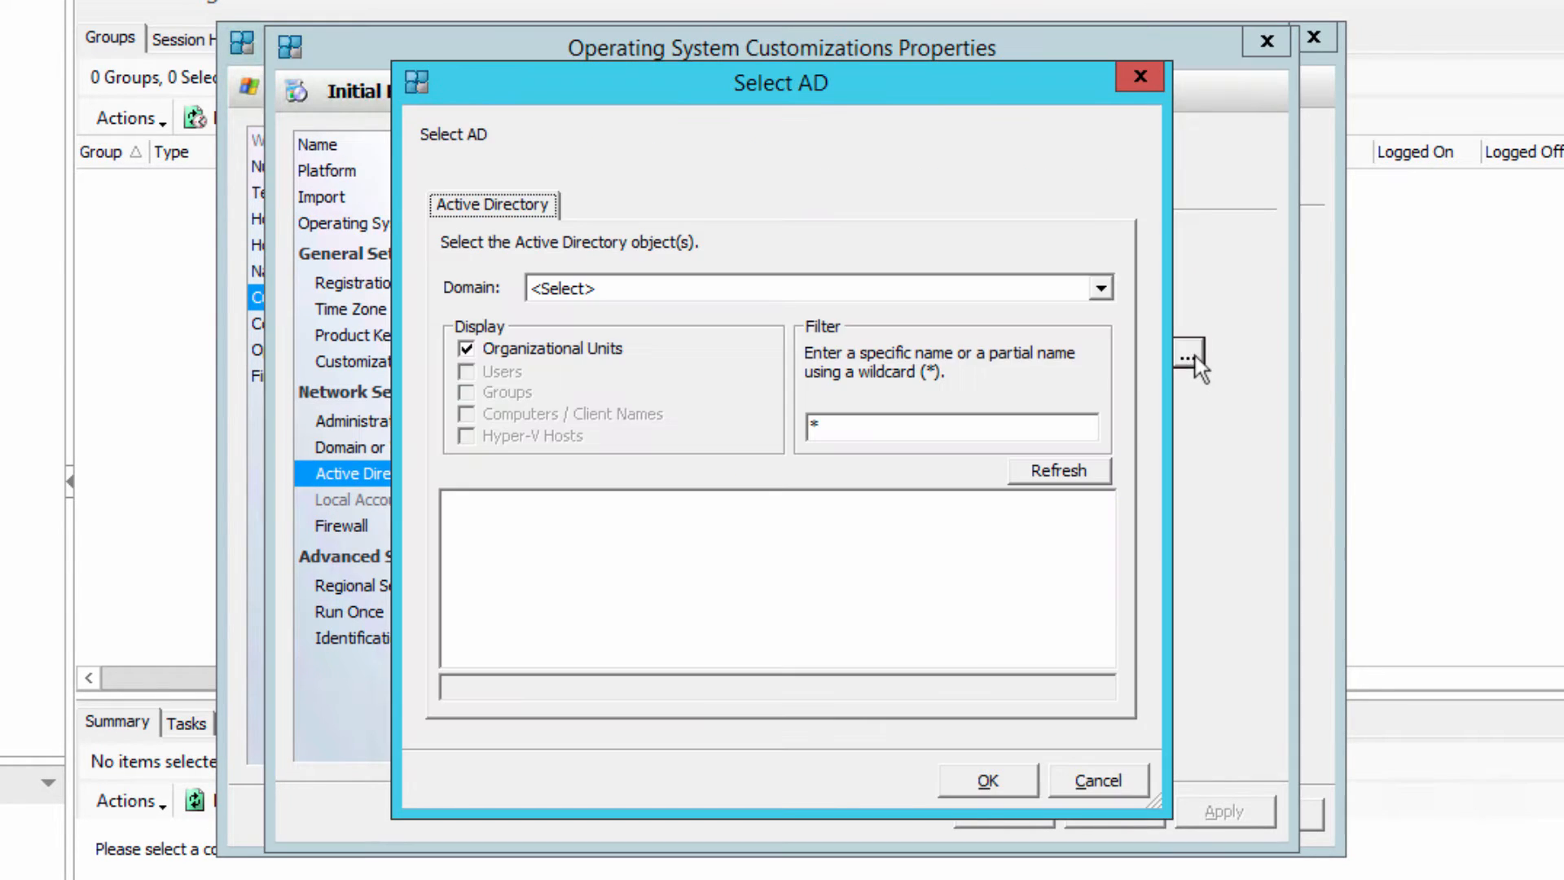
Load the EXAMPLE domain's OUs, expand ExampleOrgOU and Servers, then cancel without changing the path.
{"action": "left_click", "coordinate": [1090, 479]}
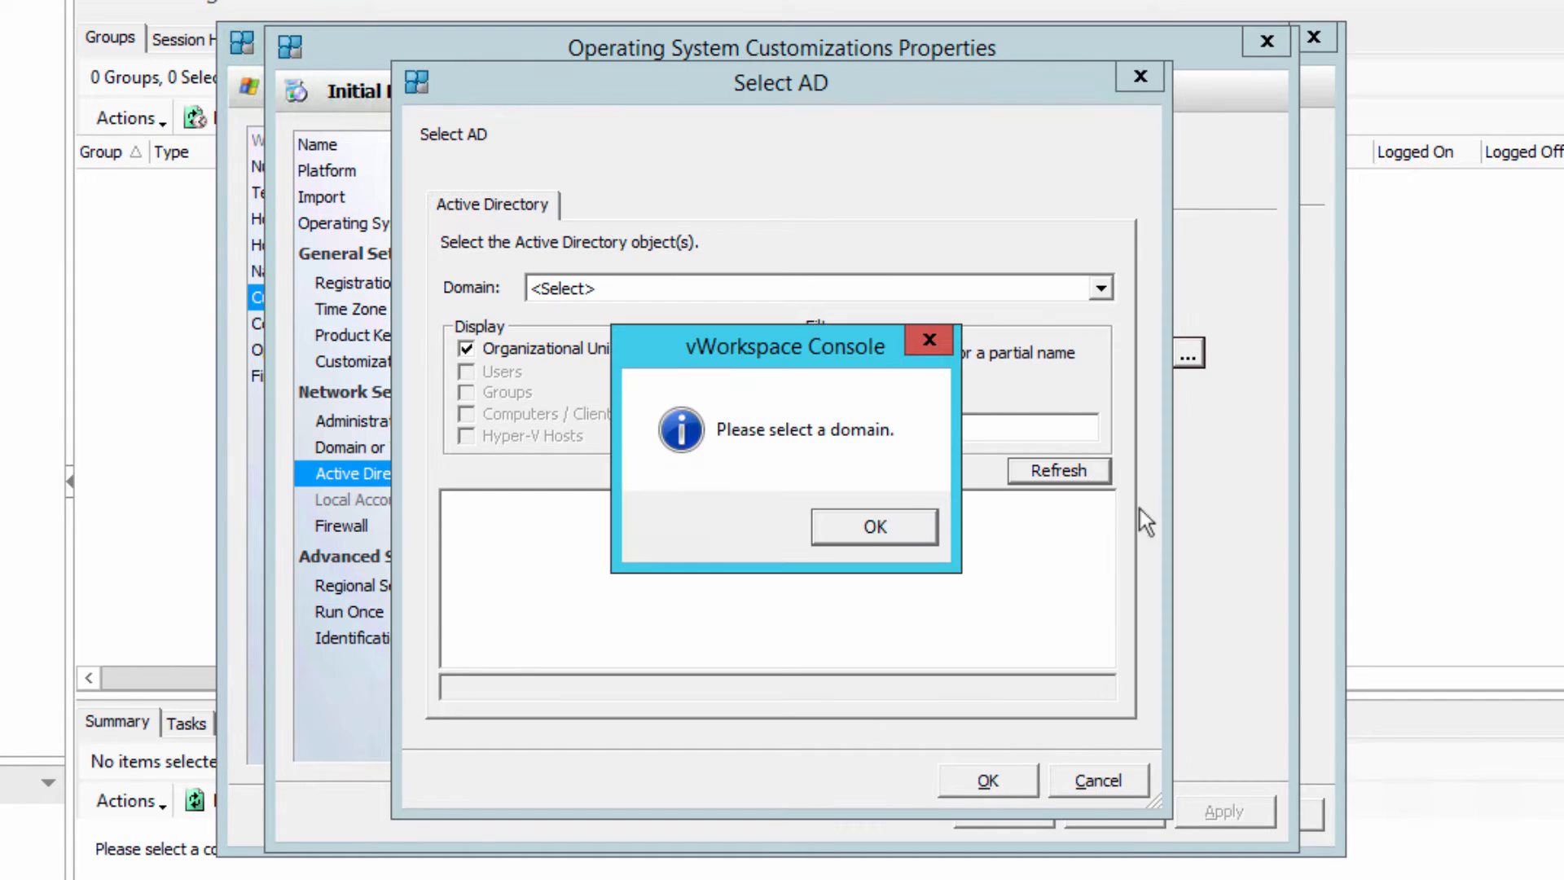
{"action": "left_click", "coordinate": [884, 526]}
{"action": "left_click", "coordinate": [873, 289]}
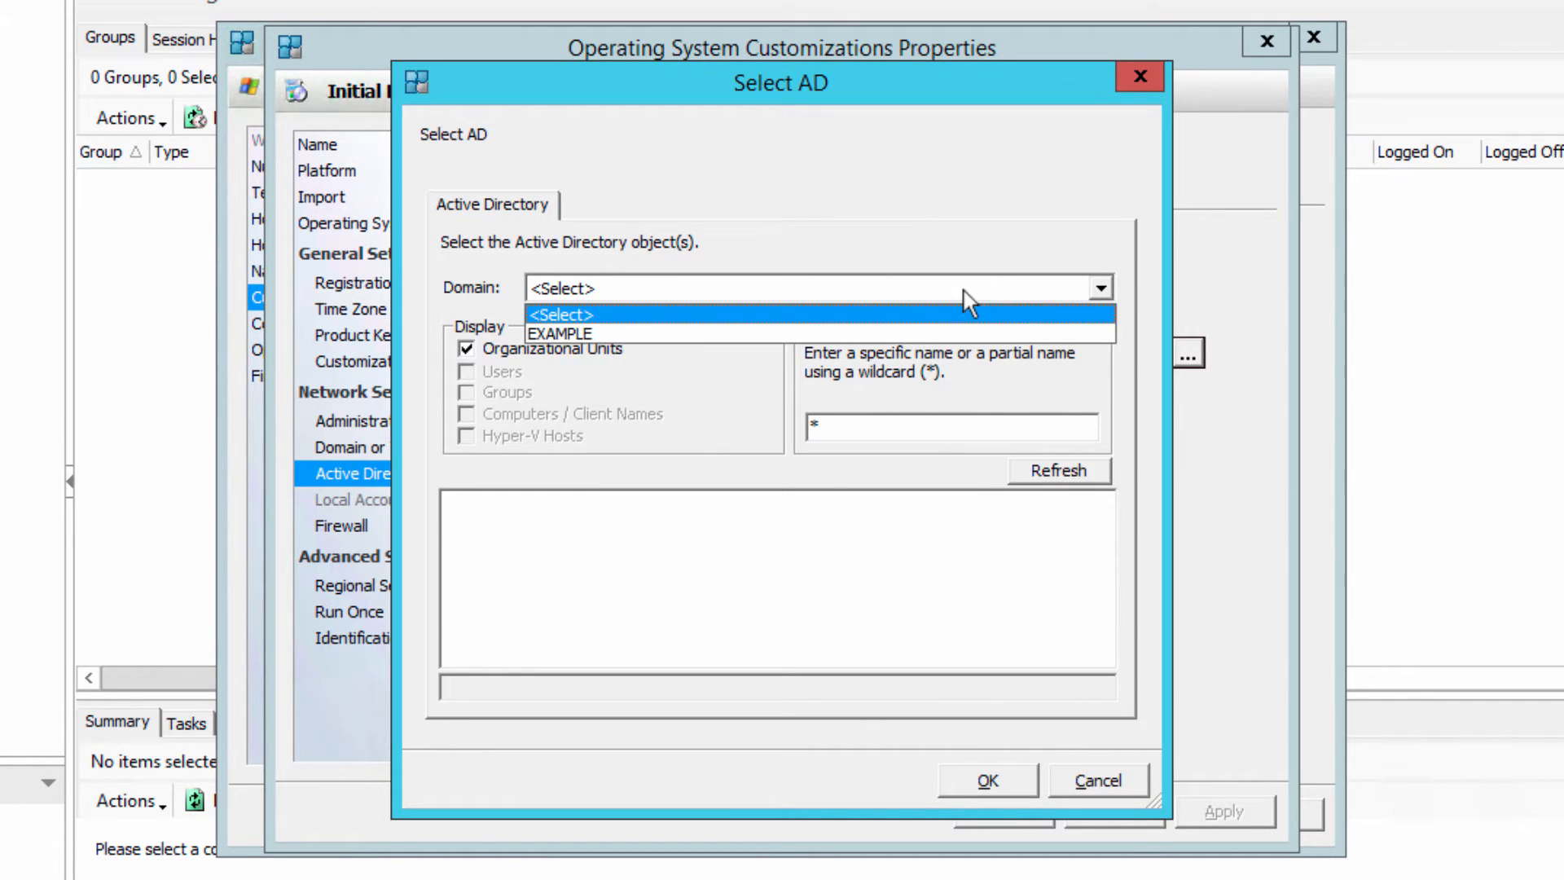
{"action": "left_click", "coordinate": [859, 324]}
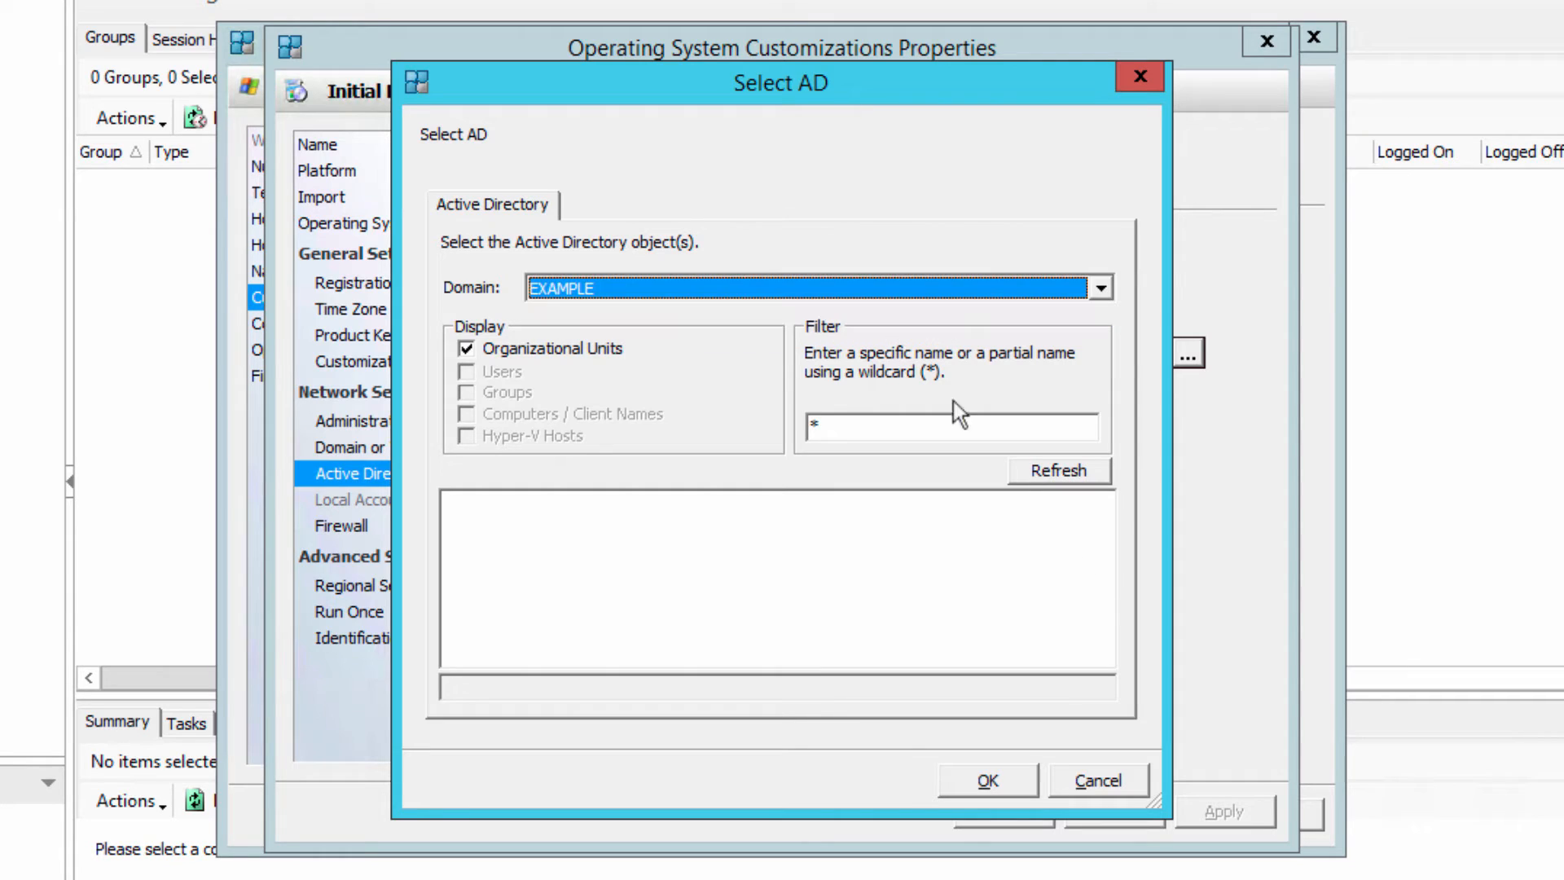
{"action": "left_click", "coordinate": [1066, 471]}
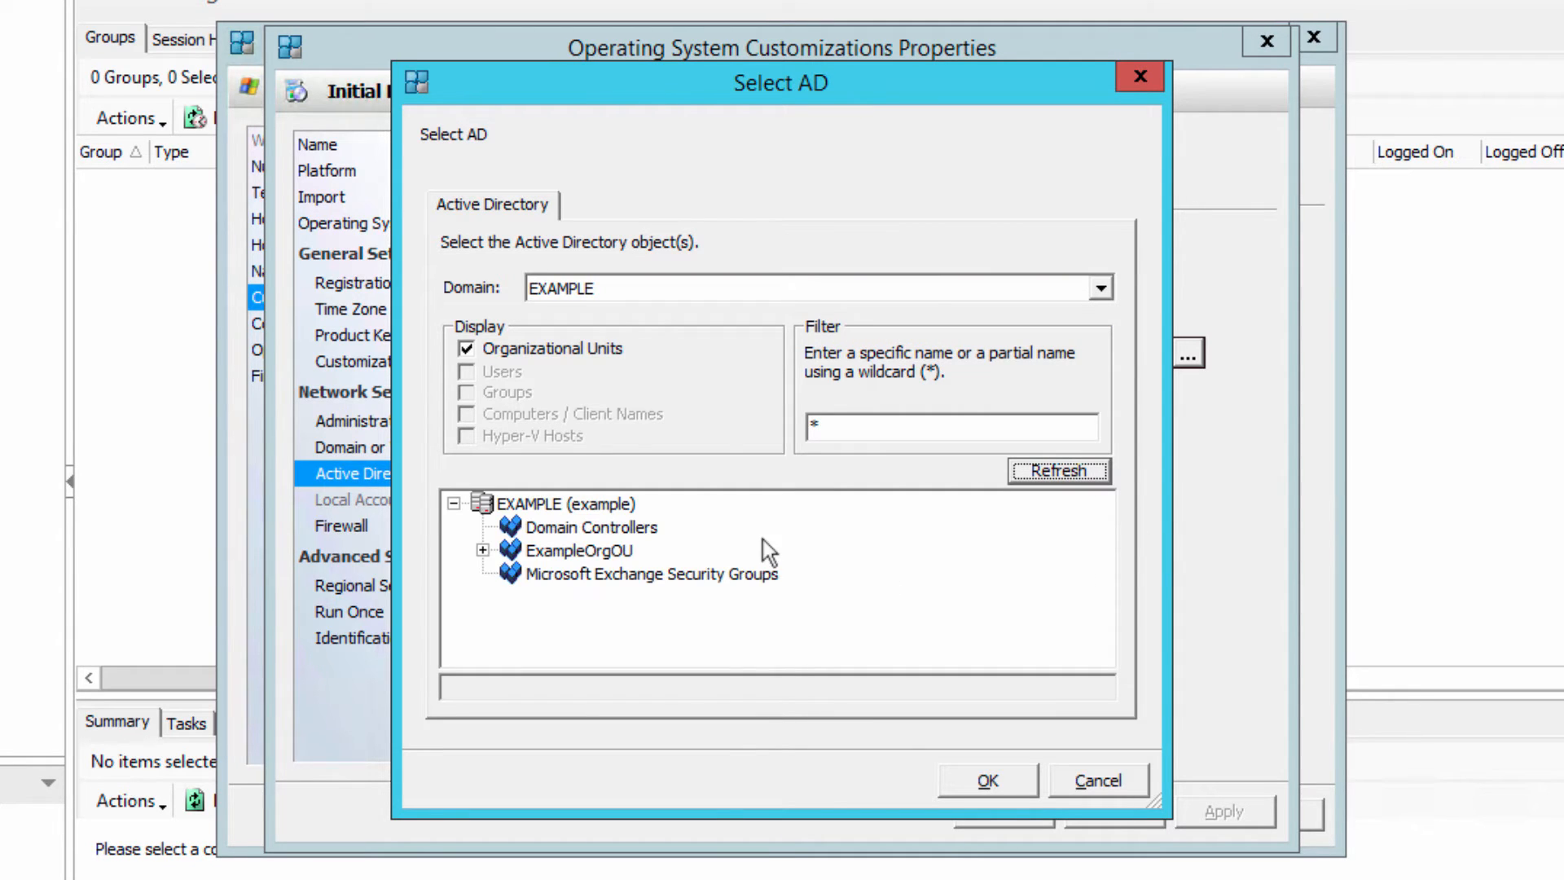
{"action": "left_click", "coordinate": [483, 551]}
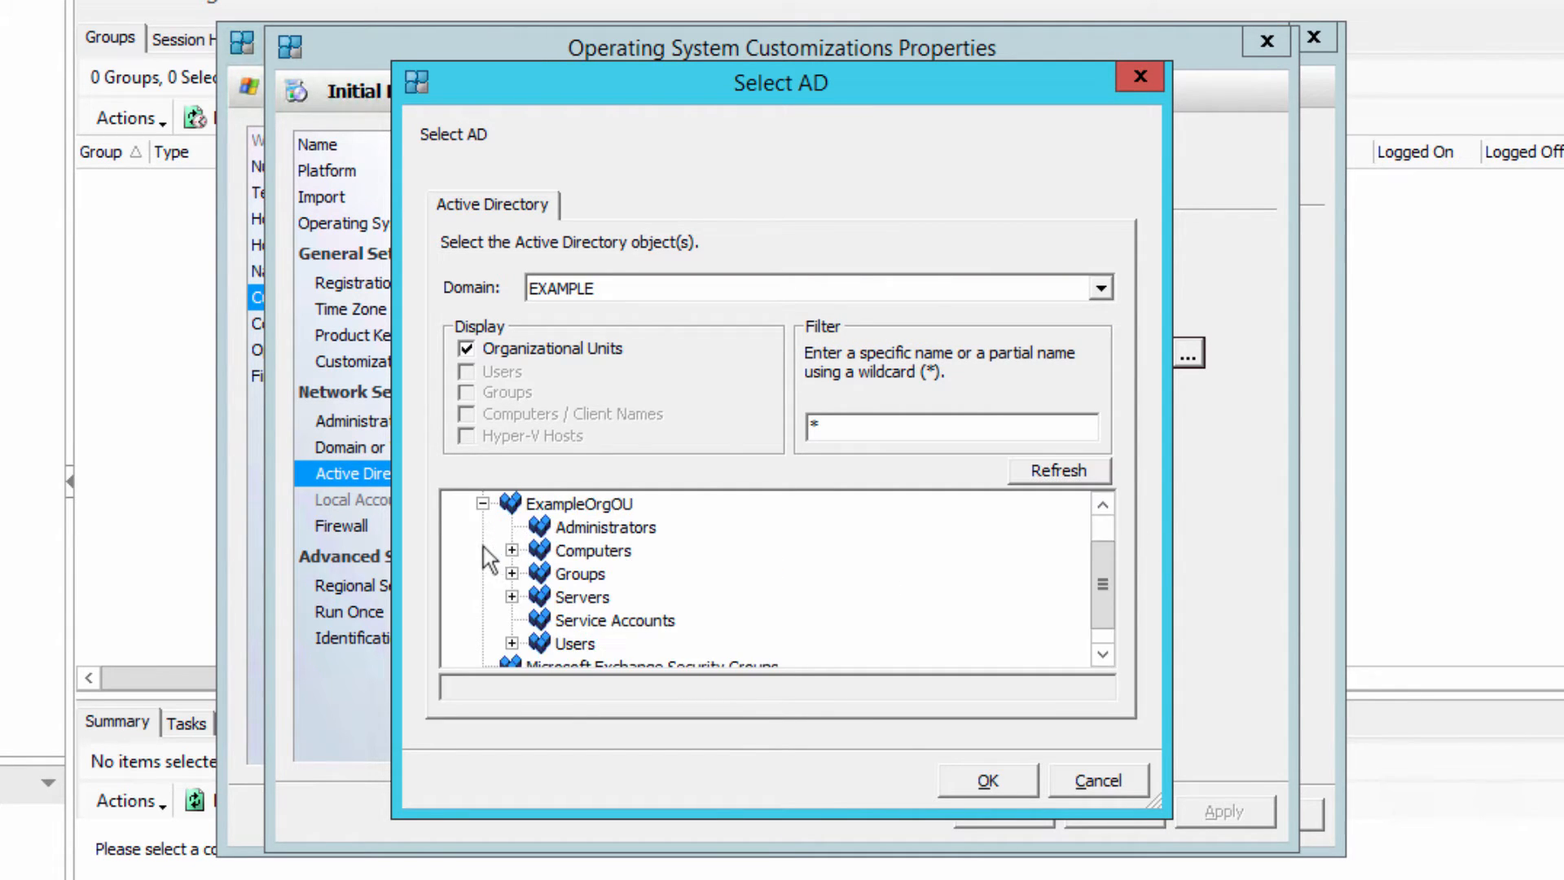
{"action": "left_click", "coordinate": [513, 598]}
{"action": "left_click", "coordinate": [1096, 794]}
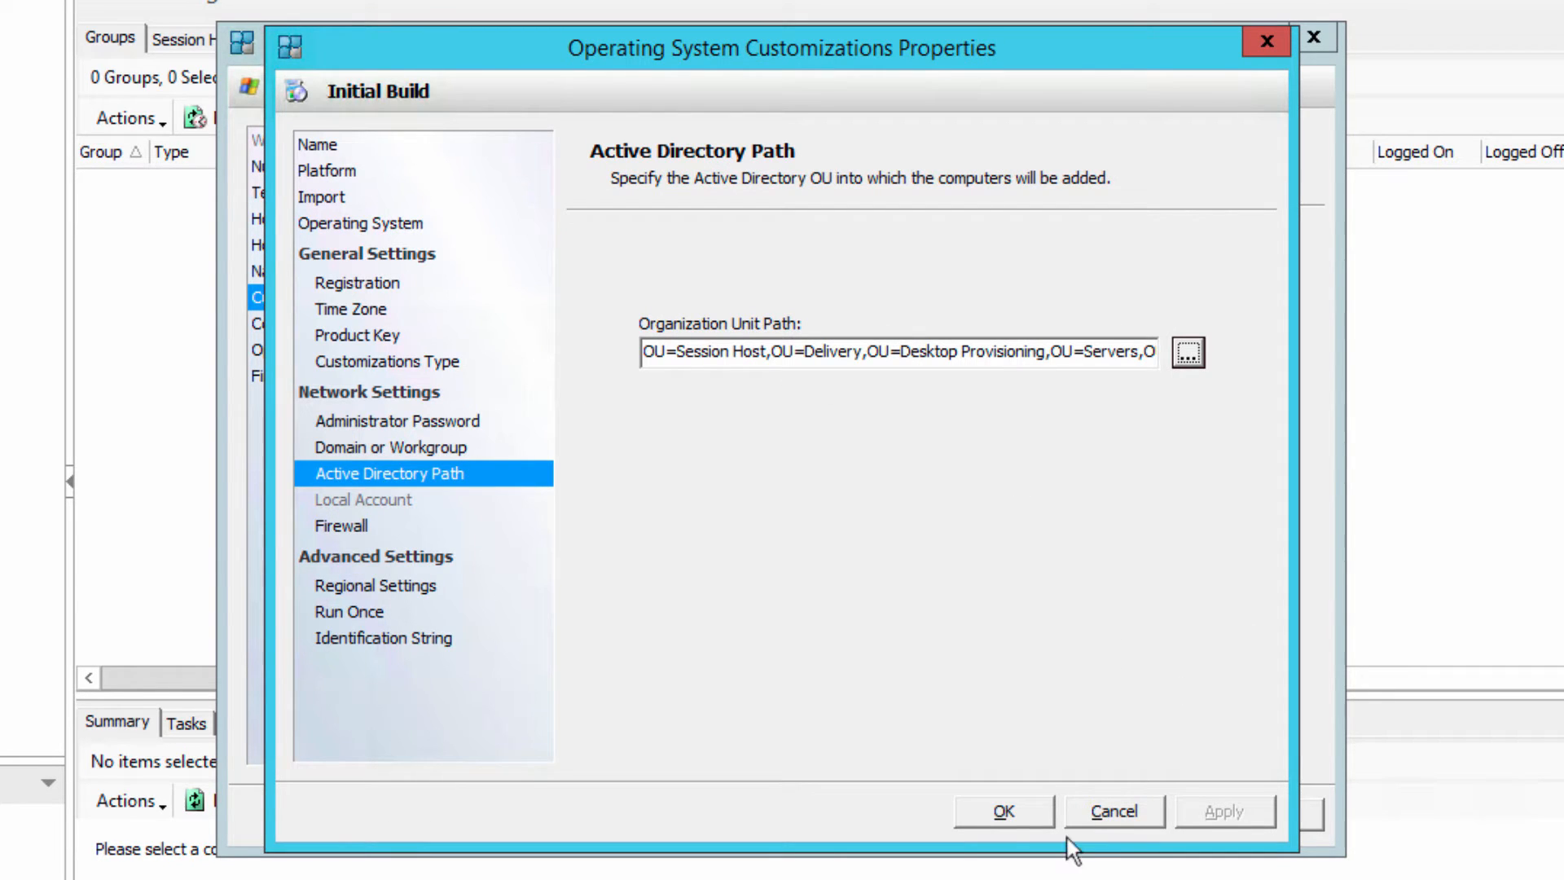
Review Initial Build's Firewall, Regional Settings, Run Once and Identification String pages, then confirm with OK.
{"action": "left_click", "coordinate": [342, 528]}
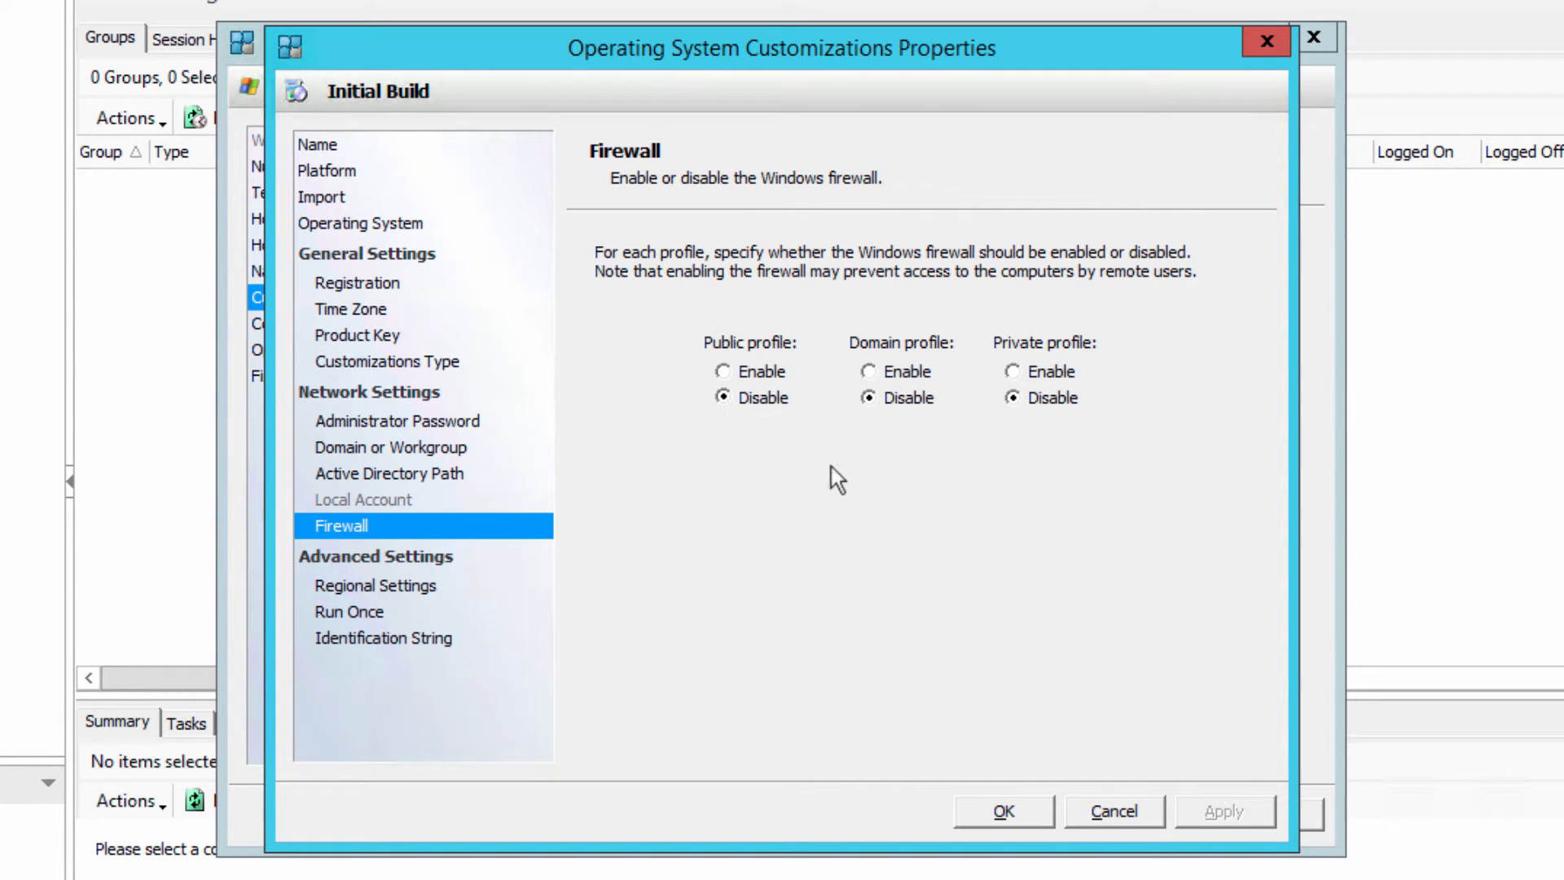
{"action": "left_click", "coordinate": [415, 587]}
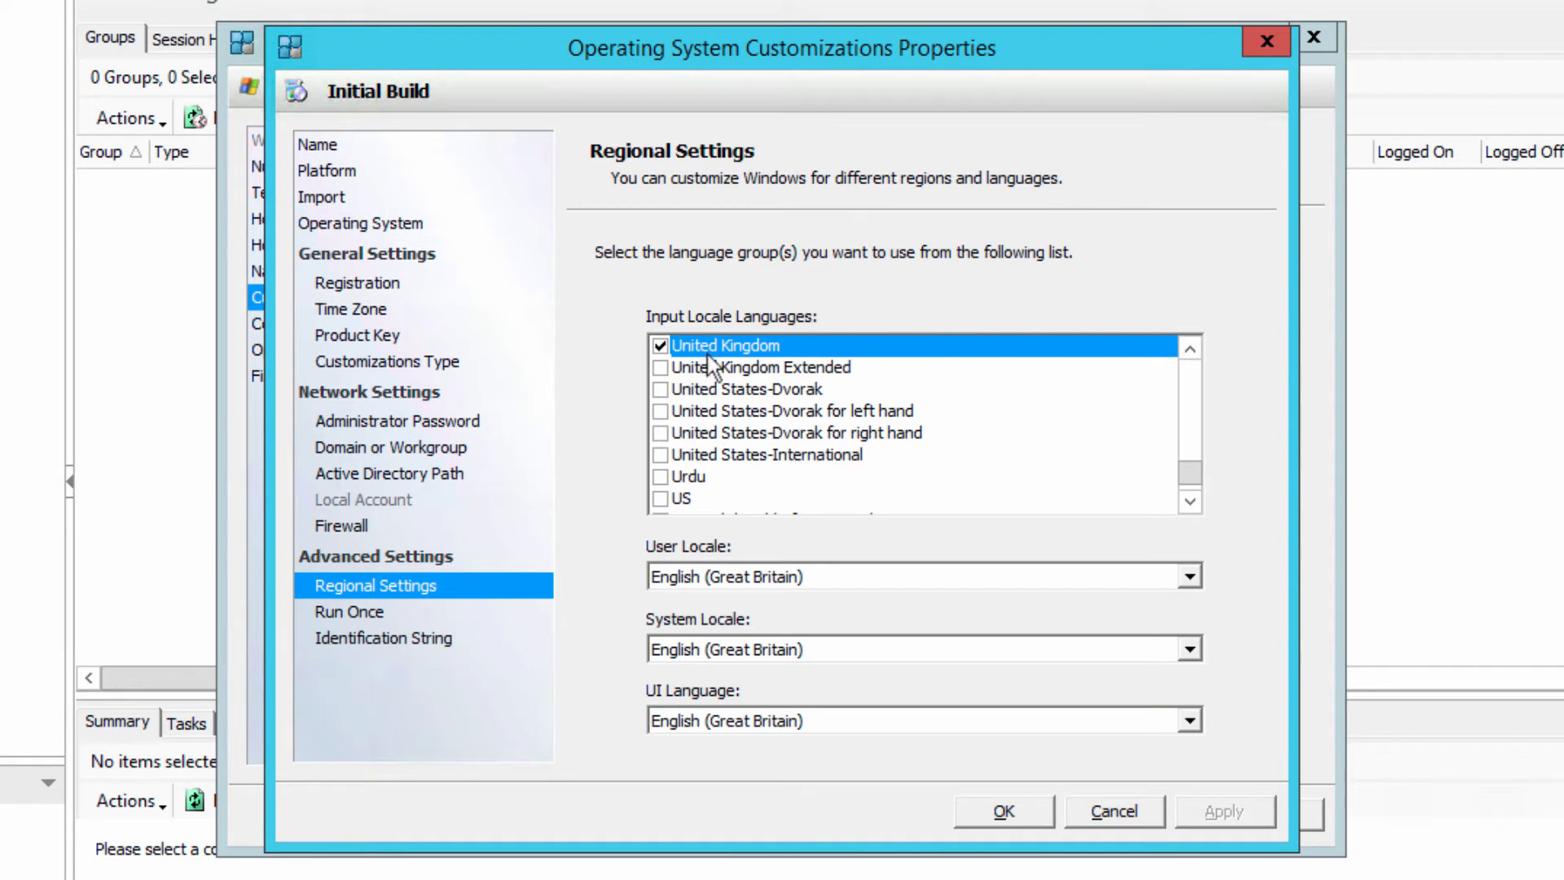
{"action": "left_click", "coordinate": [356, 612]}
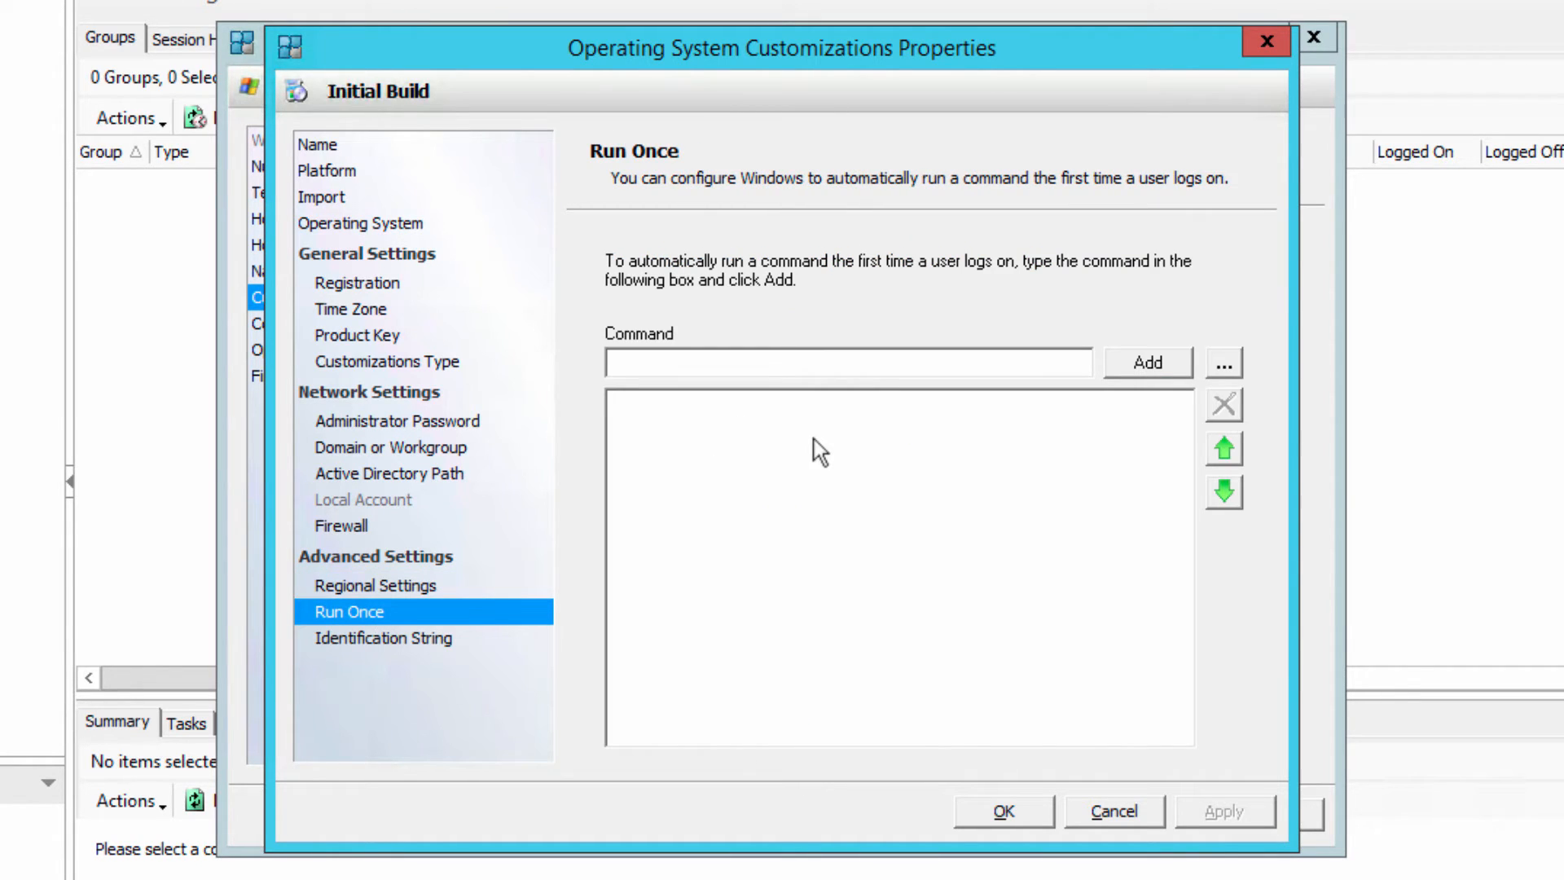
{"action": "left_click", "coordinate": [407, 644]}
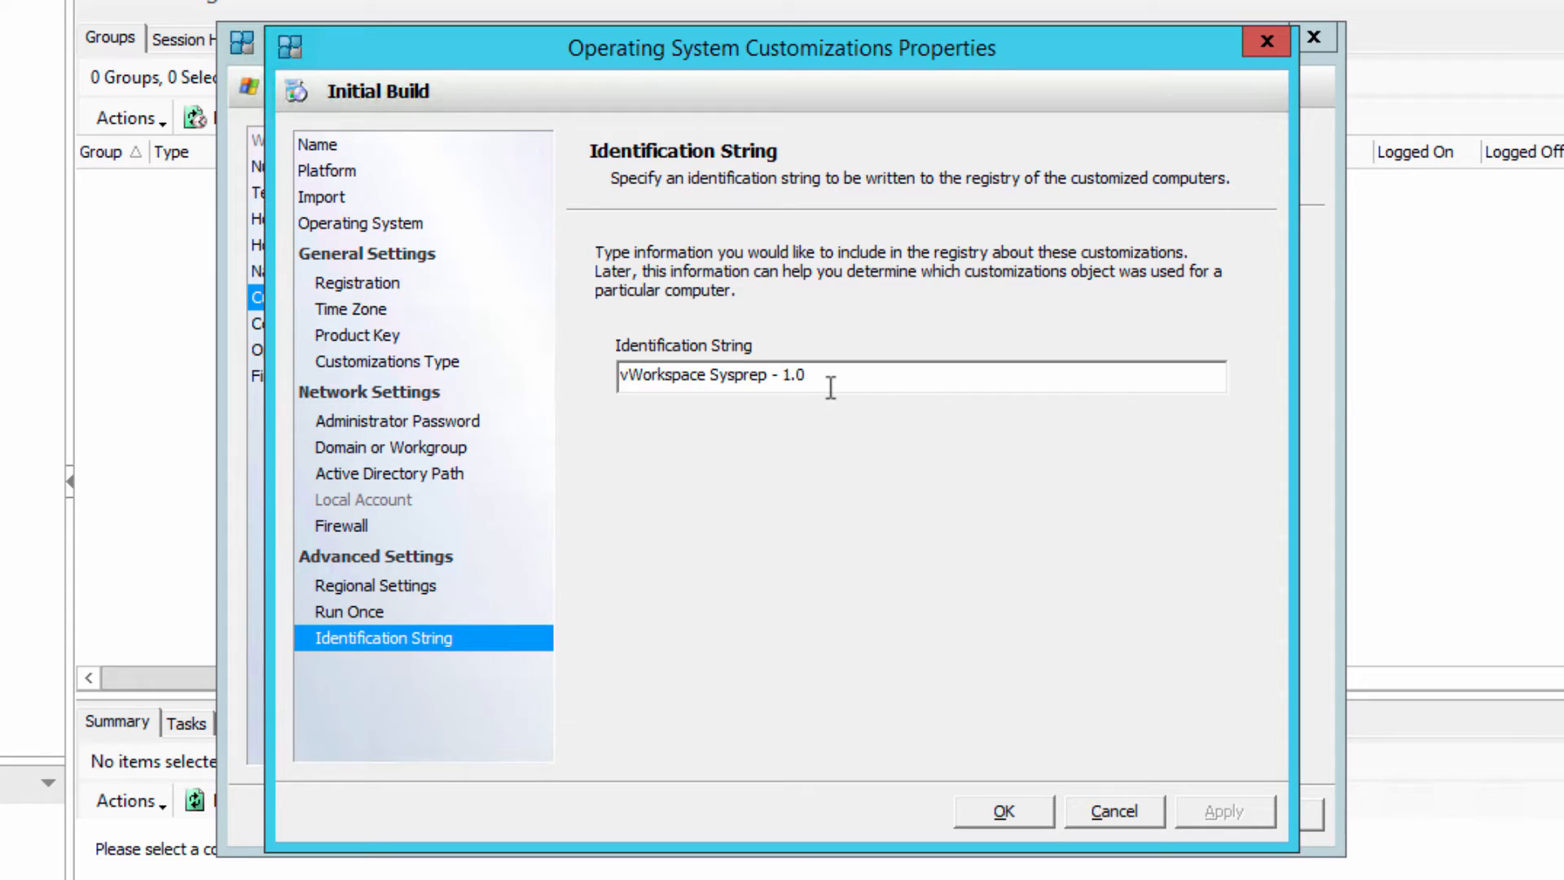
{"action": "left_click_drag", "start_coordinate": [831, 377], "coordinate": [720, 377]}
{"action": "left_click_drag", "start_coordinate": [532, 329], "coordinate": [531, 332]}
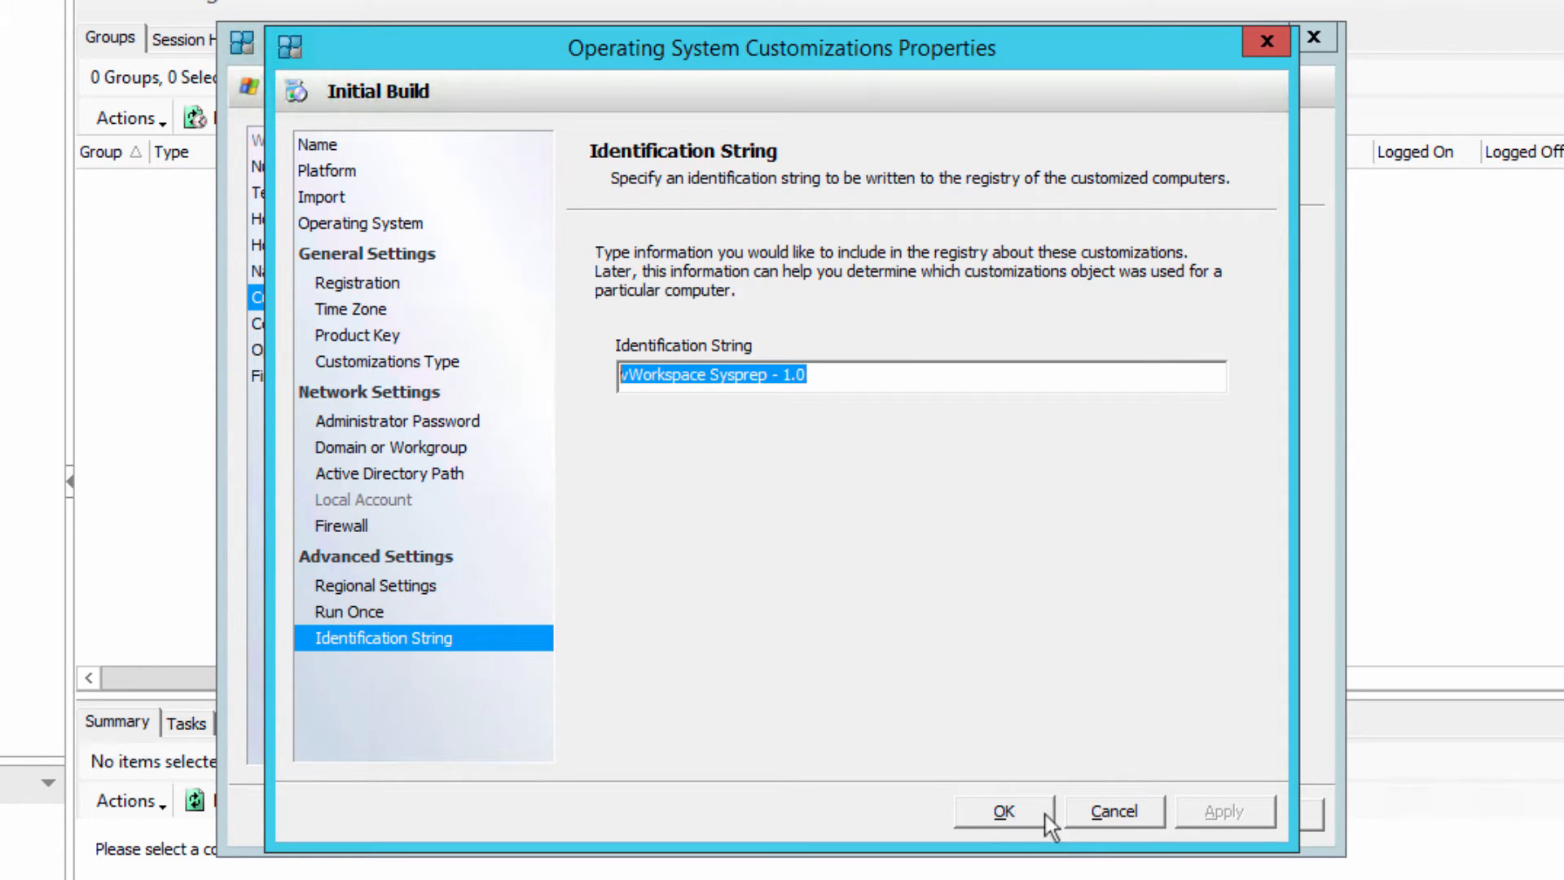
{"action": "left_click", "coordinate": [1096, 821]}
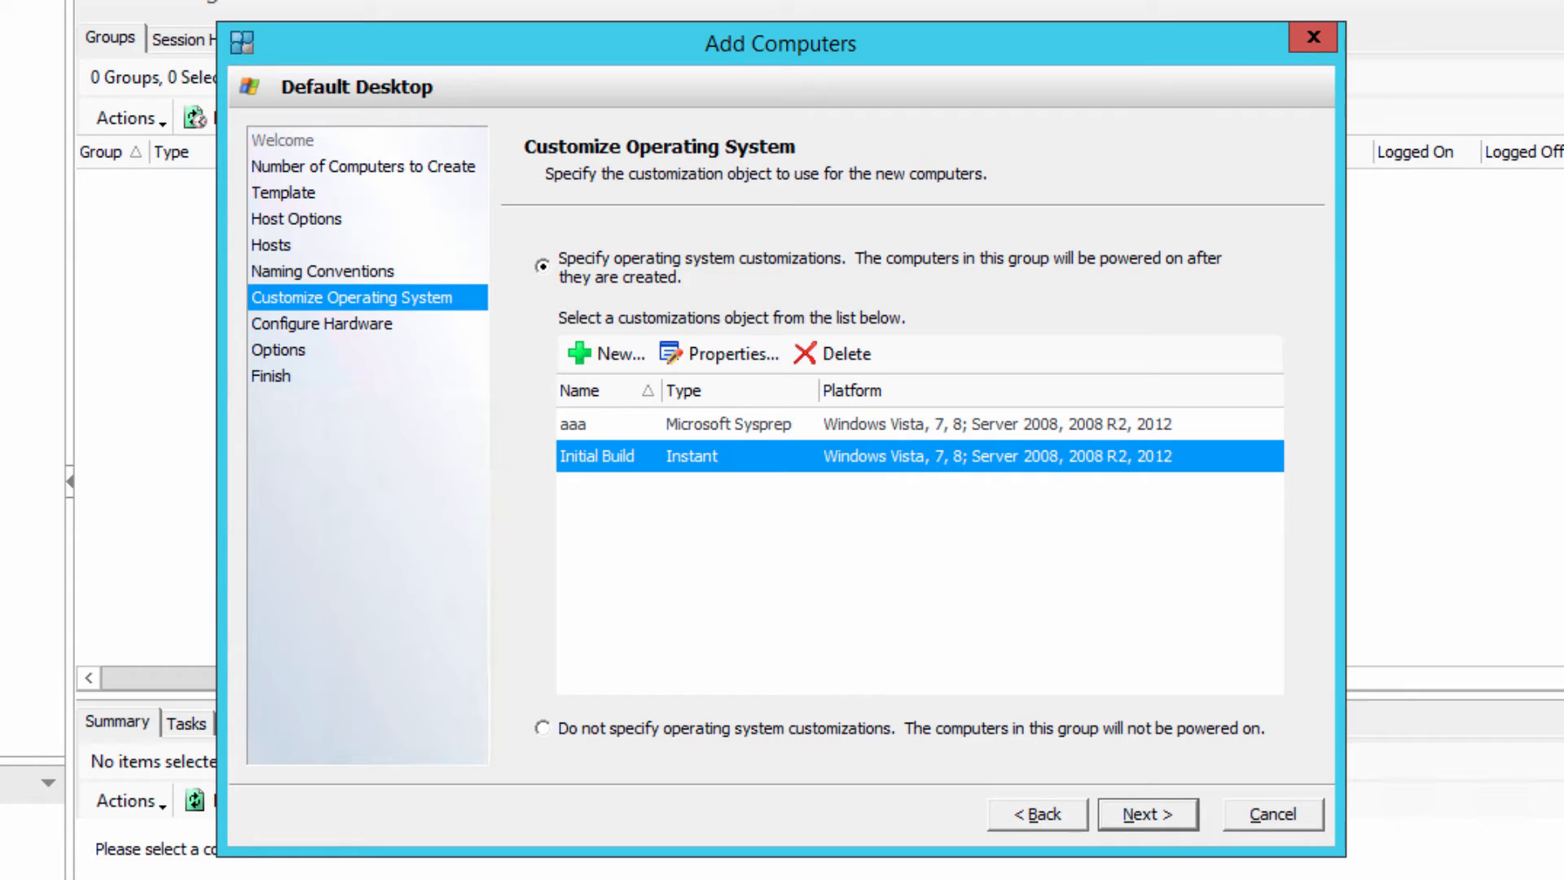
On Configure Hardware, browse the Memory, Network and Video tabs and view W2K12R2Gold's configuration.
{"action": "left_click", "coordinate": [1149, 816]}
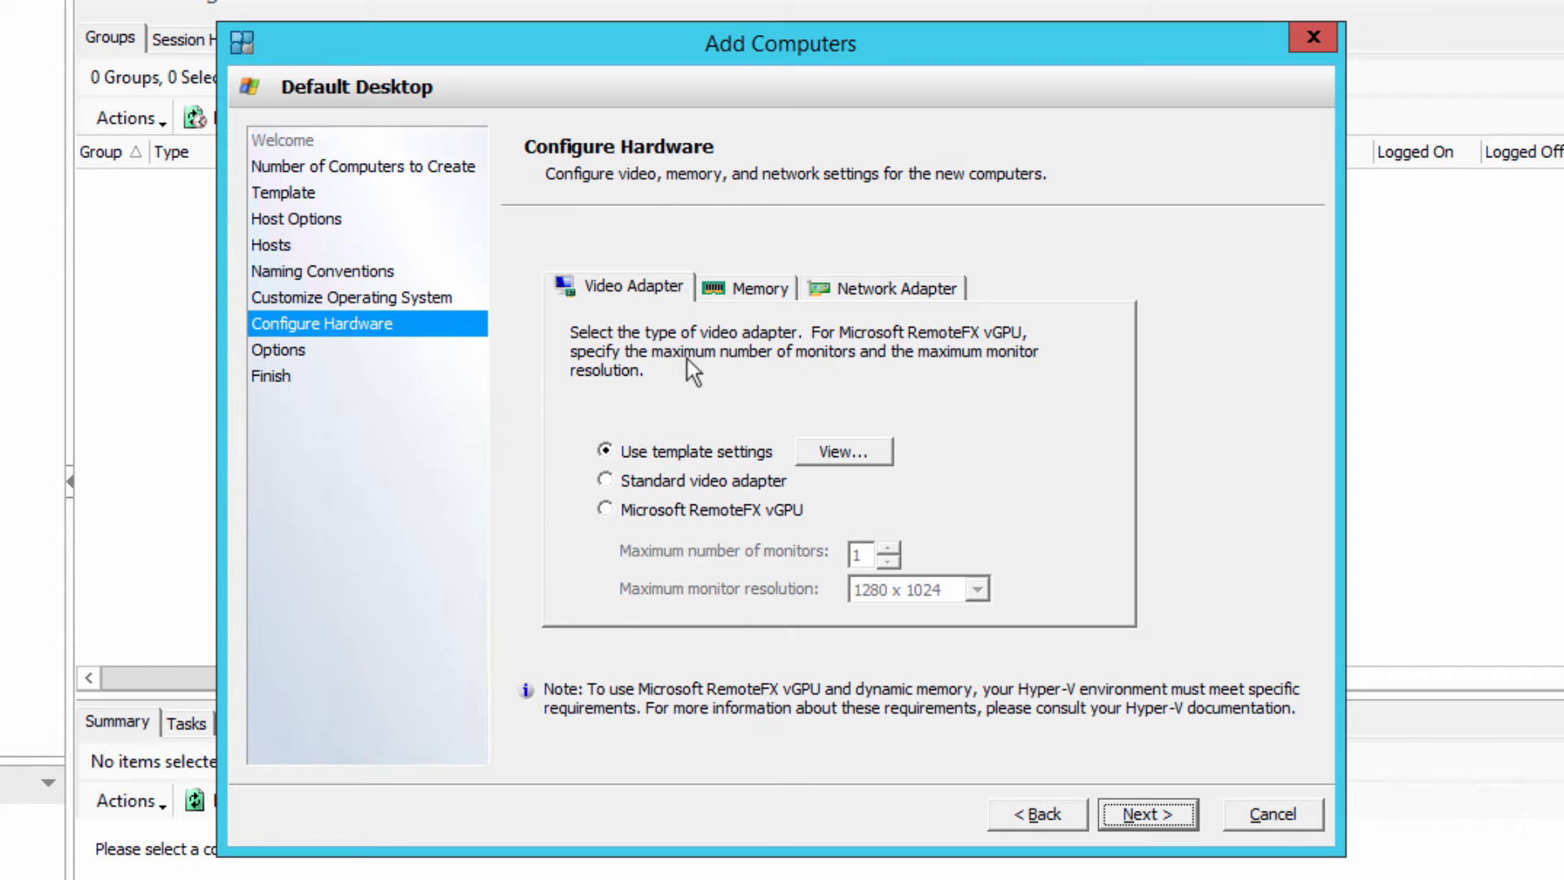
{"action": "left_click", "coordinate": [749, 292]}
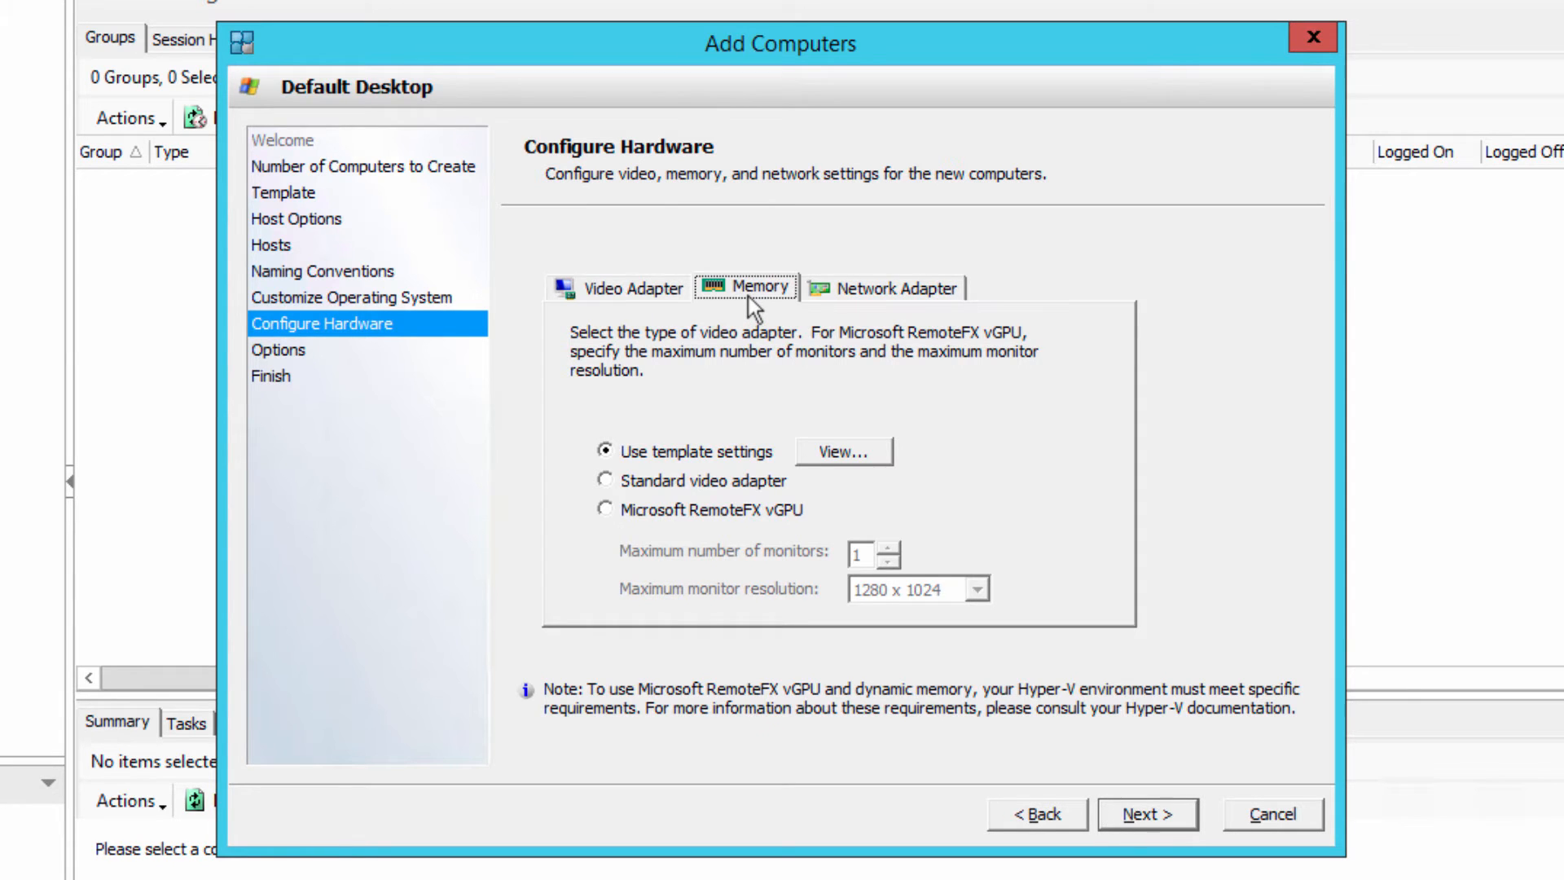
{"action": "left_click", "coordinate": [839, 287]}
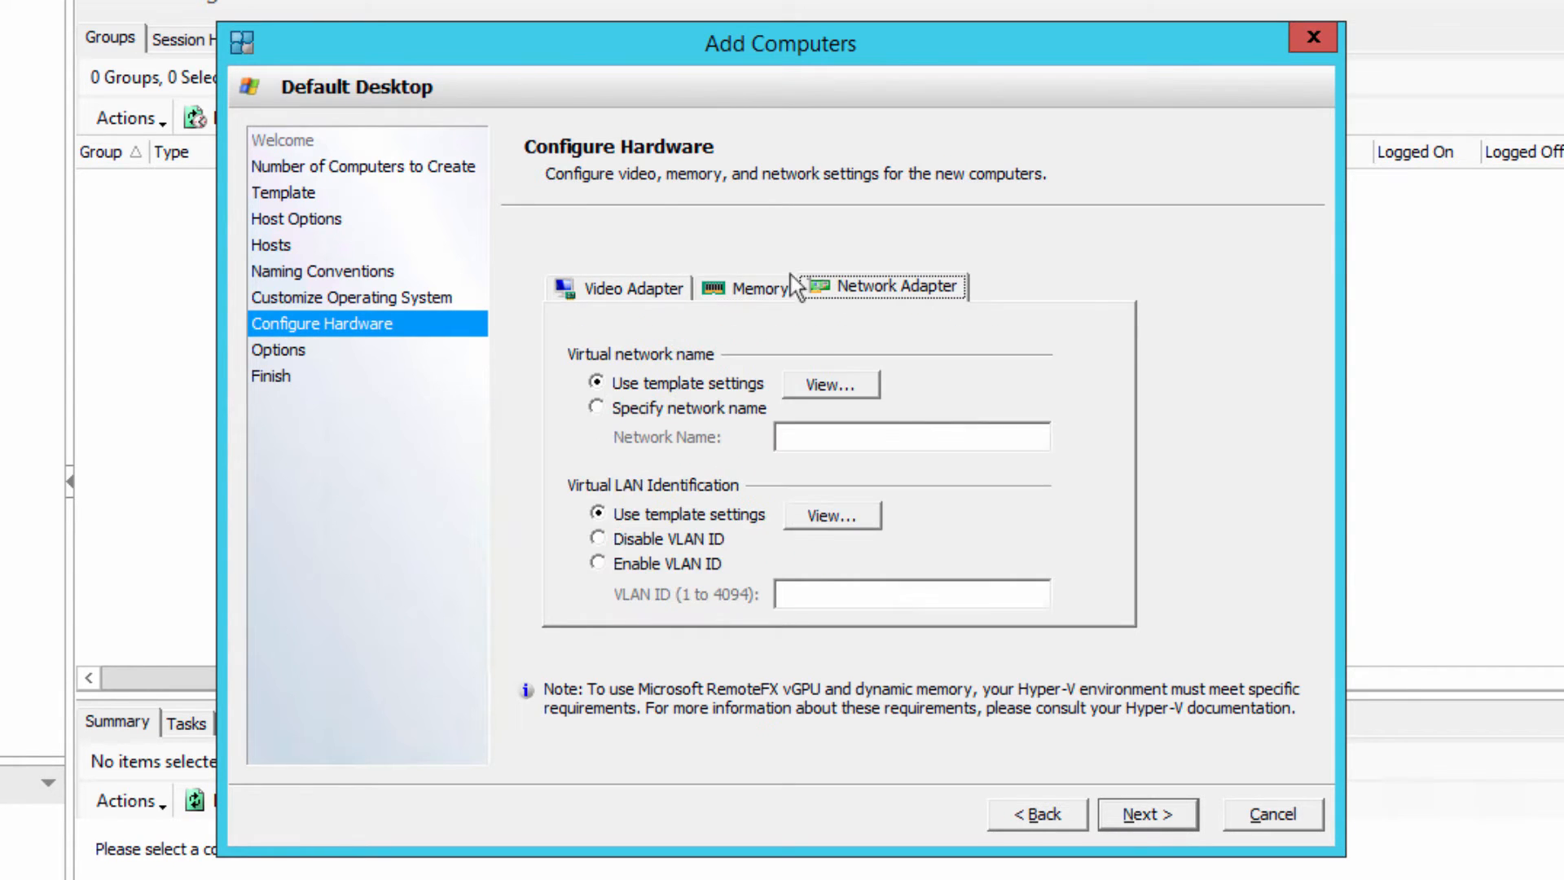
{"action": "left_click", "coordinate": [634, 293]}
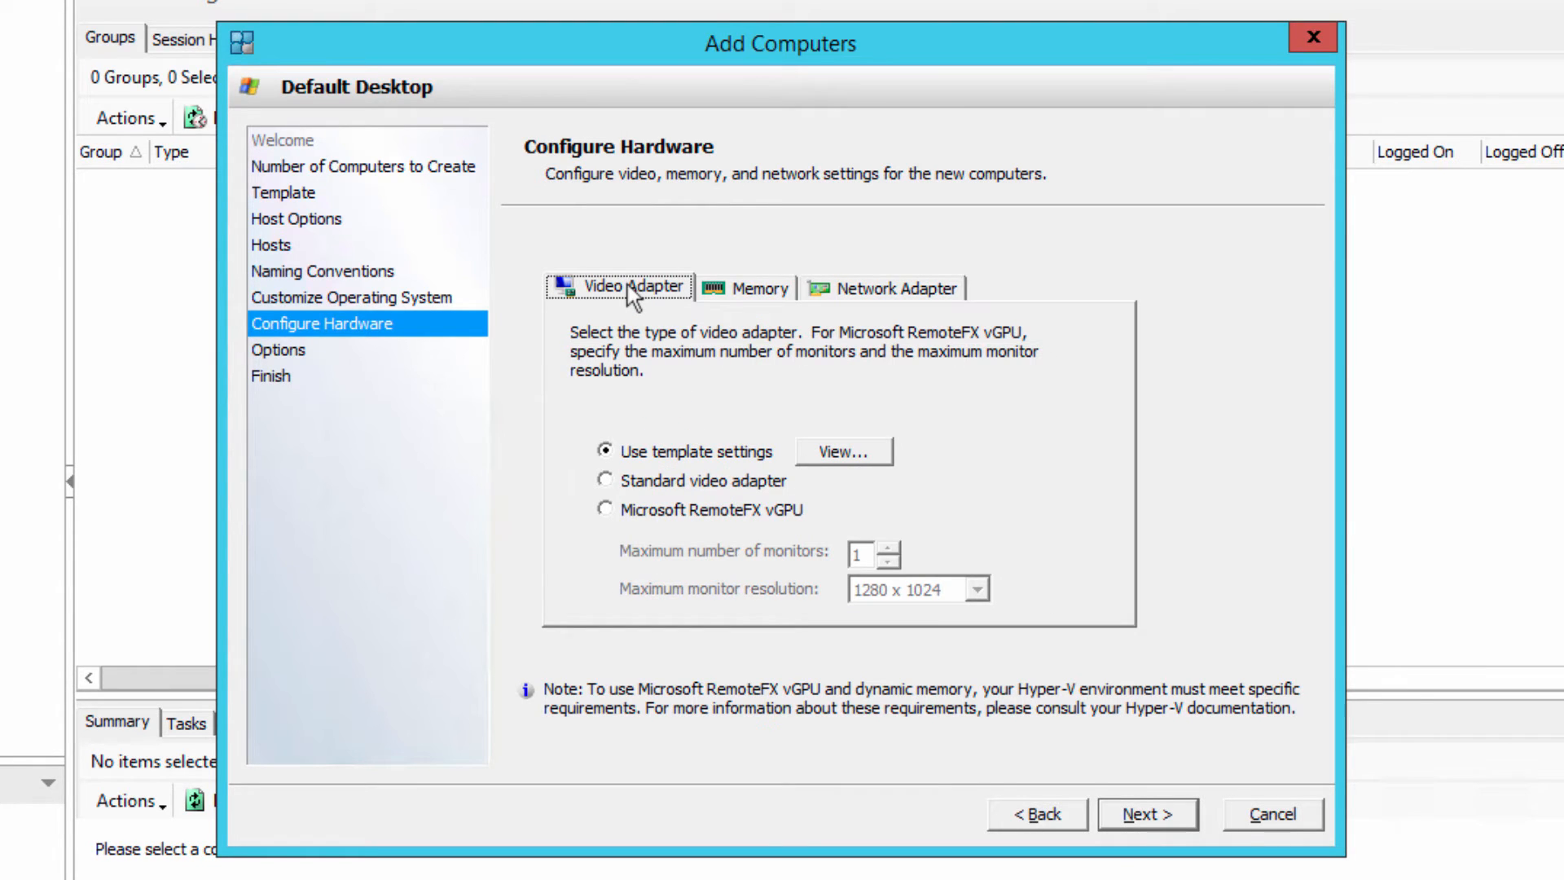
{"action": "left_click", "coordinate": [779, 291]}
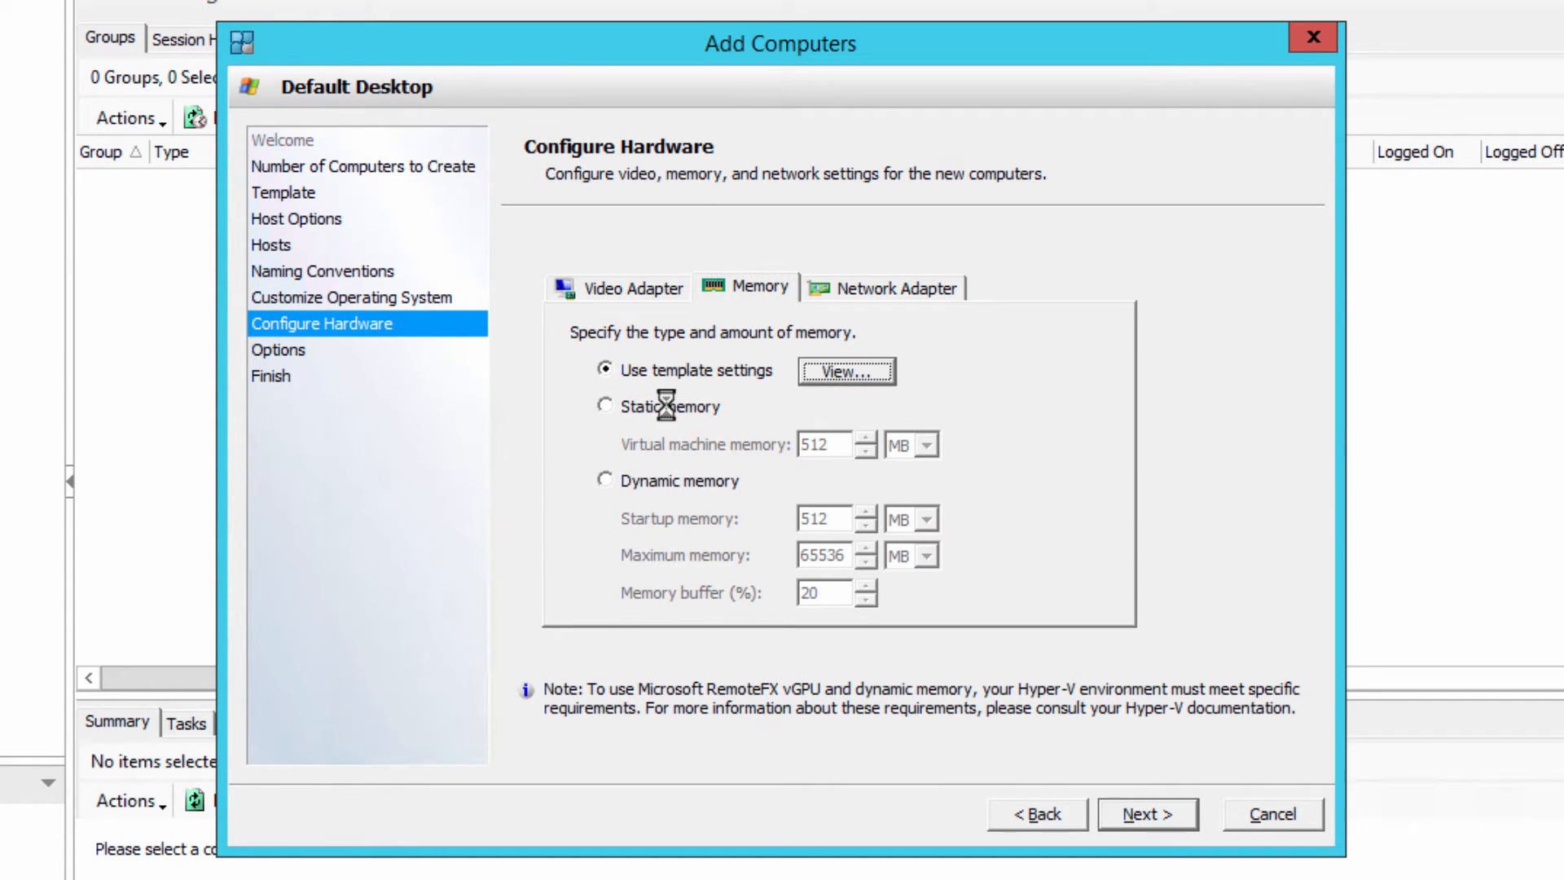
{"action": "left_click", "coordinate": [823, 372]}
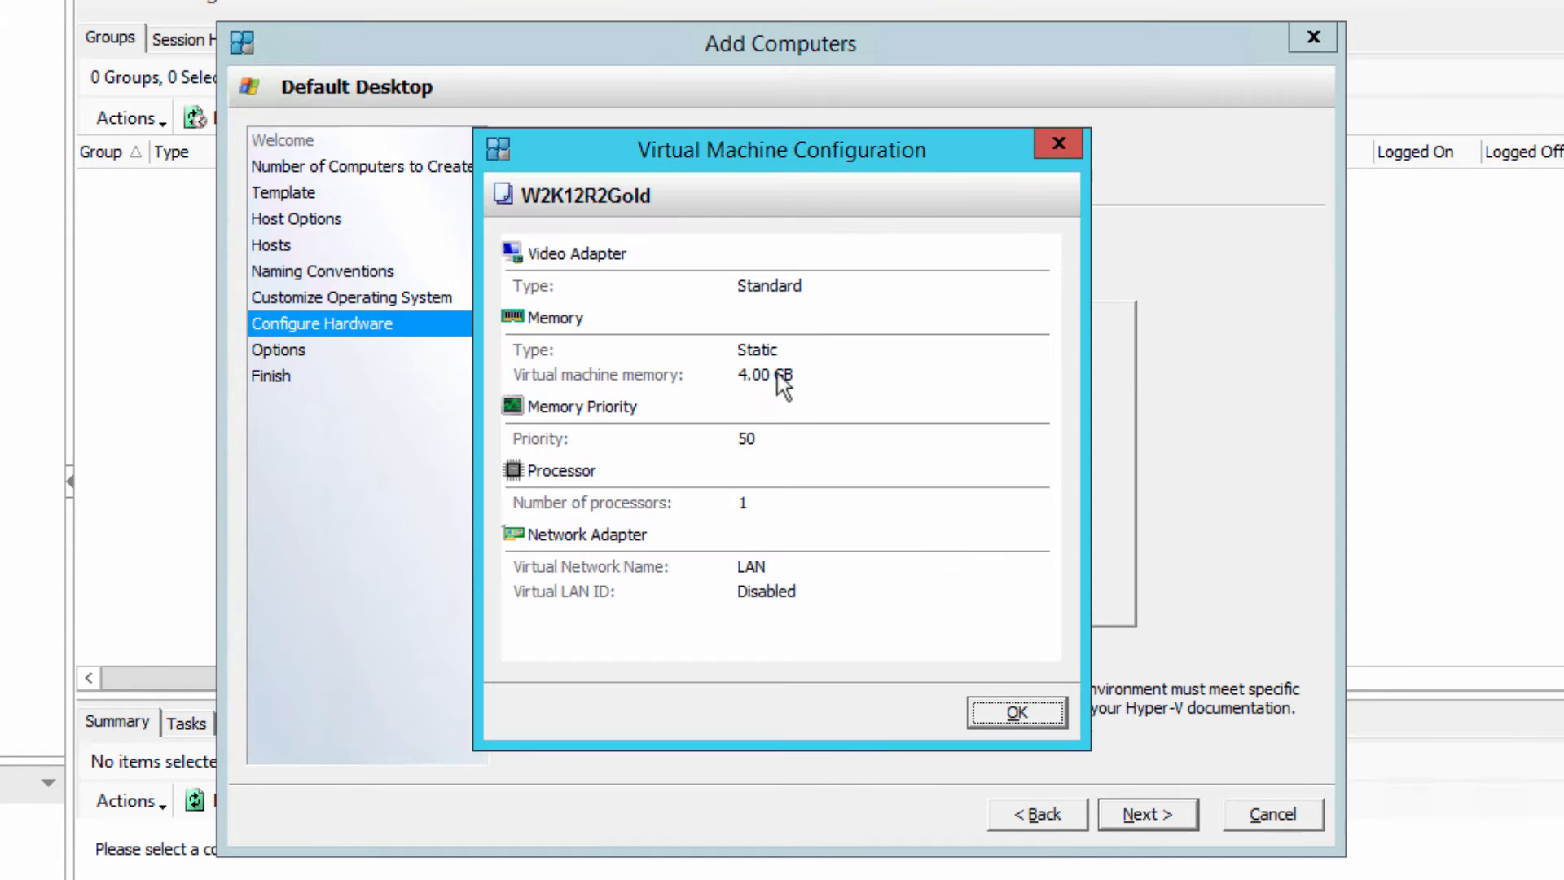
Switch the new computers to dynamic memory with 512 startup memory, leaving maximum at 65536.
{"action": "left_click", "coordinate": [1044, 717]}
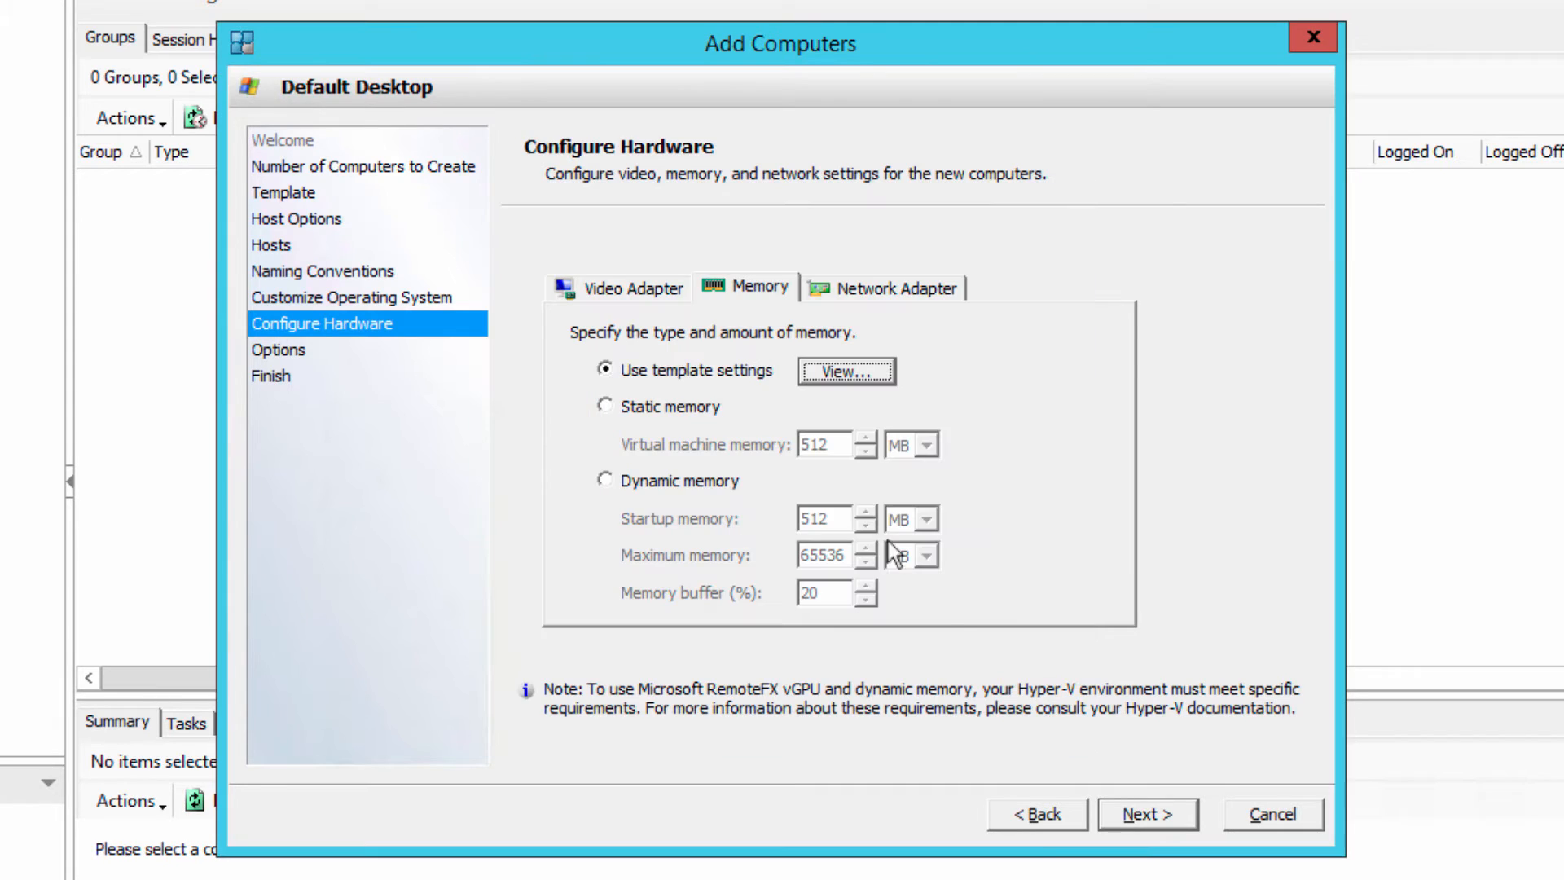
{"action": "left_click", "coordinate": [648, 482]}
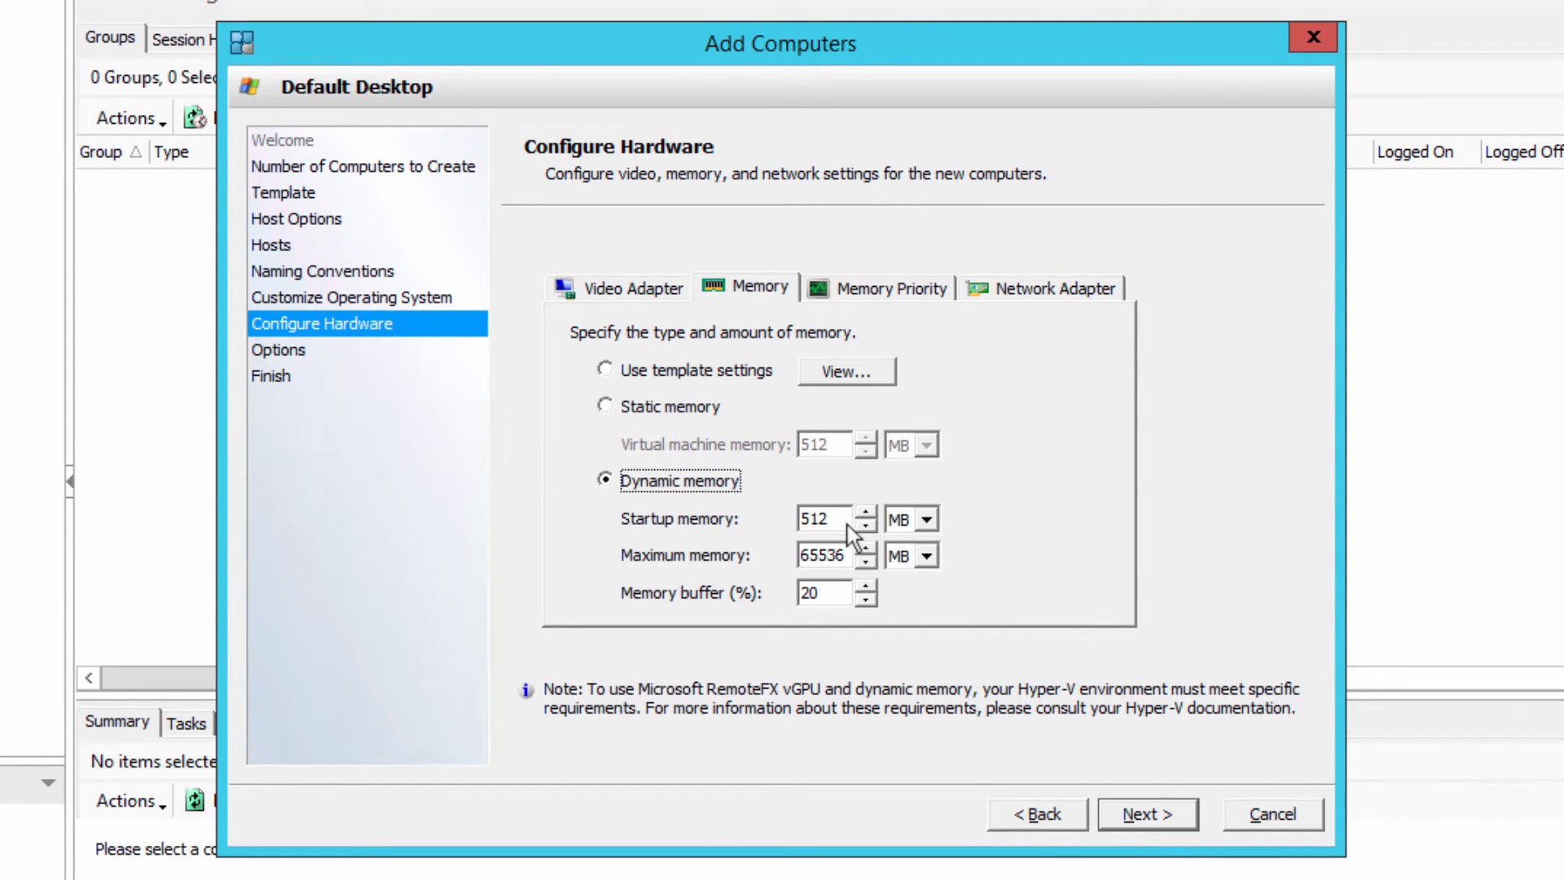
{"action": "key", "text": "Tab"}
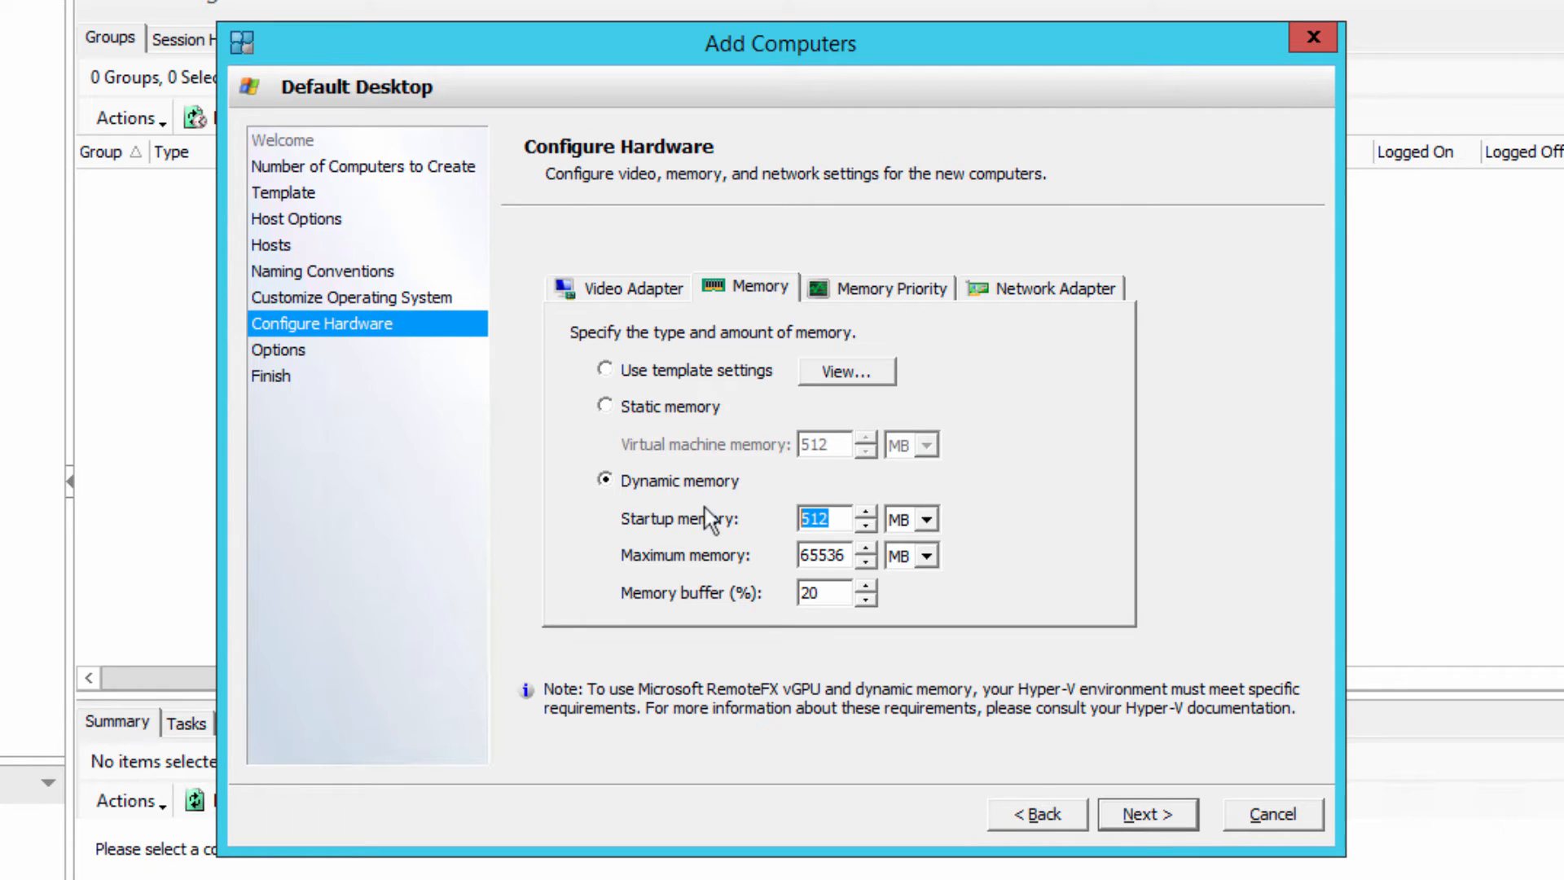
{"action": "type", "text": "20"}
{"action": "key", "text": "BackSpace"}
{"action": "key", "text": "BackSpace"}
{"action": "type", "text": "512"}
{"action": "left_click_drag", "start_coordinate": [850, 555], "coordinate": [761, 554]}
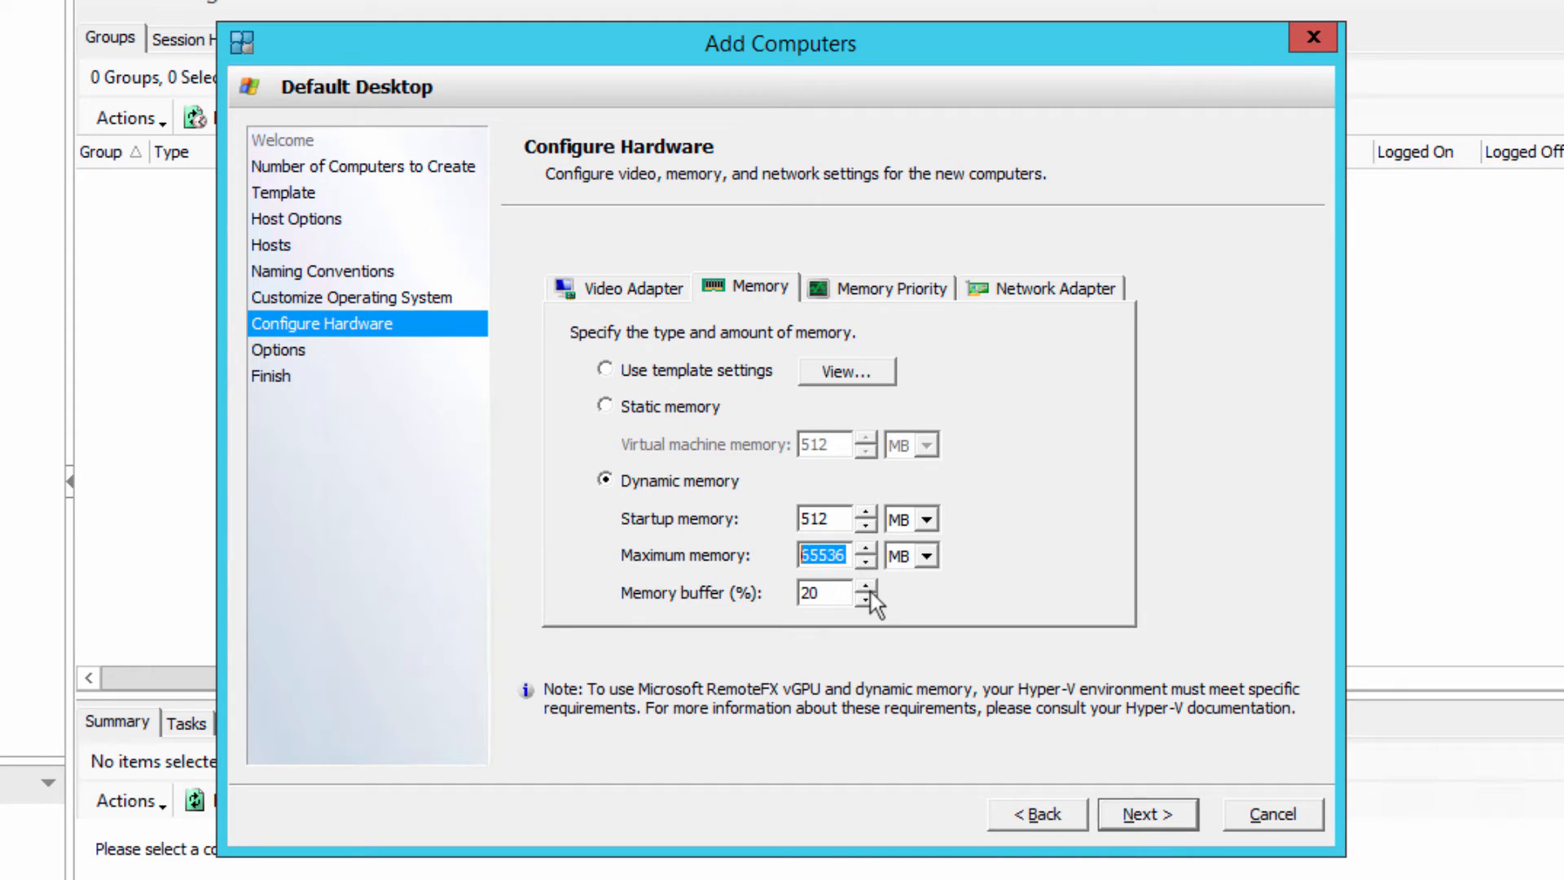
{"action": "left_click", "coordinate": [1074, 626]}
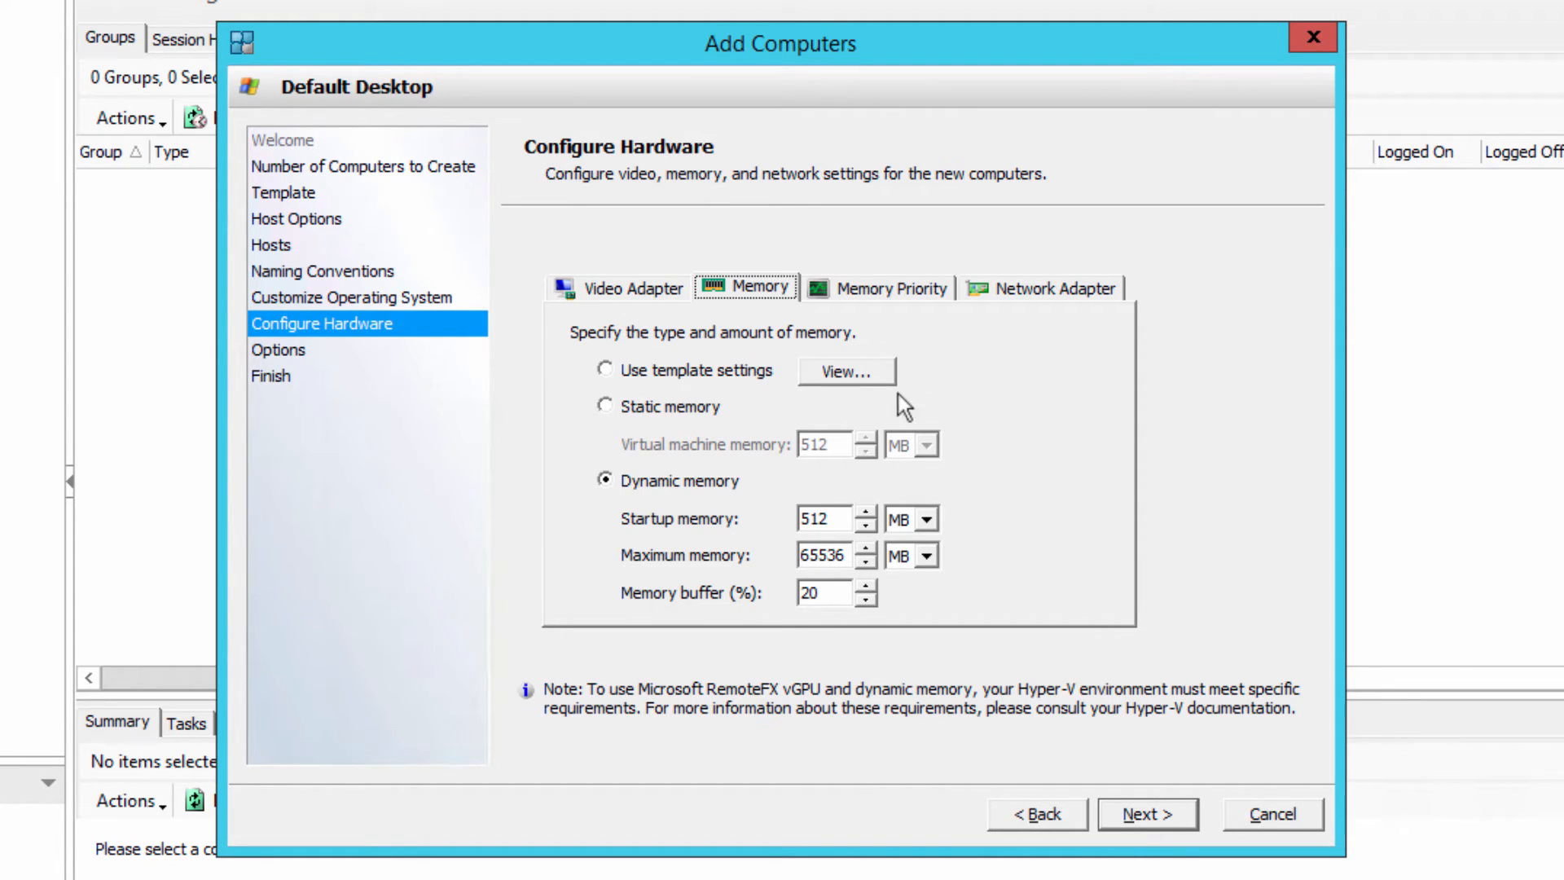
Set the network adapter to use the network named LAN.
{"action": "left_click", "coordinate": [969, 294]}
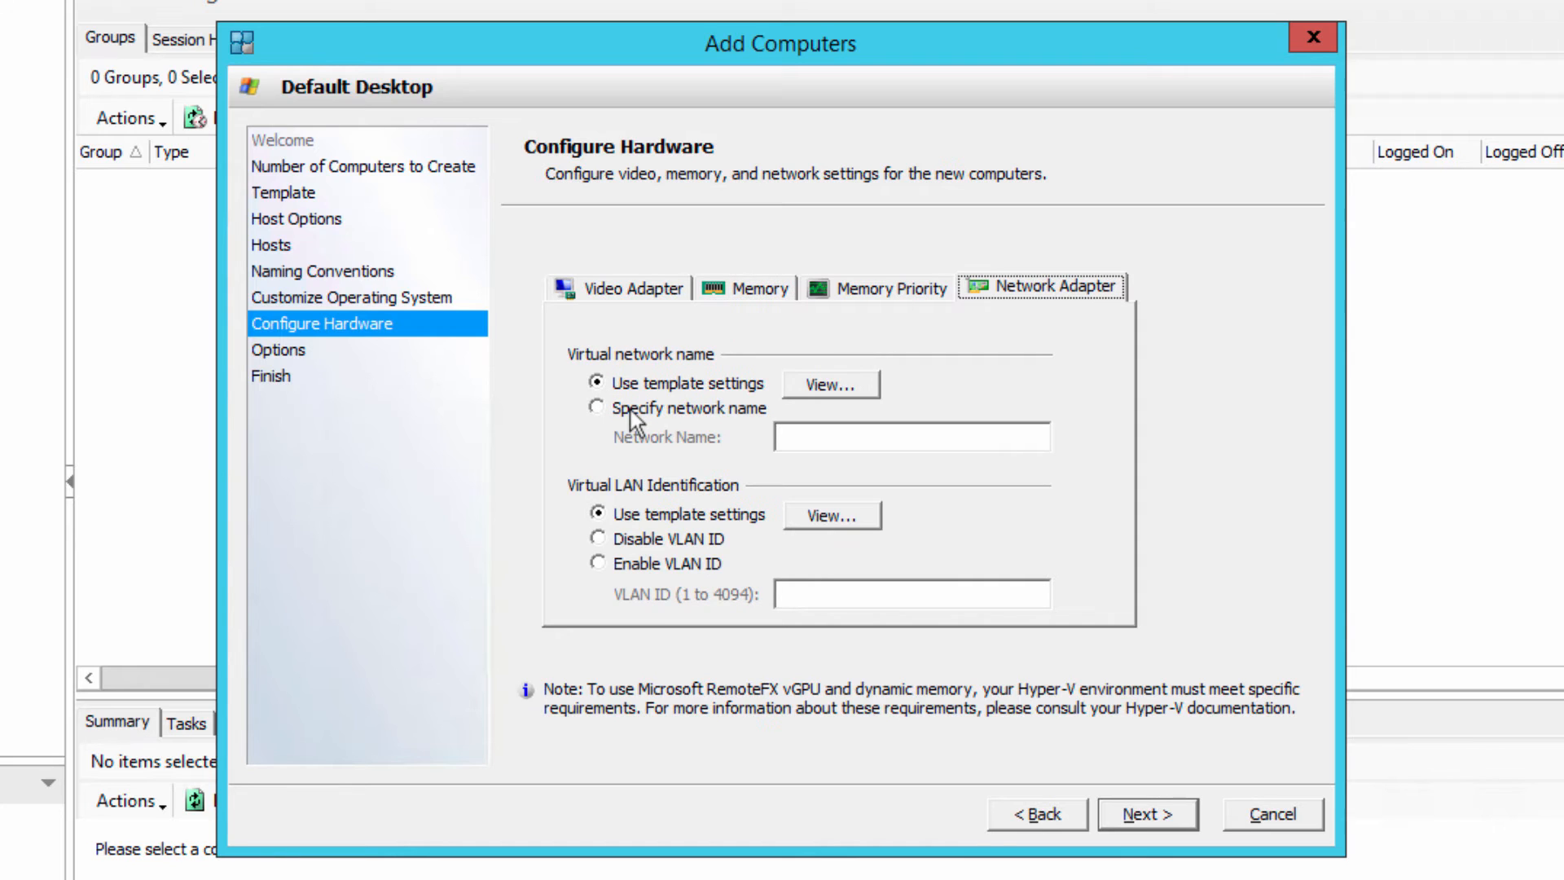
{"action": "left_click", "coordinate": [626, 409]}
{"action": "left_click", "coordinate": [816, 438]}
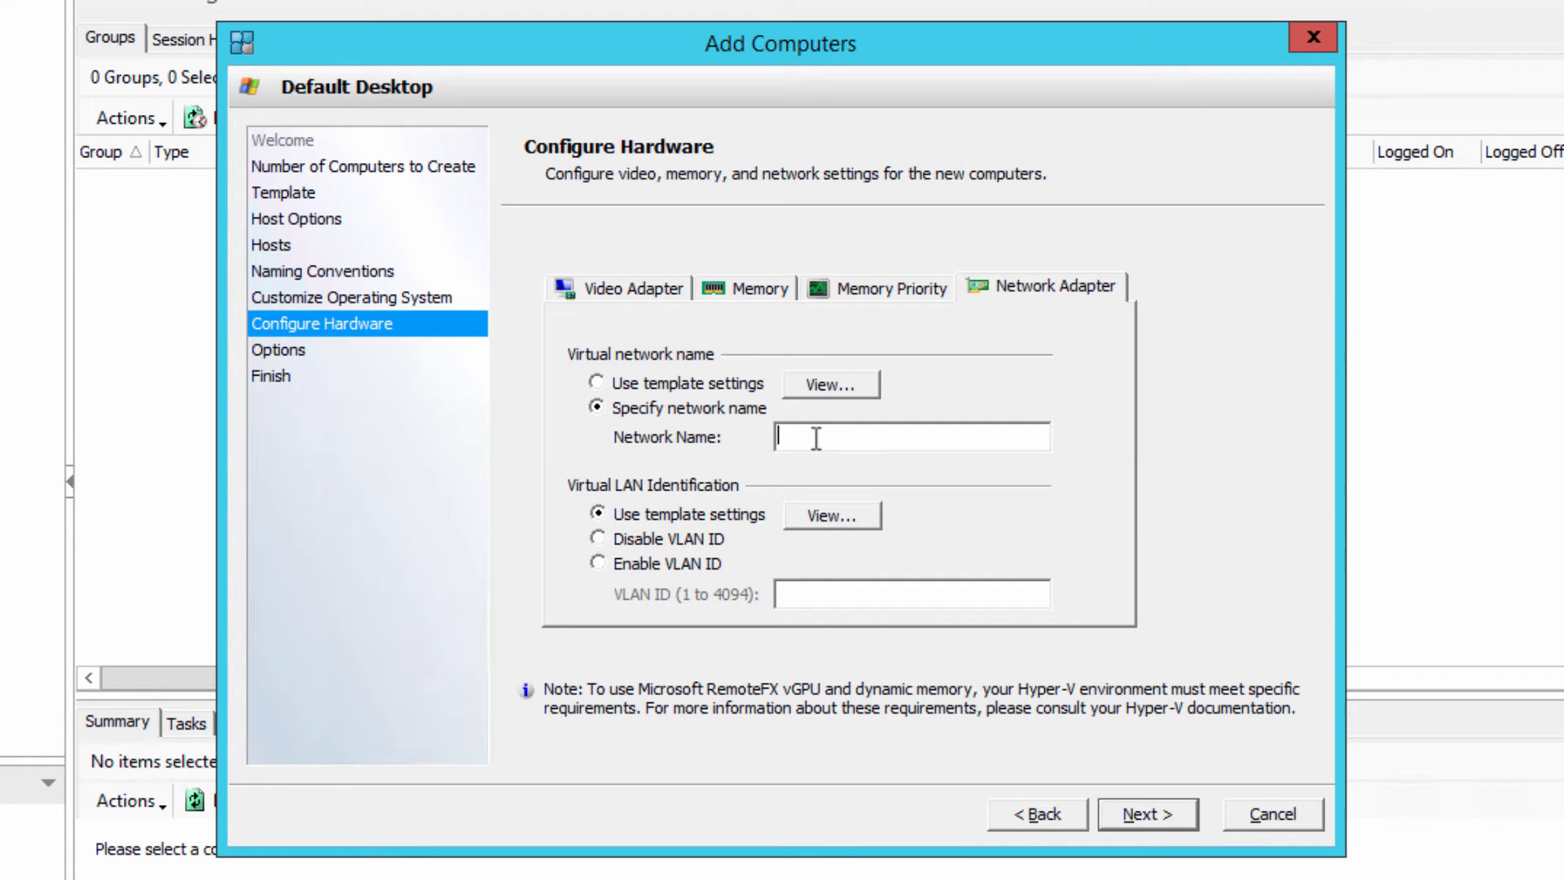
{"action": "type", "text": "LAN"}
Recheck the Video, Memory, Memory Priority and Network Adapter tabs, then advance to Options.
{"action": "left_click", "coordinate": [652, 290]}
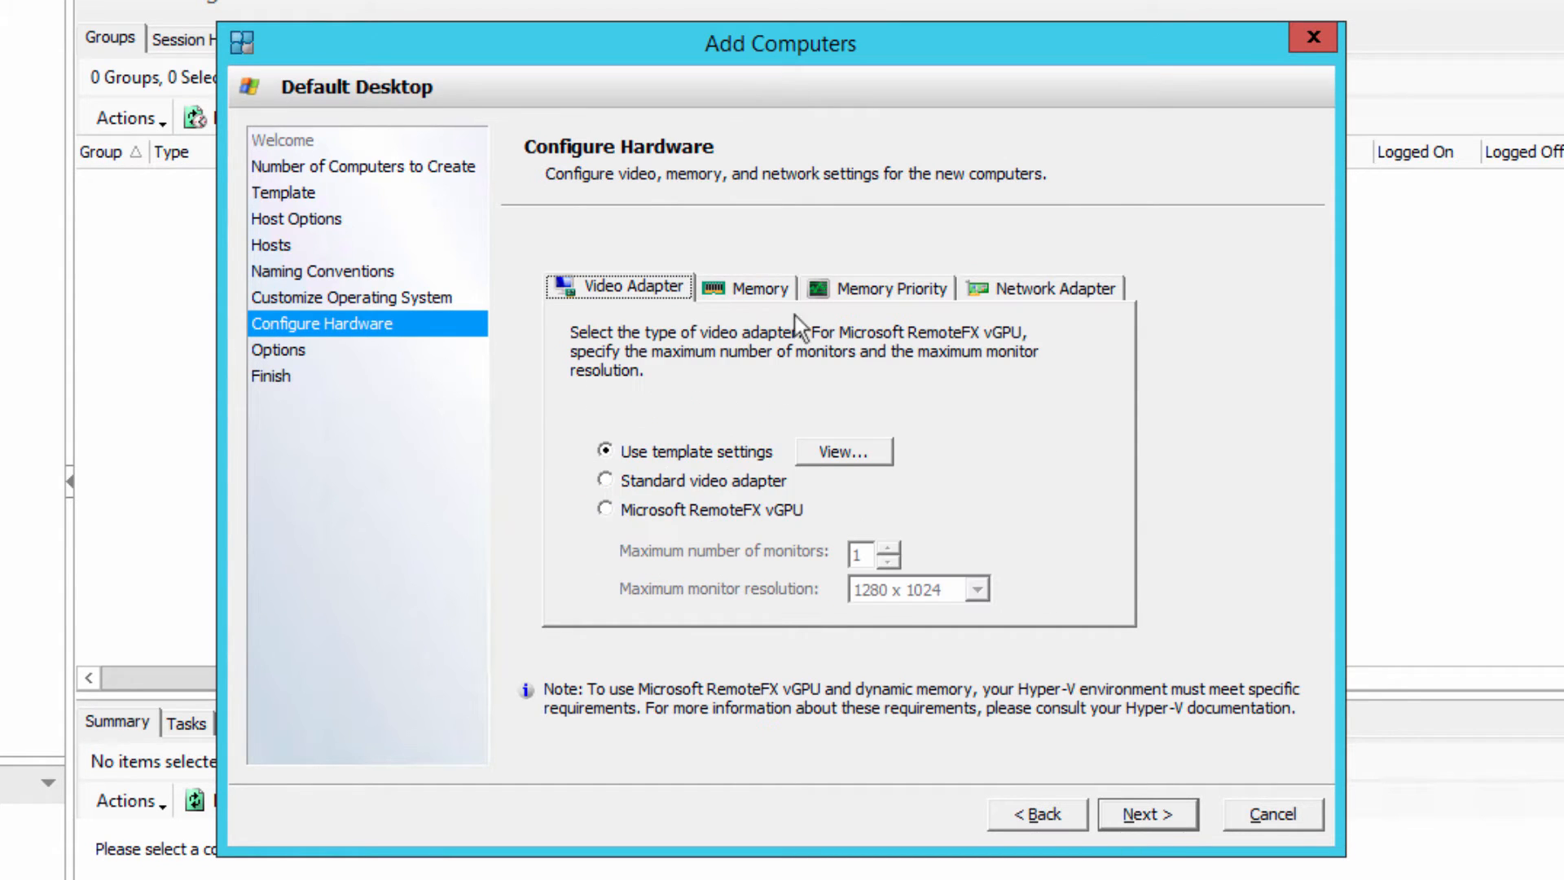
{"action": "left_click", "coordinate": [750, 295]}
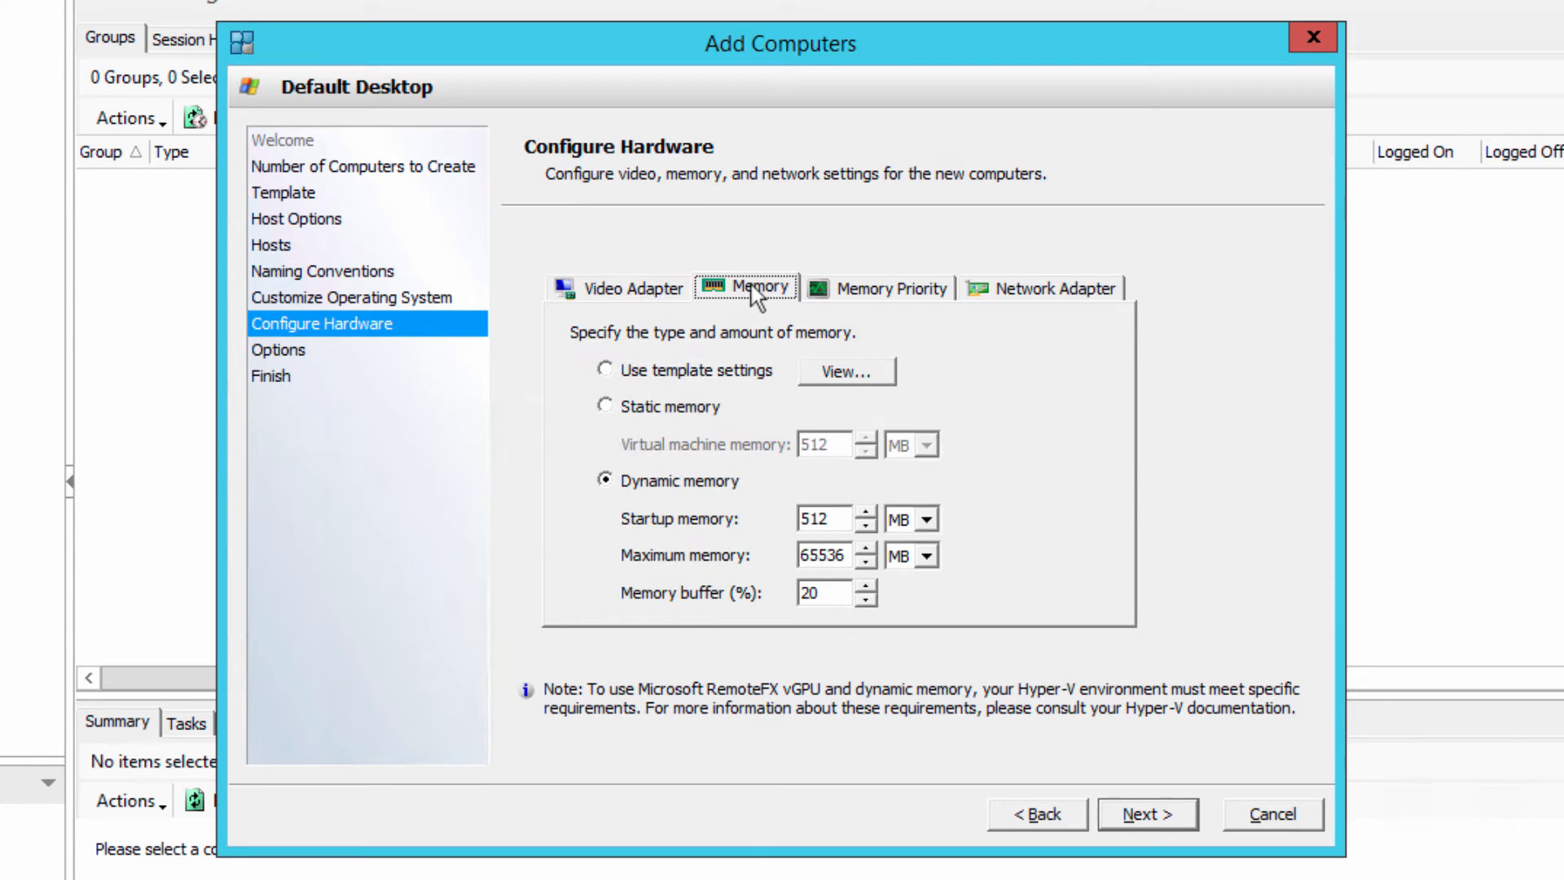
{"action": "left_click", "coordinate": [840, 297]}
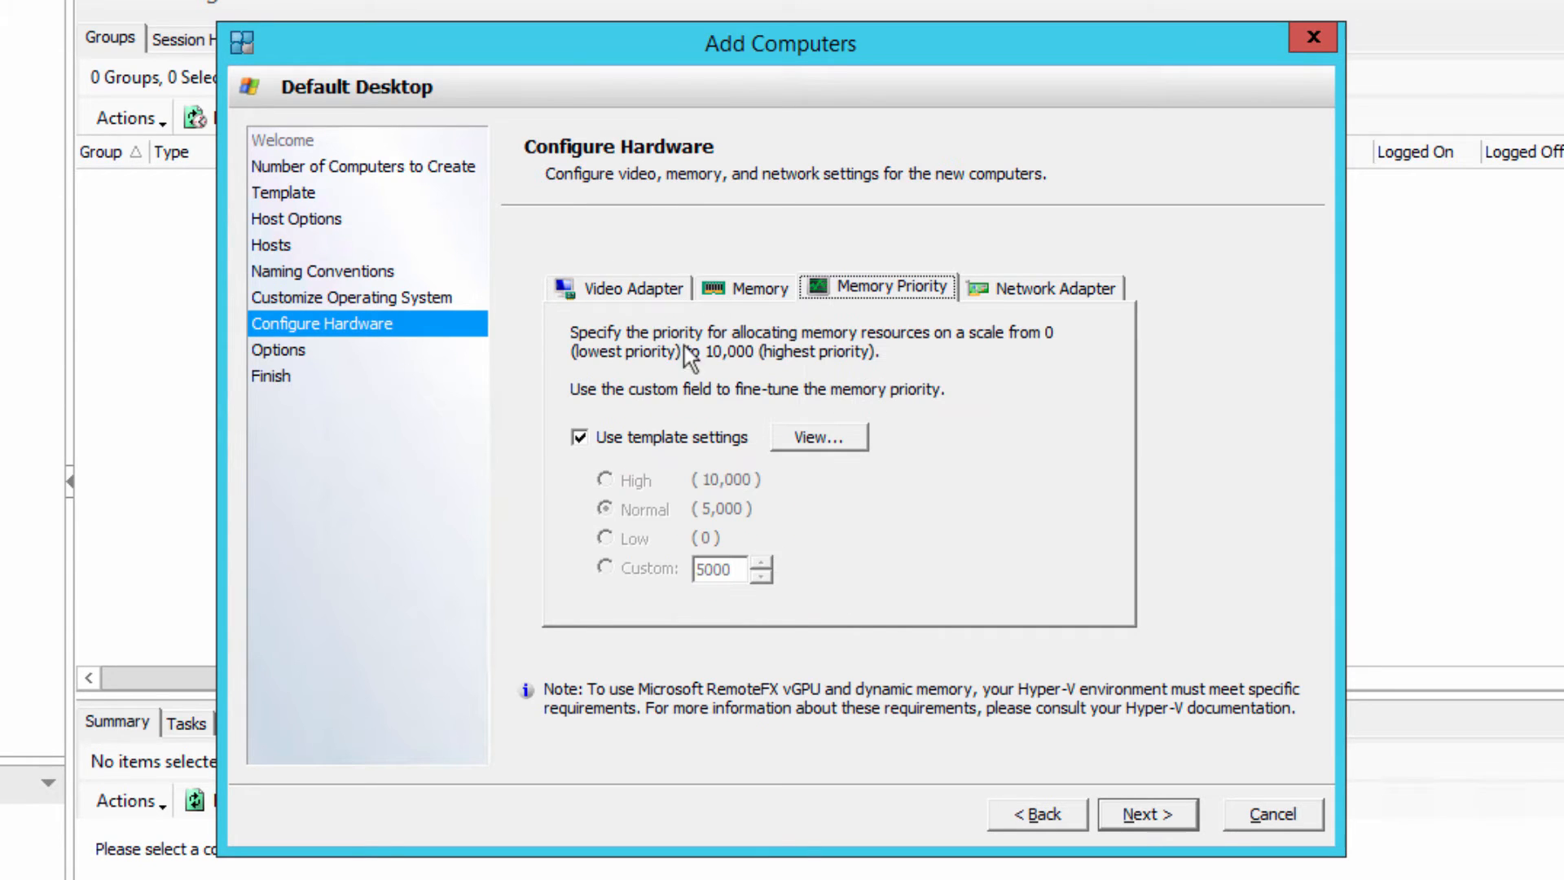
{"action": "left_click", "coordinate": [1007, 295]}
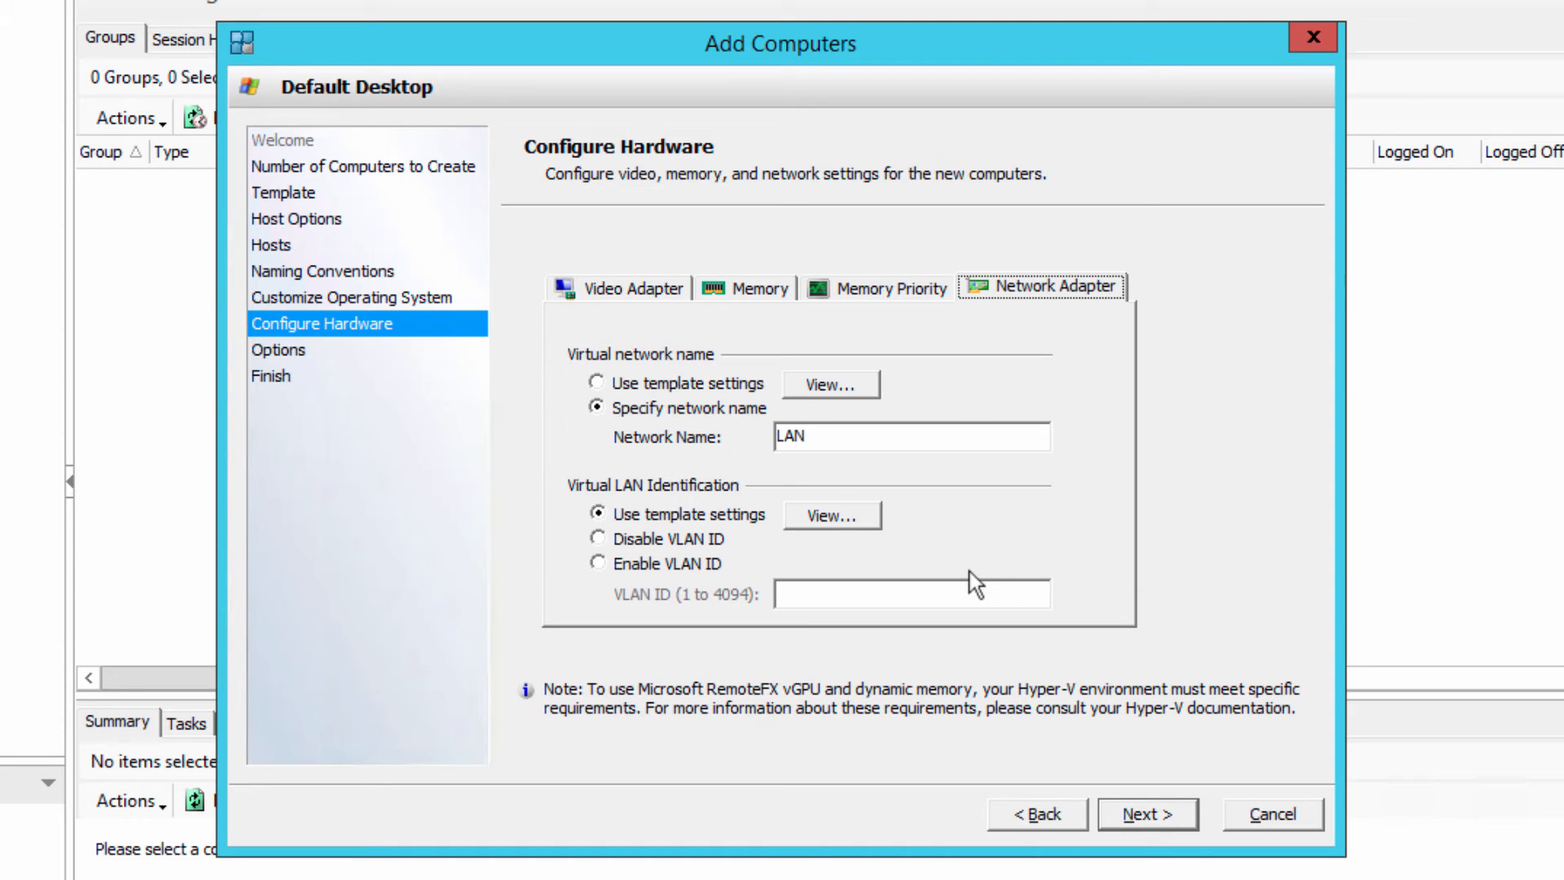
{"action": "left_click", "coordinate": [1149, 815]}
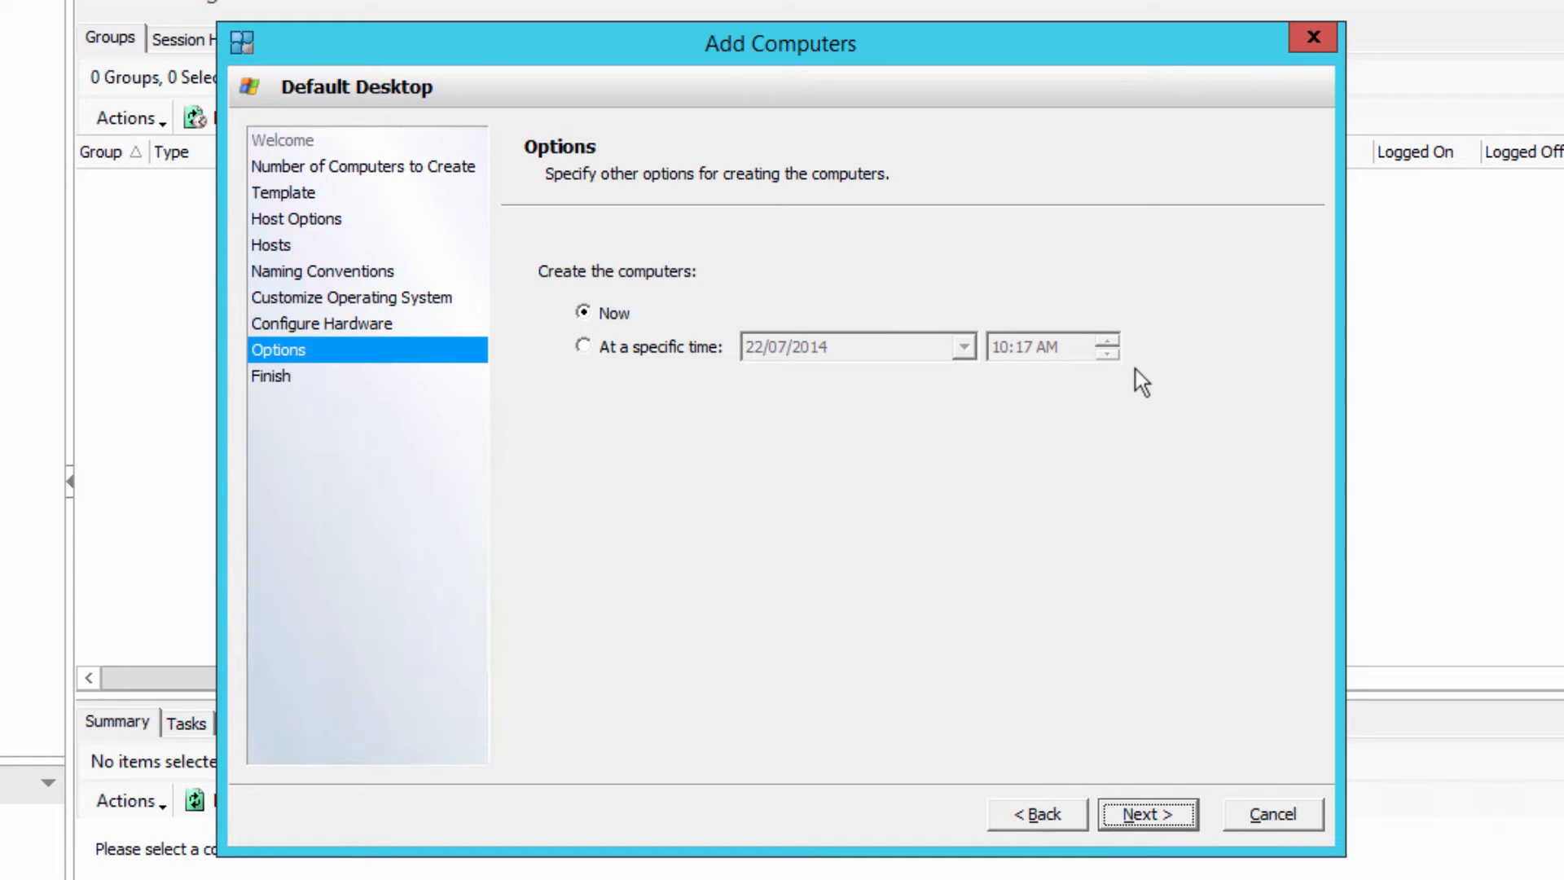
Review the vWork-001 to vWork-008 list on the Finish page and finish the Add Computers wizard.
{"action": "left_click", "coordinate": [1141, 814]}
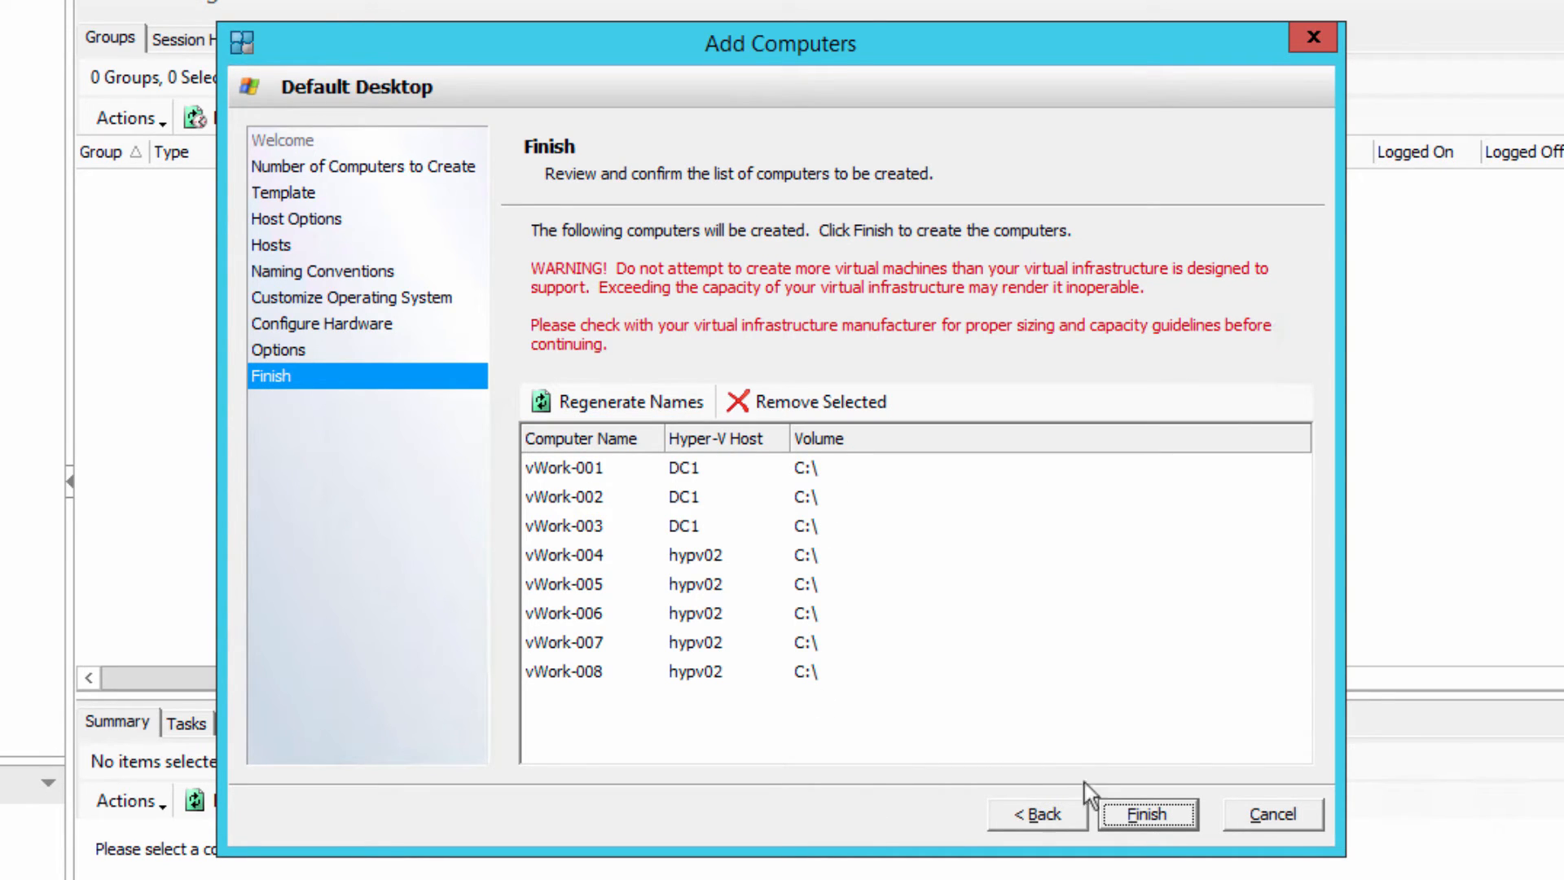
{"action": "left_click", "coordinate": [1145, 815]}
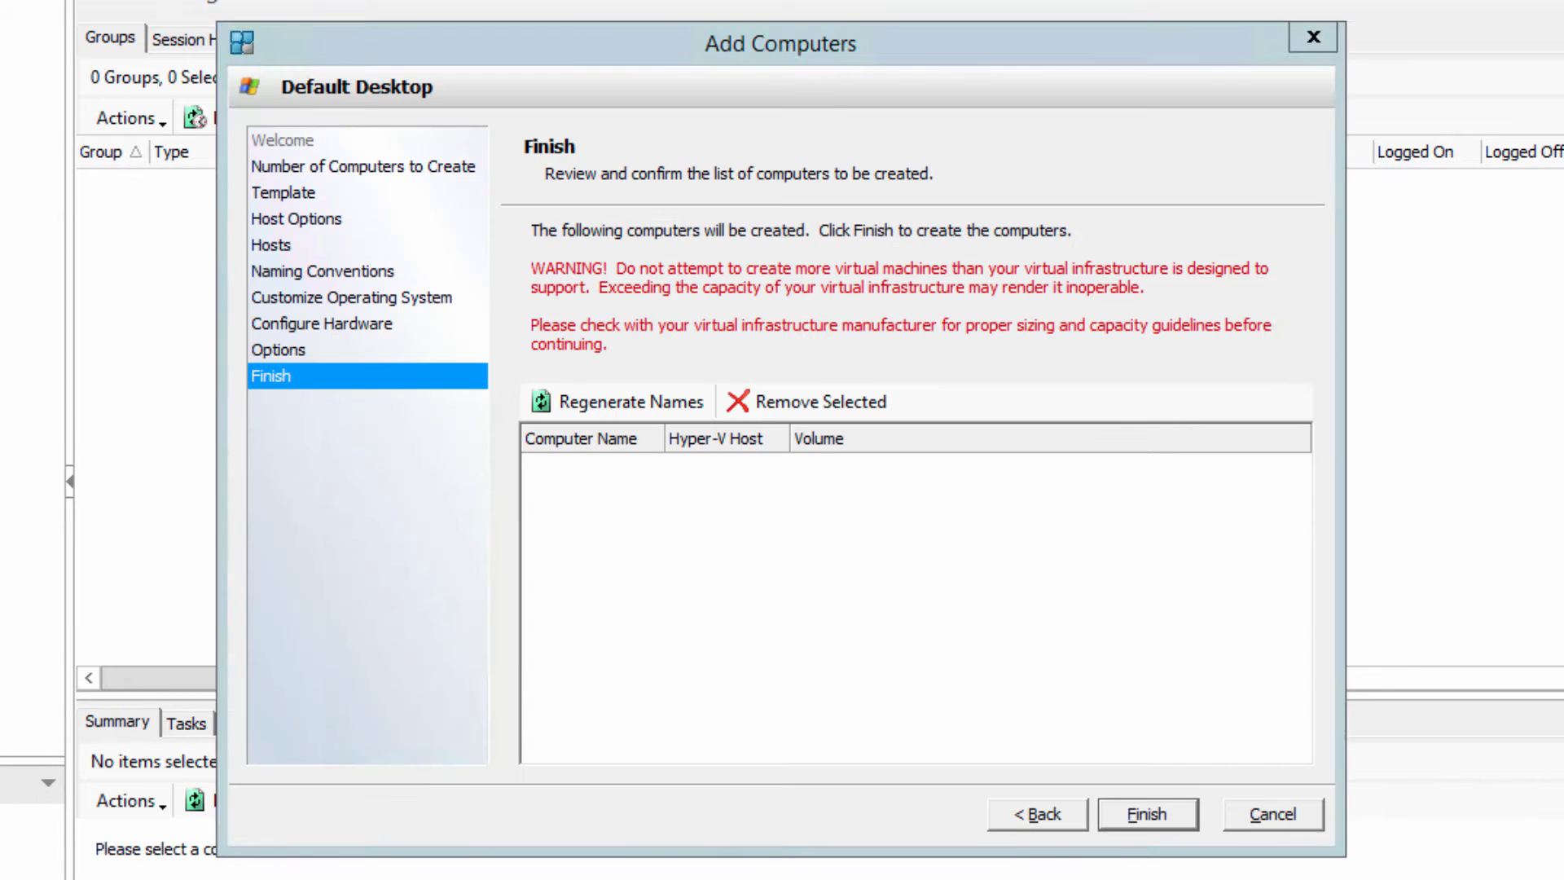
{"action": "key", "text": "Return"}
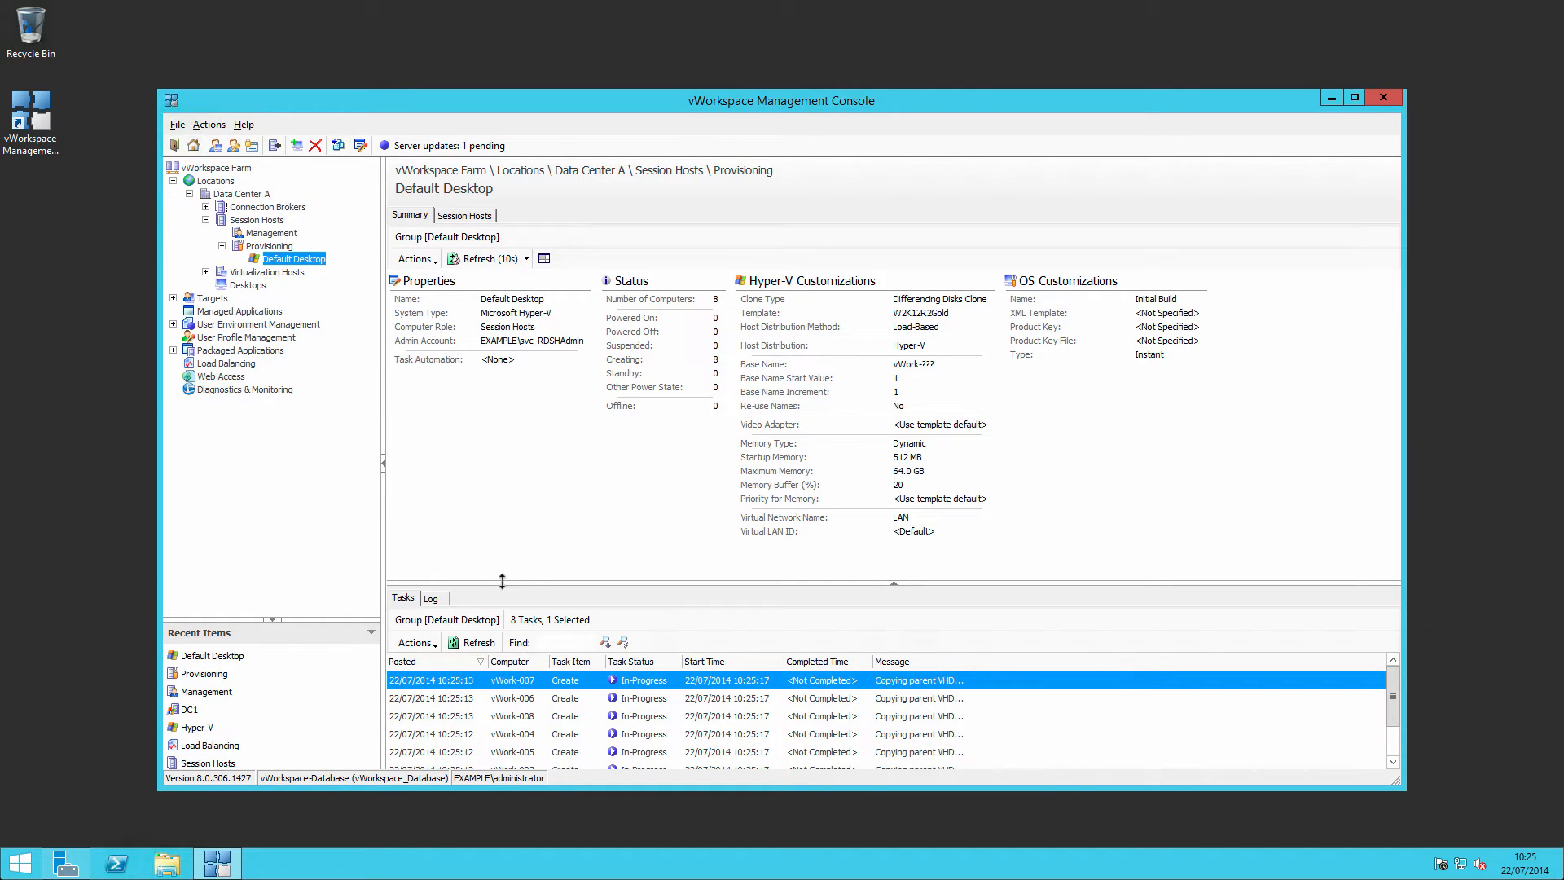
Enlarge the Tasks pane, list Default Desktop's eight computers and view vWork-003's creation log.
{"action": "left_click_drag", "start_coordinate": [502, 583], "coordinate": [522, 500]}
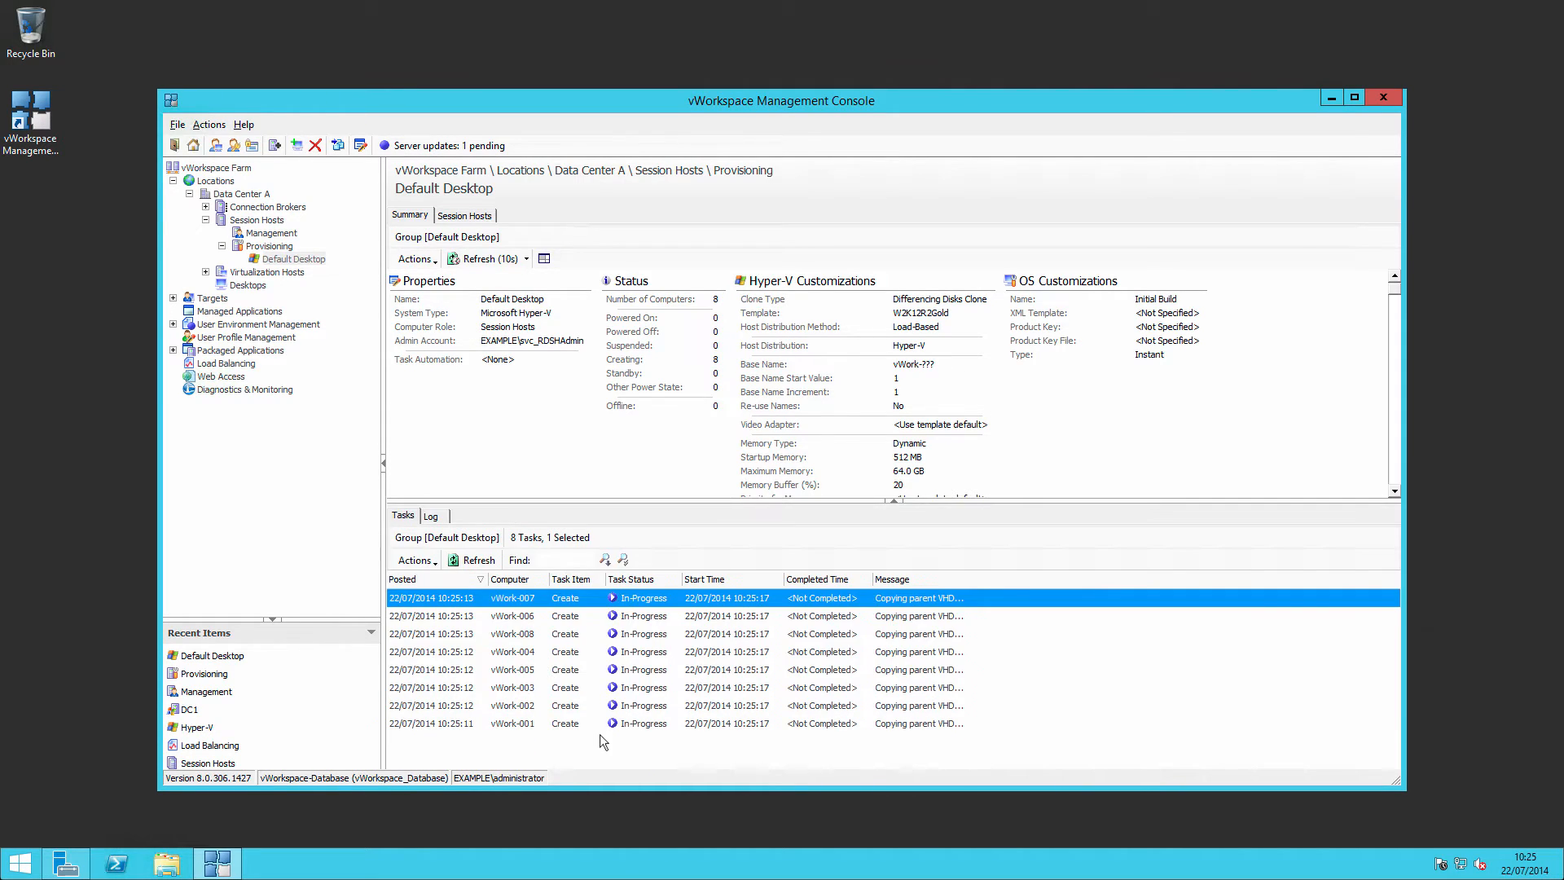
{"action": "left_click", "coordinate": [464, 215]}
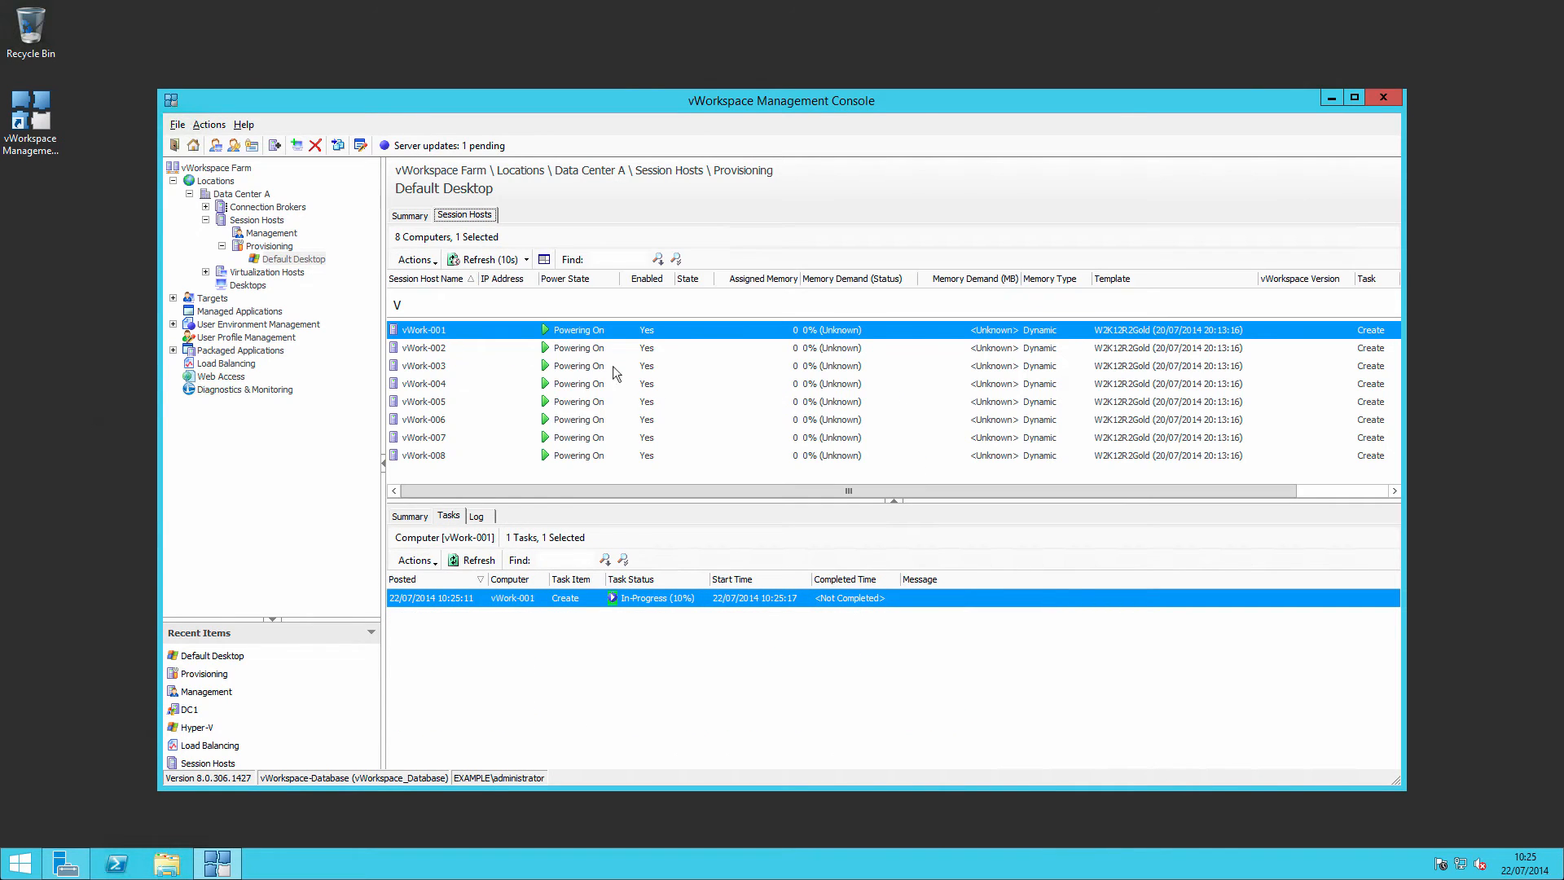
{"action": "left_click", "coordinate": [444, 350]}
{"action": "left_click", "coordinate": [447, 368]}
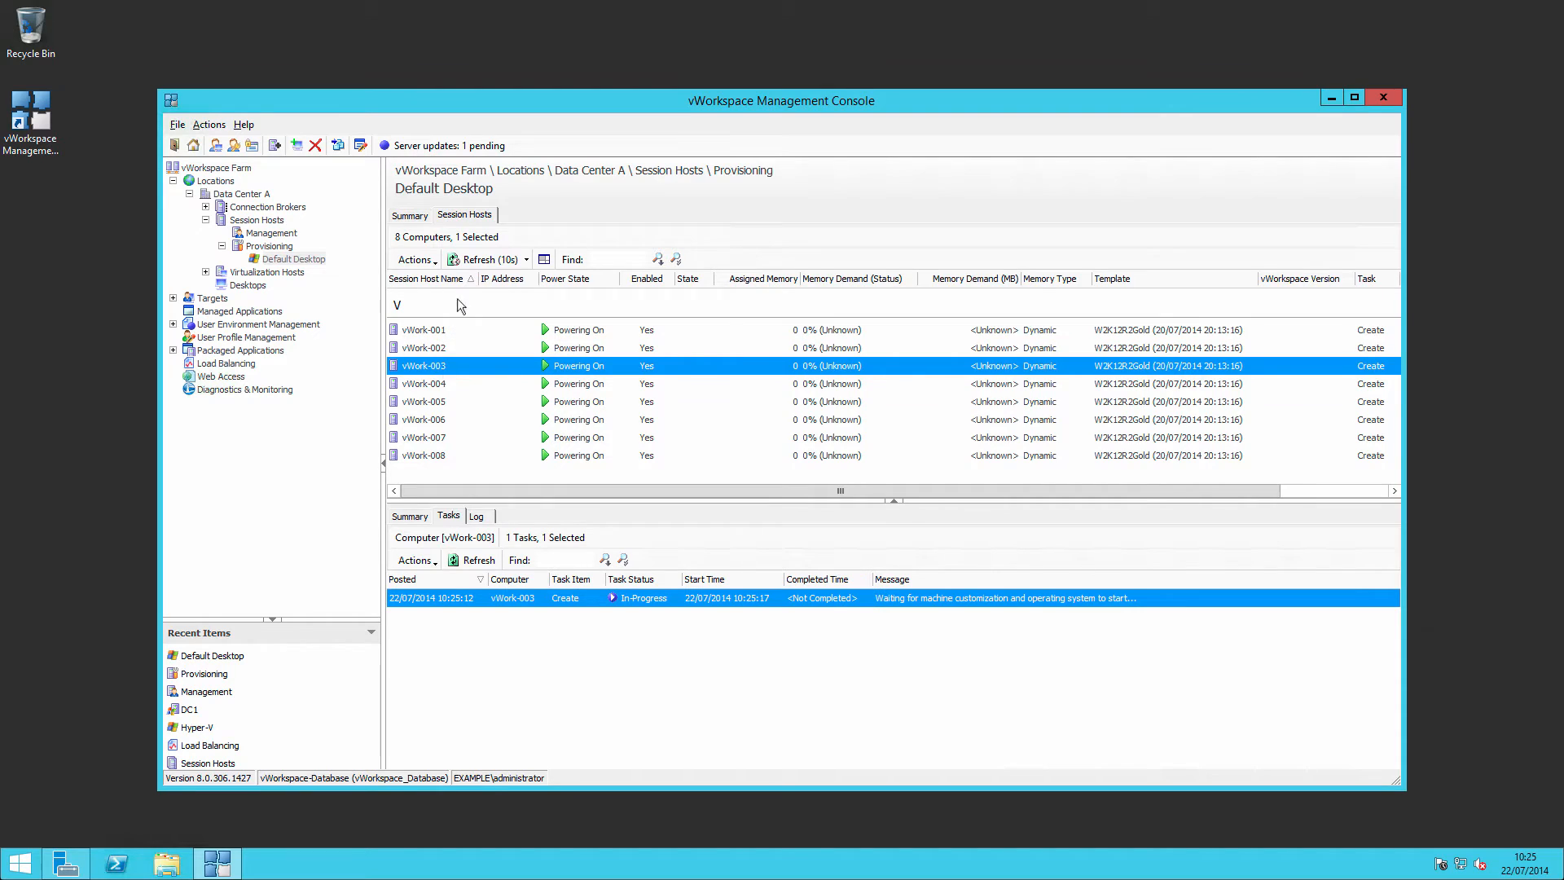
{"action": "left_click", "coordinate": [477, 516]}
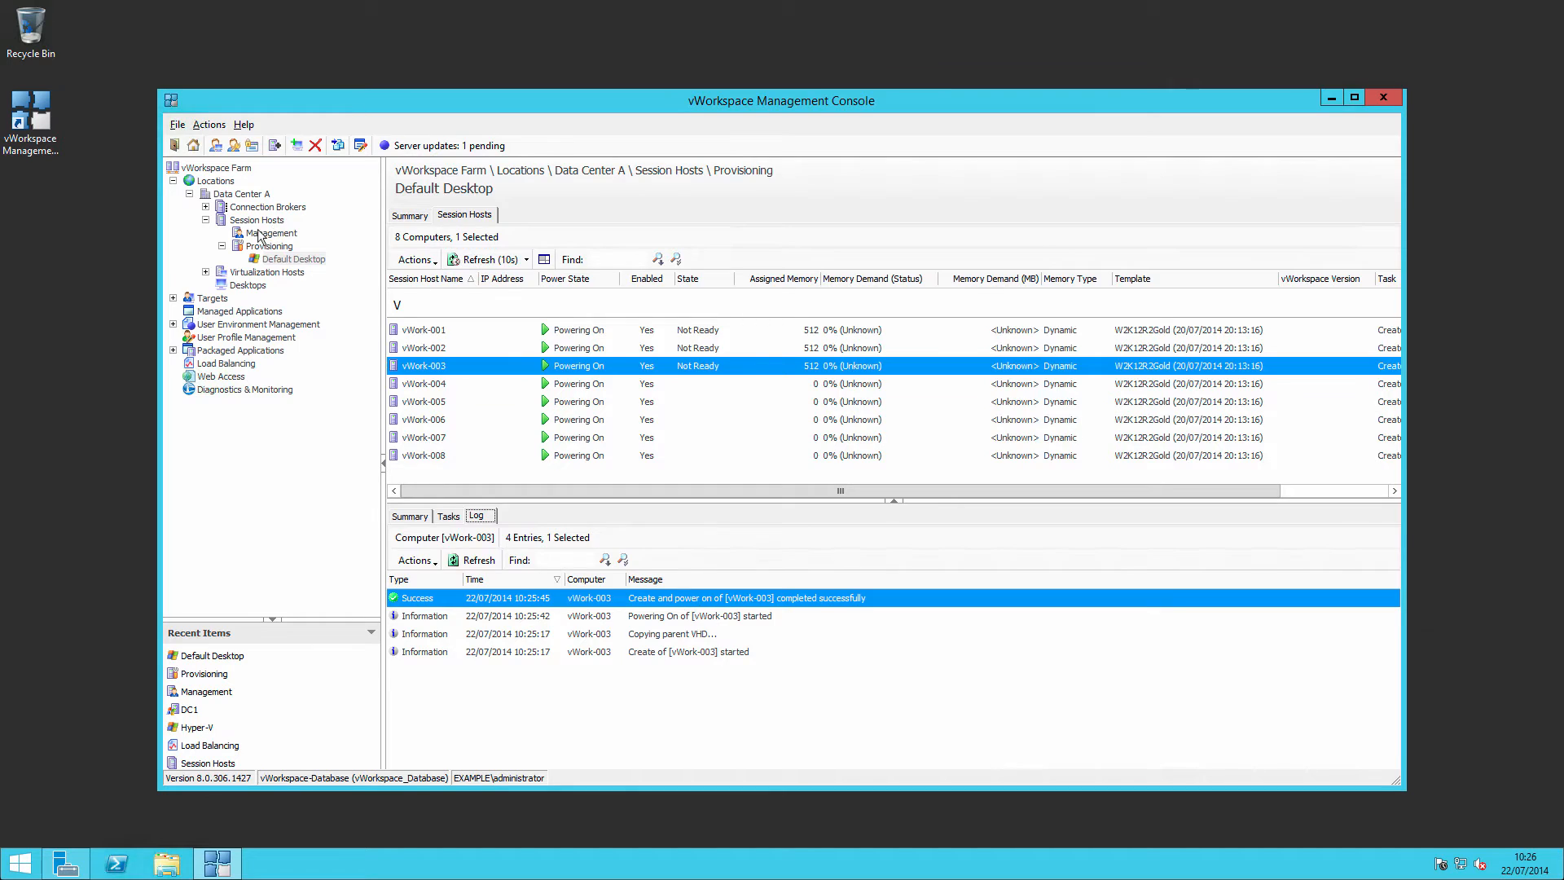
Show the session hosts Management folder in the tree.
{"action": "left_click", "coordinate": [299, 235]}
{"action": "left_click", "coordinate": [289, 259]}
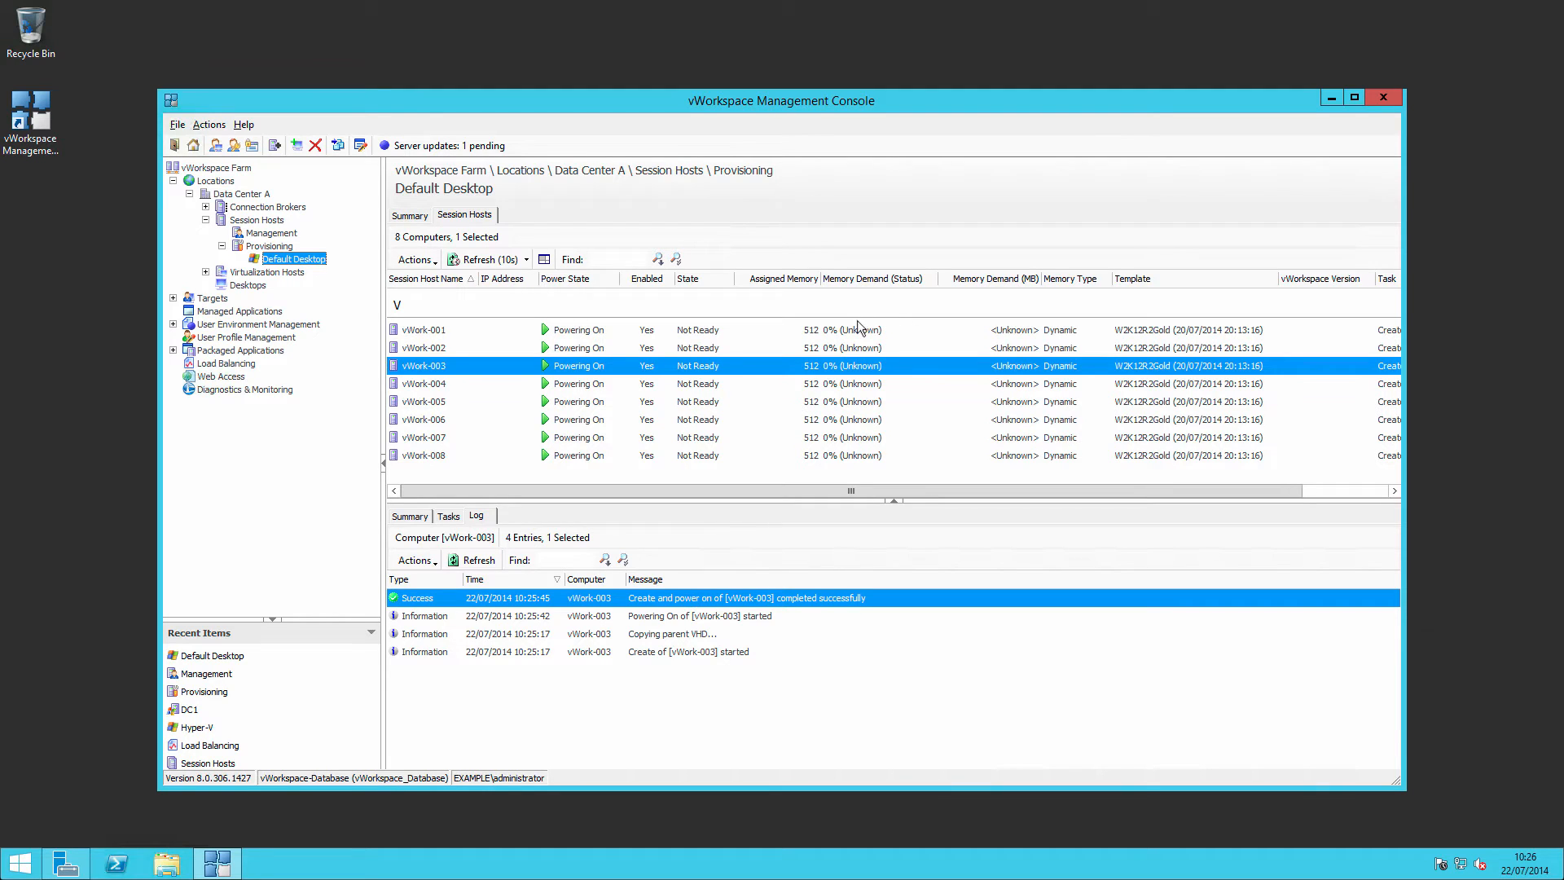
{"action": "left_click", "coordinate": [272, 233]}
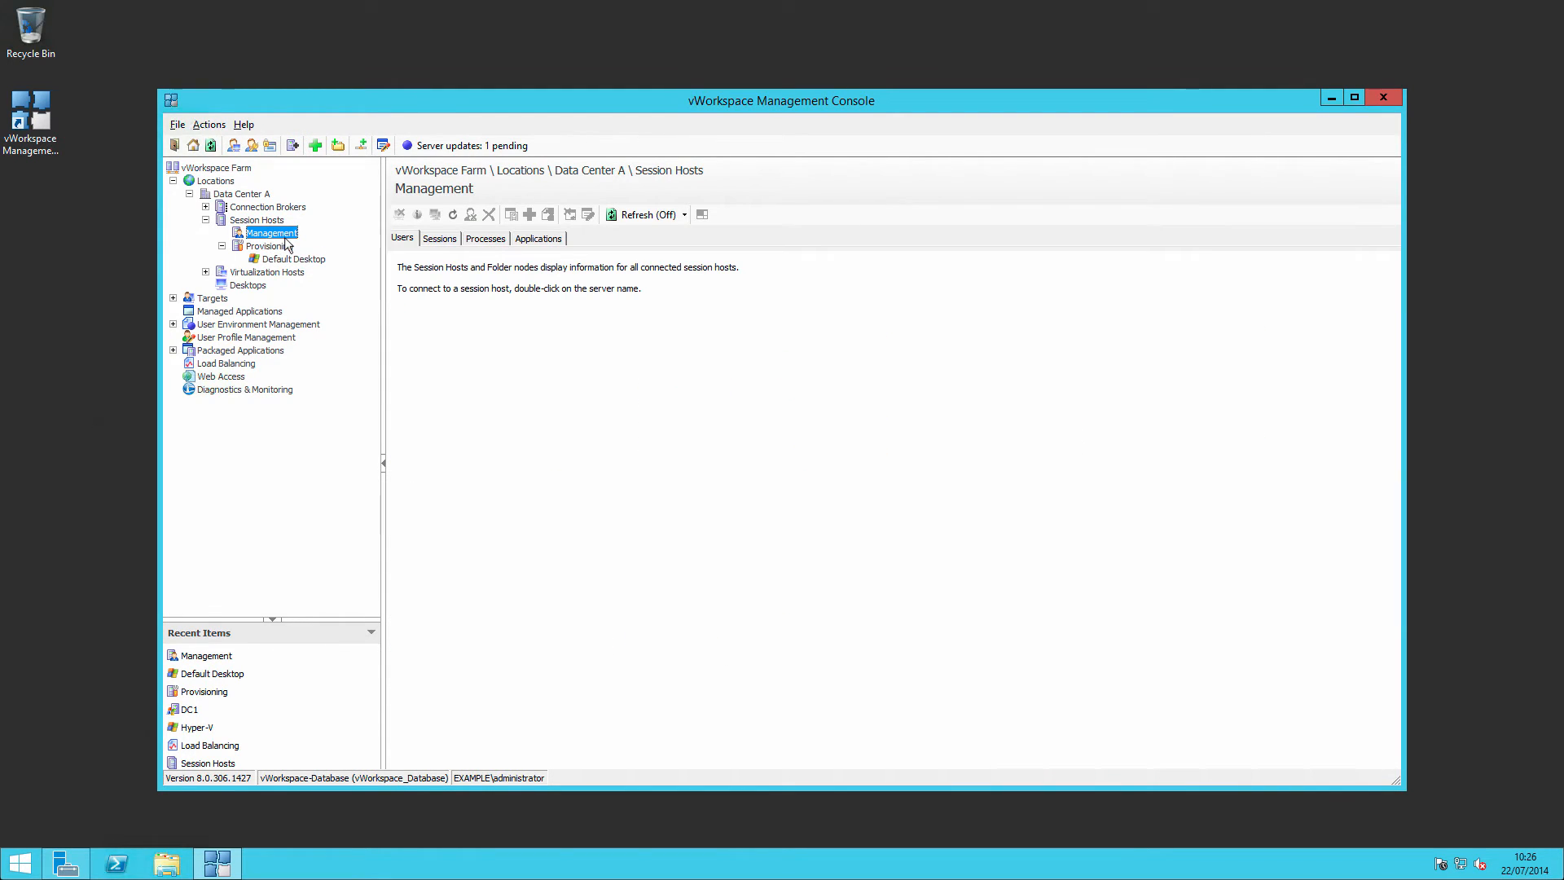
Open DC1's Hyper-V host properties on Volumes, showing D:\ Data as template and C:\ for placement.
{"action": "left_click", "coordinate": [205, 273]}
{"action": "left_click", "coordinate": [222, 285]}
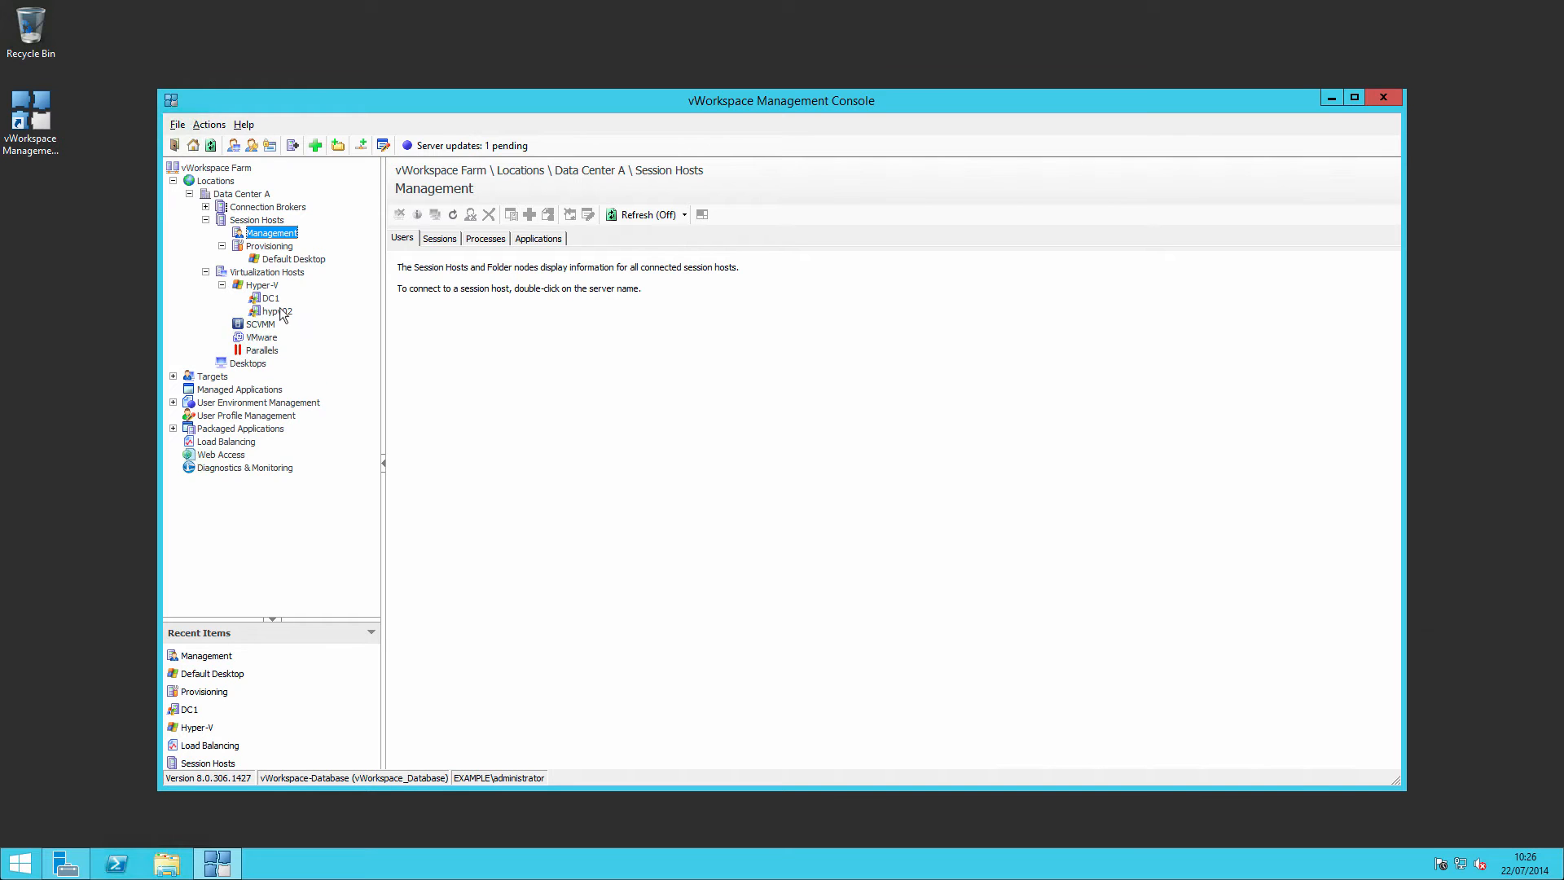
{"action": "left_click", "coordinate": [277, 301]}
{"action": "right_click", "coordinate": [277, 304]}
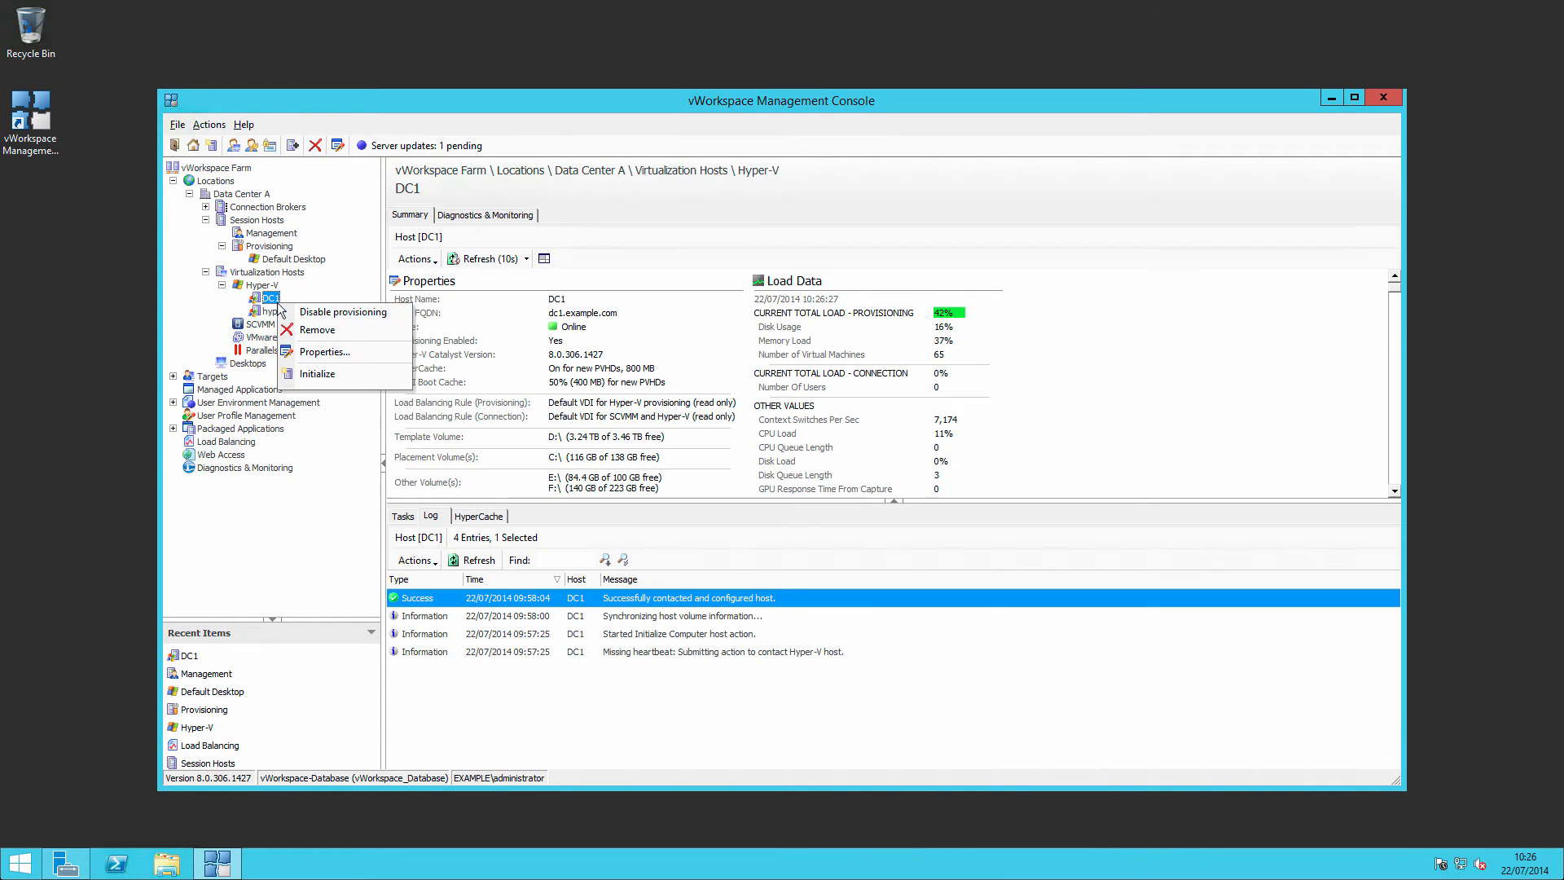
{"action": "left_click", "coordinate": [311, 350]}
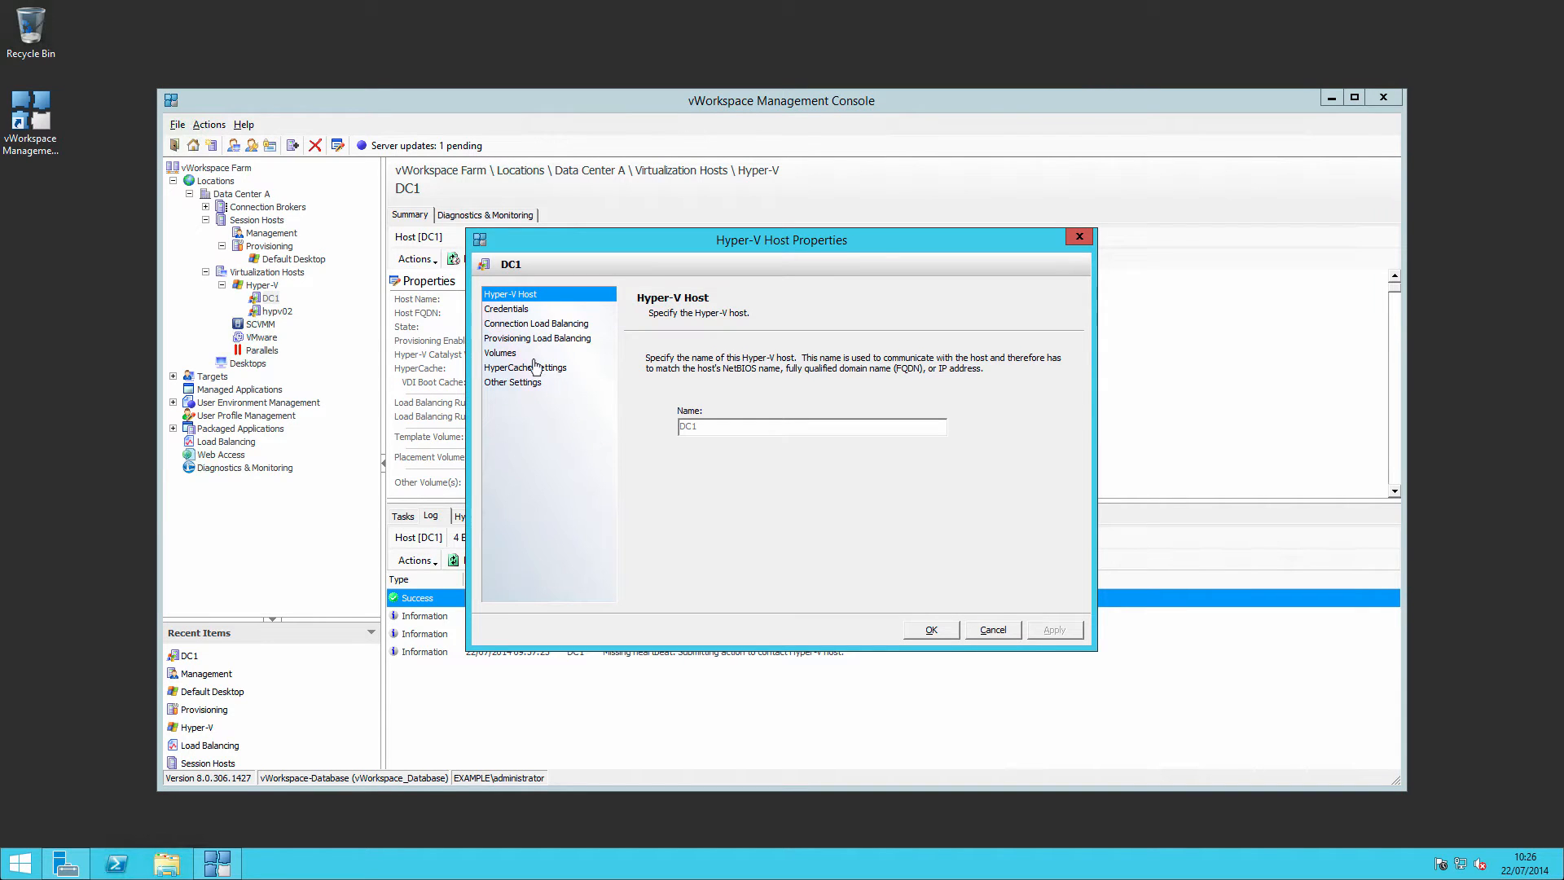
{"action": "left_click", "coordinate": [500, 353]}
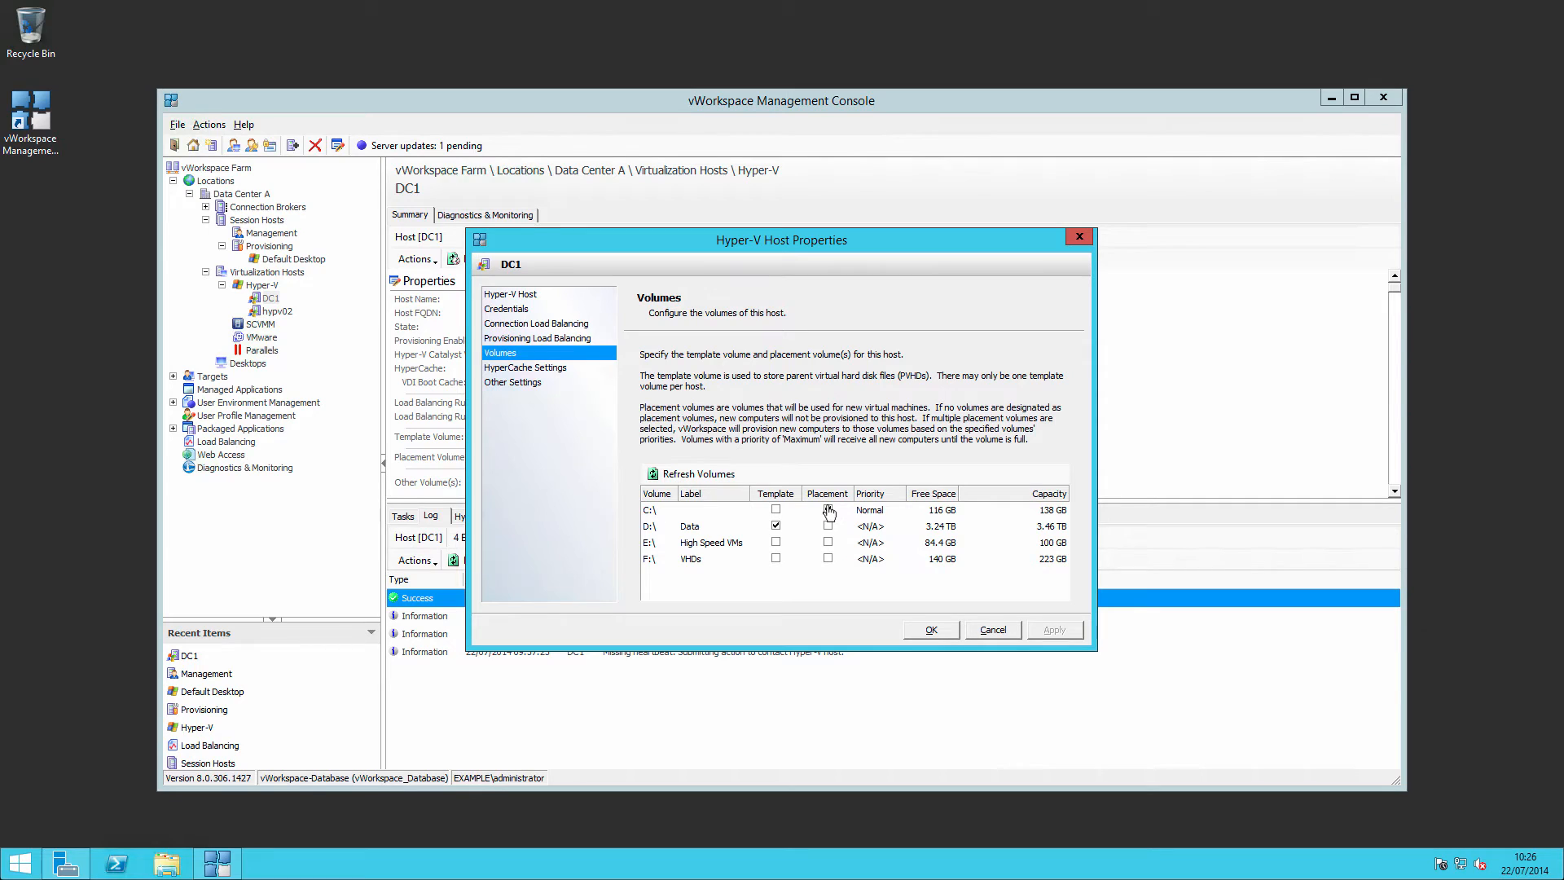
{"action": "left_click", "coordinate": [167, 862]}
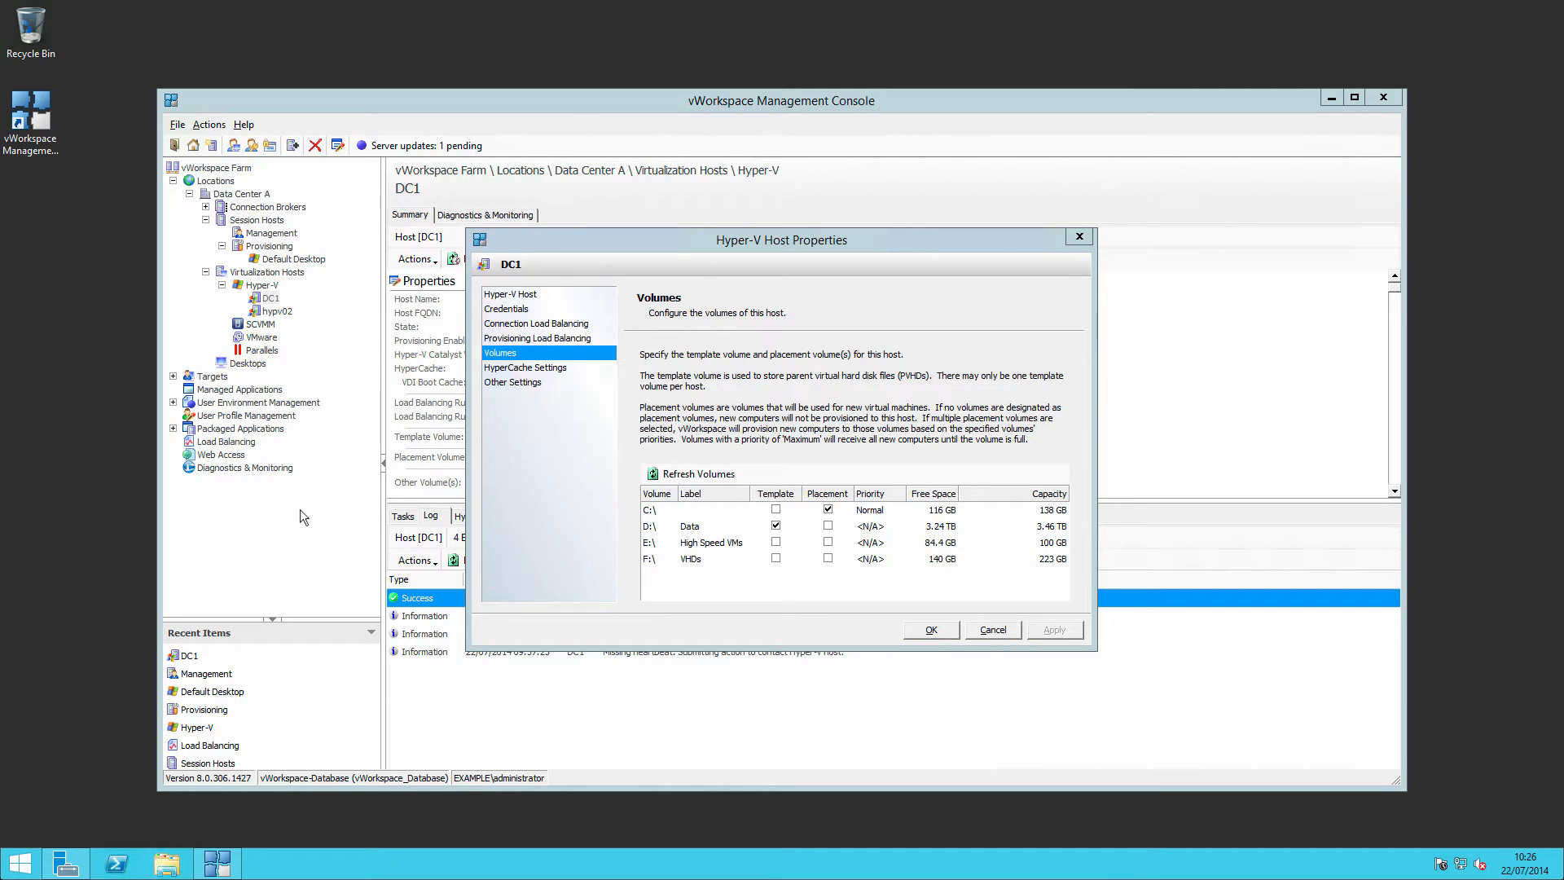
Open the Quest vWorkspace VMs folder on \\dc1\c$ to see vWork-001 to vWork-003.
{"action": "left_click", "coordinate": [167, 865]}
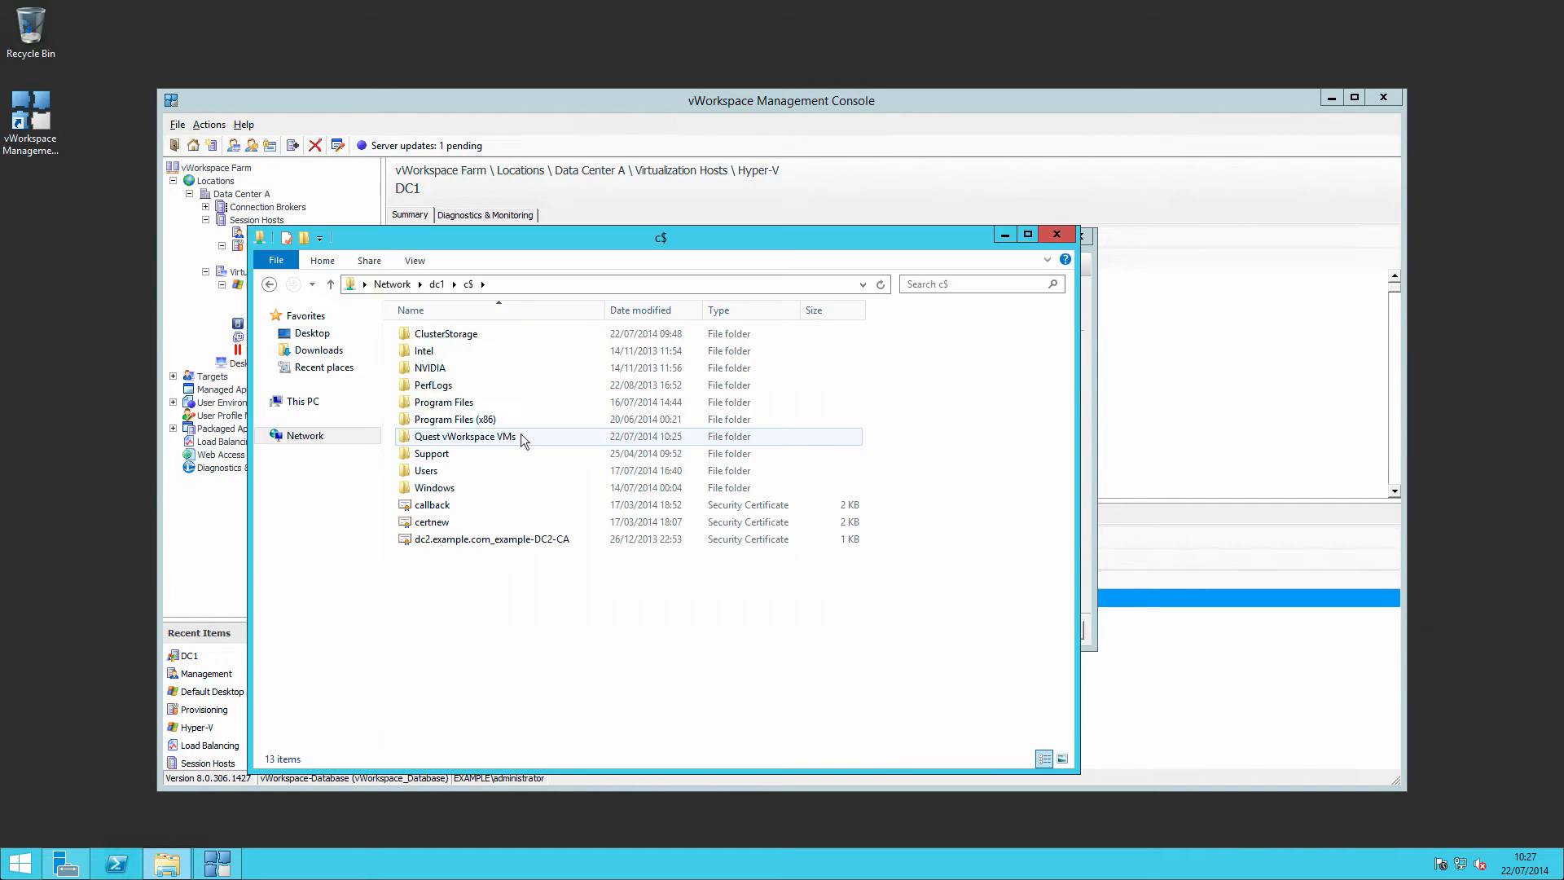
{"action": "mouse_move", "coordinate": [521, 435]}
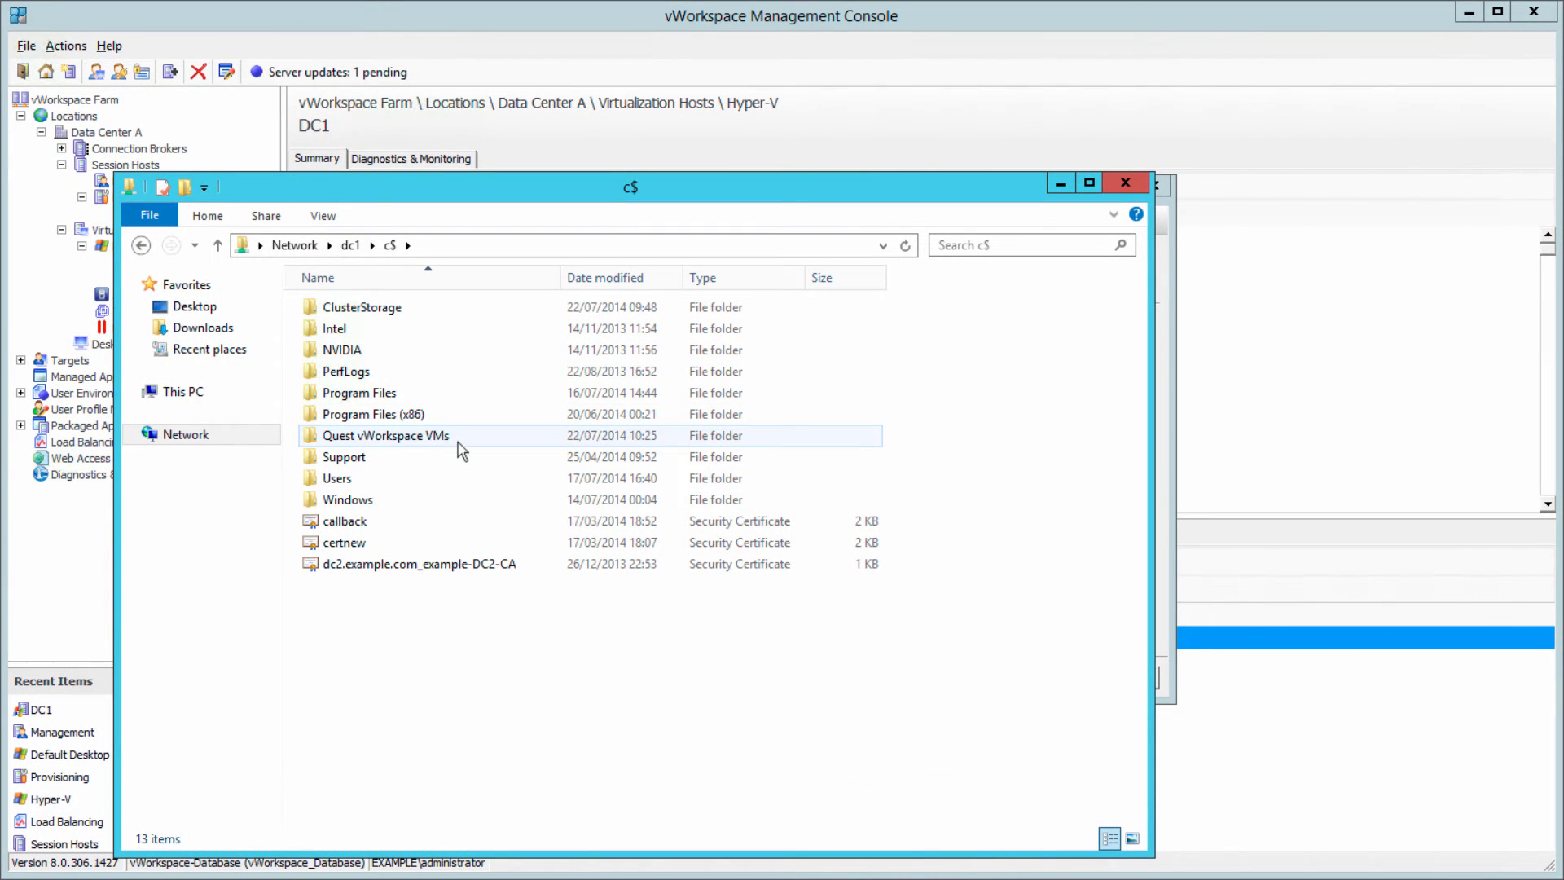
{"action": "left_click", "coordinate": [457, 441]}
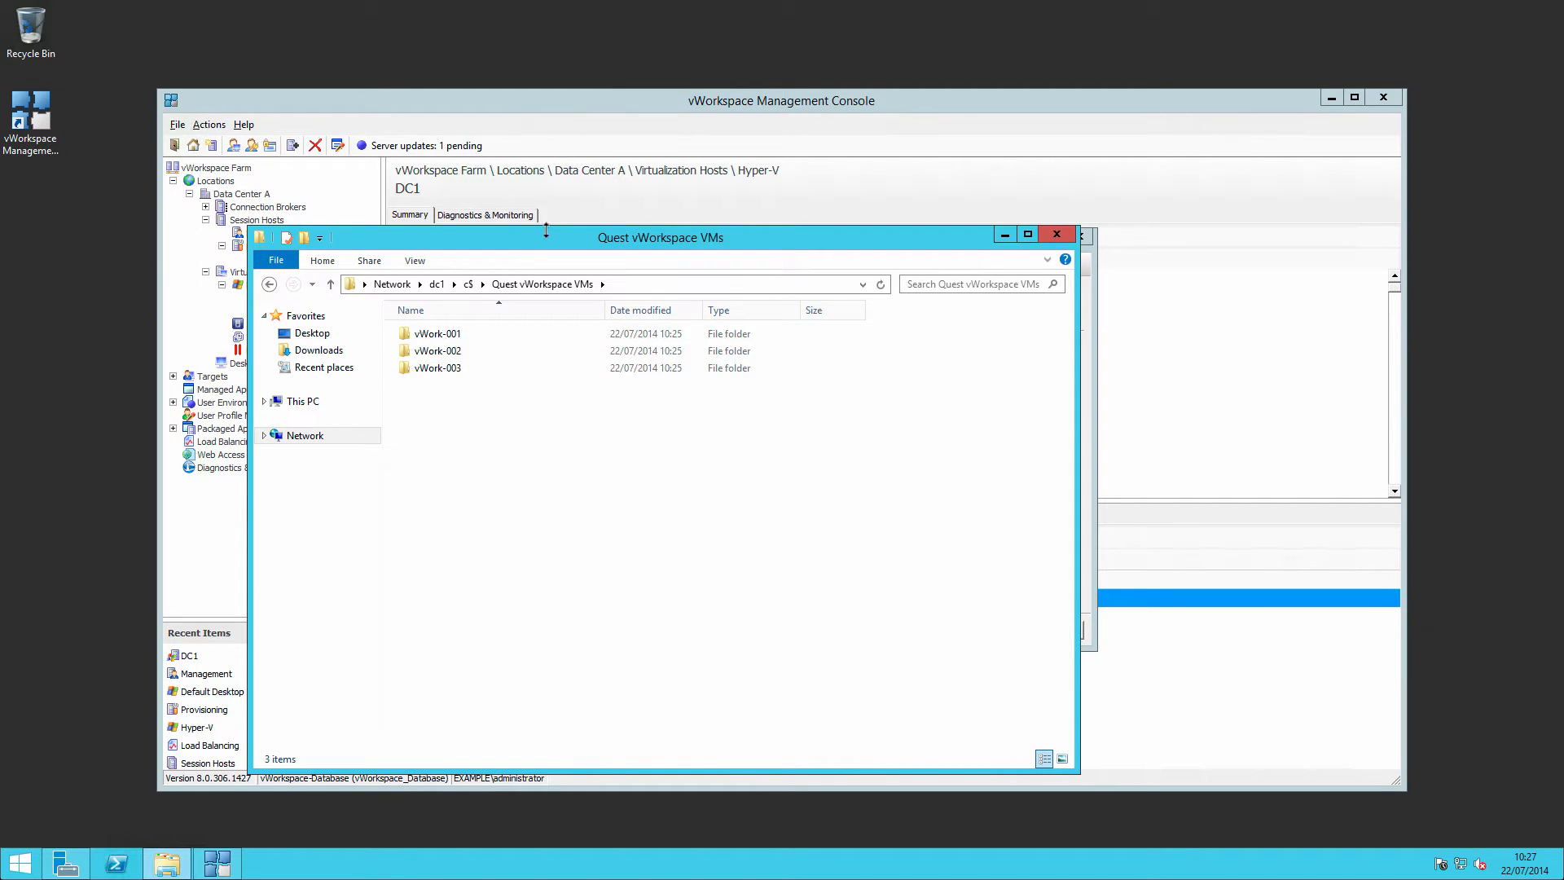
Go to \\dc1\d$, open its Quest vWorkspace VMs folder and select ParentVHDs.
{"action": "left_click", "coordinate": [632, 285]}
{"action": "left_click_drag", "start_coordinate": [515, 287], "coordinate": [393, 286]}
{"action": "key", "text": "BackSpace"}
{"action": "key", "text": "Return"}
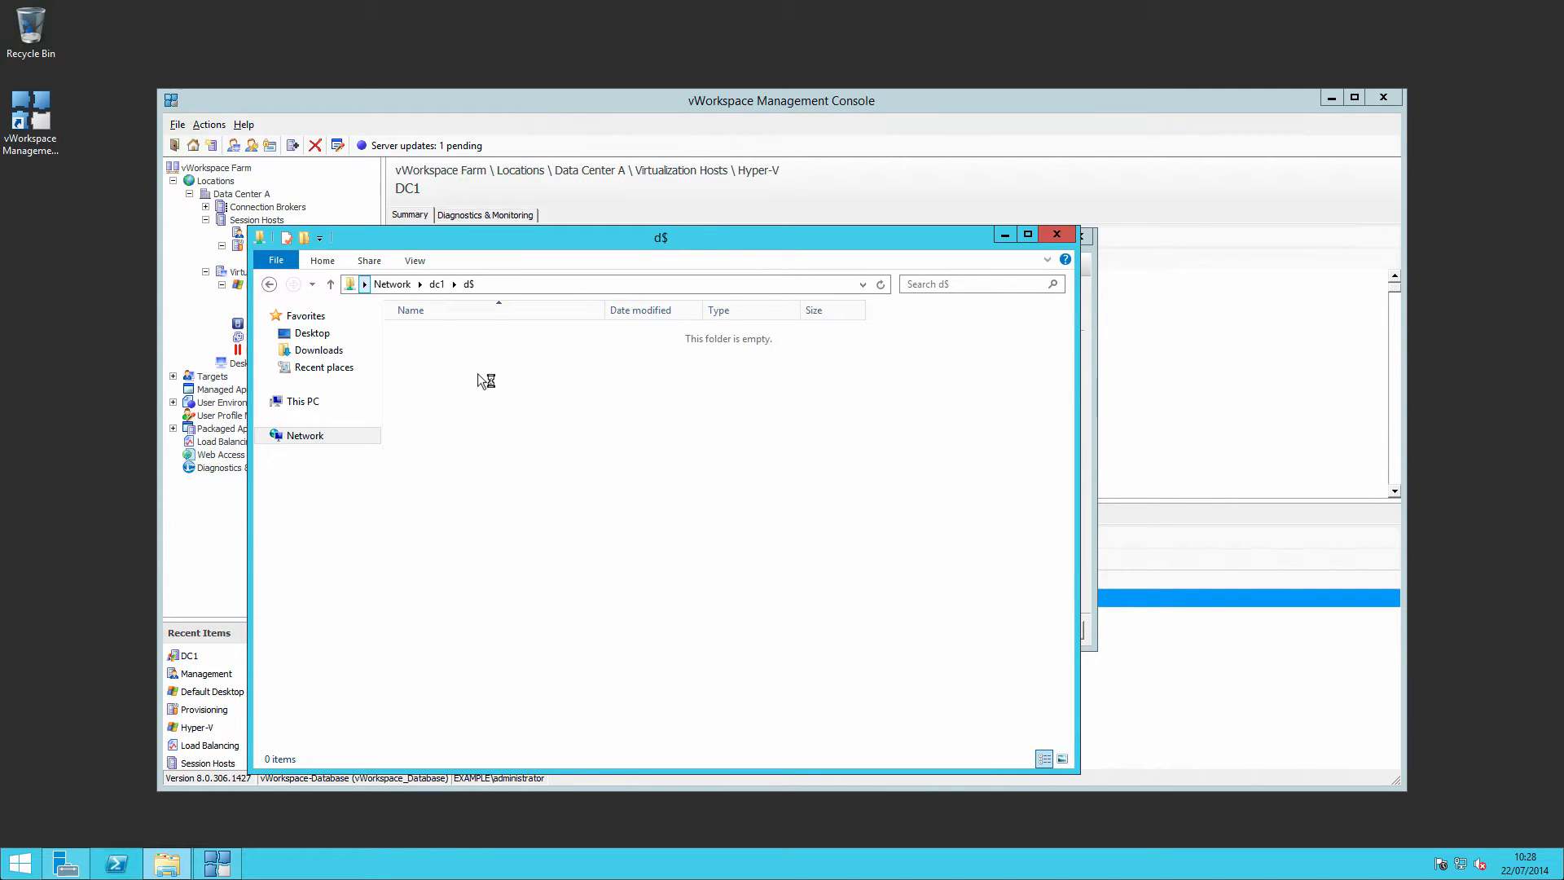
{"action": "left_click", "coordinate": [454, 405]}
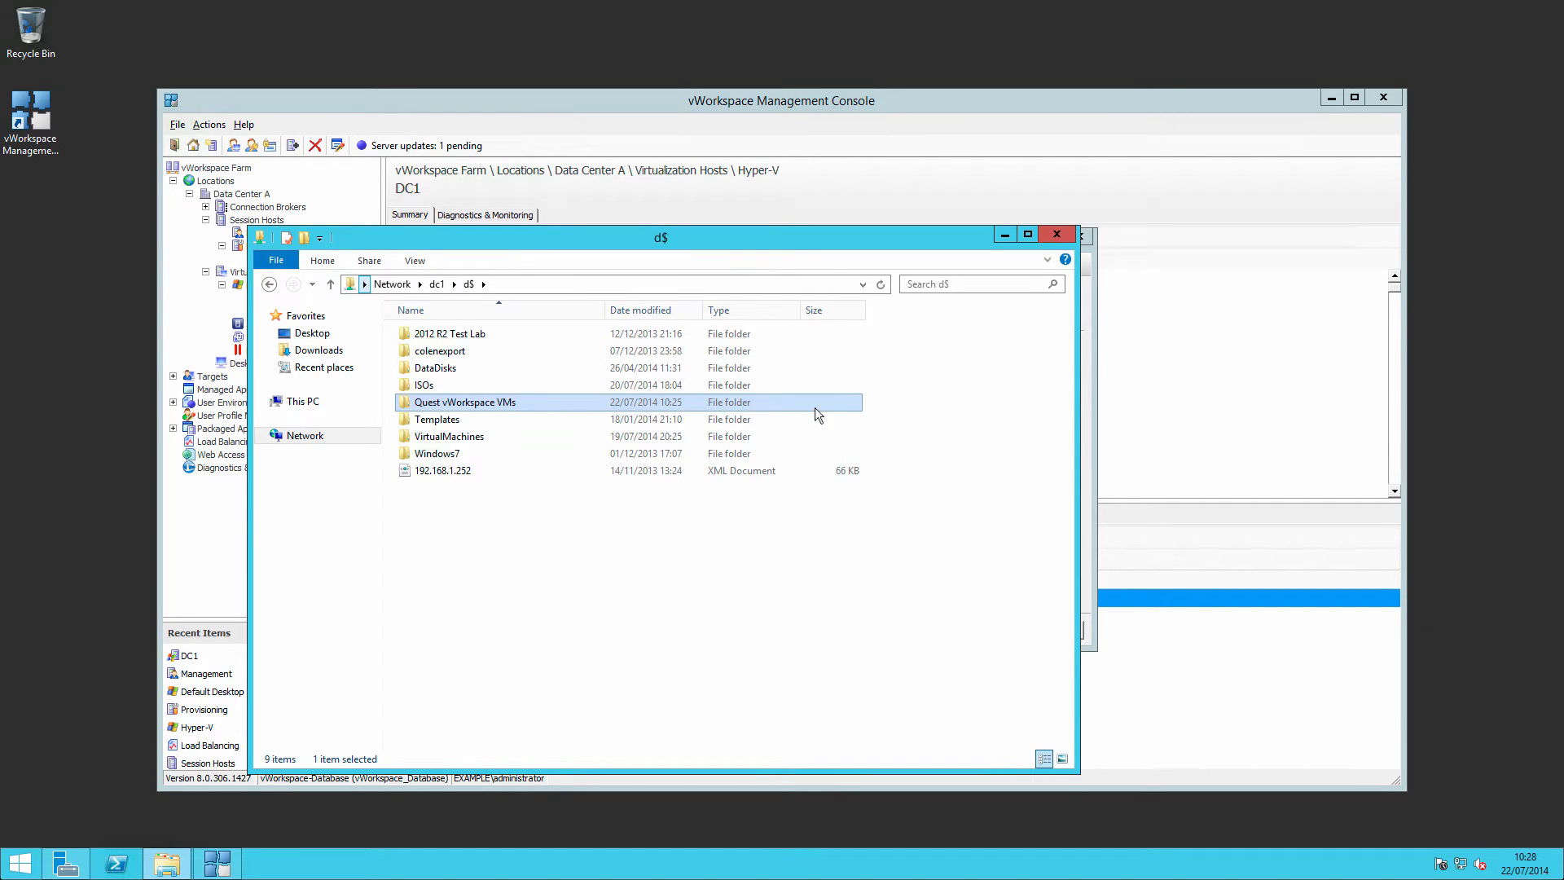
{"action": "key", "text": "F2"}
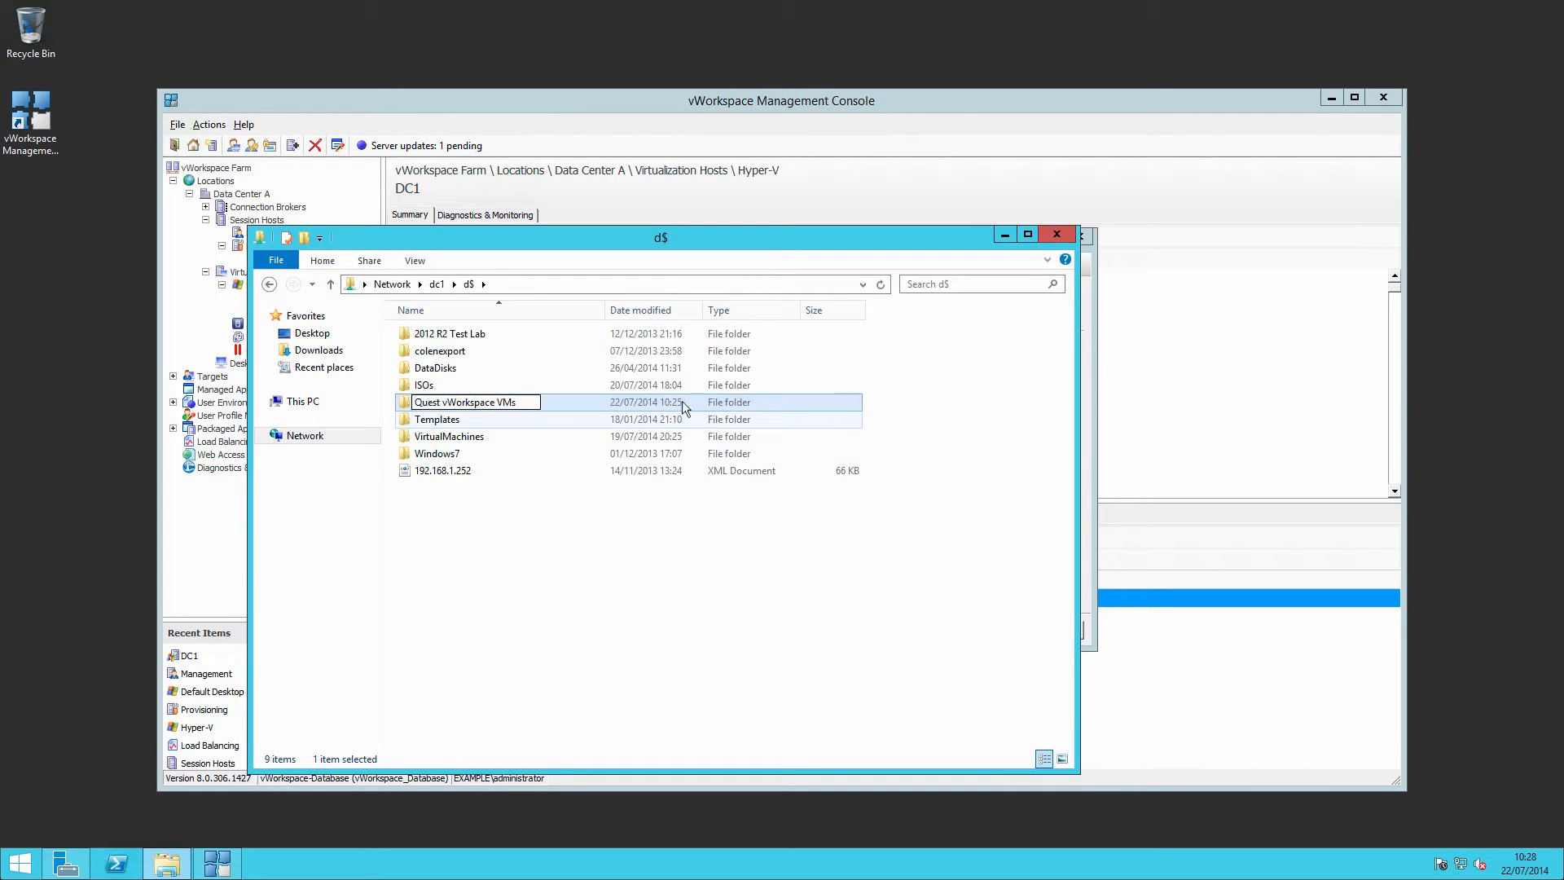
{"action": "left_click", "coordinate": [672, 405]}
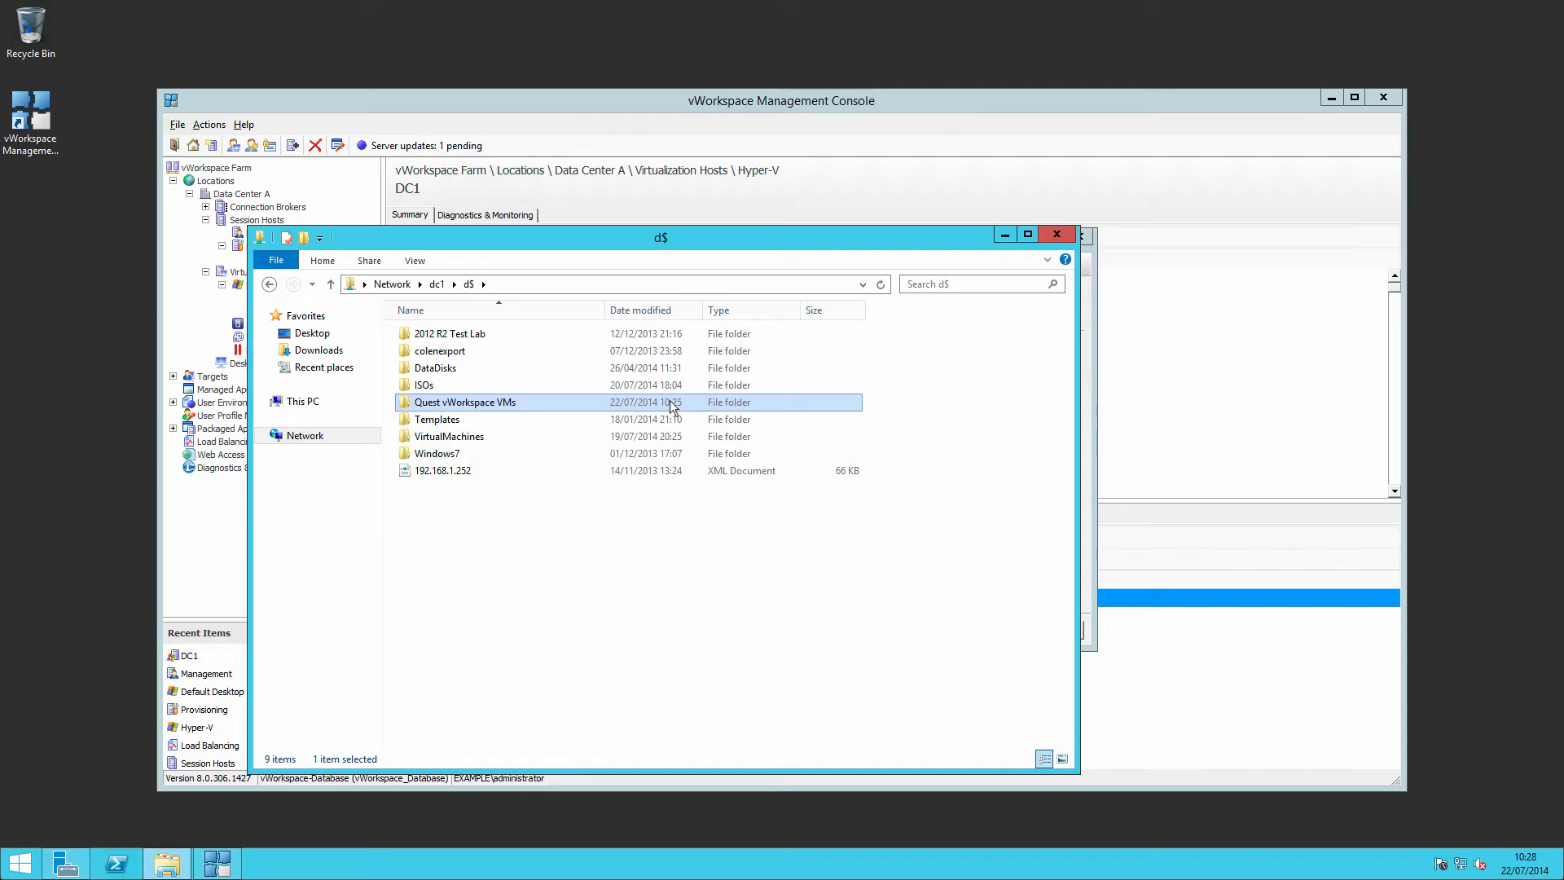
{"action": "double_click", "coordinate": [670, 403]}
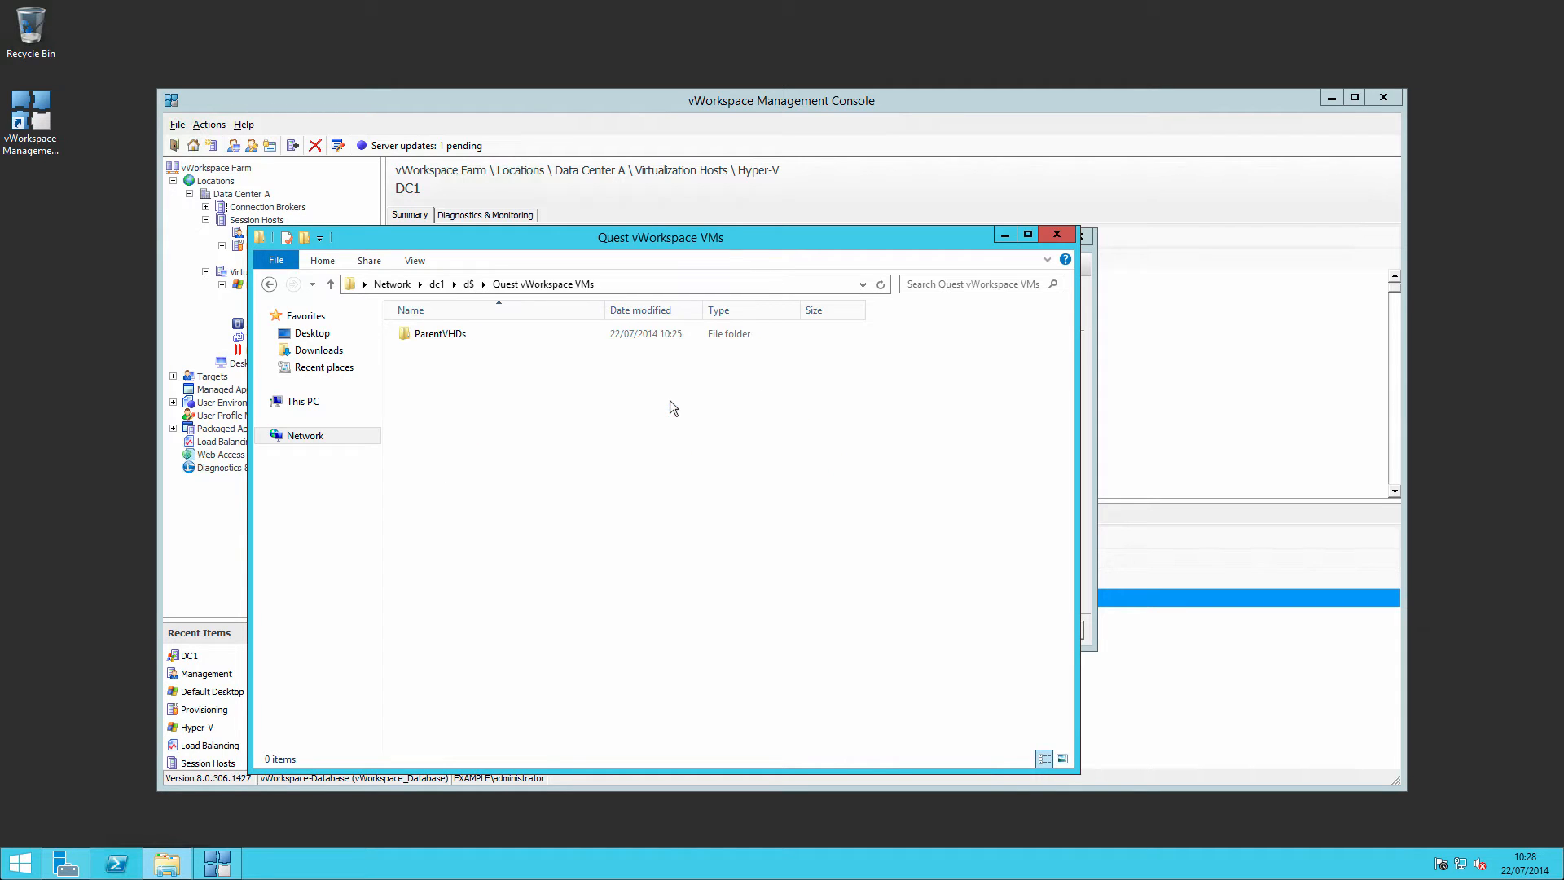
{"action": "left_click", "coordinate": [458, 336]}
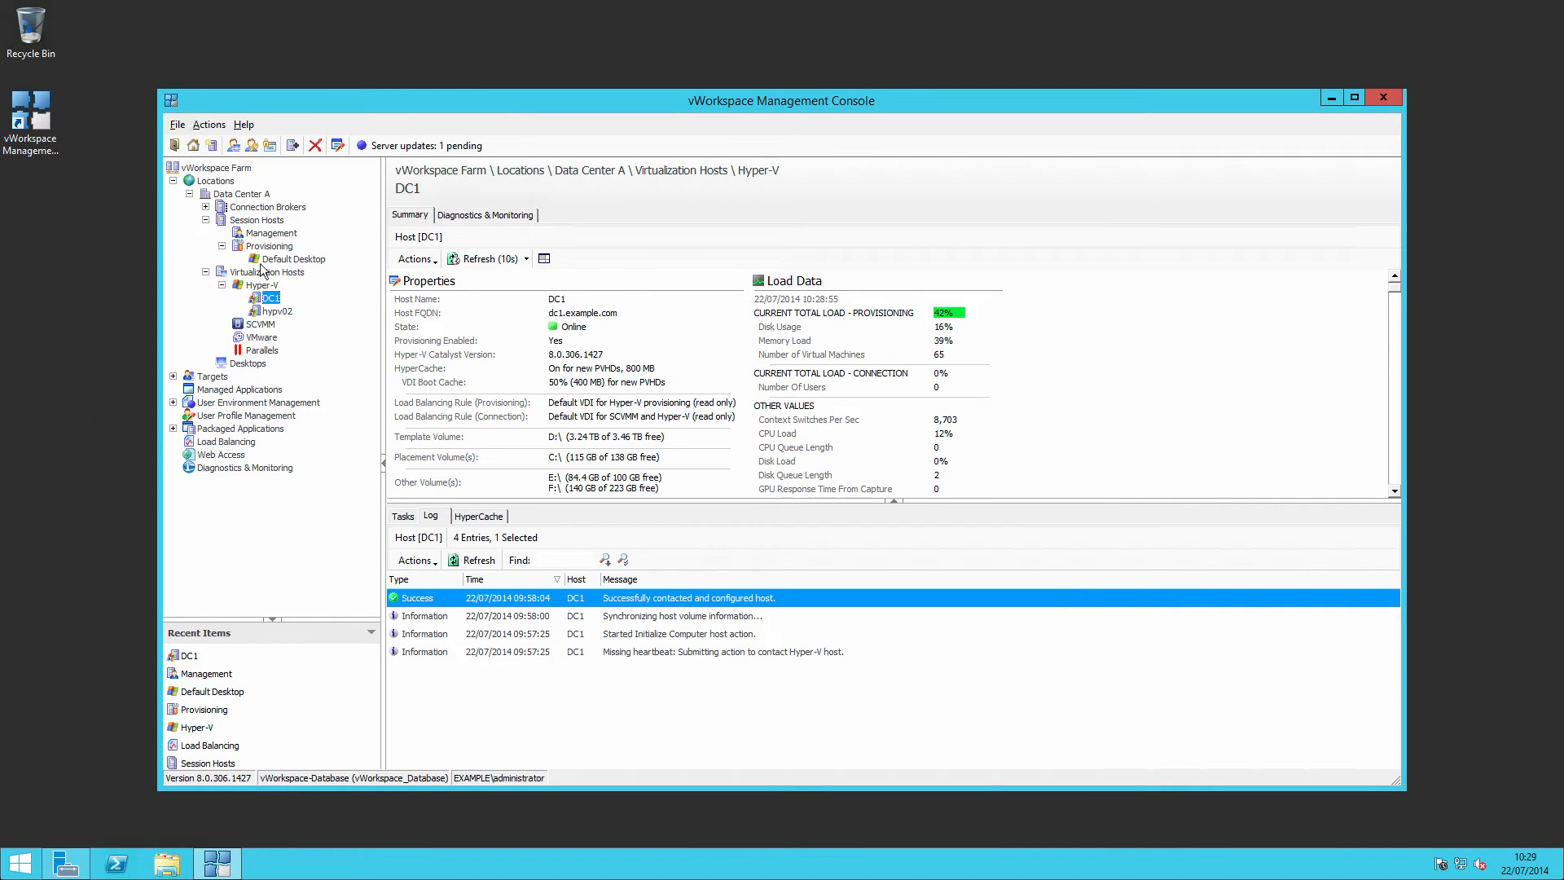
Check Default Desktop's eight vWork computers are online via vWork-003, then view the Hyper-V hosts overview.
{"action": "left_click", "coordinate": [267, 260]}
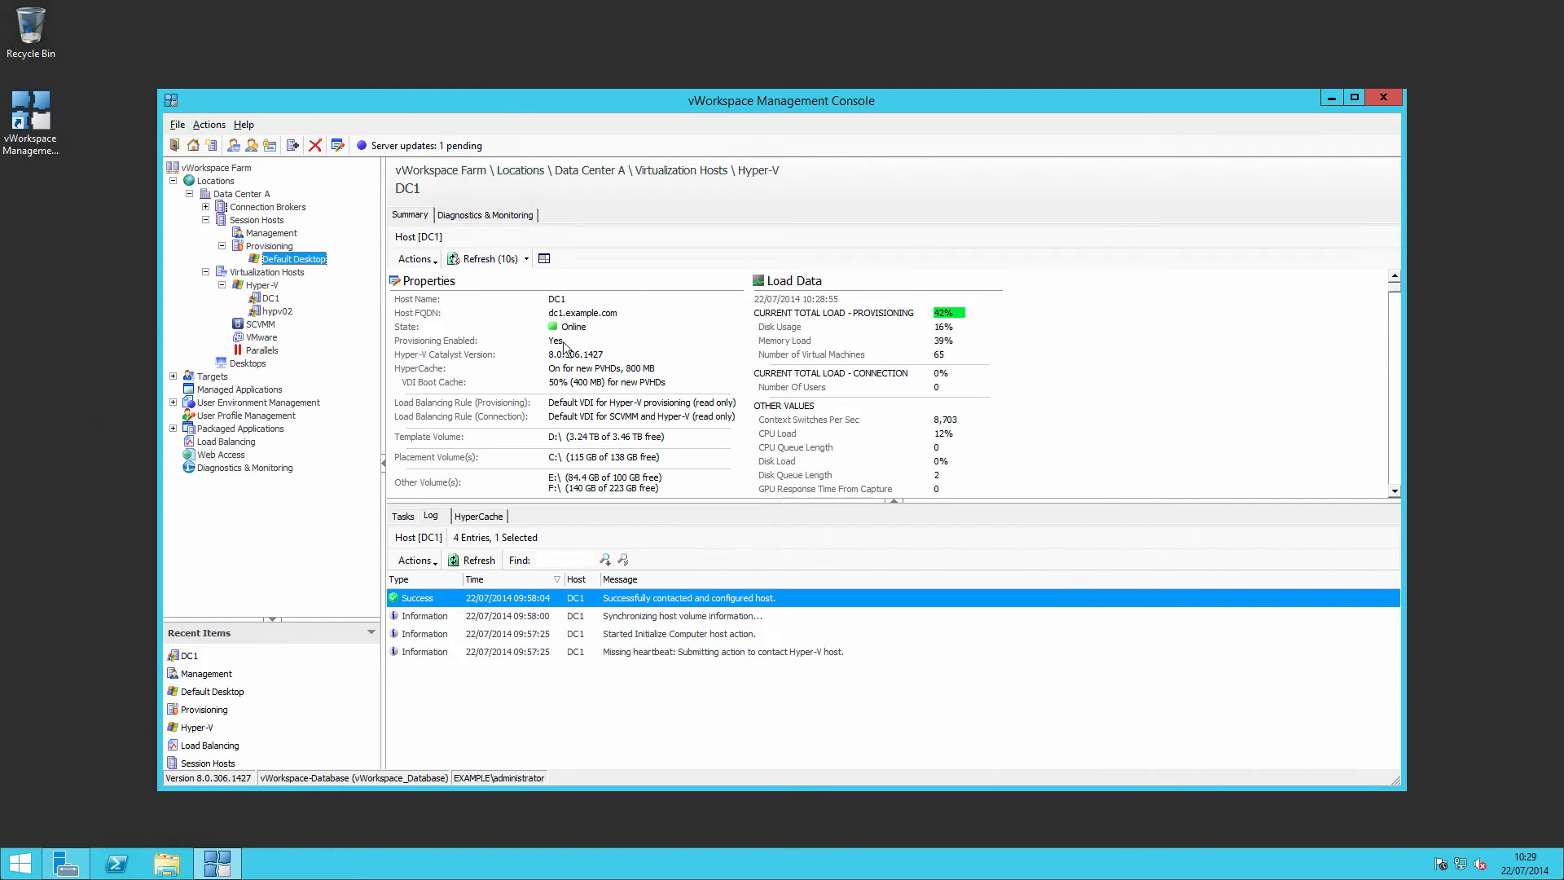
{"action": "left_click", "coordinate": [308, 260]}
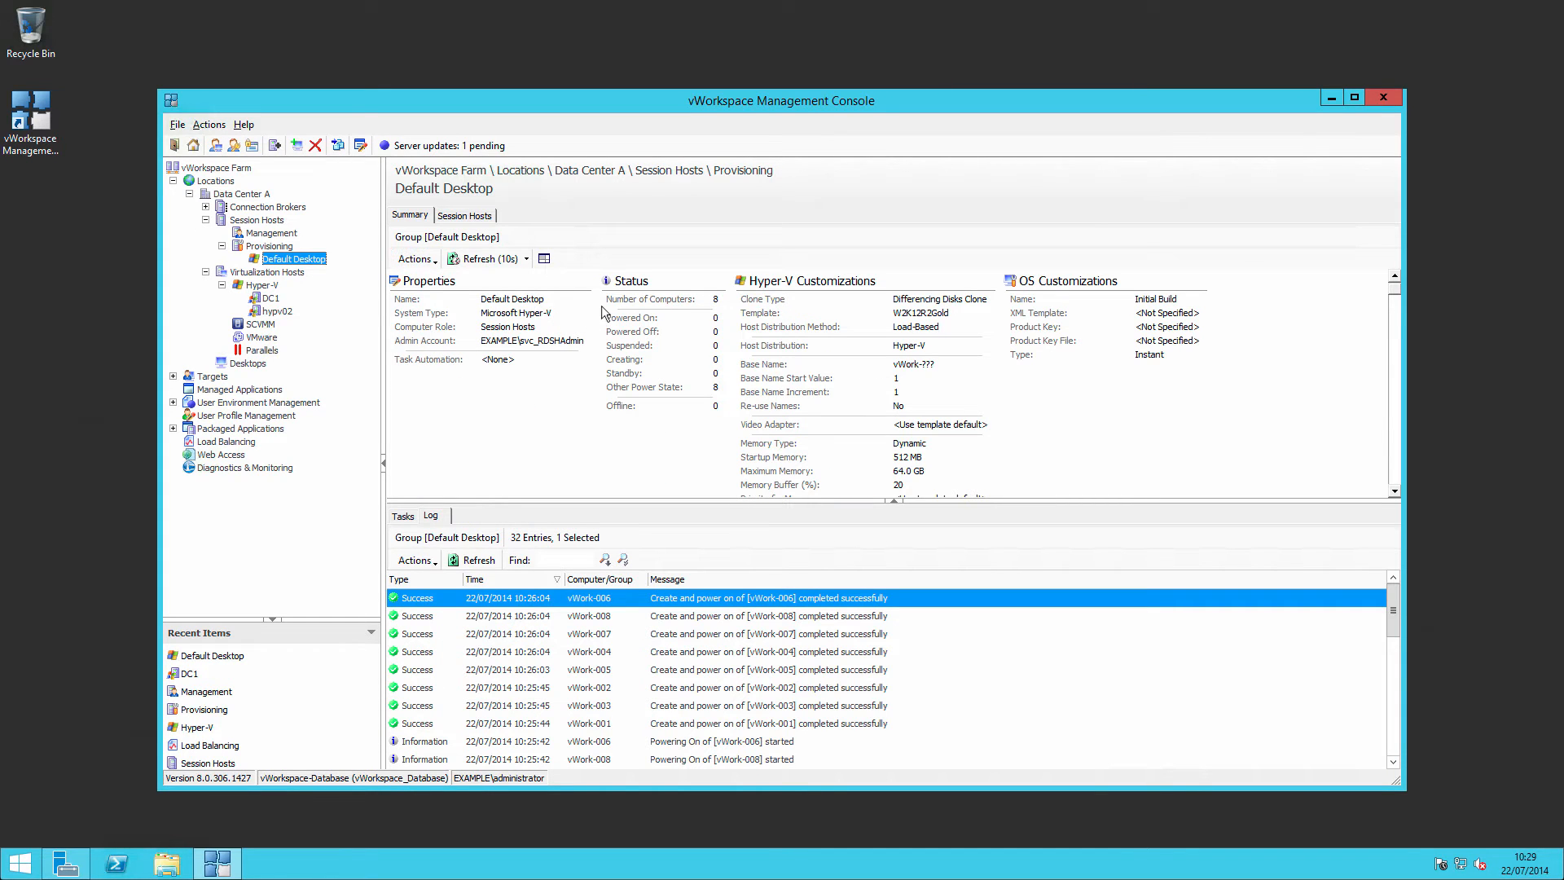
{"action": "left_click", "coordinate": [474, 215]}
{"action": "left_click", "coordinate": [603, 369]}
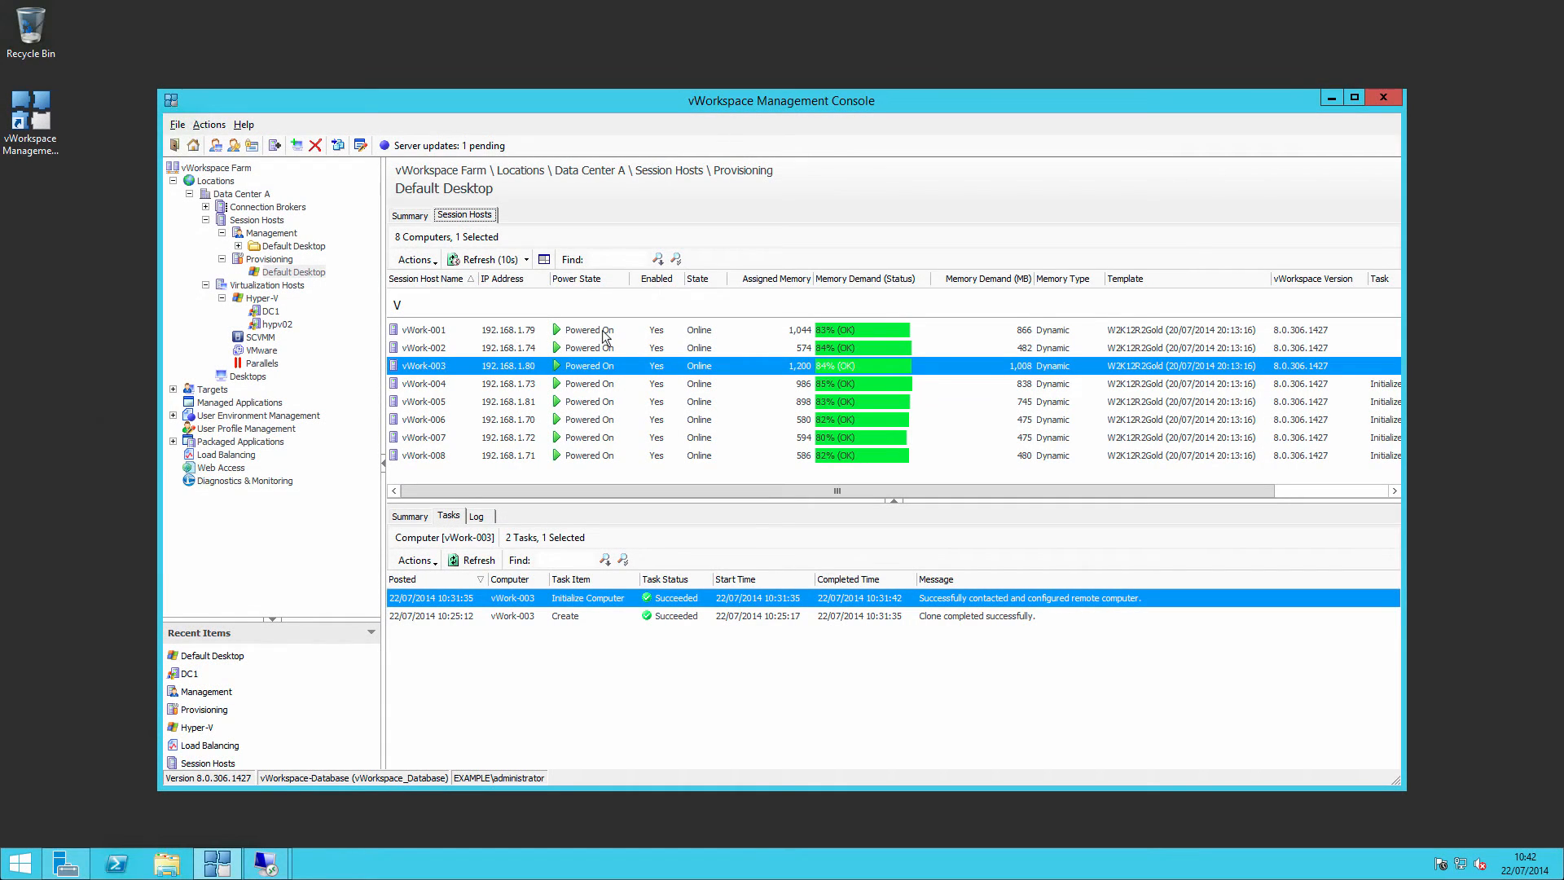
{"action": "left_click", "coordinate": [266, 300]}
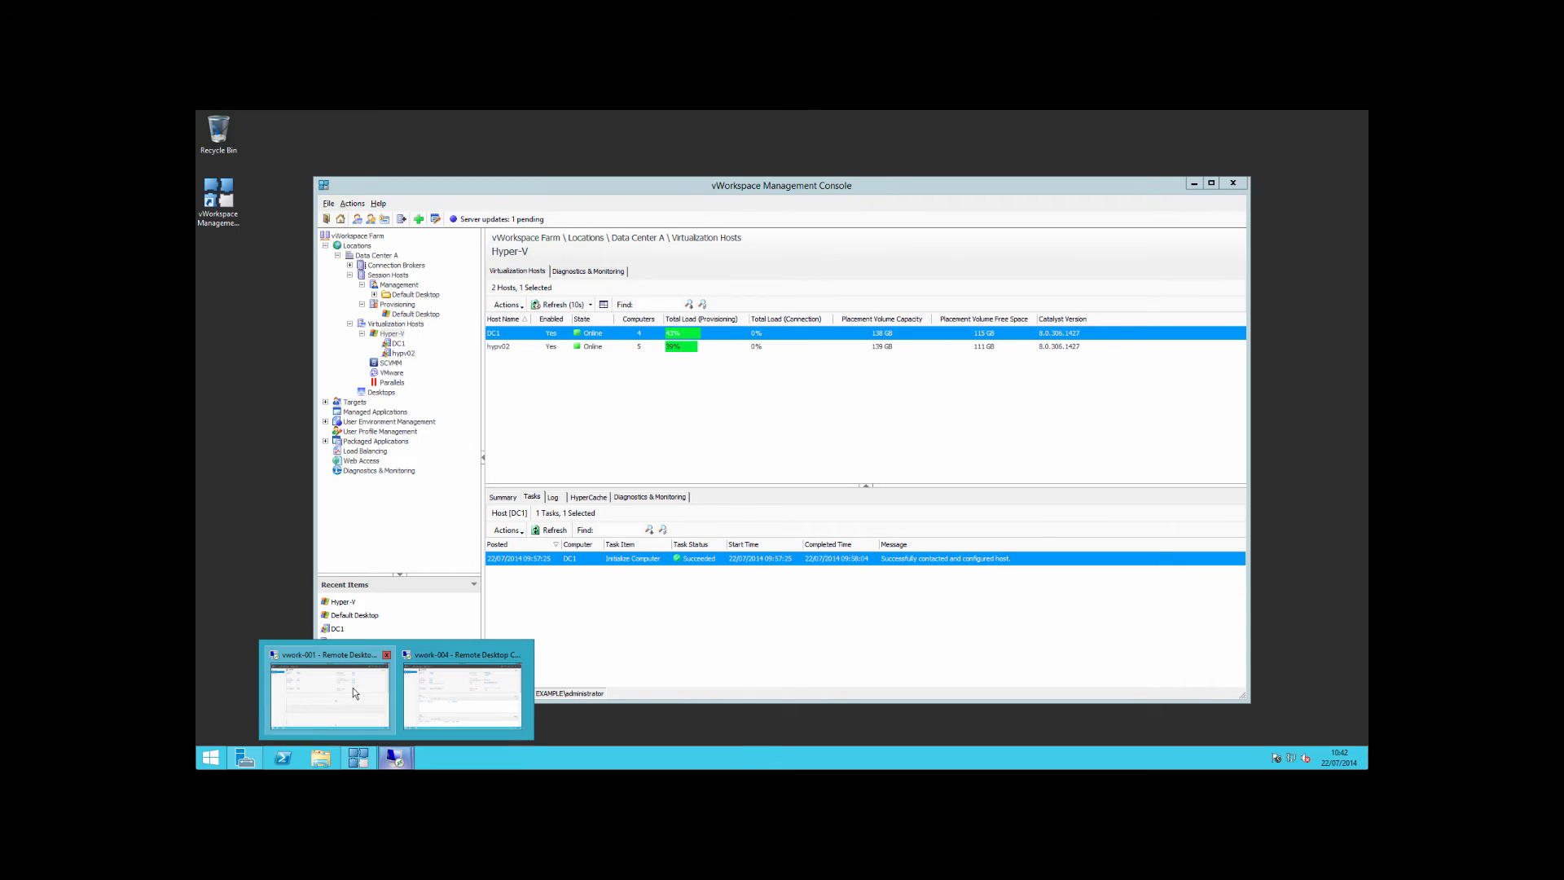
{"action": "left_click", "coordinate": [354, 688]}
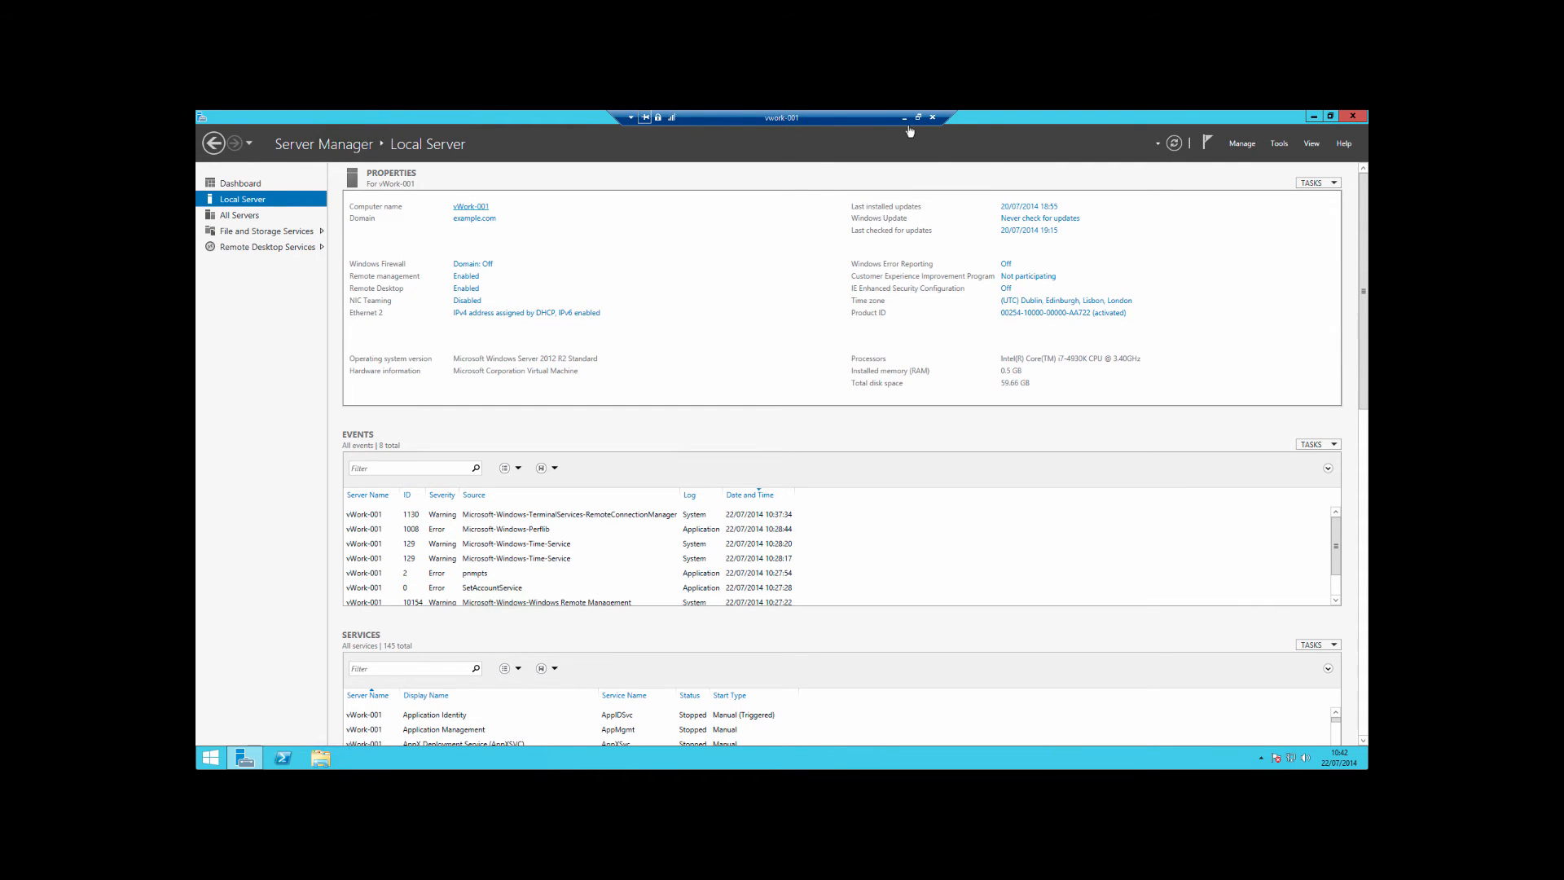
{"action": "mouse_move", "coordinate": [902, 119]}
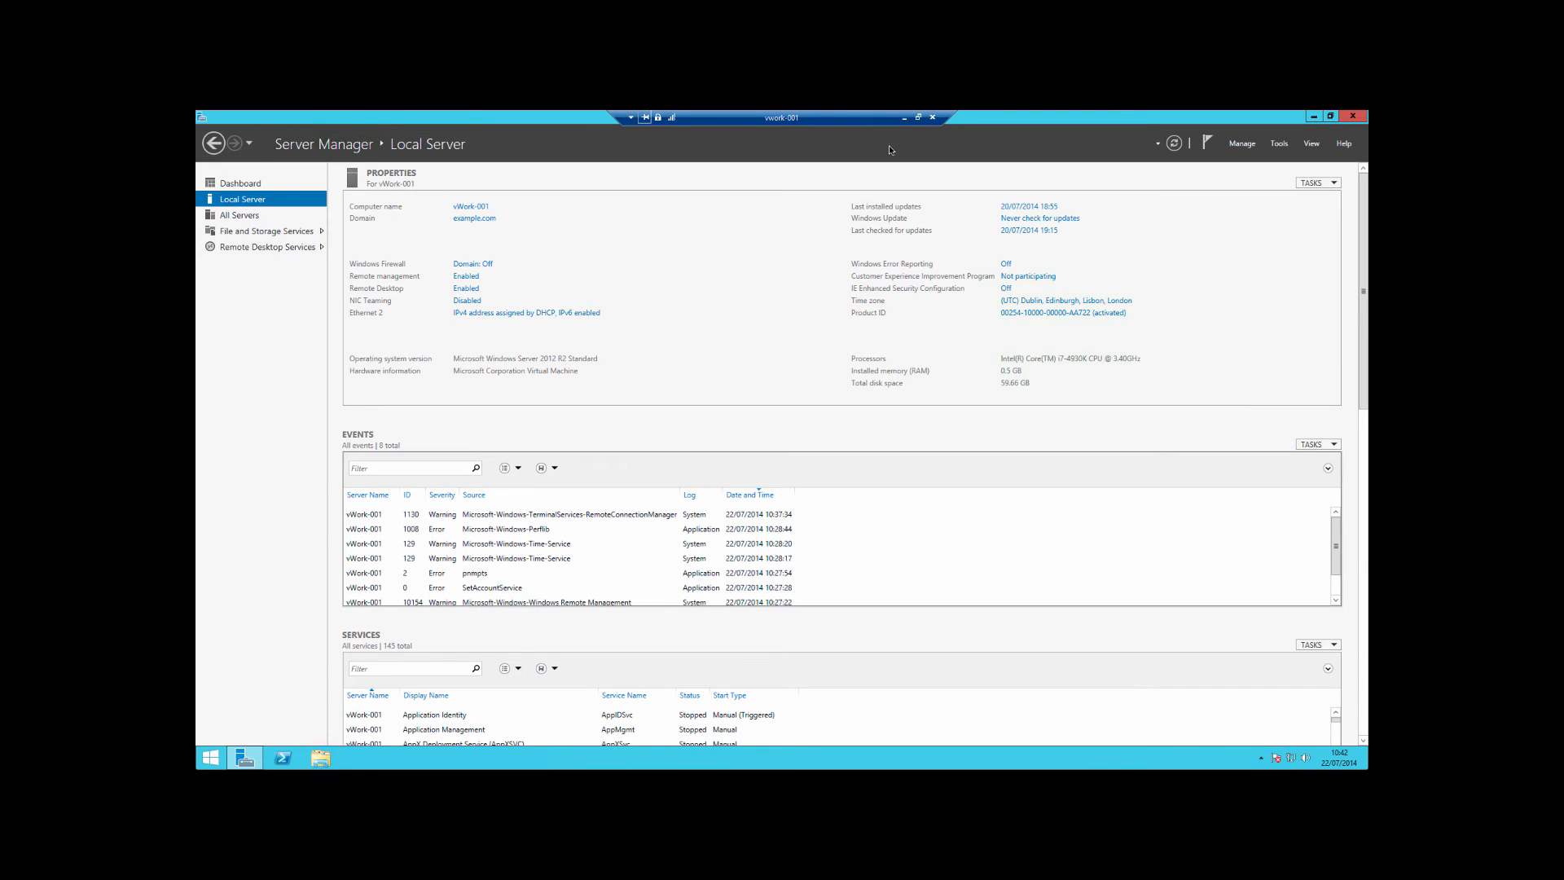
{"action": "left_click", "coordinate": [905, 118]}
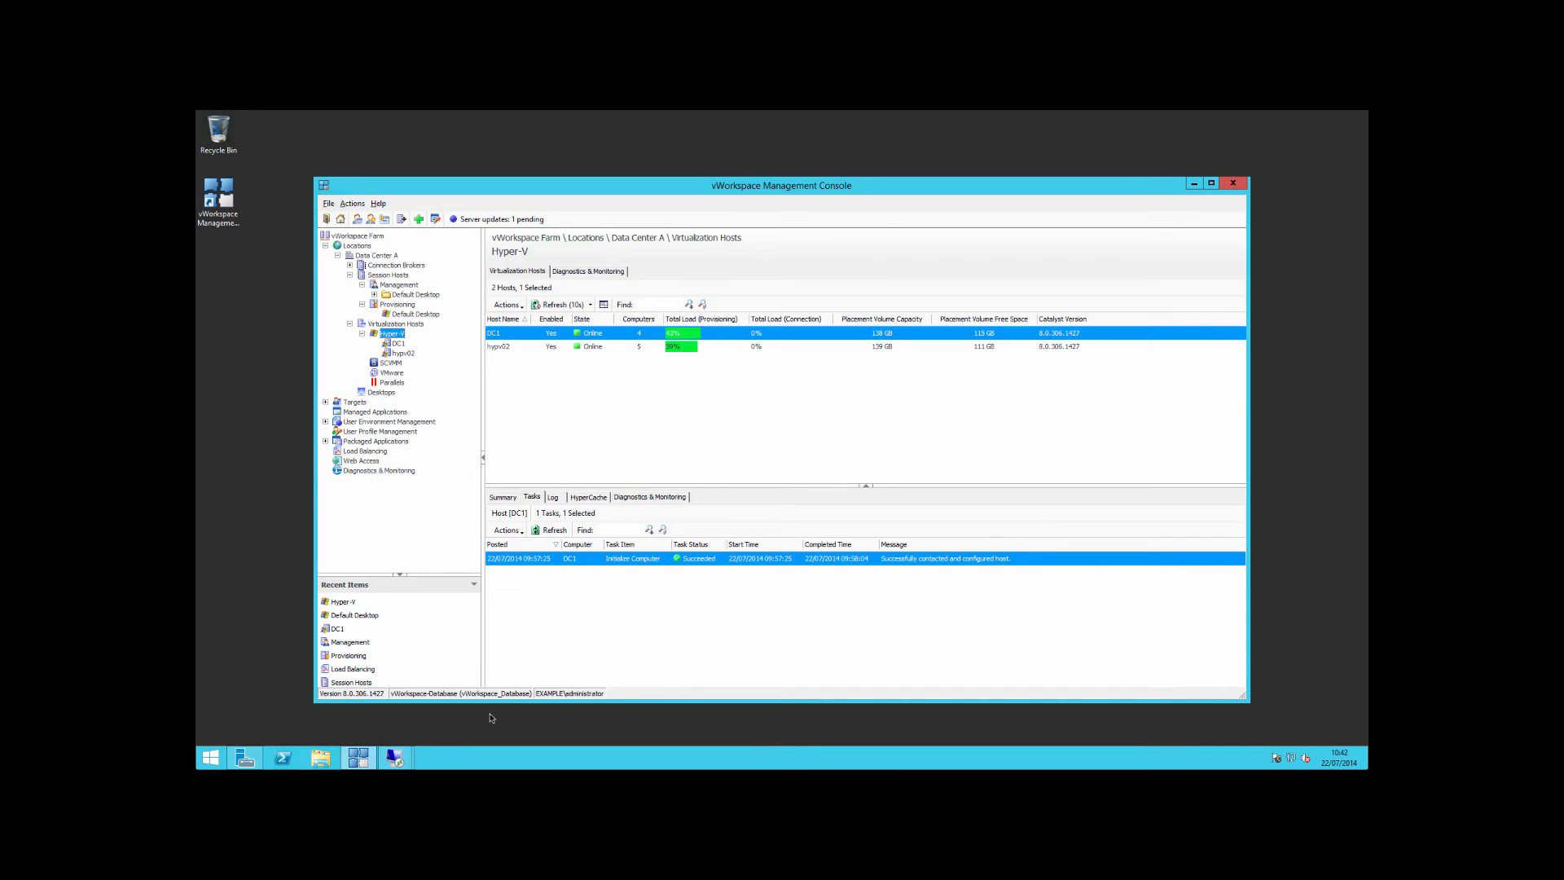
{"action": "left_click", "coordinate": [390, 756]}
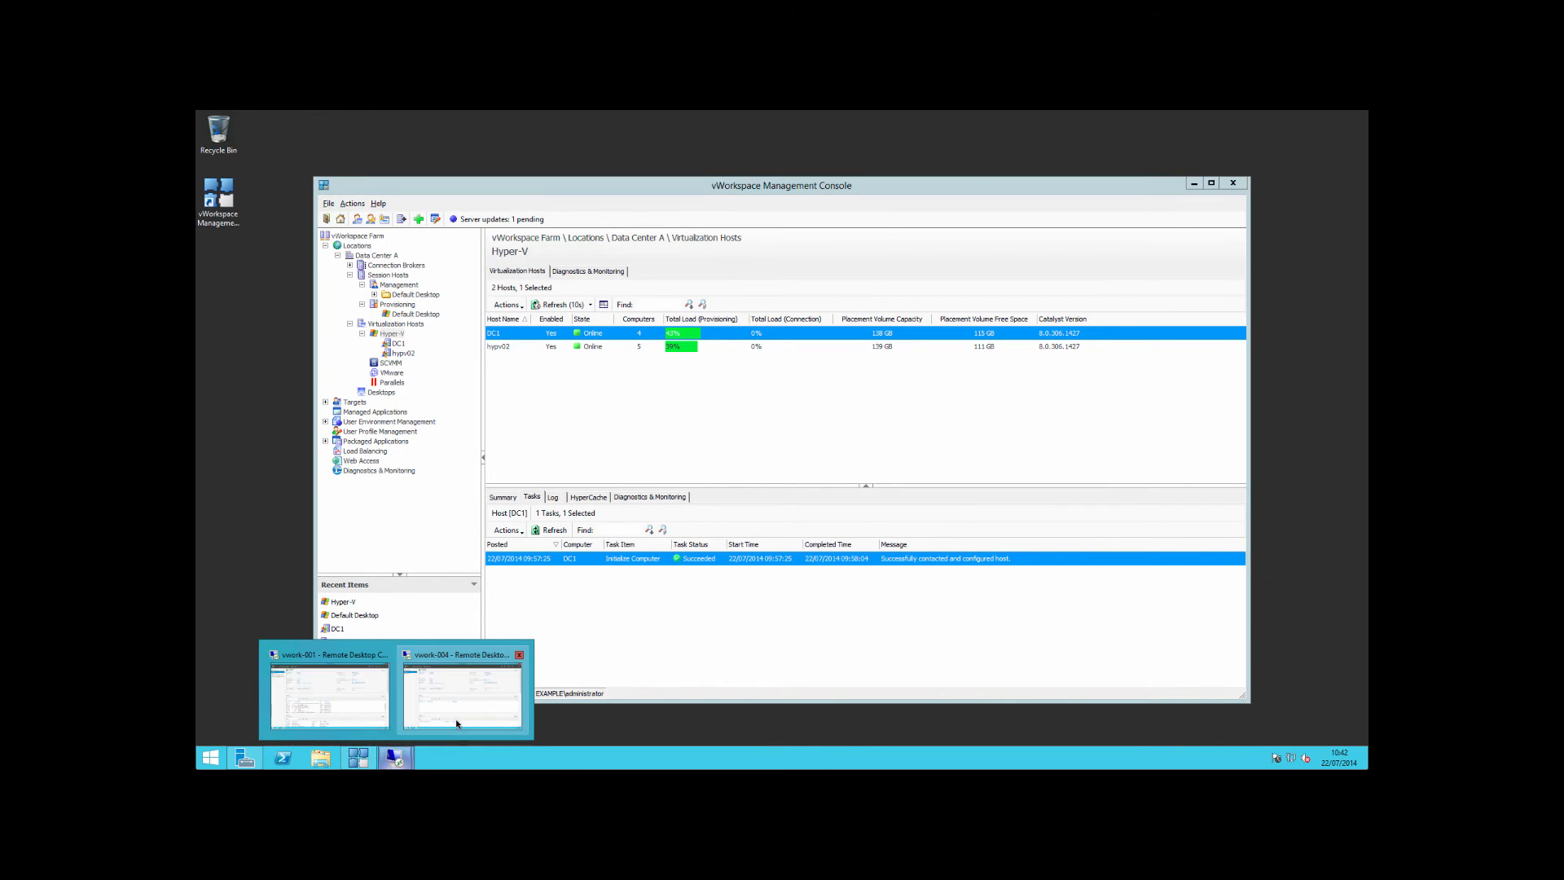
{"action": "left_click", "coordinate": [461, 697]}
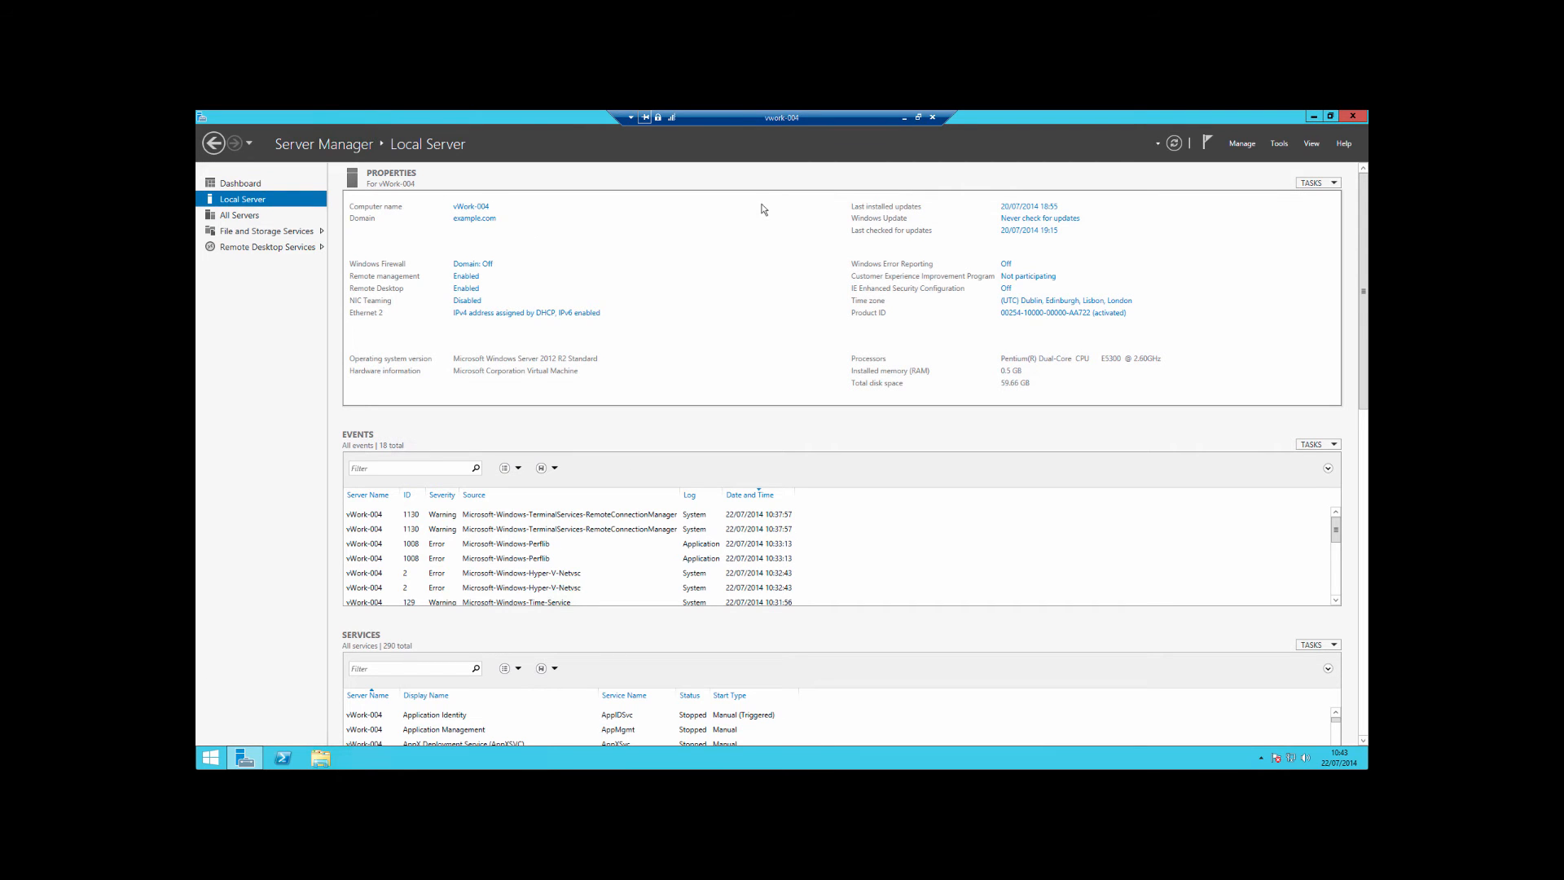
{"action": "left_click", "coordinate": [902, 118]}
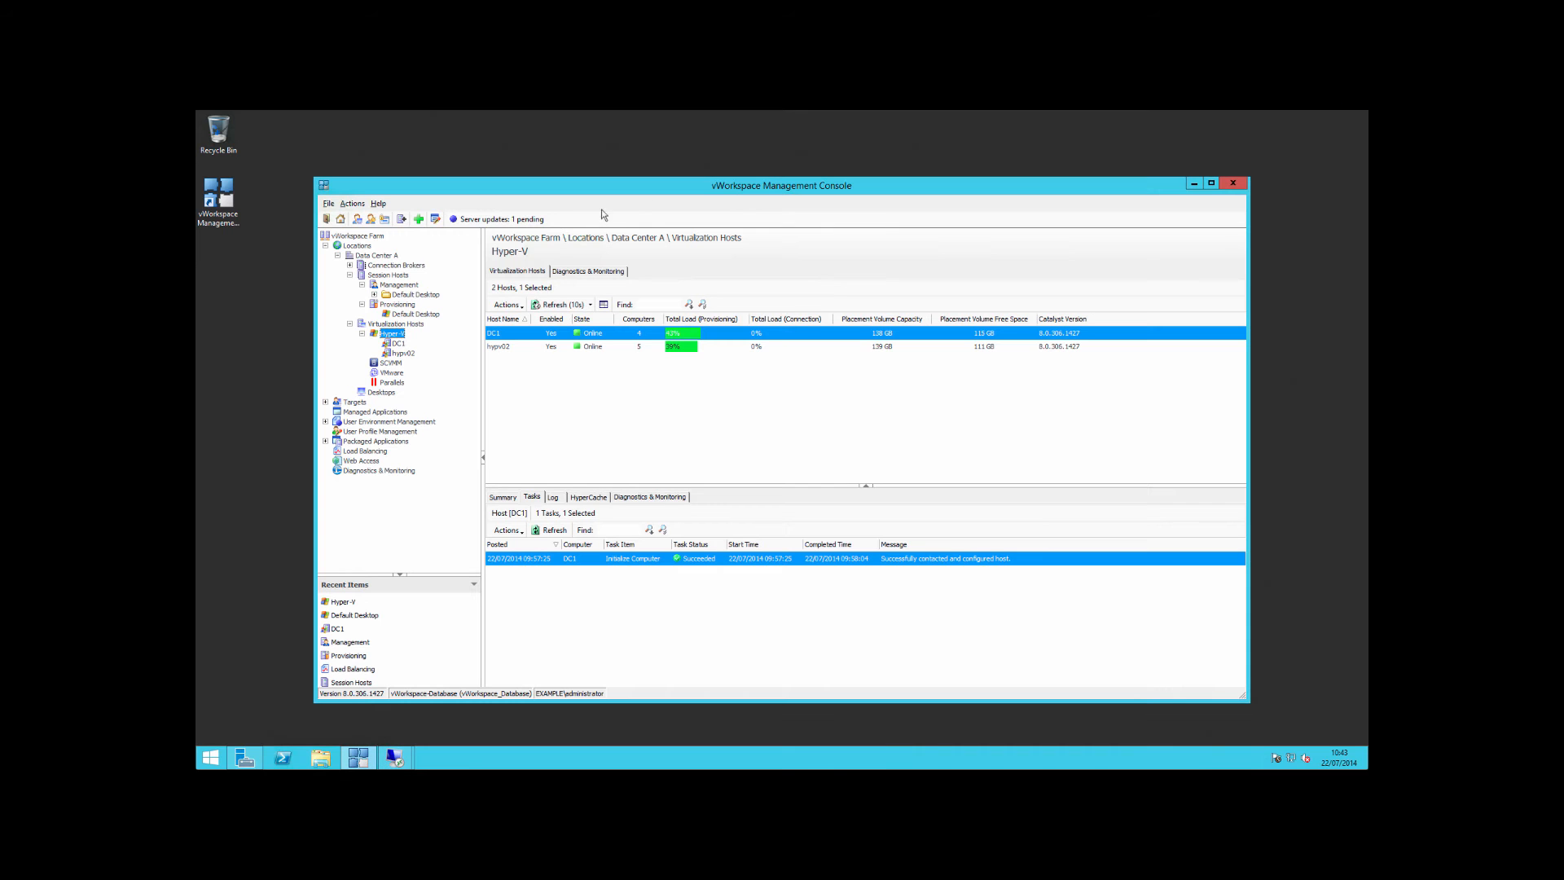
Expand Management's Default Desktop to list vWork-001–008, then select the provisioning Default Desktop group.
{"action": "left_click", "coordinate": [374, 294]}
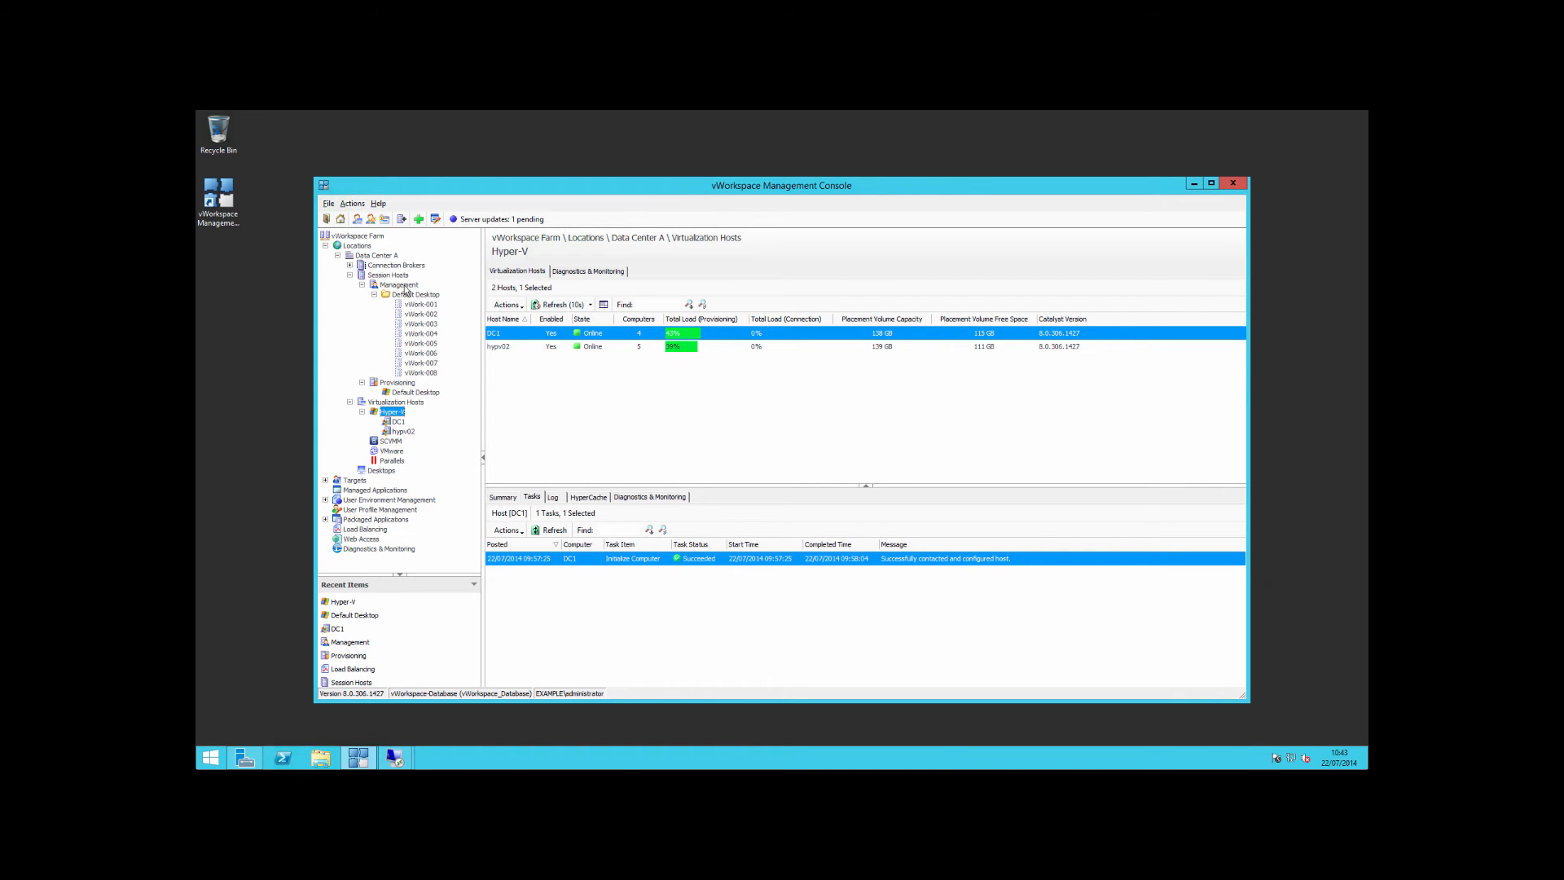
{"action": "right_click", "coordinate": [412, 295]}
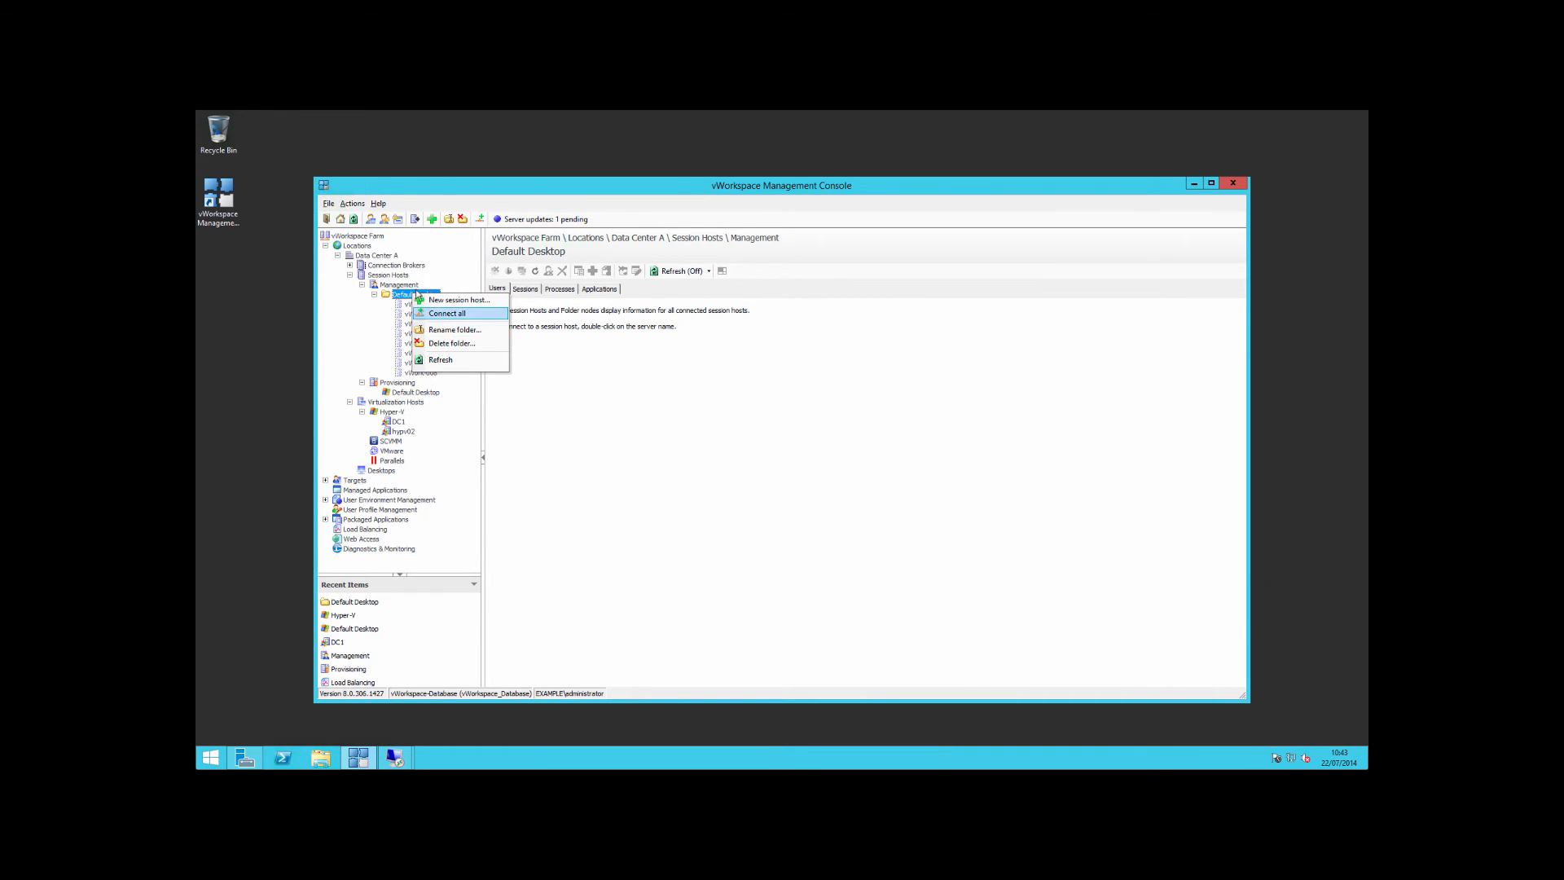
{"action": "left_click", "coordinate": [399, 390]}
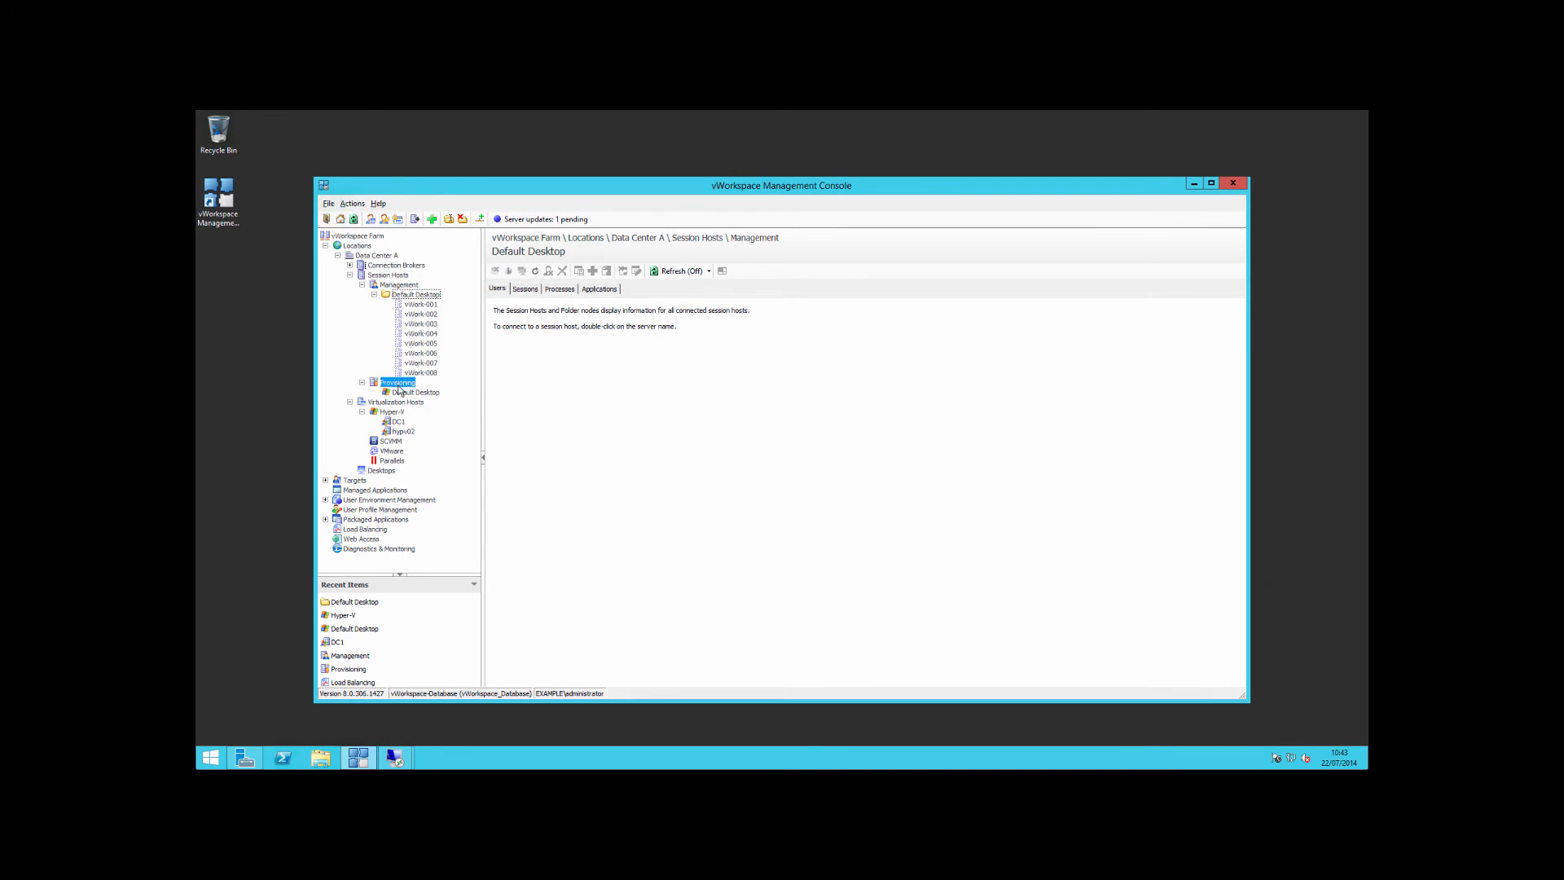
{"action": "left_click", "coordinate": [411, 393]}
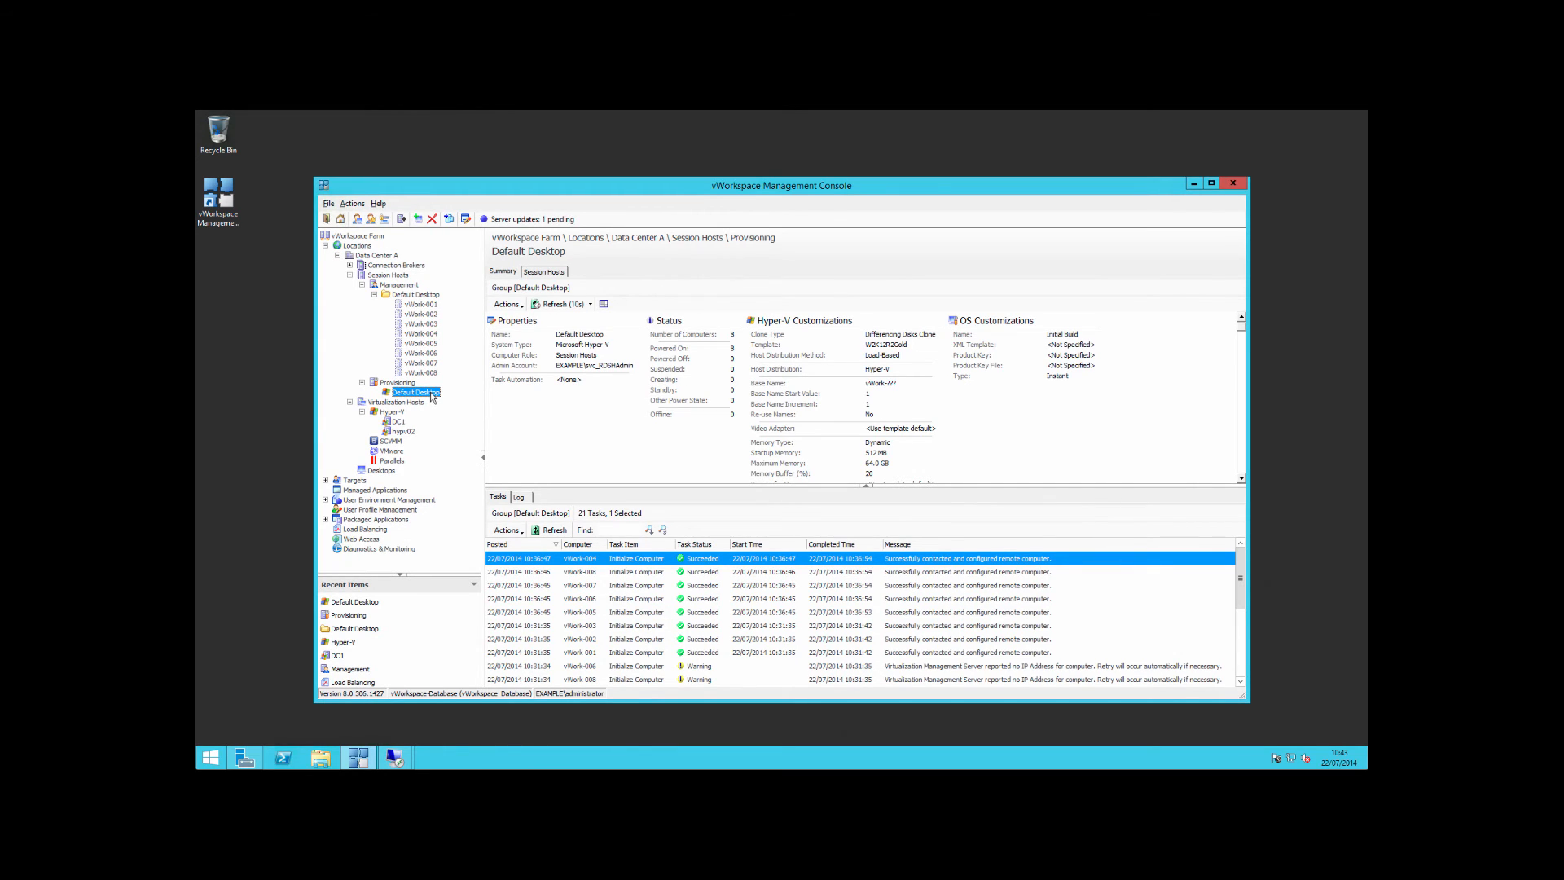
Review the Default Desktop group's Provisioning Settings, cancel without changes, then bring up the Locations actions.
{"action": "right_click", "coordinate": [433, 397]}
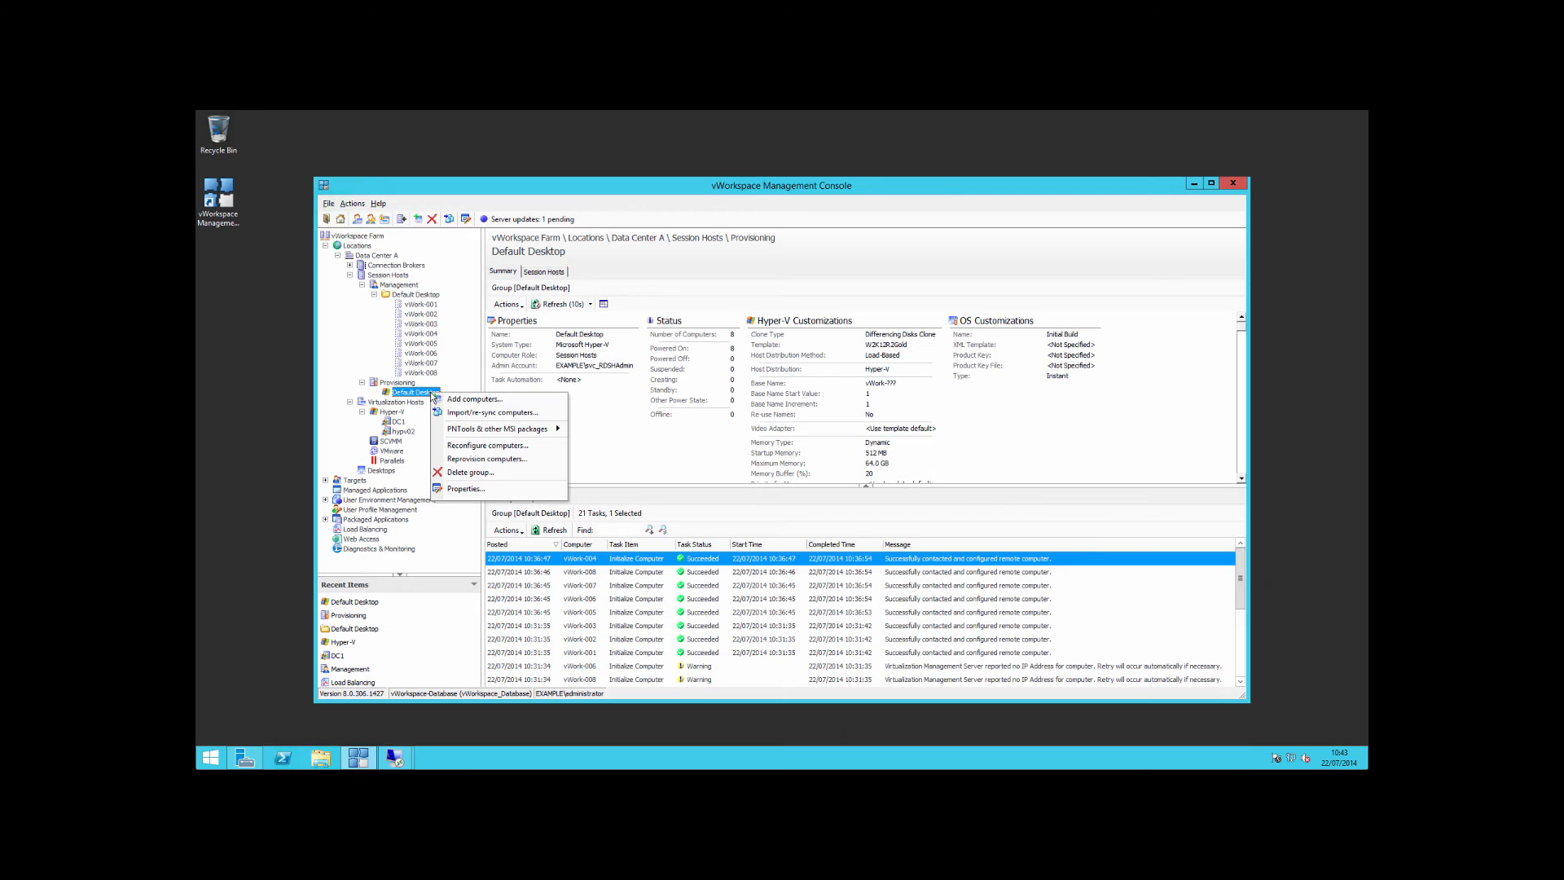
{"action": "left_click", "coordinate": [462, 487]}
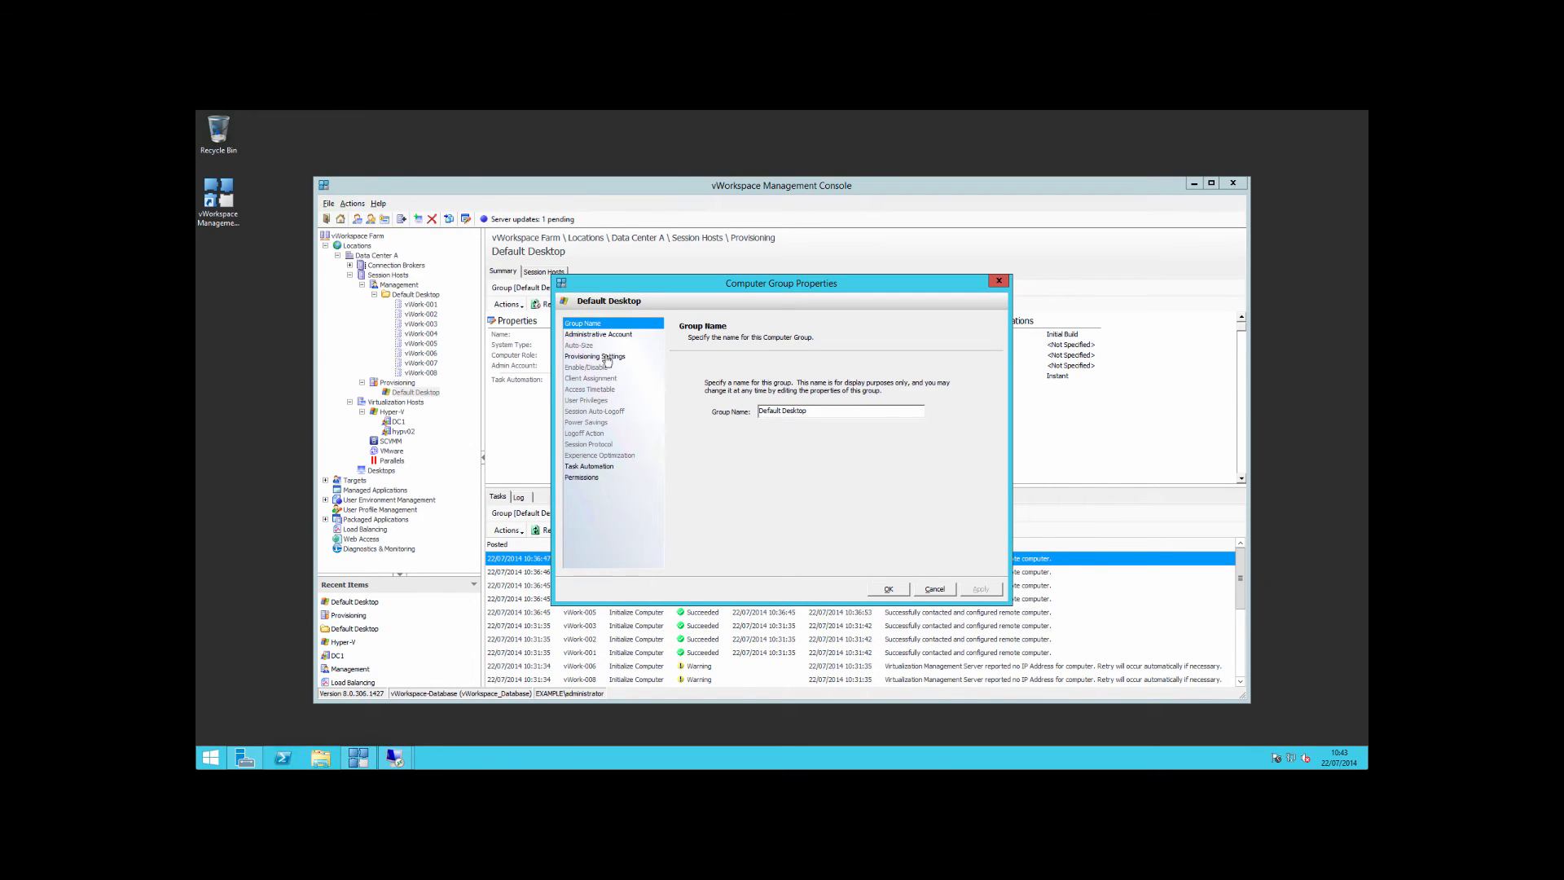
{"action": "left_click", "coordinate": [606, 357]}
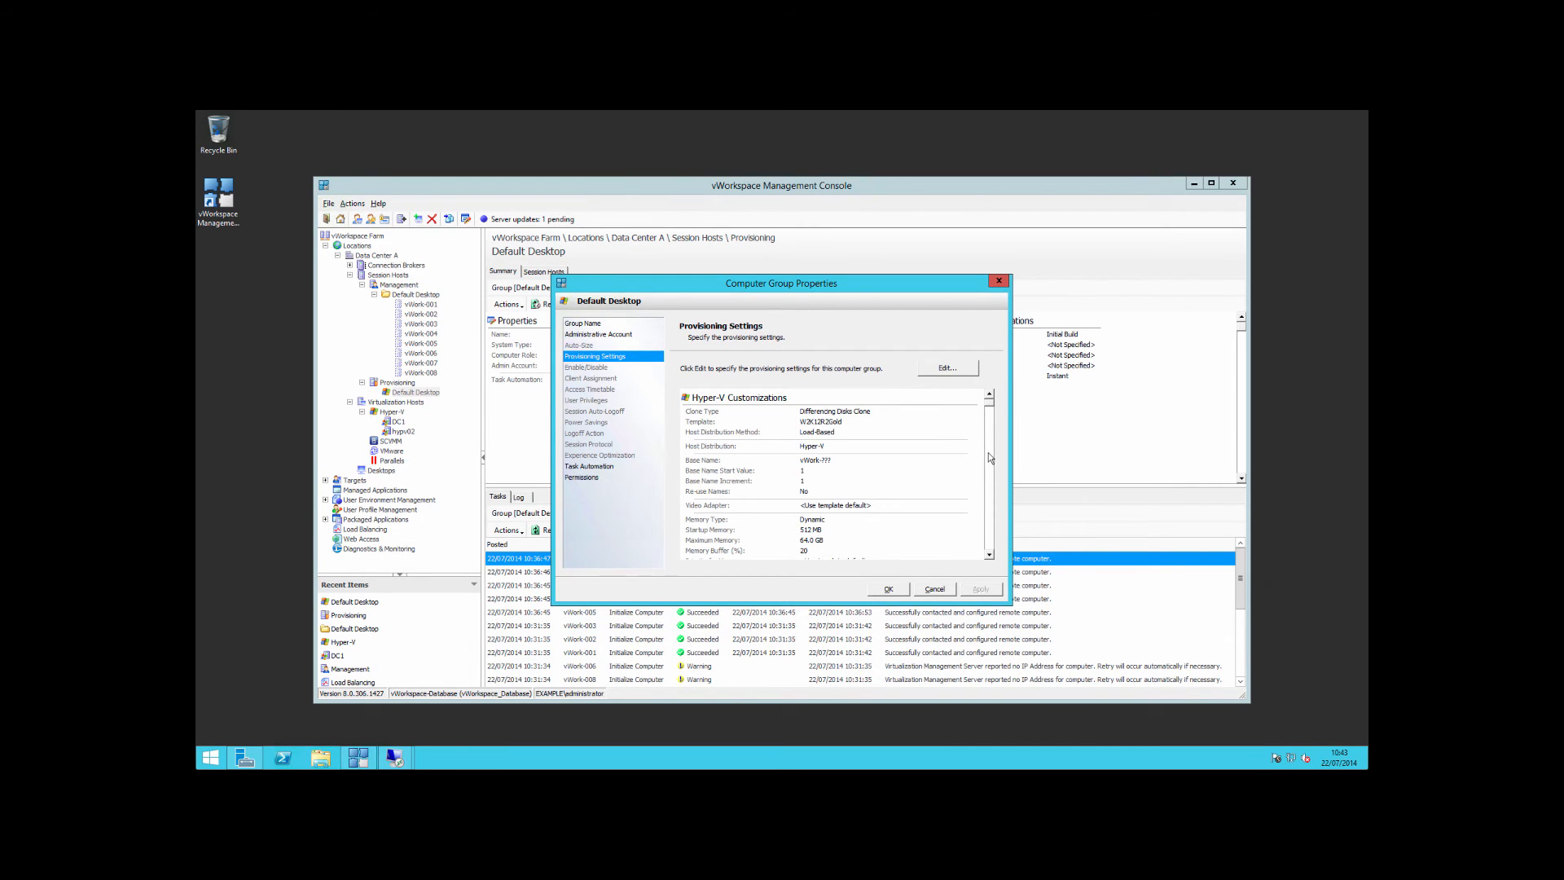
{"action": "scroll", "coordinate": [989, 463], "scroll_direction": "down", "scroll_amount": 2}
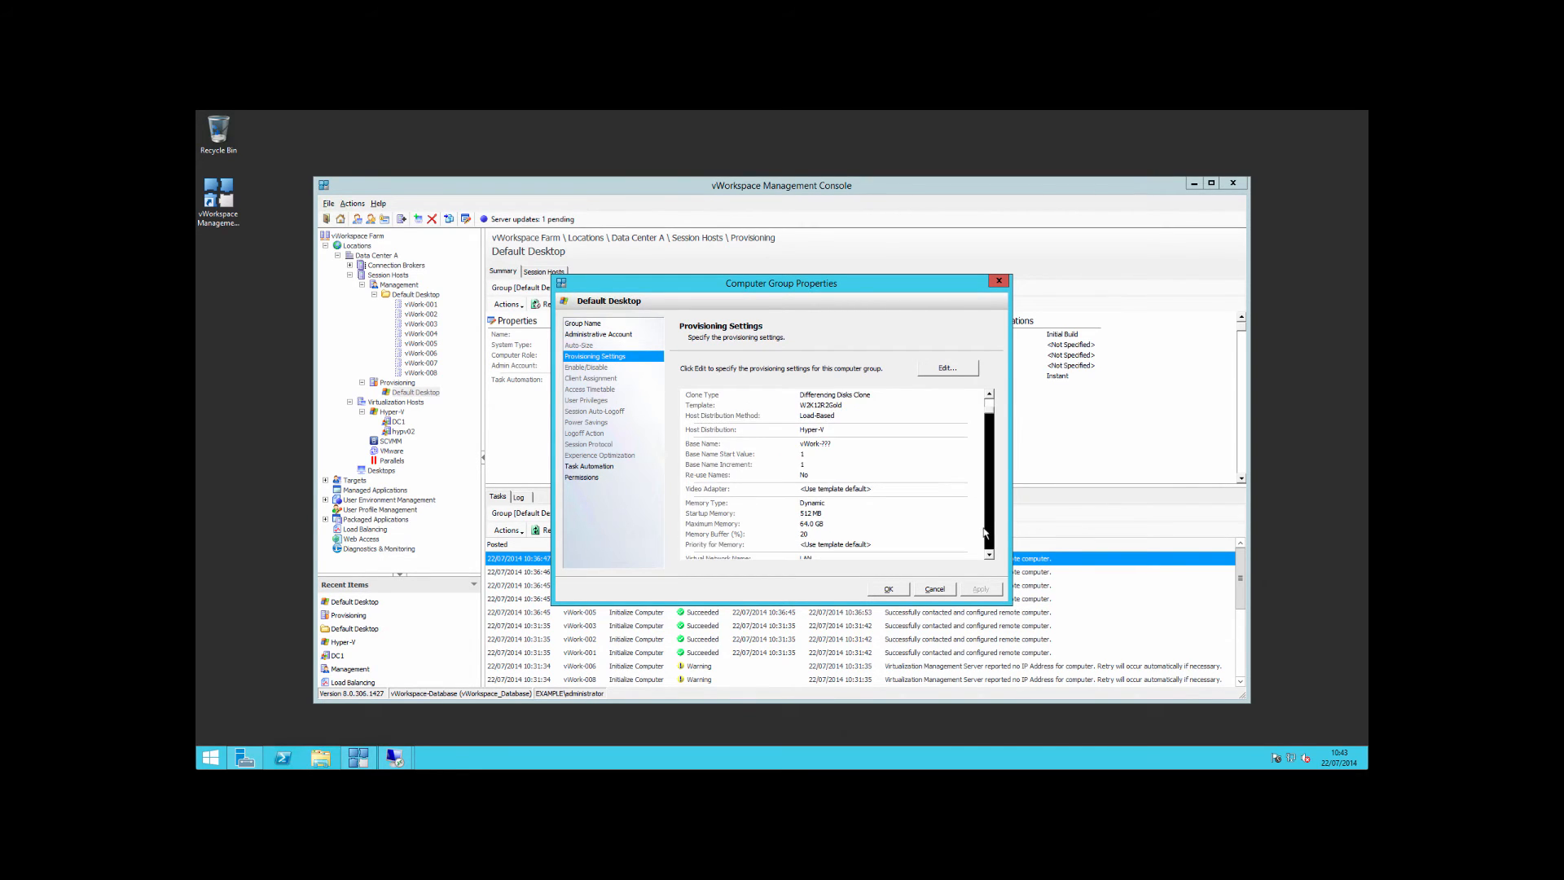
{"action": "left_click", "coordinate": [935, 590]}
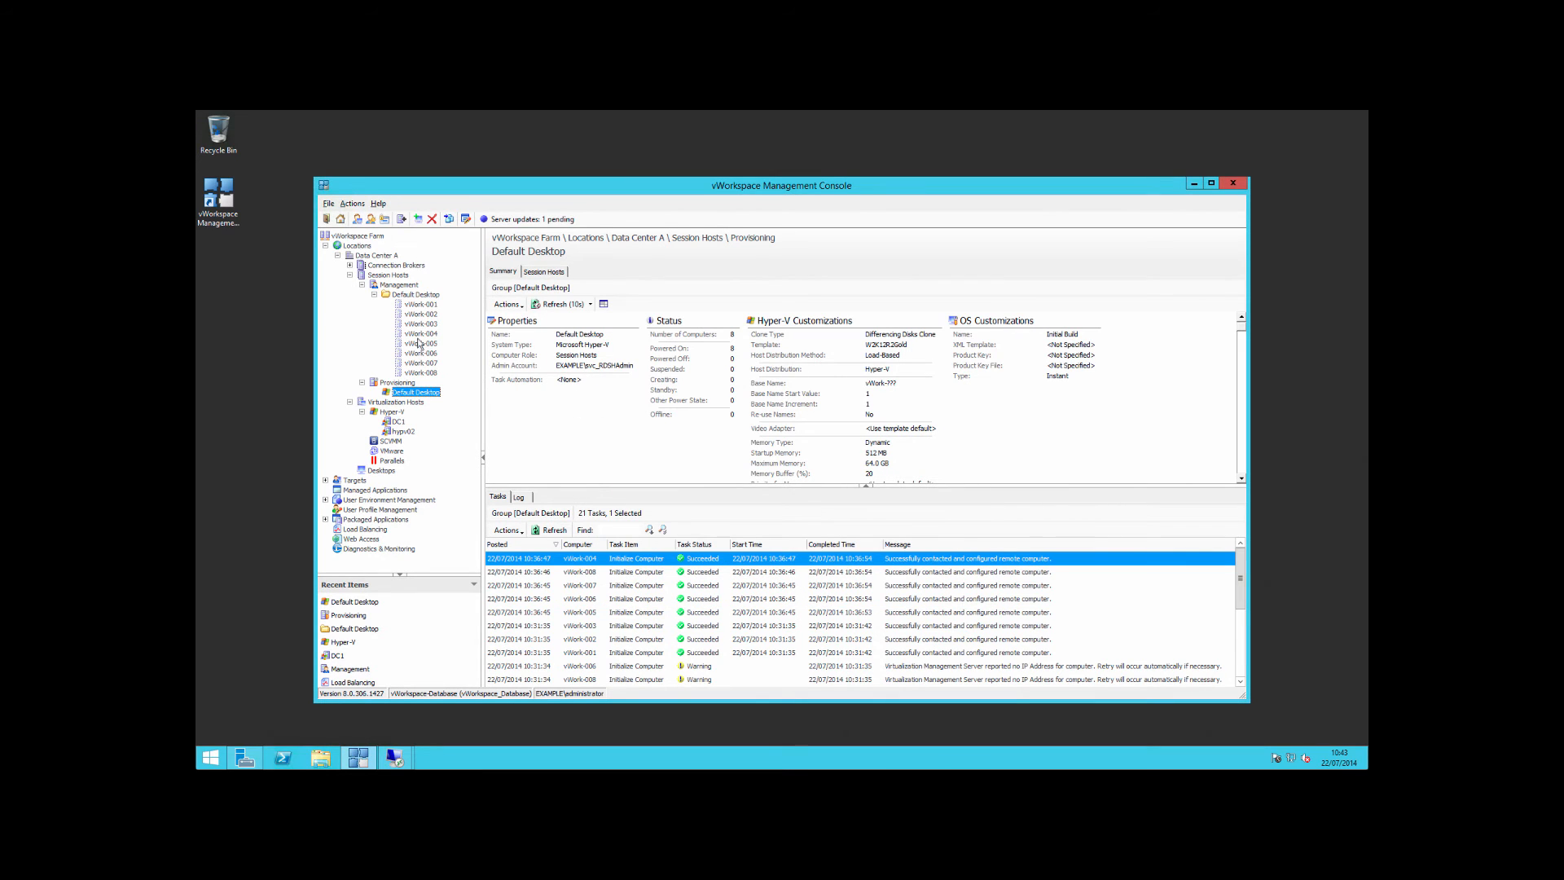
{"action": "right_click", "coordinate": [366, 246]}
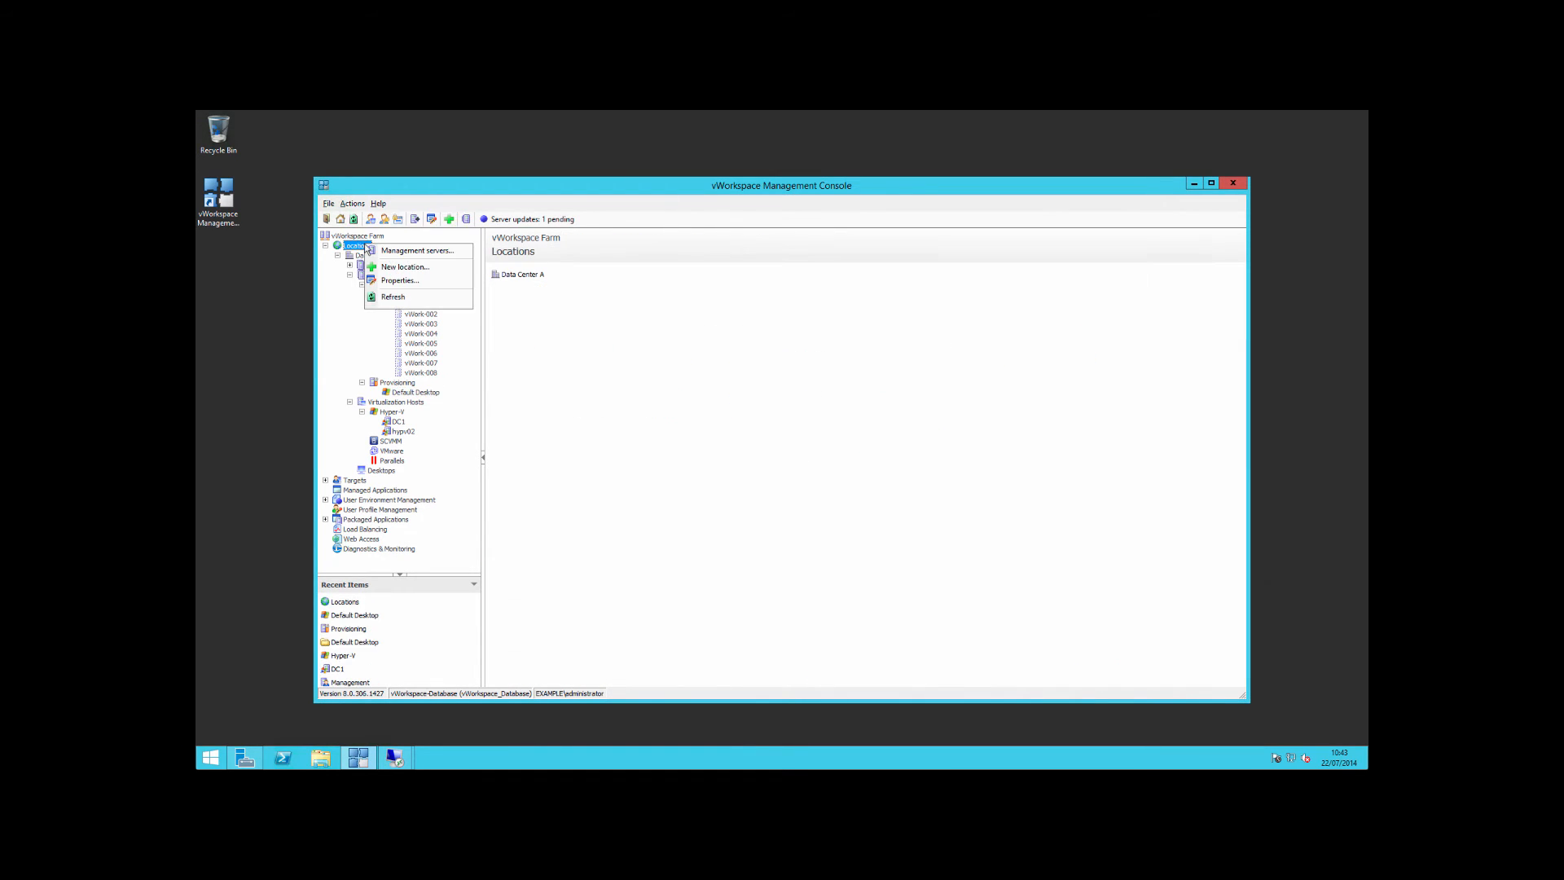
Open Locations properties and review license pool, session auto-logoff, RDP connection and HyperCache settings.
{"action": "left_click", "coordinate": [400, 280]}
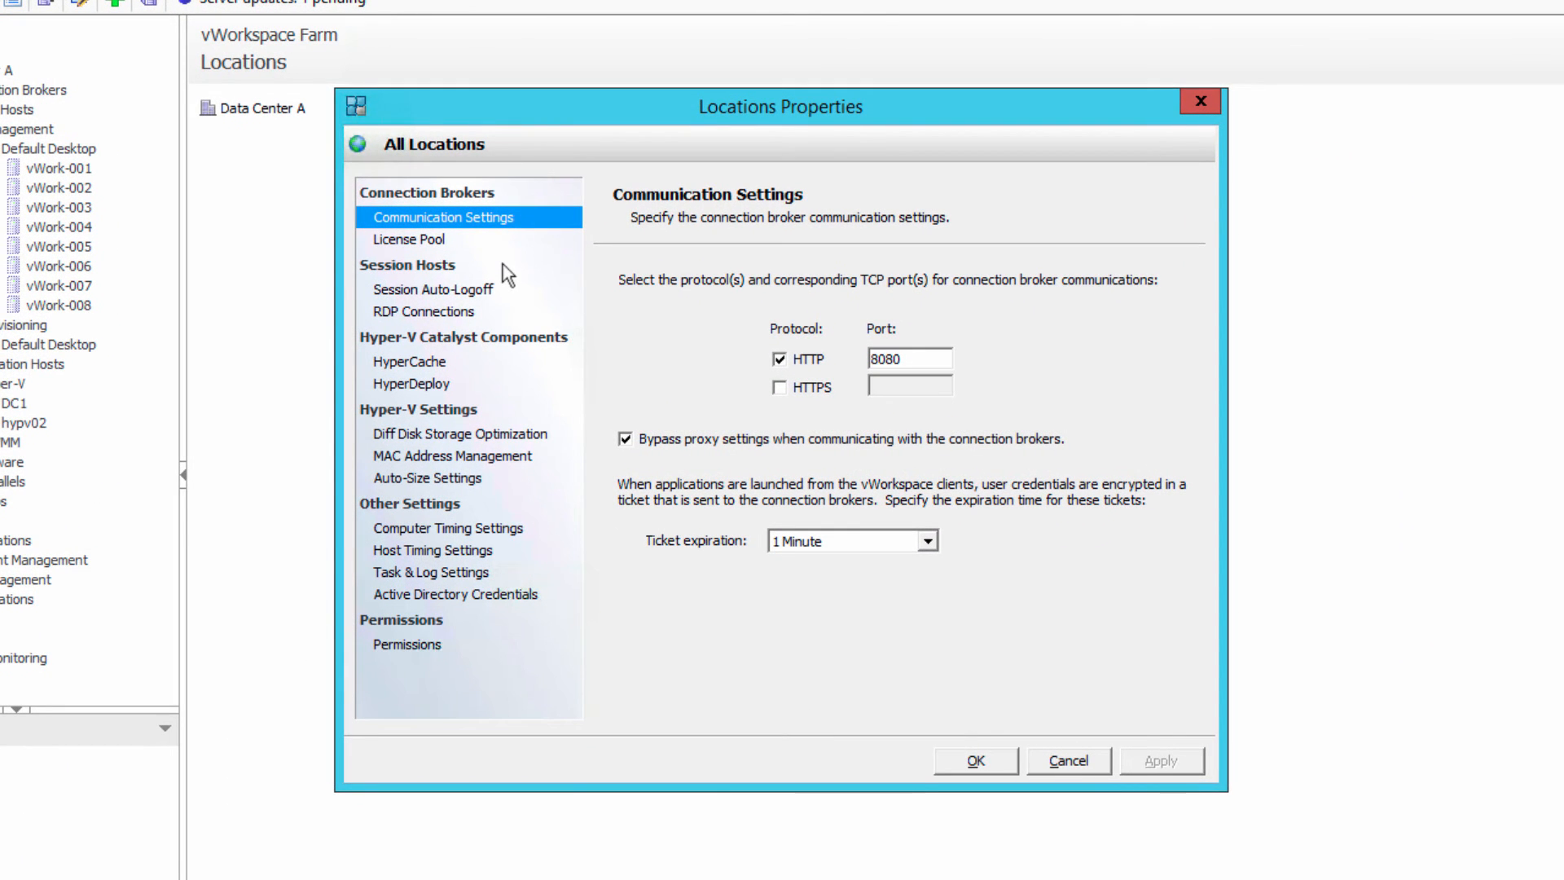
{"action": "left_click", "coordinate": [437, 238]}
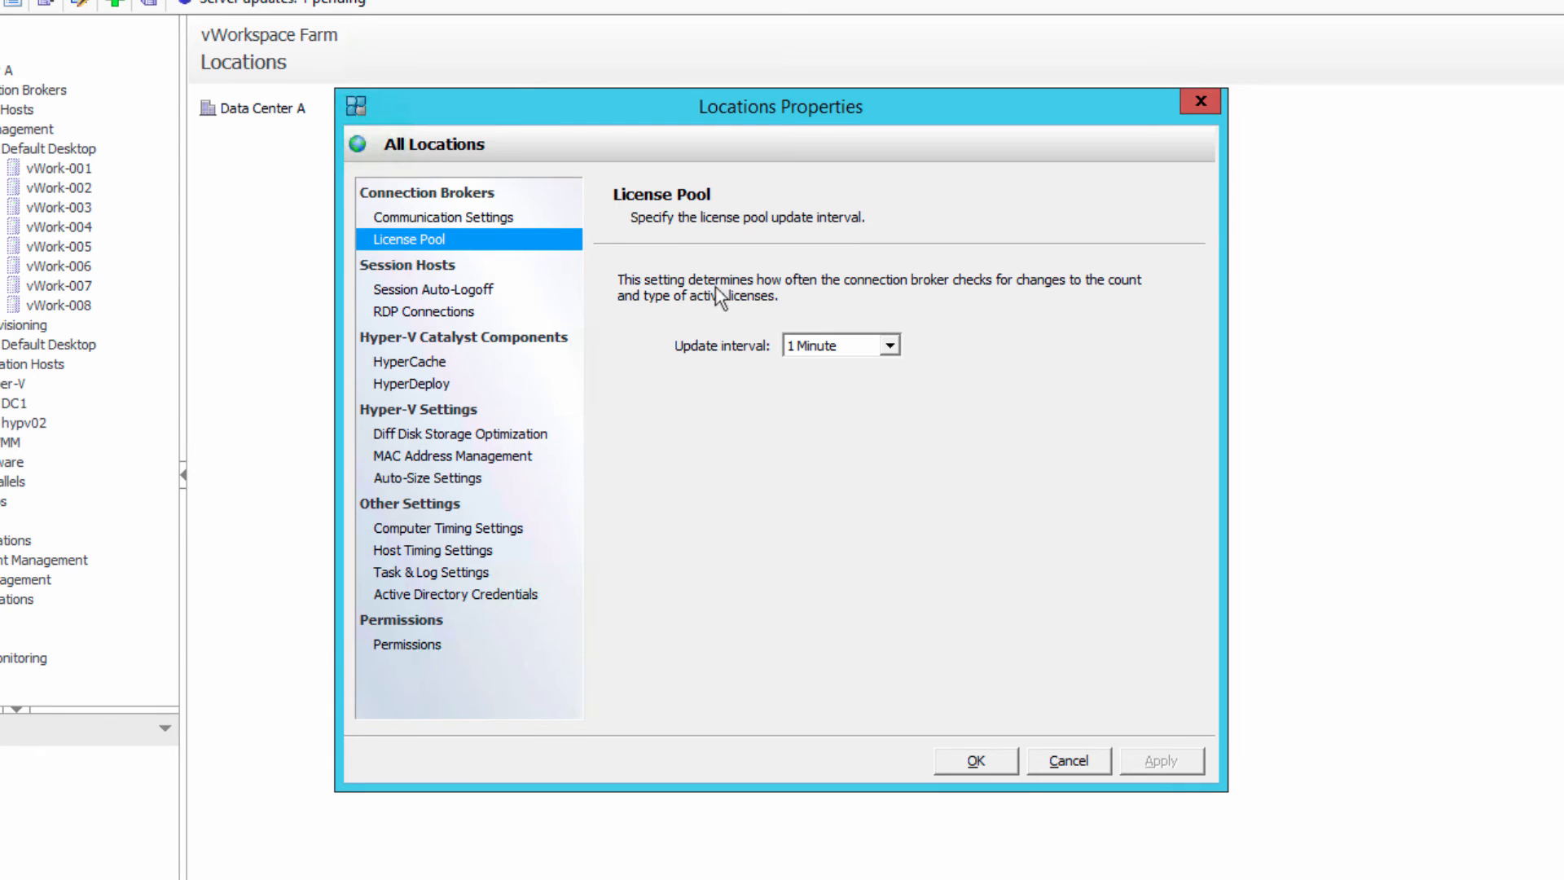
{"action": "left_click", "coordinate": [441, 291]}
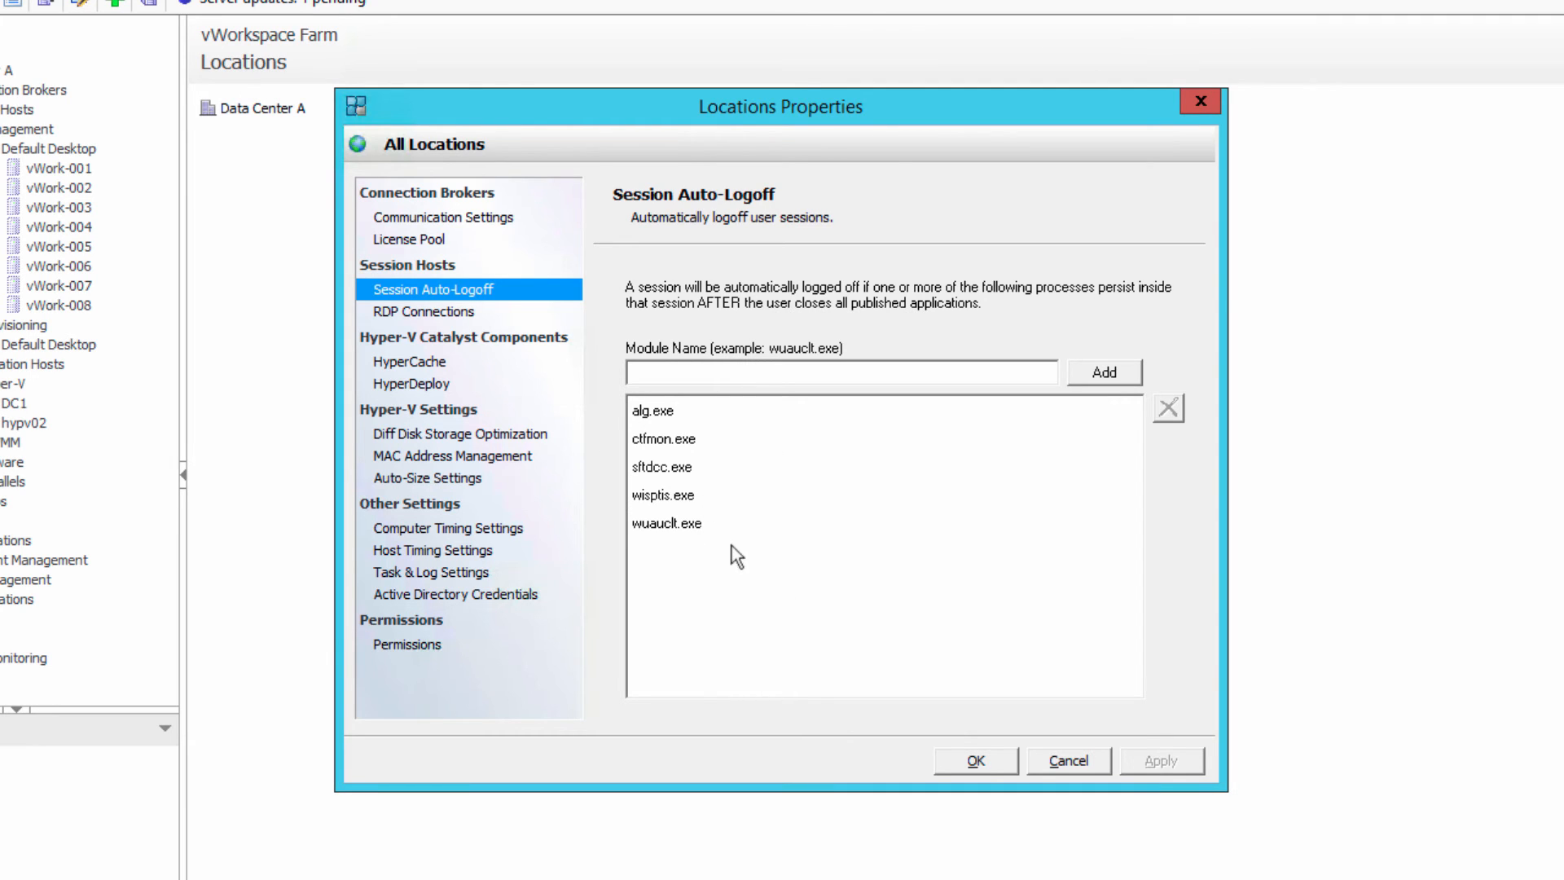
{"action": "left_click", "coordinate": [448, 315]}
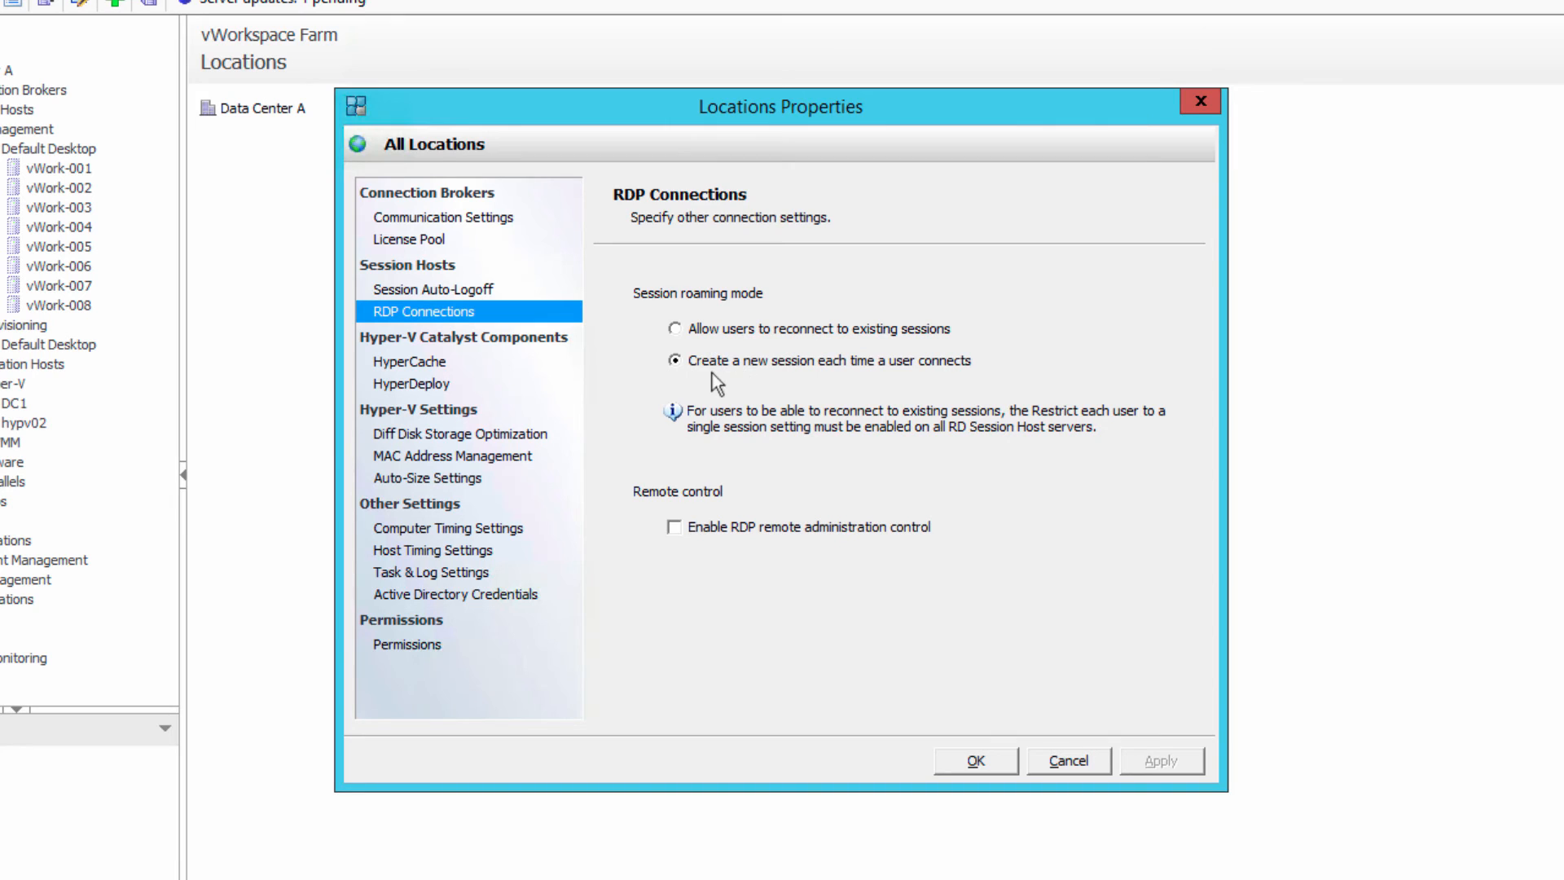
{"action": "left_click", "coordinate": [415, 364]}
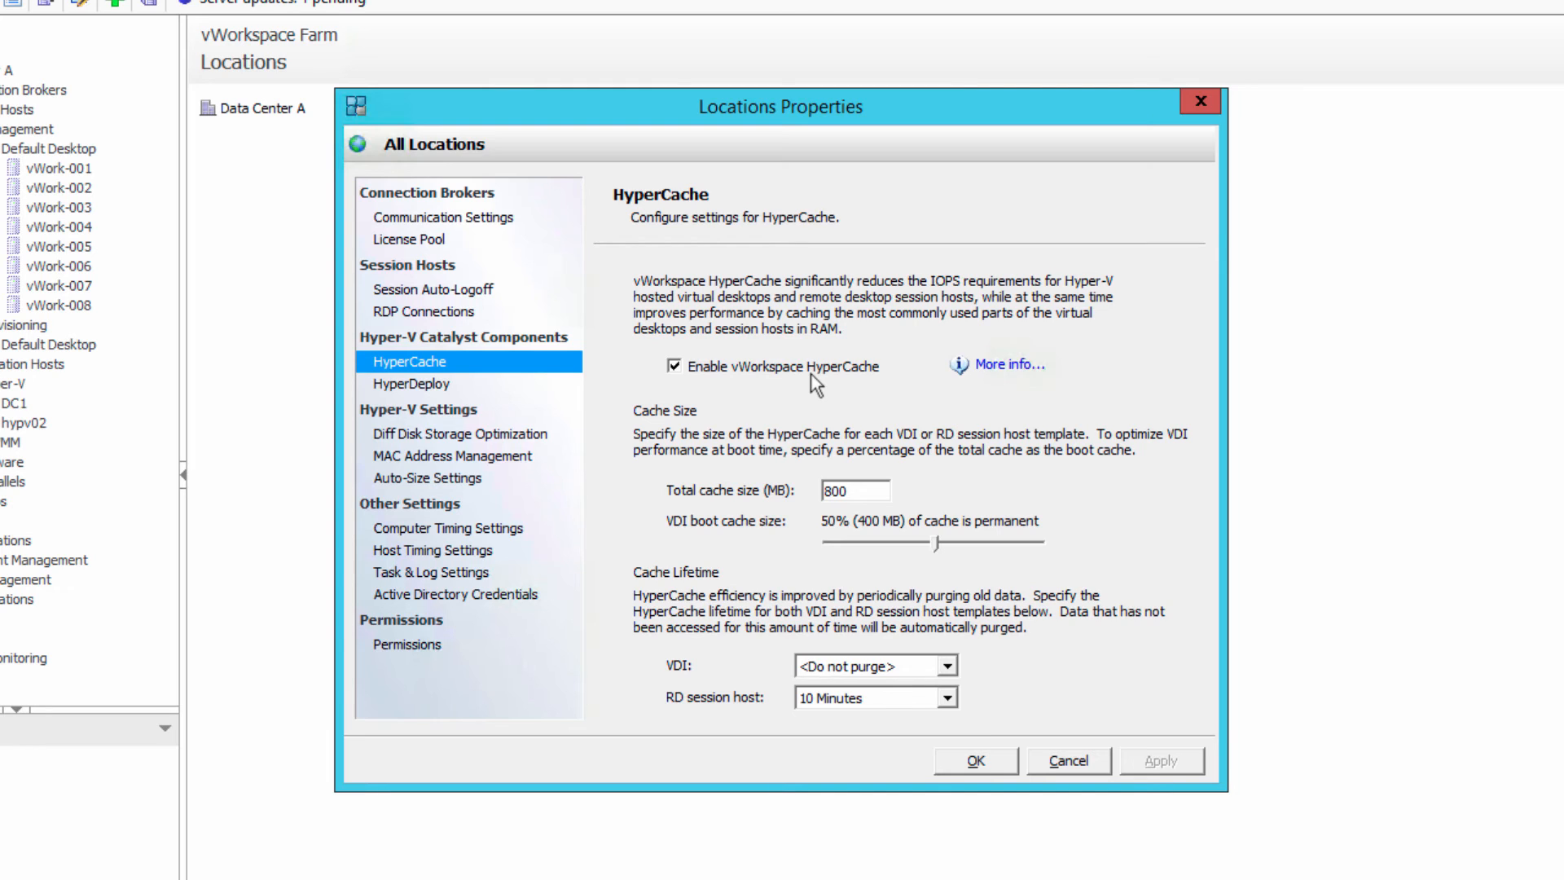
Select the 800 MB HyperCache total cache size, then show the HyperDeploy settings.
{"action": "left_click", "coordinate": [862, 491]}
{"action": "left_click_drag", "start_coordinate": [862, 490], "coordinate": [779, 491]}
{"action": "left_click", "coordinate": [416, 386]}
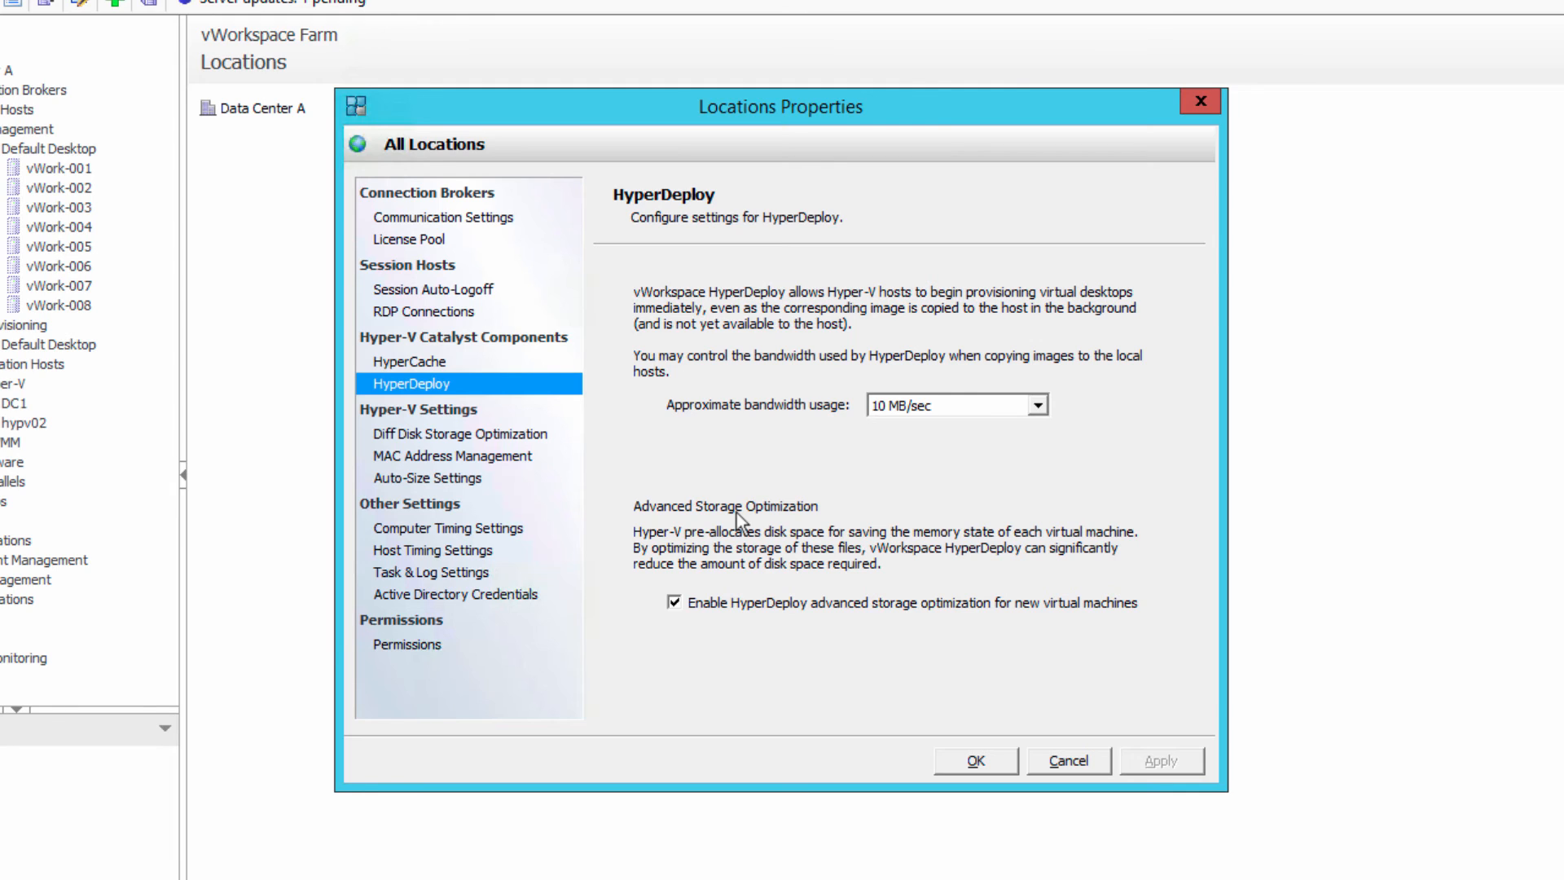
Set HyperDeploy bandwidth usage to 10 MB/sec, then show Diff Disk Storage Optimization settings.
{"action": "left_click", "coordinate": [943, 407]}
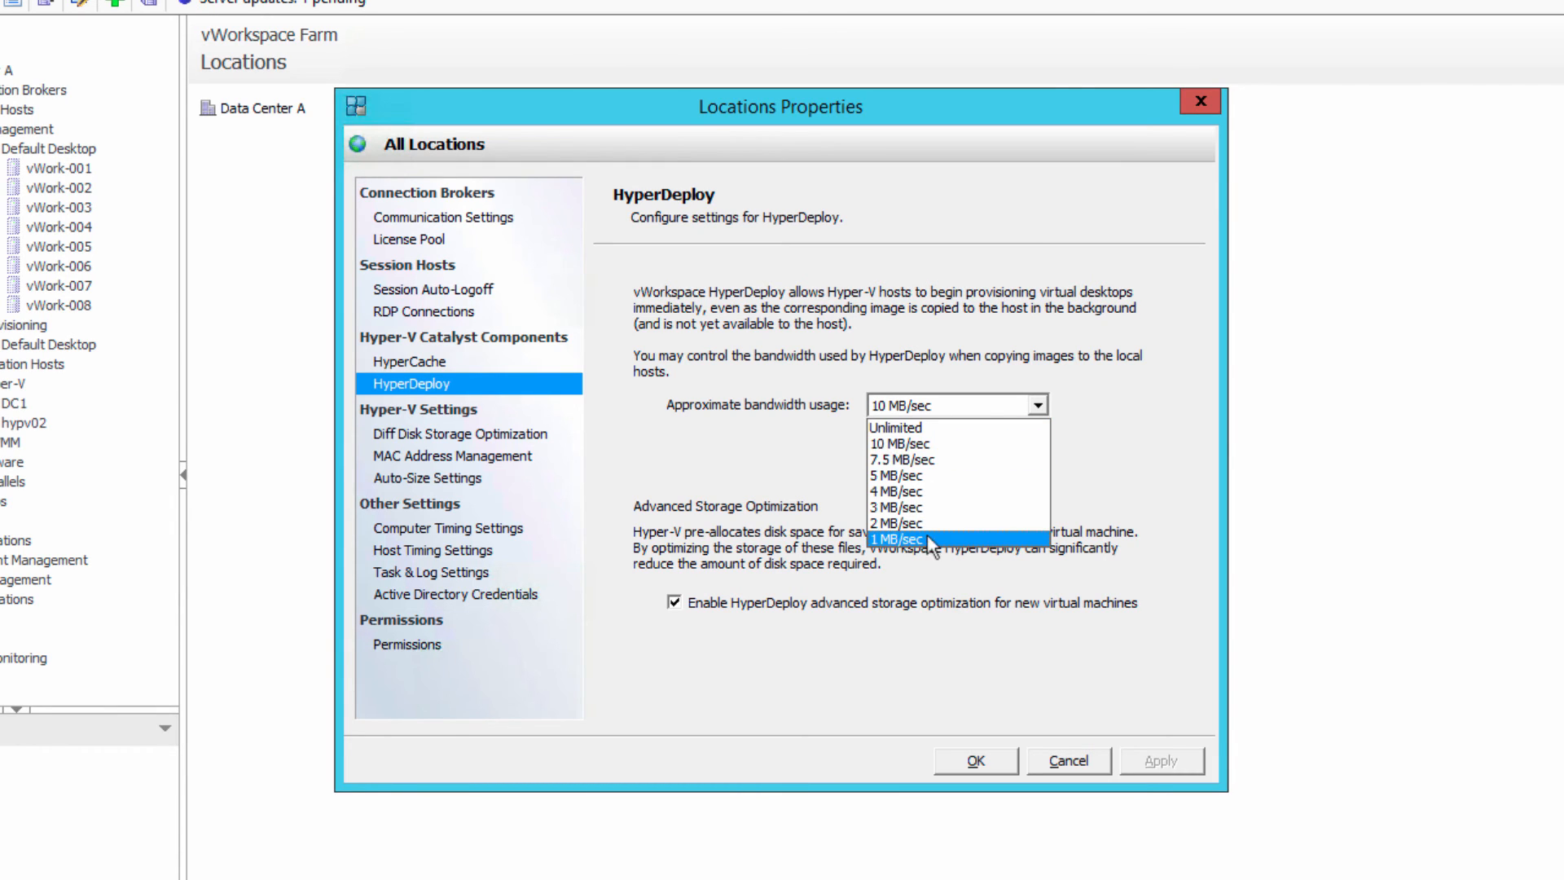
{"action": "left_click", "coordinate": [883, 445]}
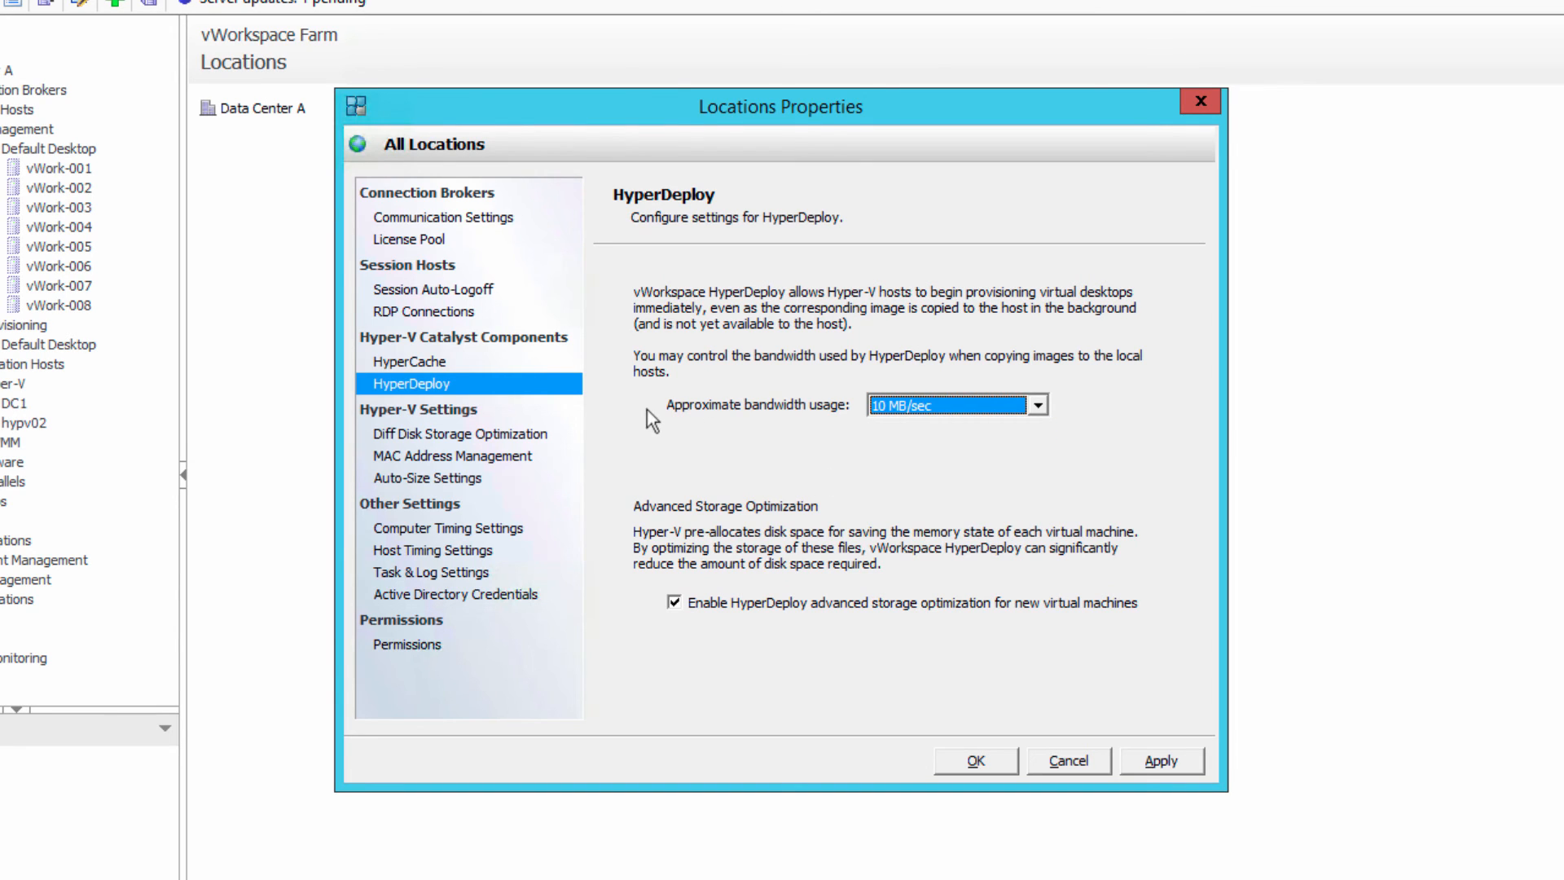
{"action": "left_click", "coordinate": [457, 436]}
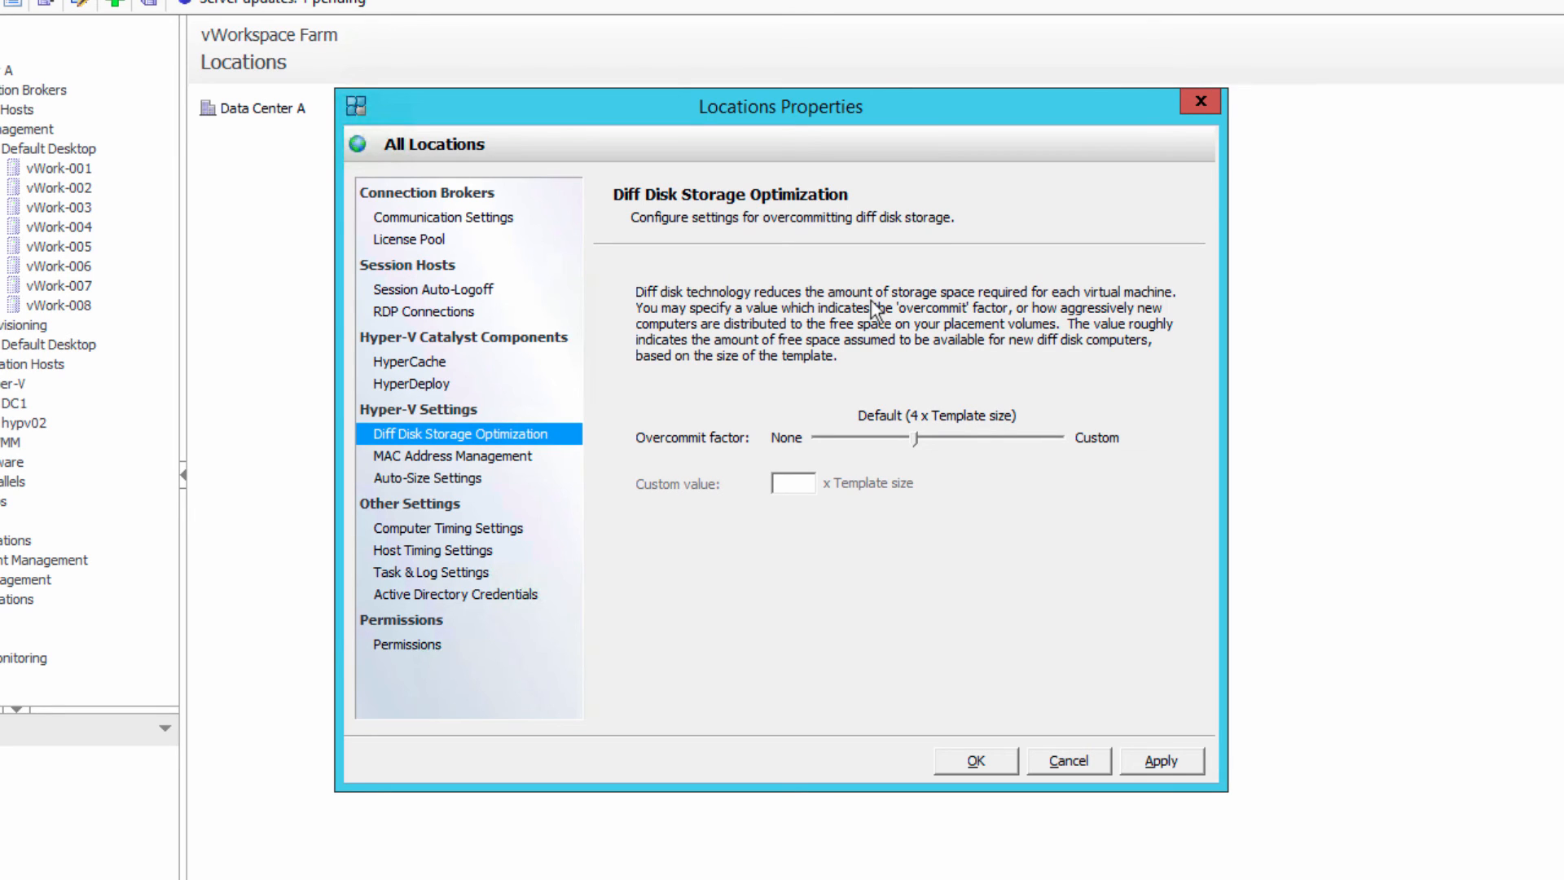
Review MAC Address Management and Auto-Size Settings, then show Computer Timing Settings (1-minute heartbeat, 15-minute timeout).
{"action": "left_click", "coordinate": [509, 462]}
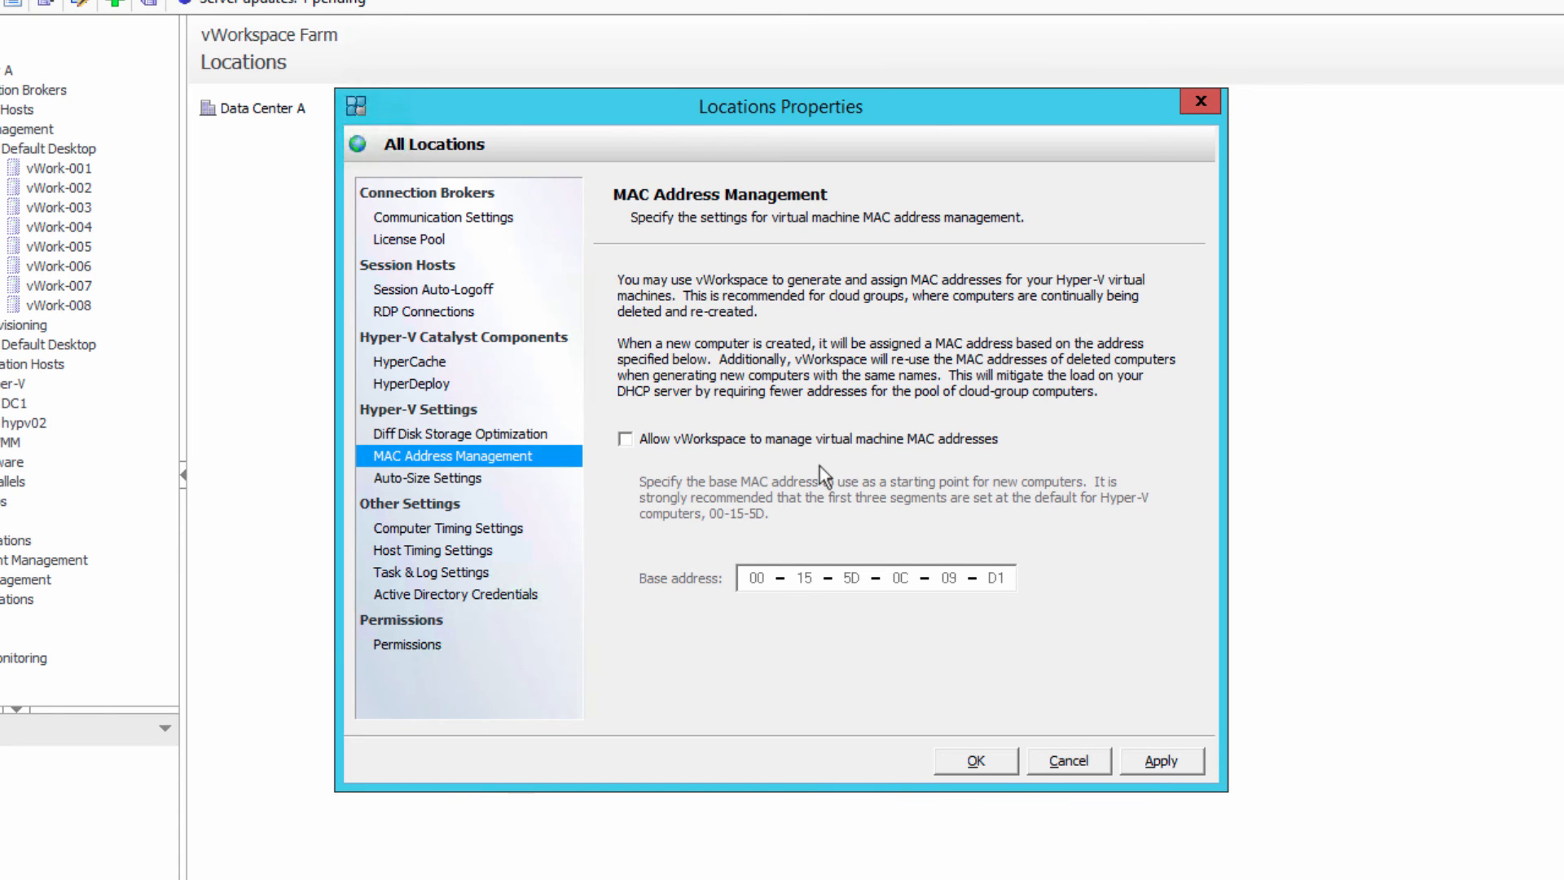
{"action": "left_click", "coordinate": [446, 478]}
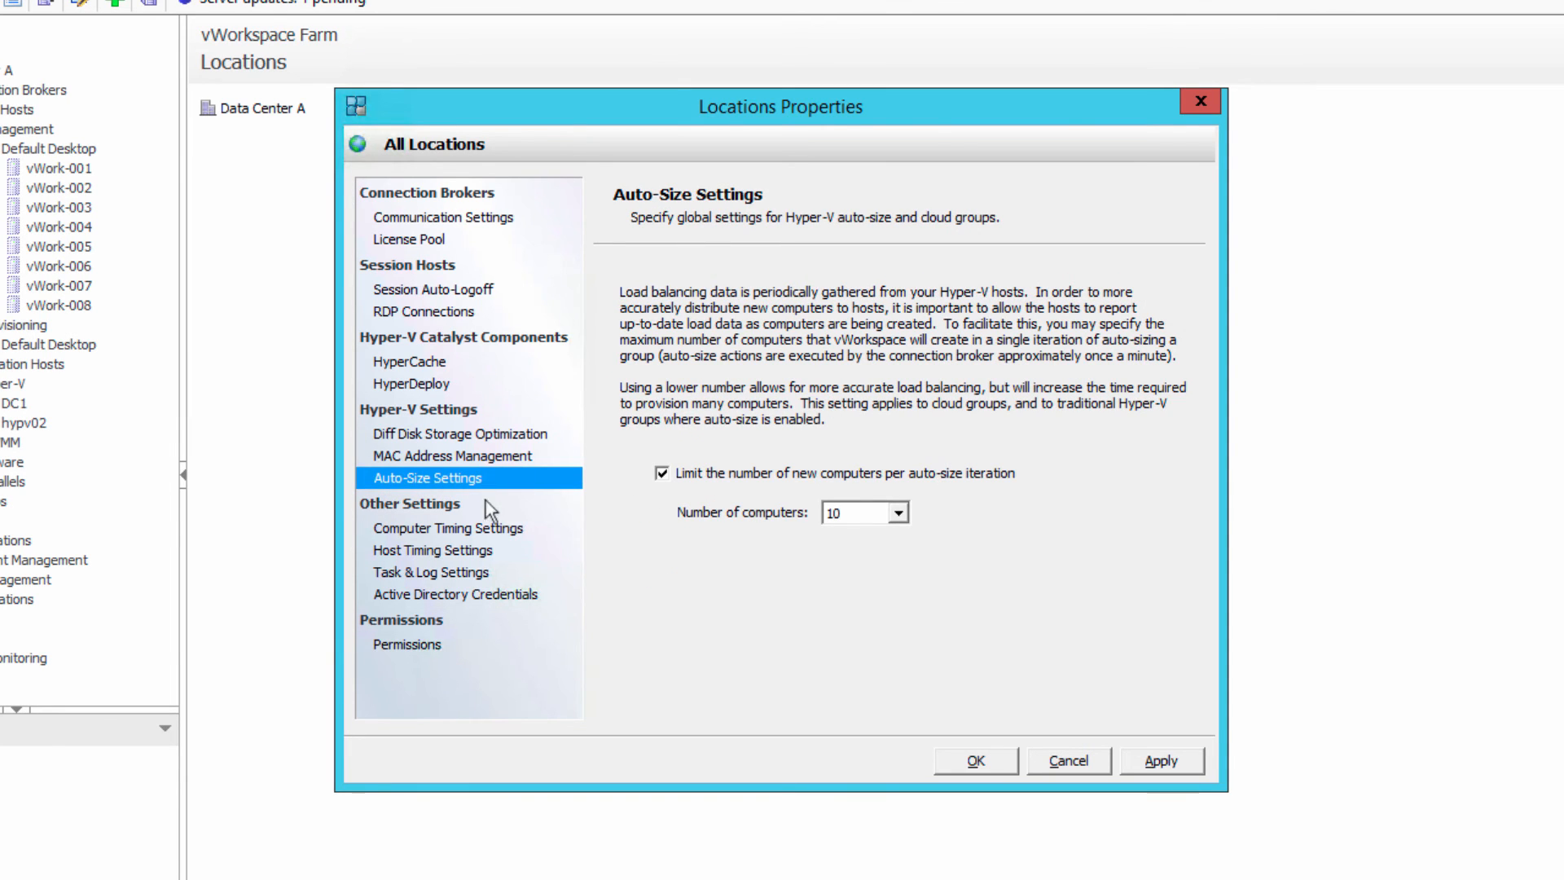
{"action": "left_click", "coordinate": [497, 530]}
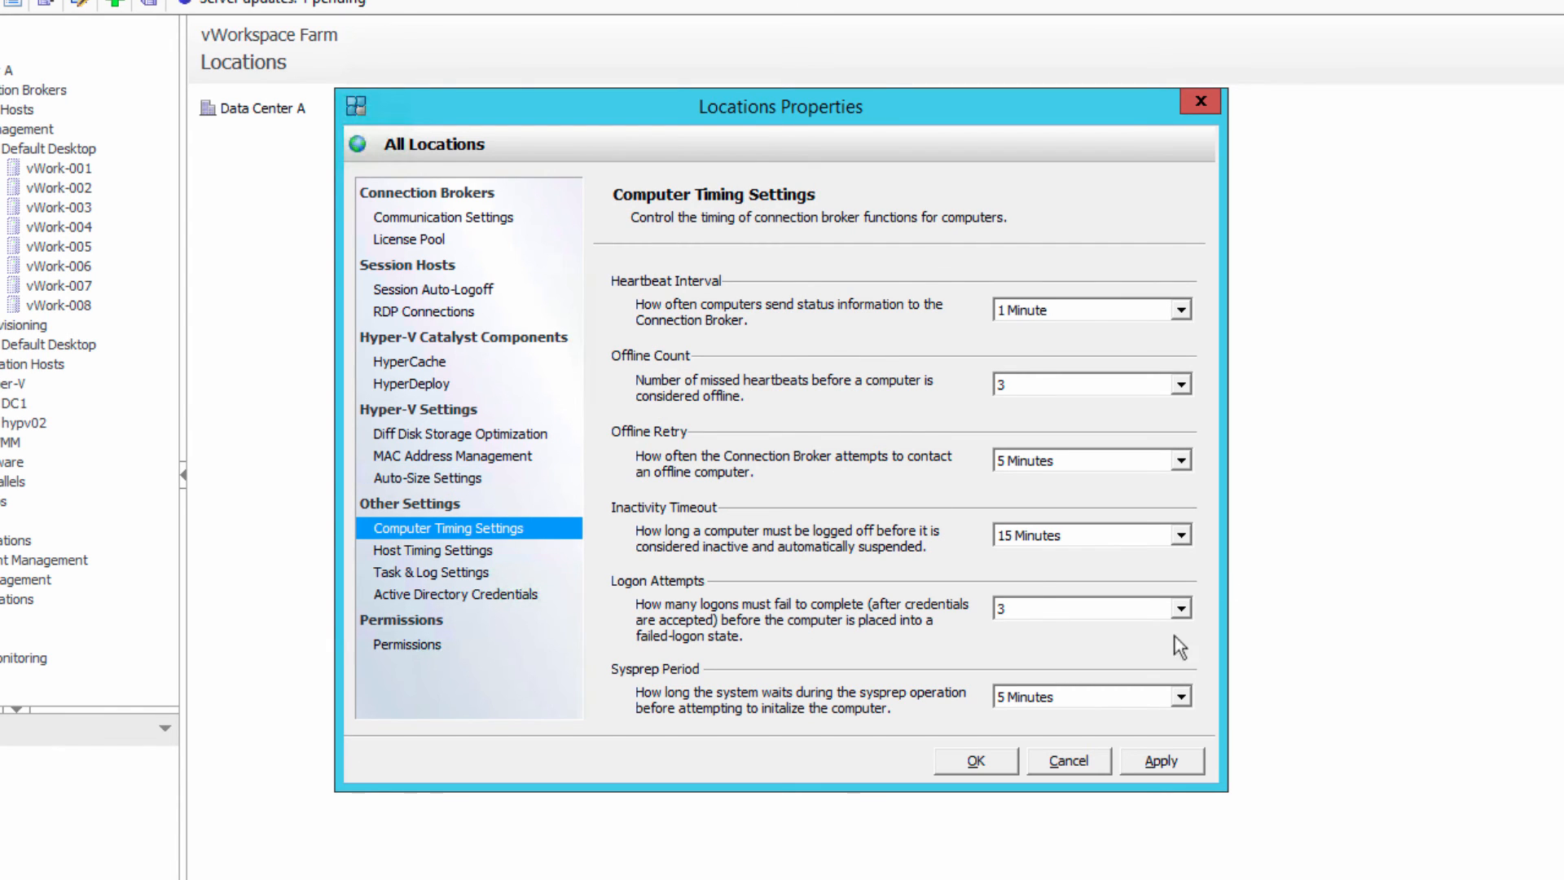
Review host timing, task and log, AD credentials and permissions, then cancel and discard the changes.
{"action": "left_click", "coordinate": [437, 552]}
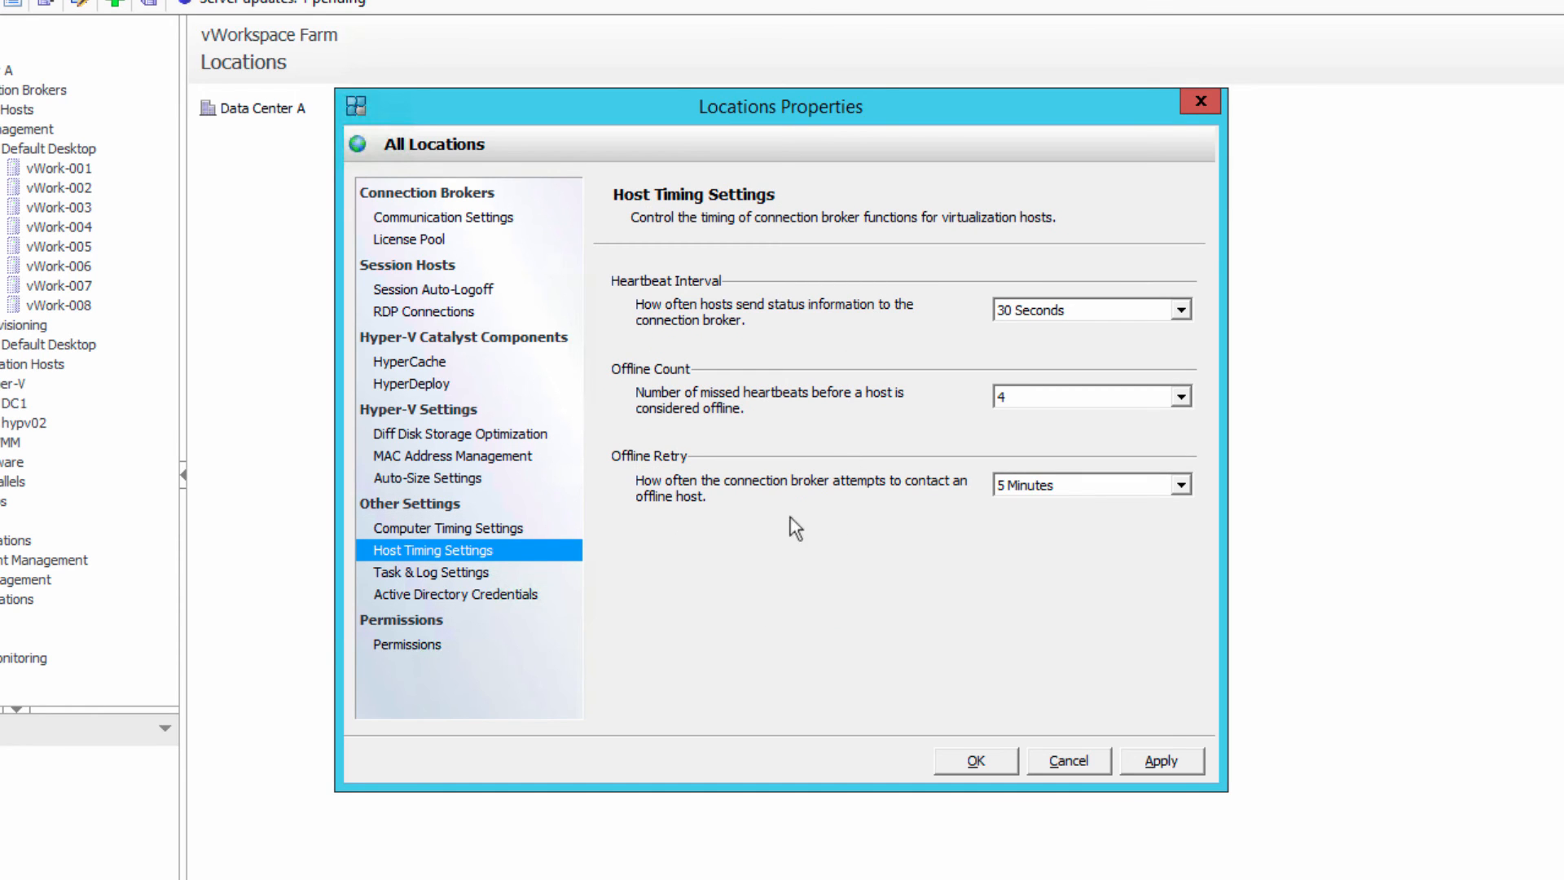
{"action": "left_click", "coordinate": [480, 574]}
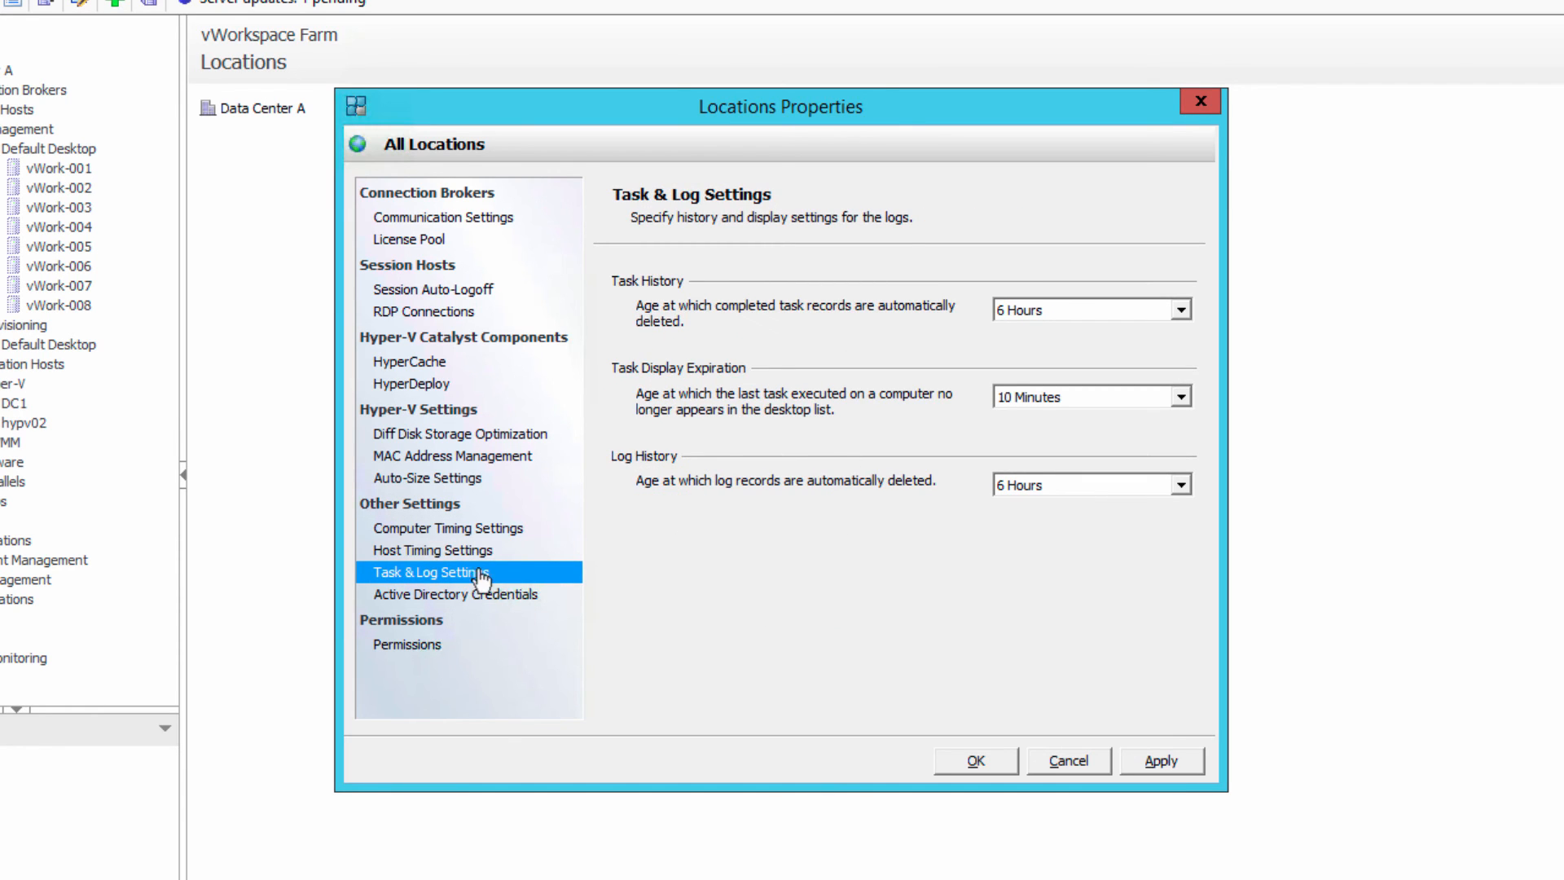
{"action": "left_click", "coordinate": [539, 595]}
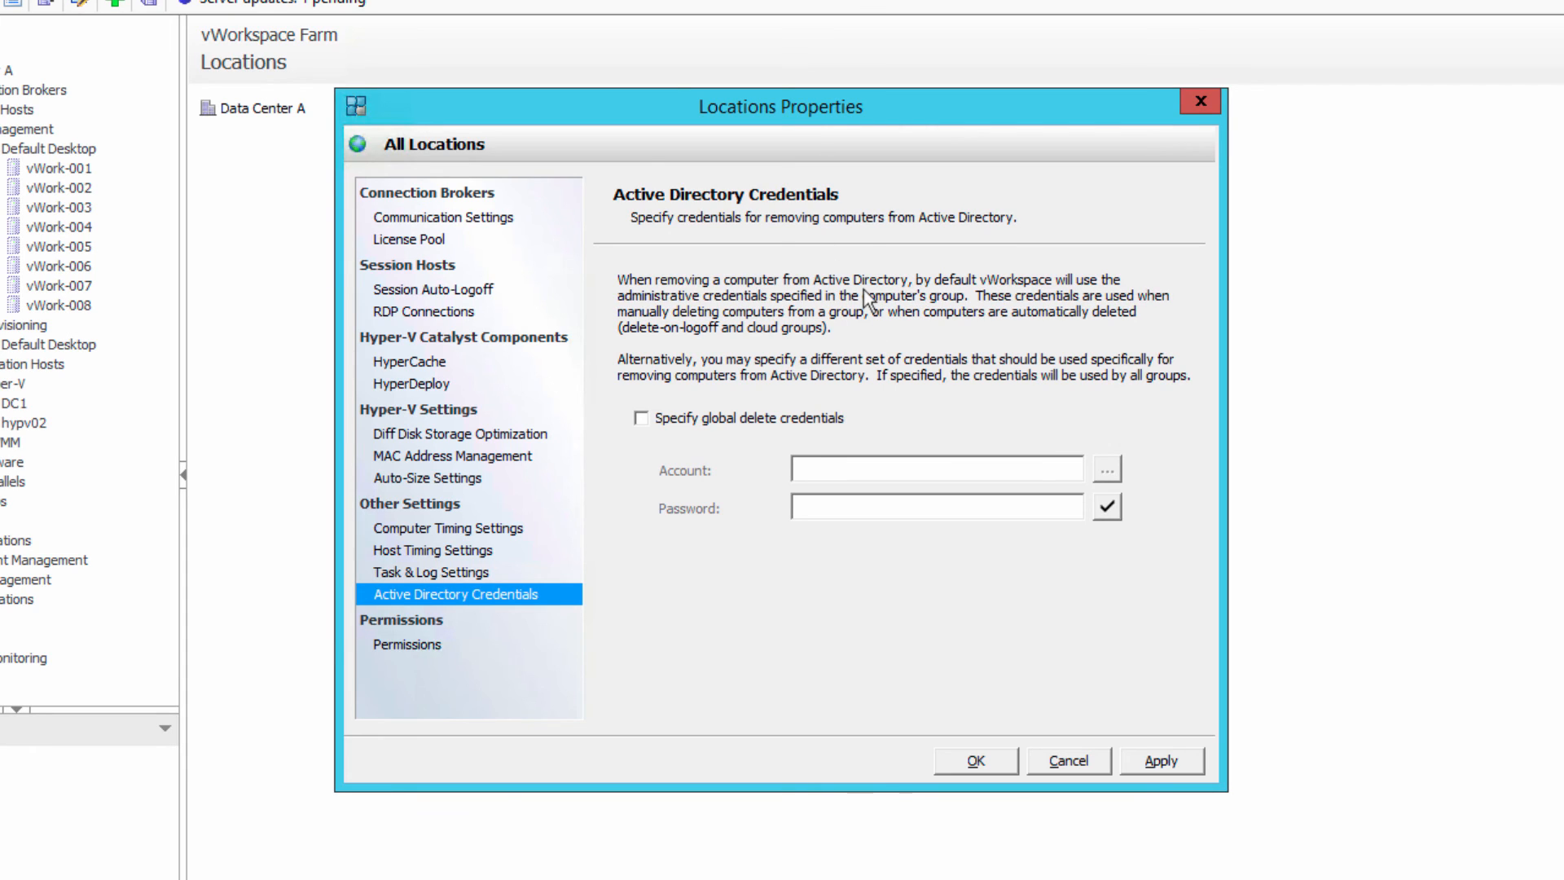
{"action": "left_click", "coordinate": [403, 650]}
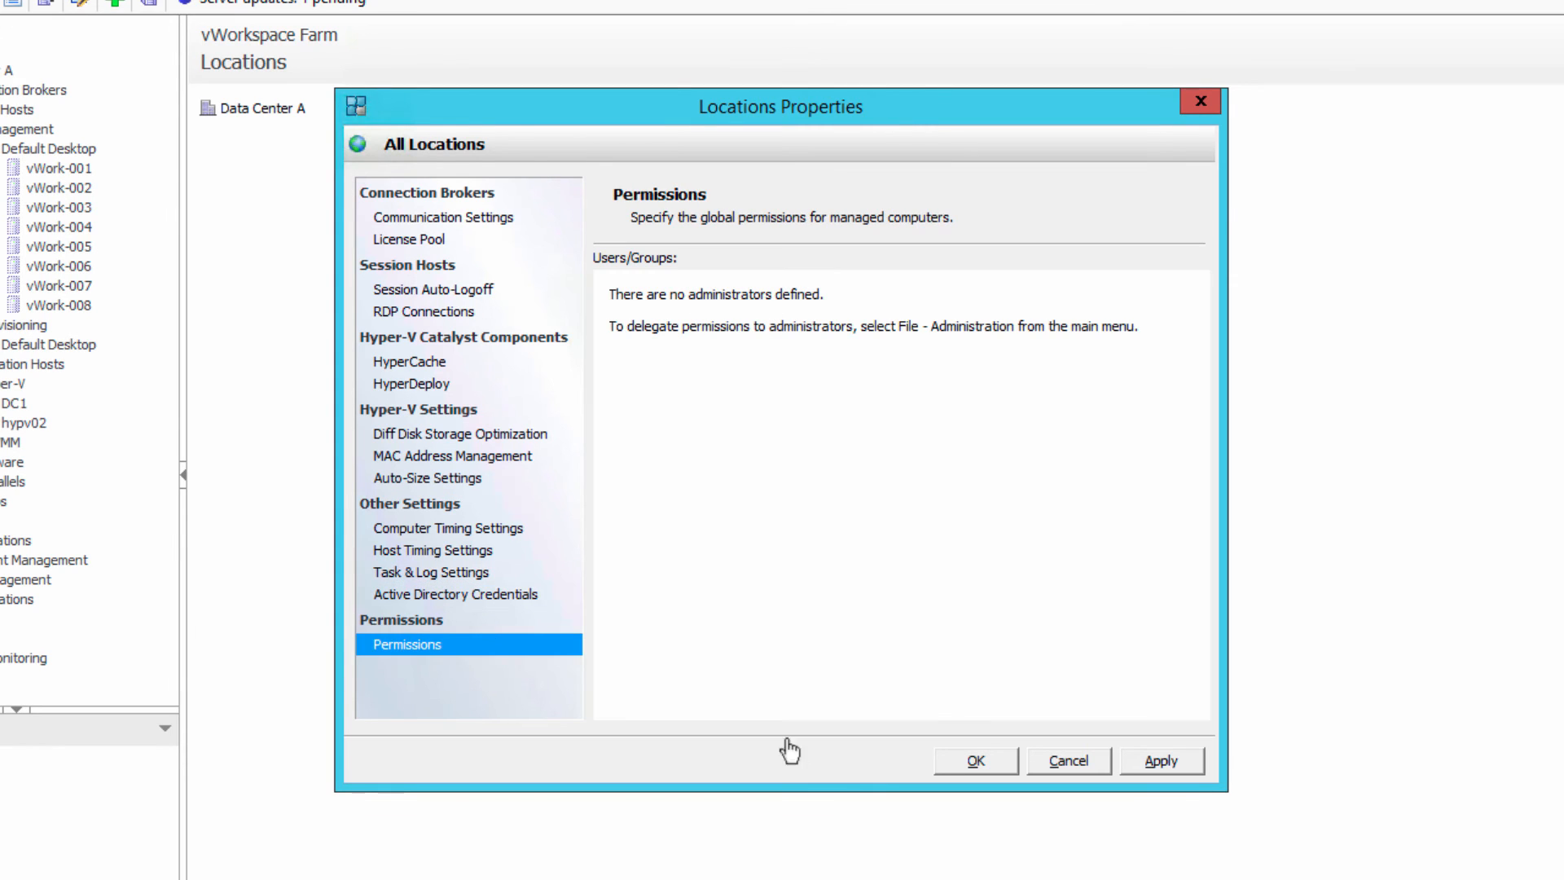
{"action": "left_click", "coordinate": [1046, 759]}
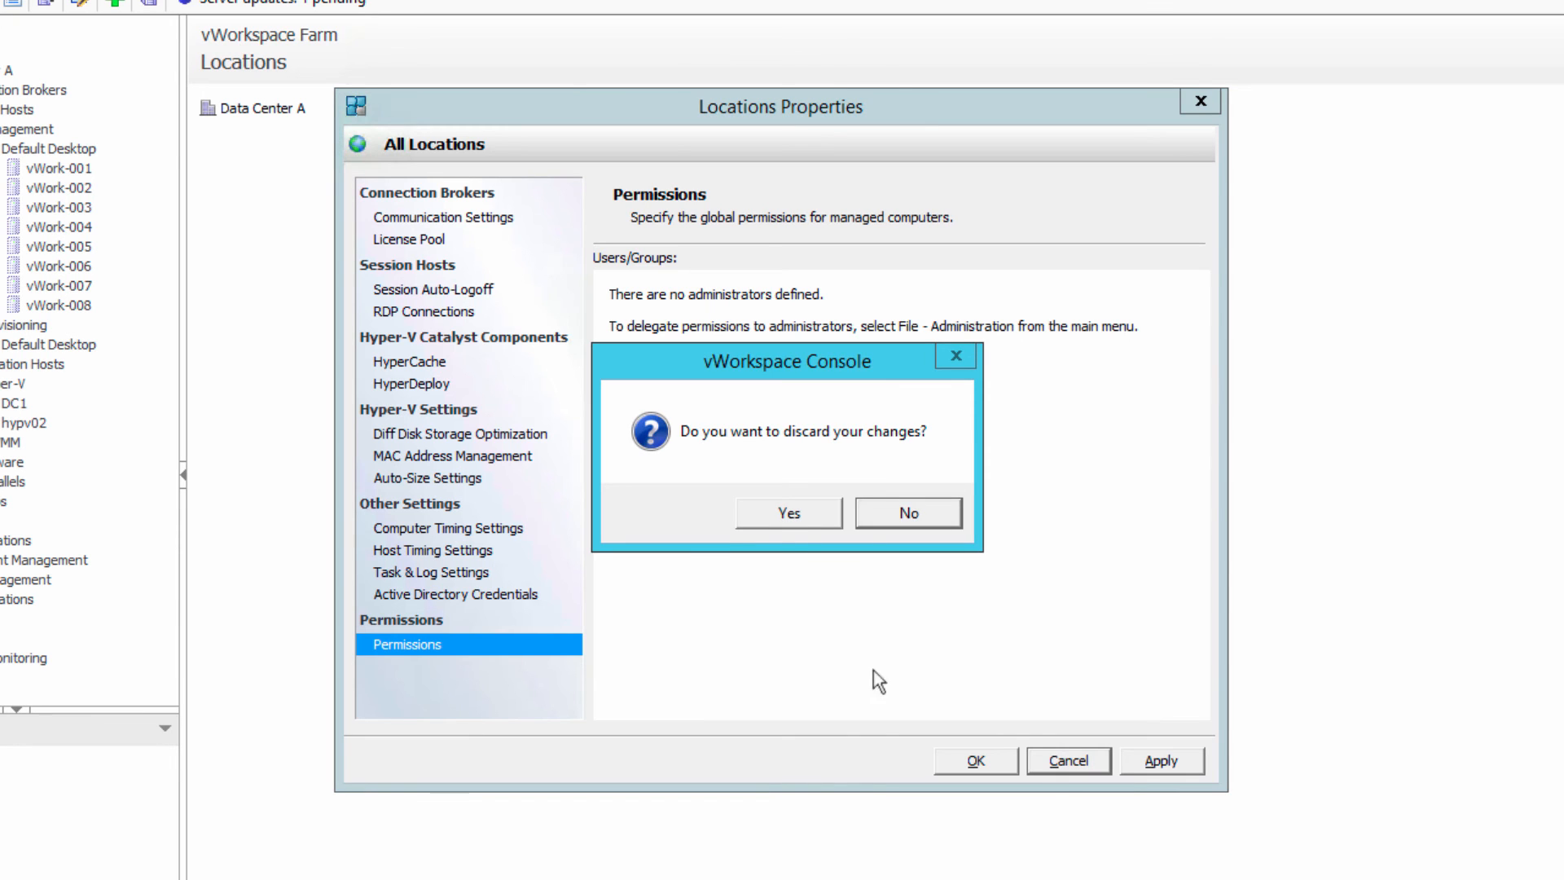
{"action": "left_click", "coordinate": [799, 510]}
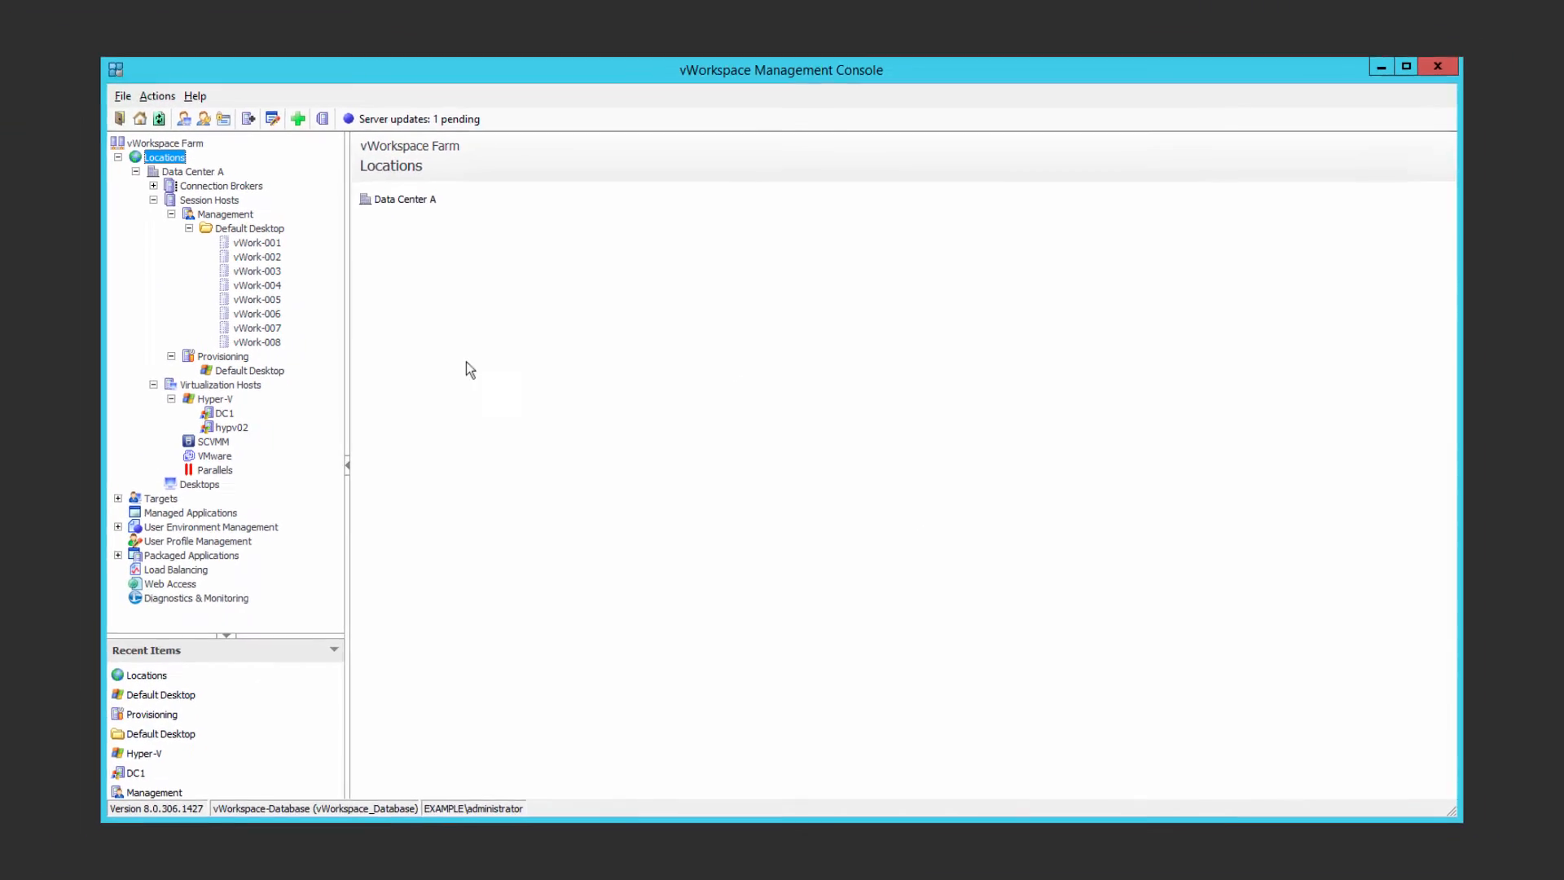
Select session host vWork-002 in the Default Desktop folder and bring up its context menu.
{"action": "left_click", "coordinate": [252, 228]}
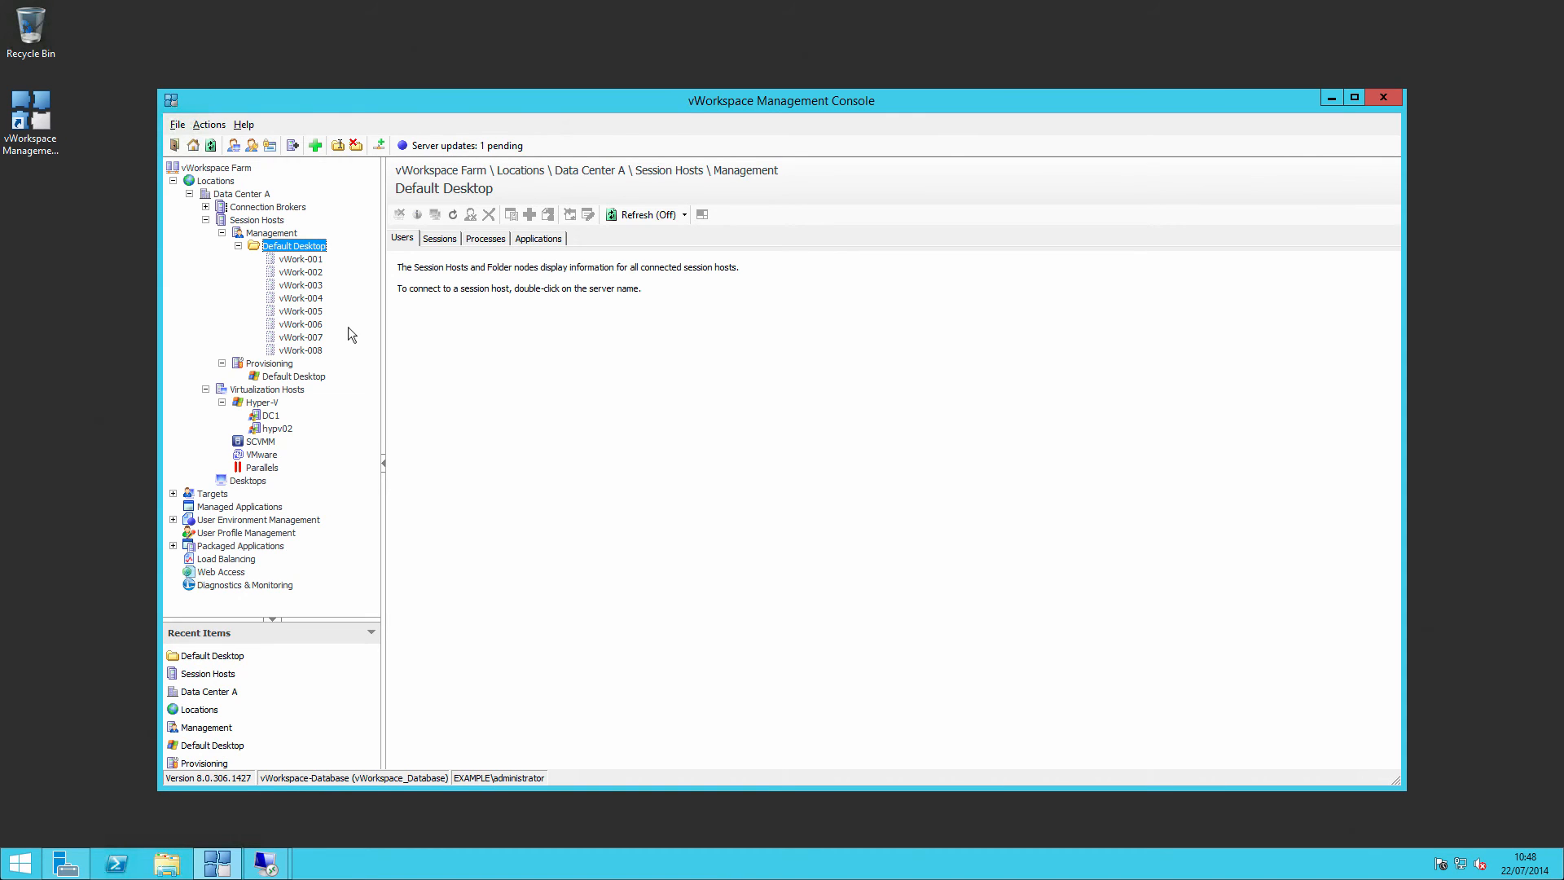
{"action": "left_click", "coordinate": [303, 271]}
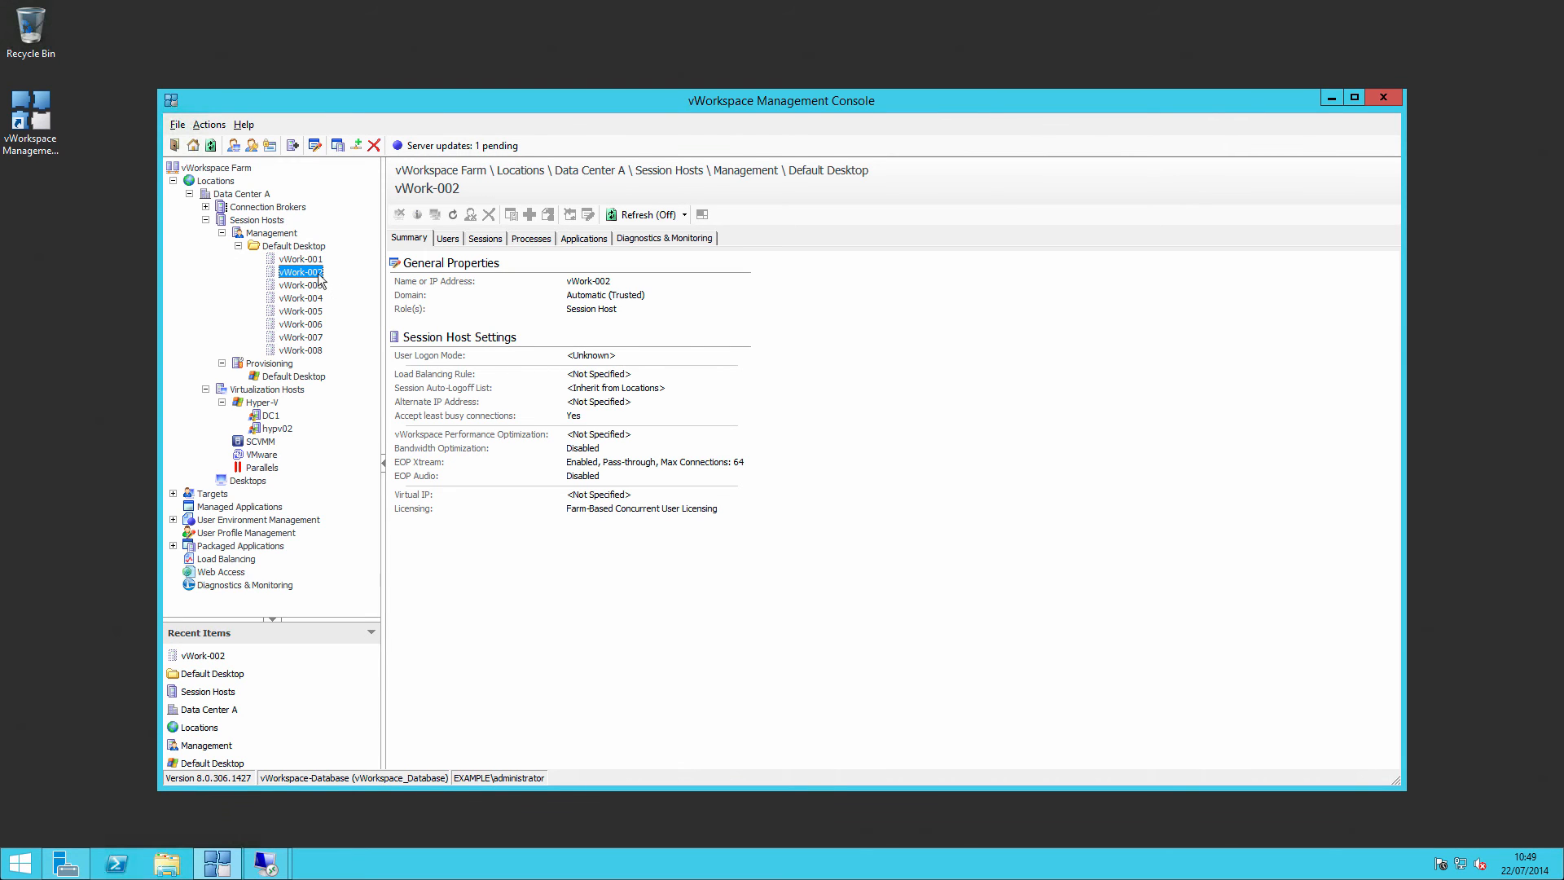
{"action": "right_click", "coordinate": [317, 275]}
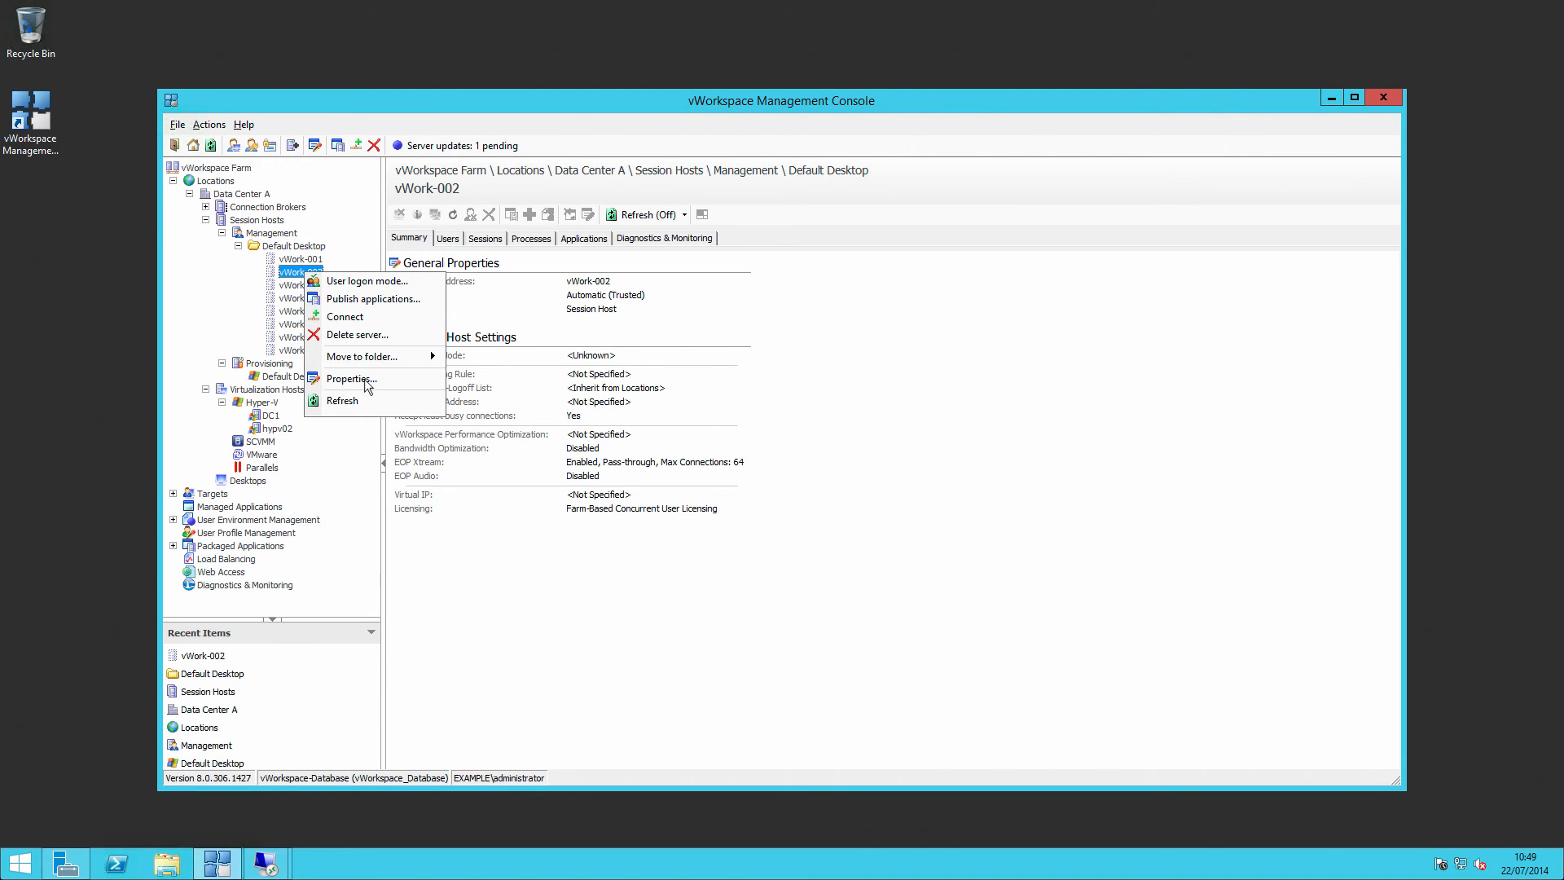
Open vWork-002's Server Properties and review its Server Role, Folder and Load Balancing settings.
{"action": "left_click", "coordinate": [406, 376]}
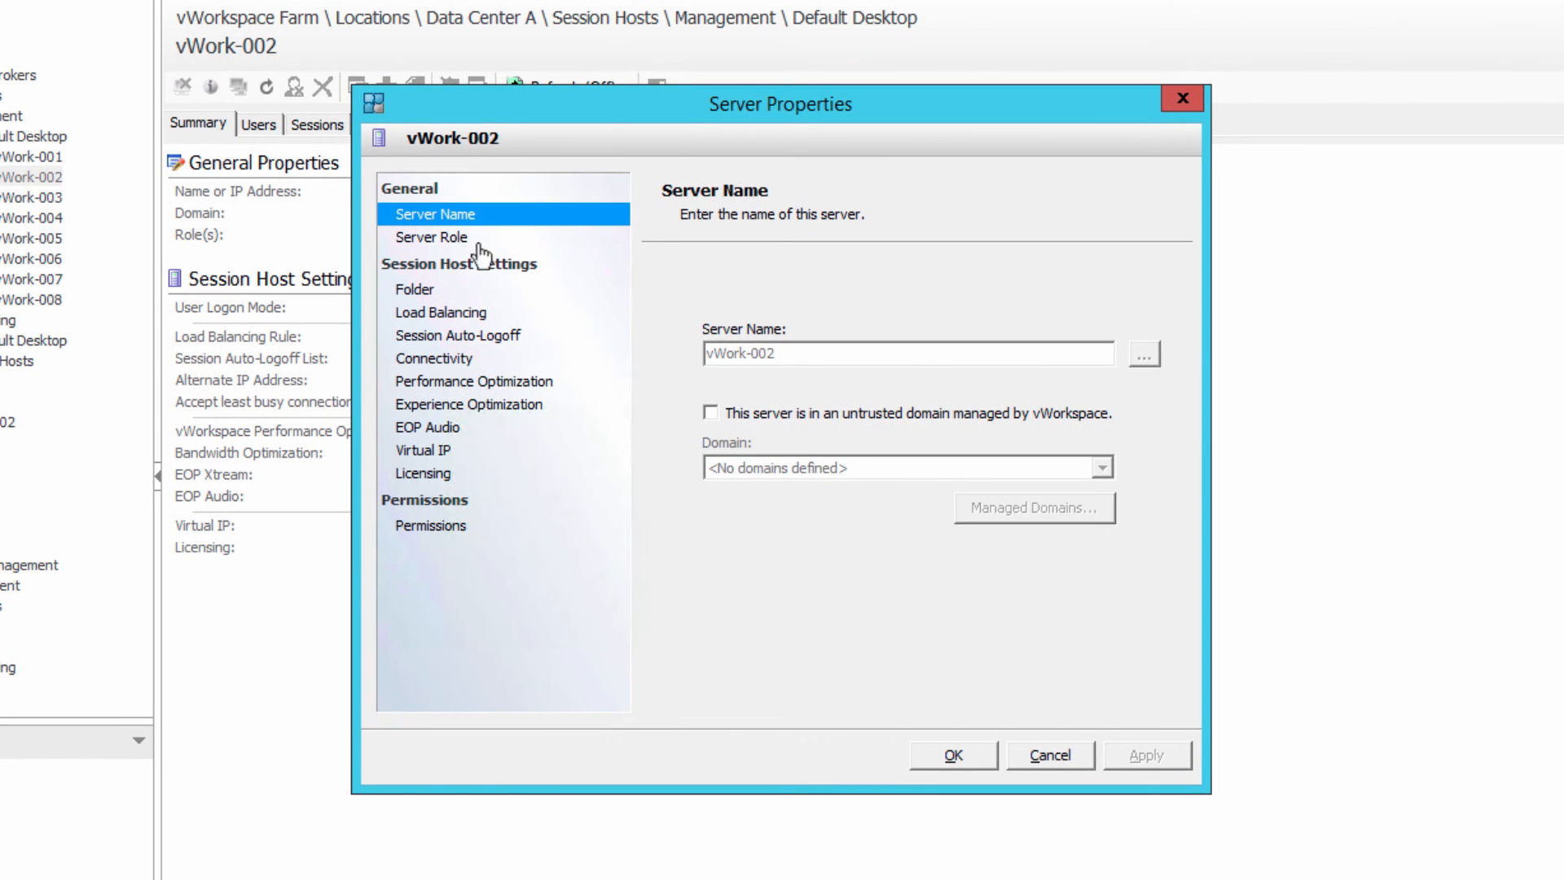
{"action": "left_click", "coordinate": [453, 238]}
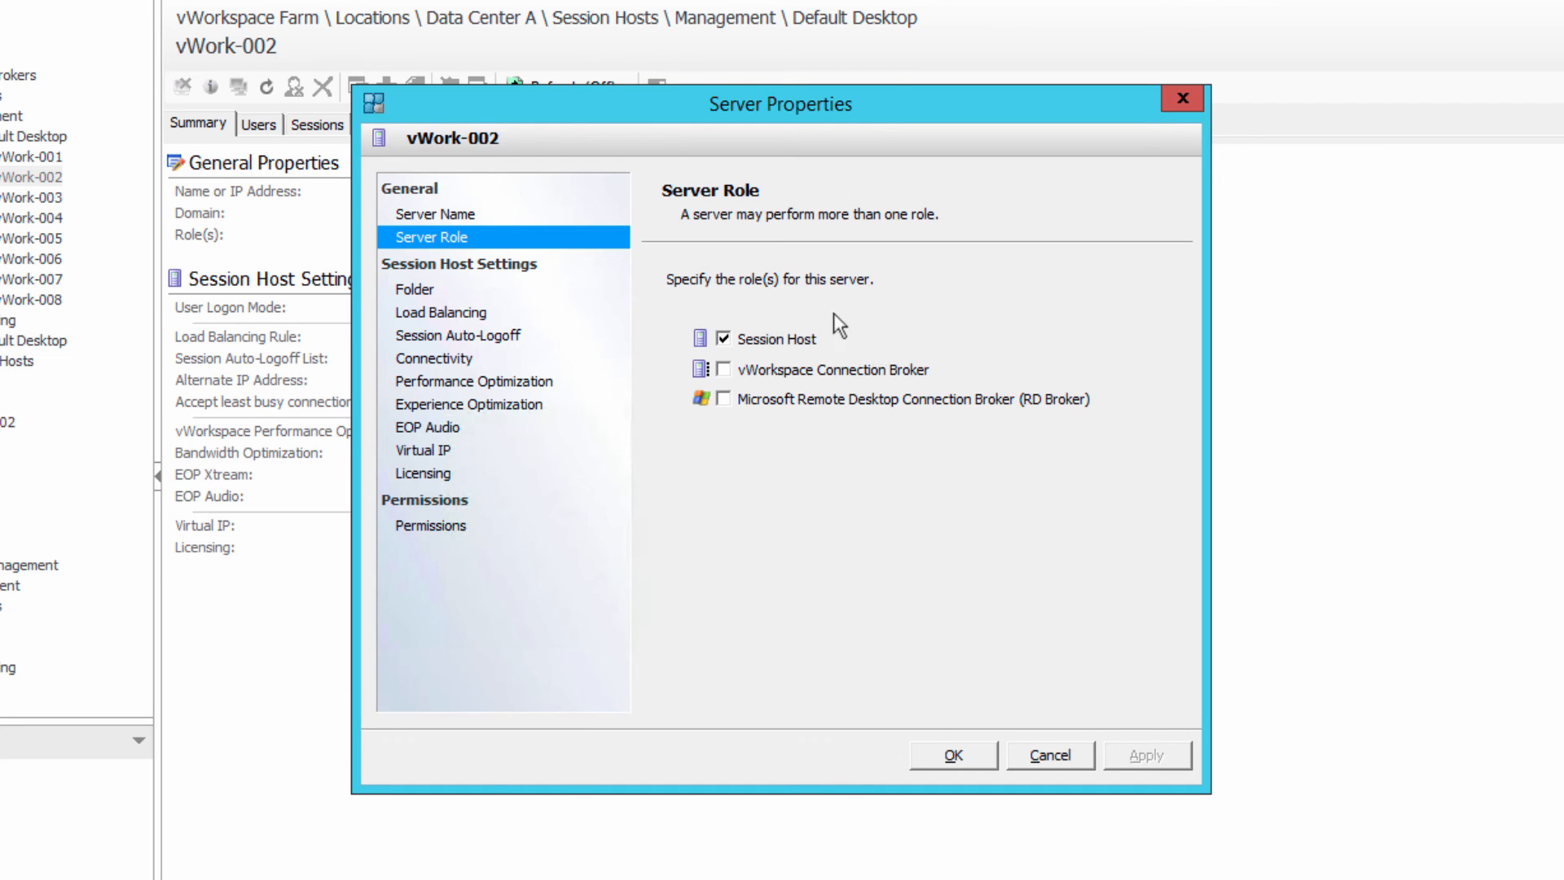
{"action": "left_click", "coordinate": [420, 292]}
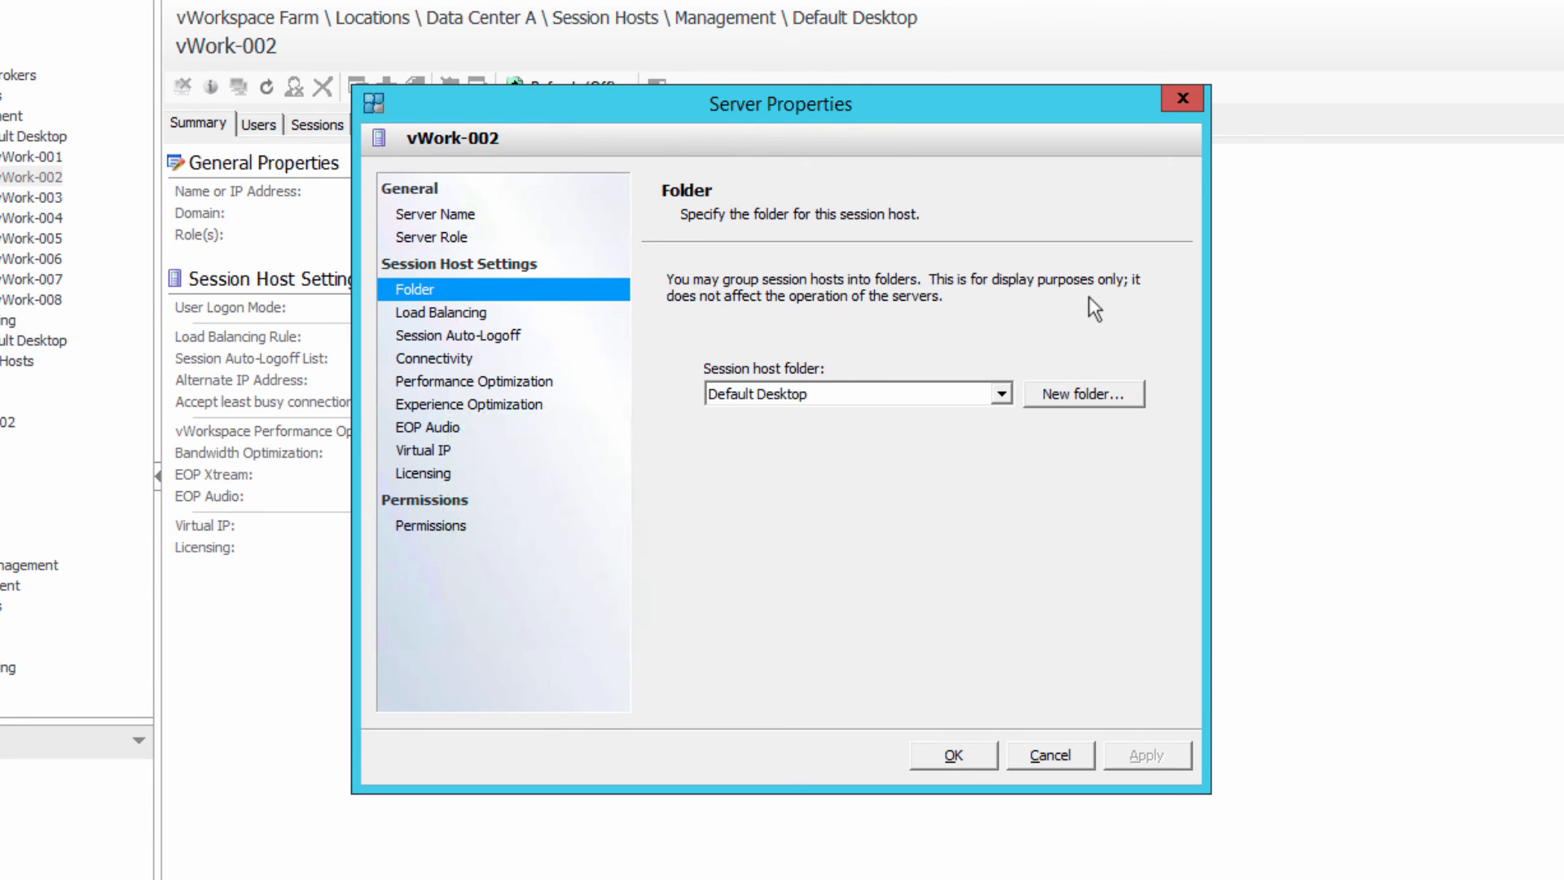
{"action": "left_click", "coordinate": [487, 316]}
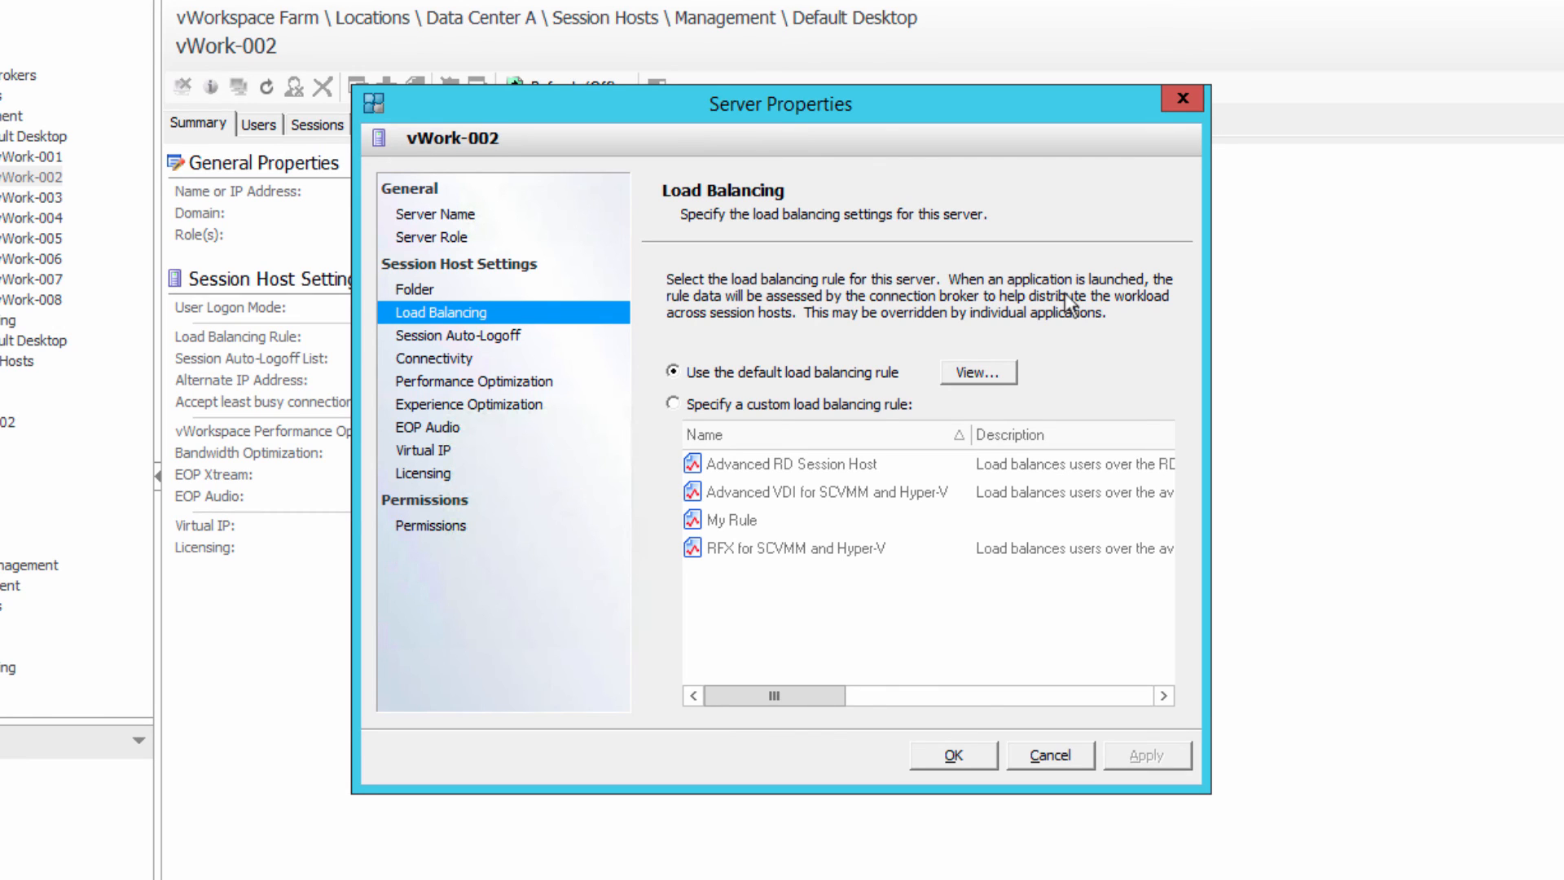
Switch vWork-002 to a custom load balancing rule and pick My Rule.
{"action": "left_click", "coordinate": [818, 400]}
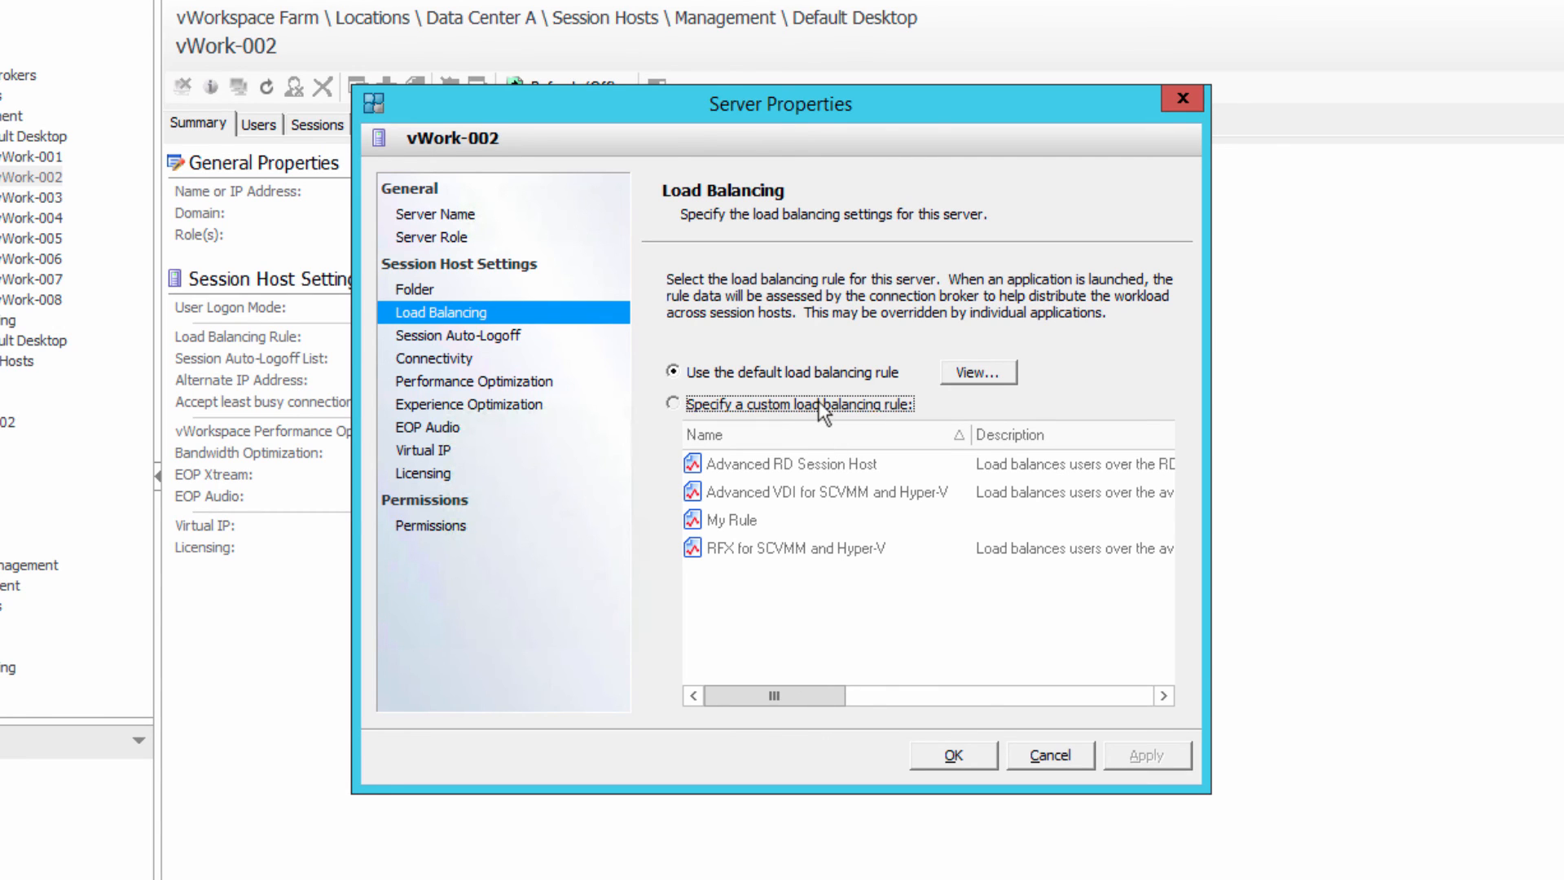
{"action": "left_click", "coordinate": [721, 526]}
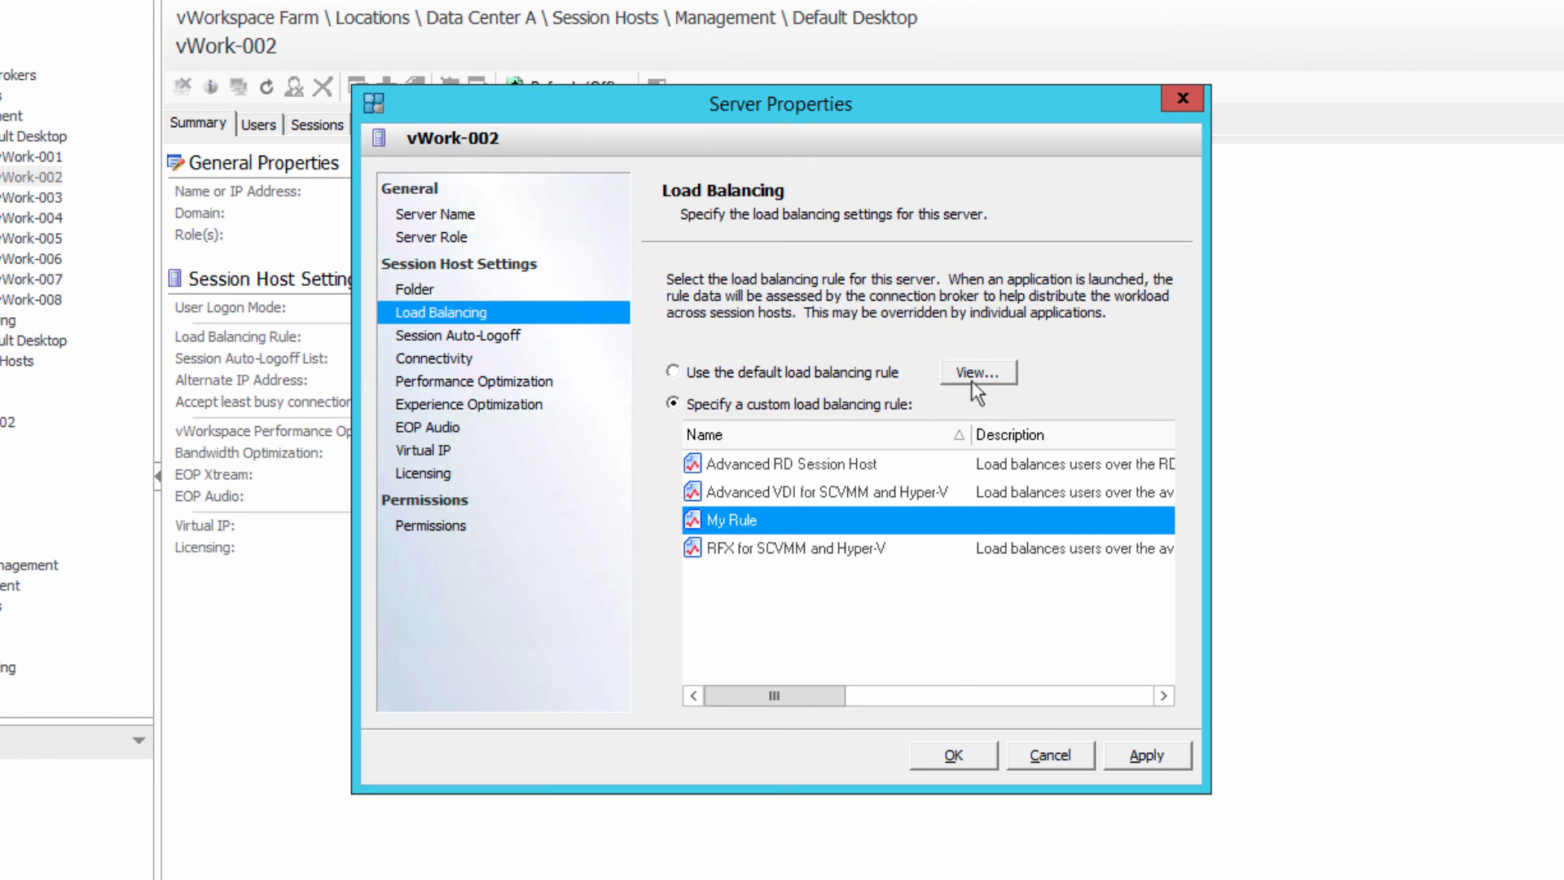
{"action": "left_click", "coordinate": [968, 400]}
Inspect the load balancing rule's counters, then cancel back with My Rule still selected.
{"action": "left_click", "coordinate": [994, 372]}
{"action": "left_click", "coordinate": [377, 209]}
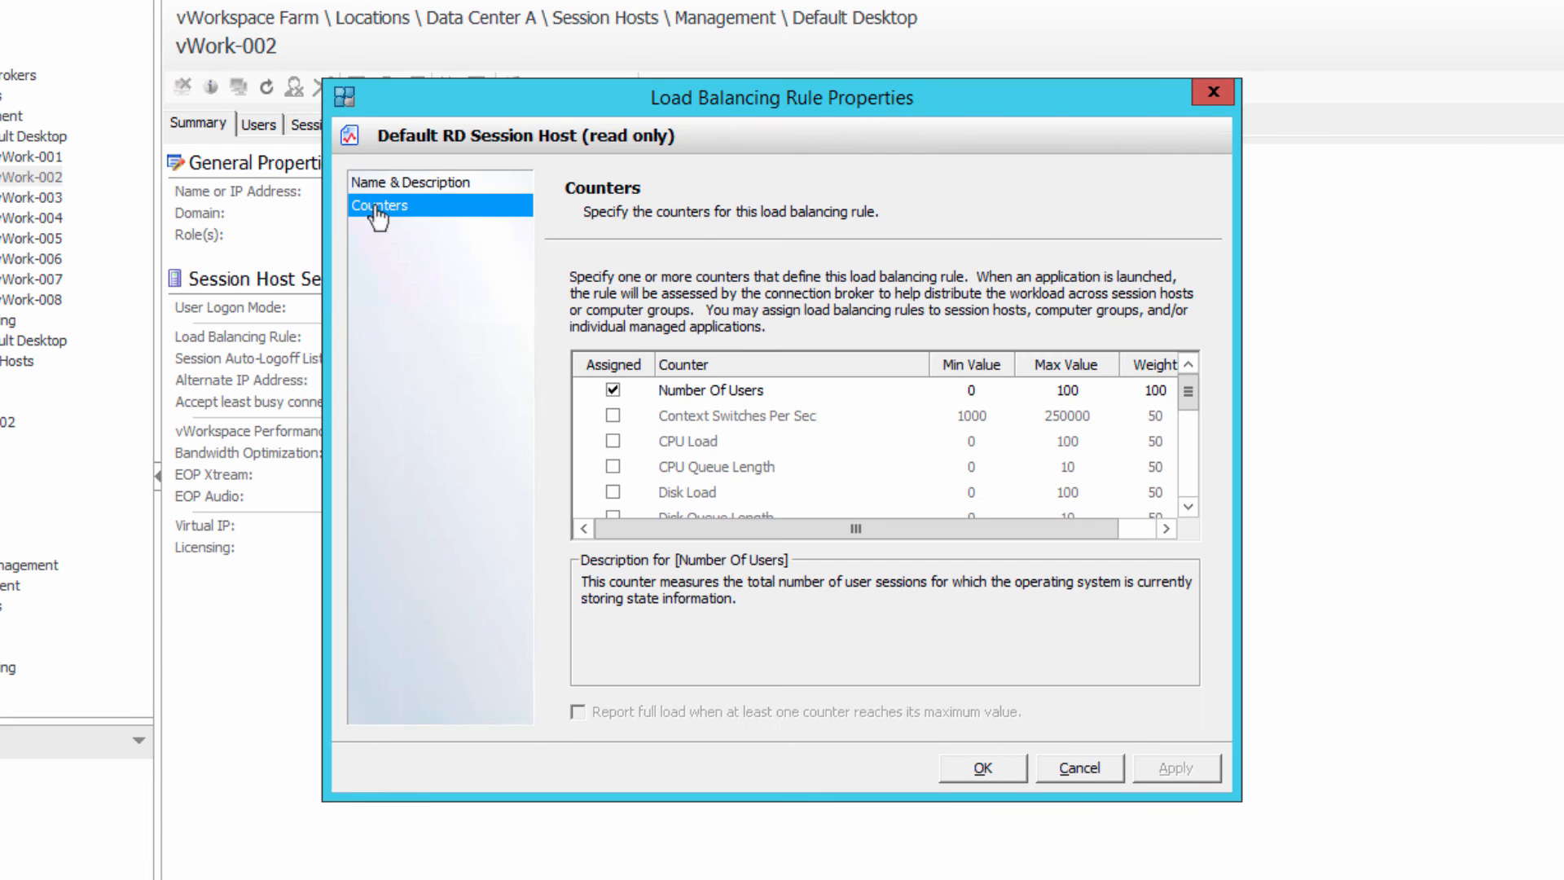
{"action": "left_click", "coordinate": [1189, 480]}
{"action": "left_click", "coordinate": [1189, 480]}
{"action": "left_click", "coordinate": [1189, 482]}
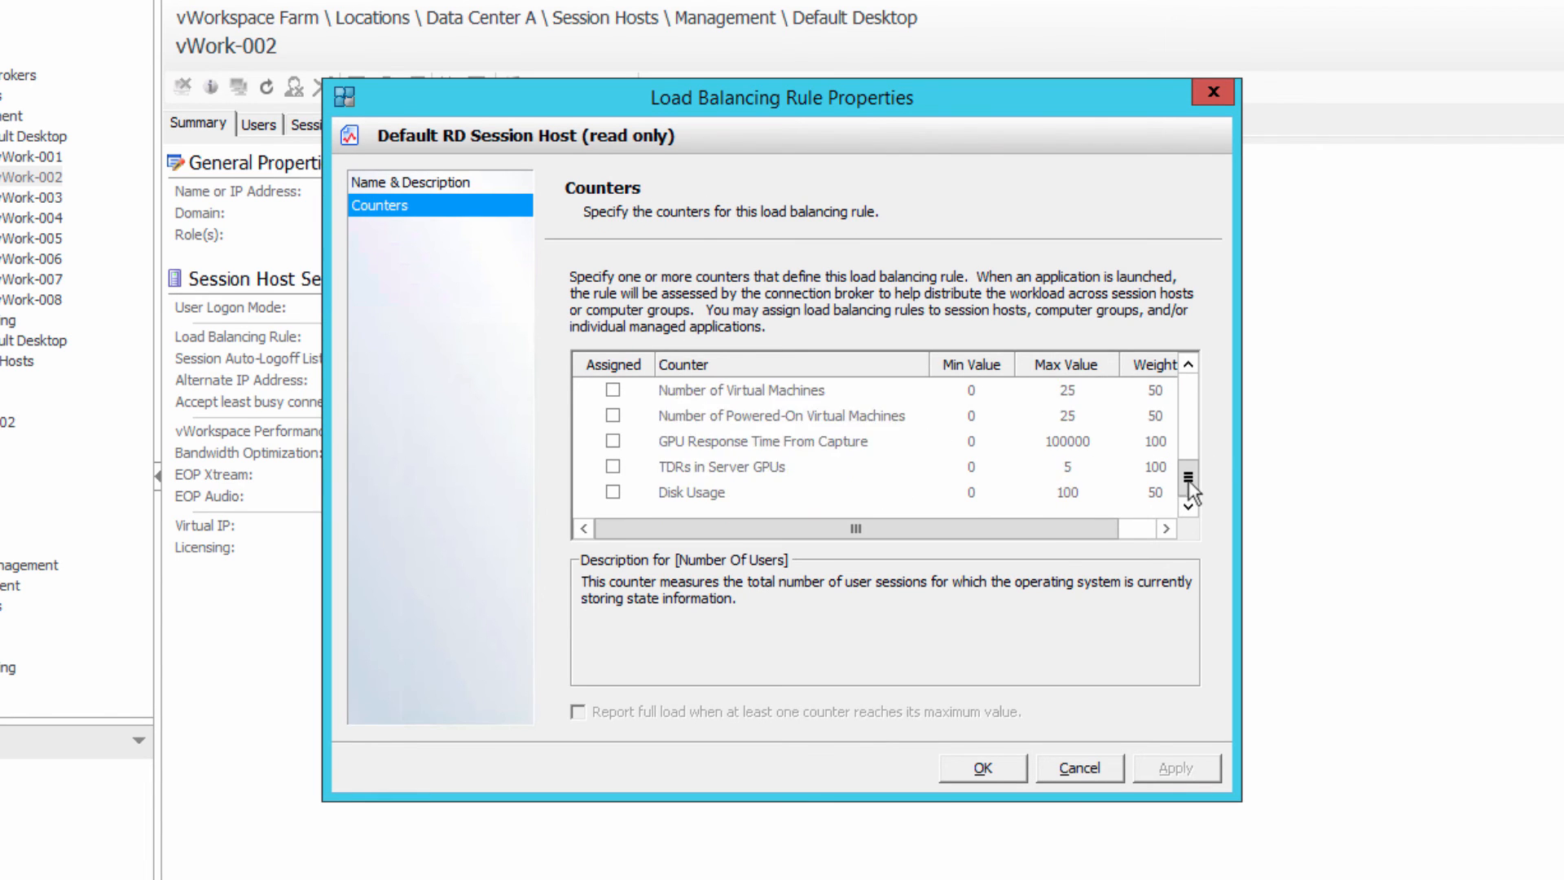
{"action": "left_click_drag", "start_coordinate": [1190, 481], "coordinate": [1202, 400]}
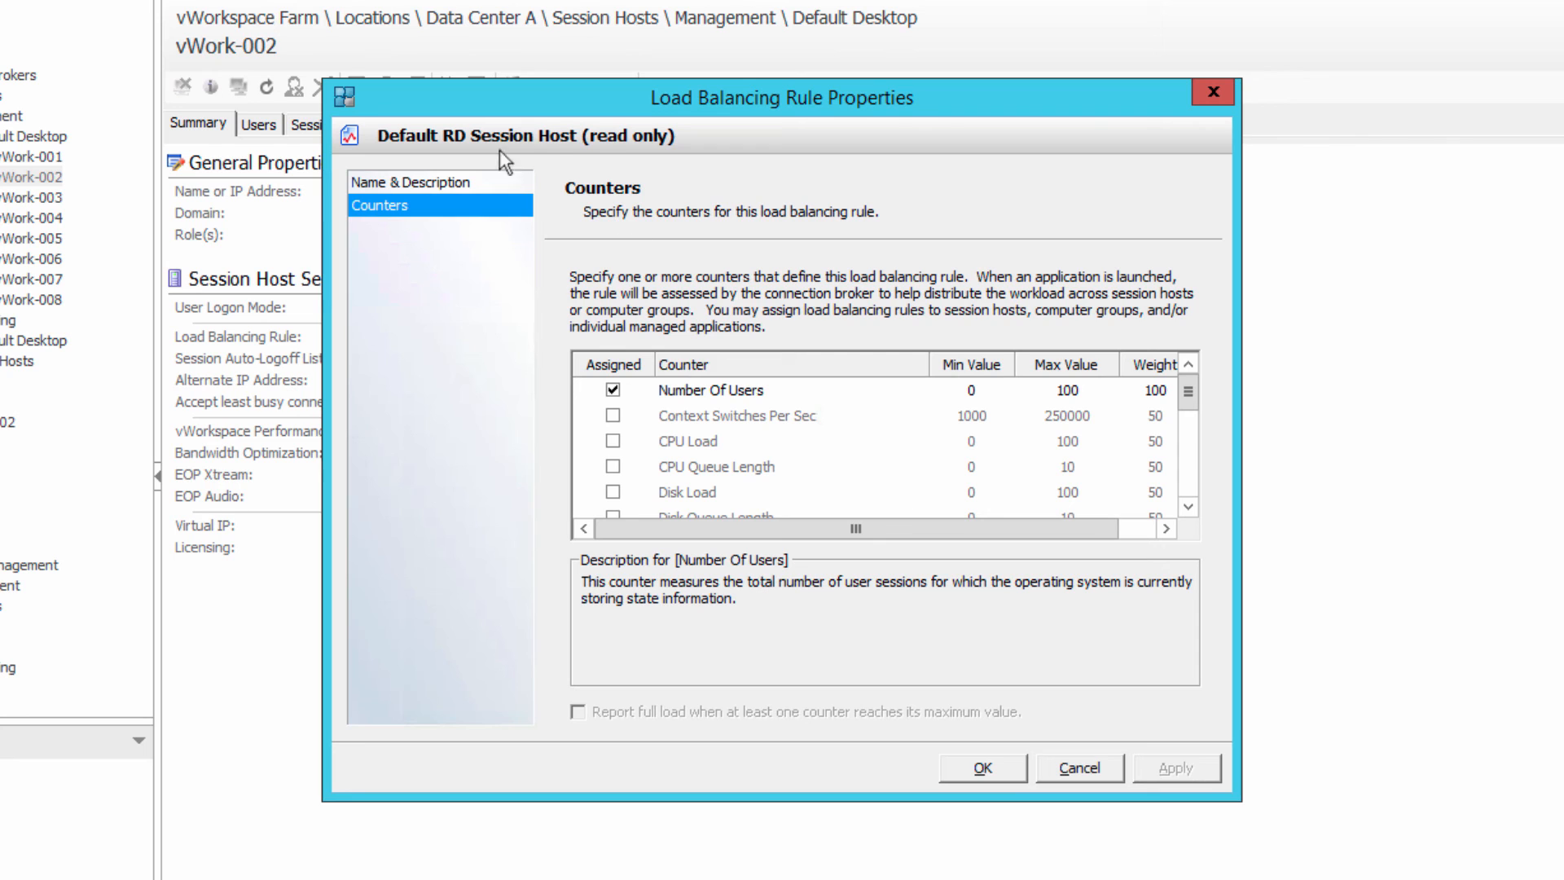
{"action": "left_click", "coordinate": [1088, 771]}
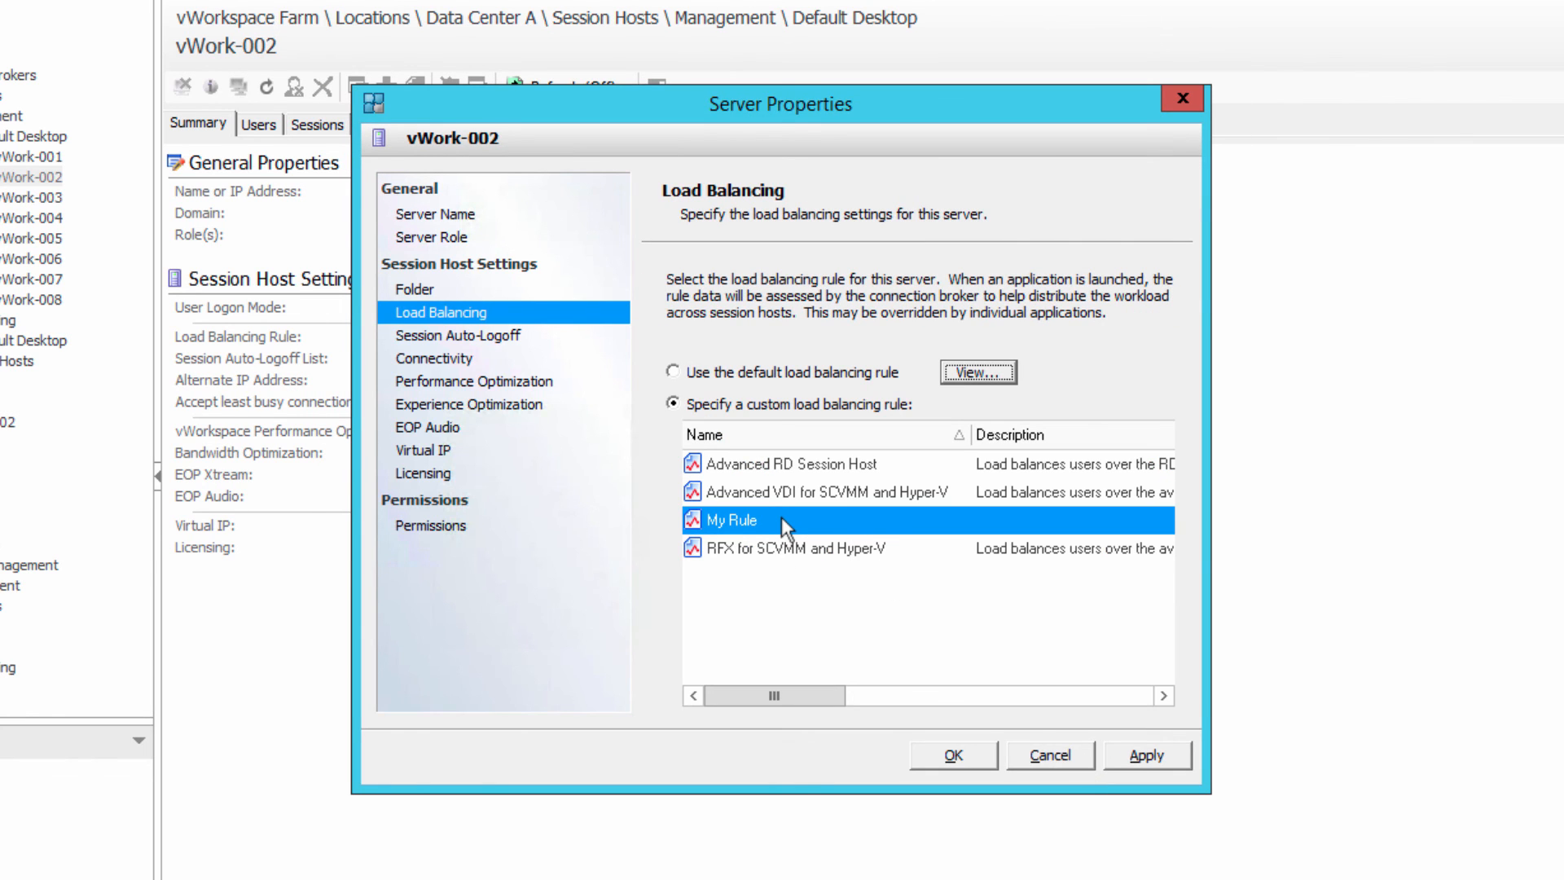
{"action": "left_click", "coordinate": [780, 516]}
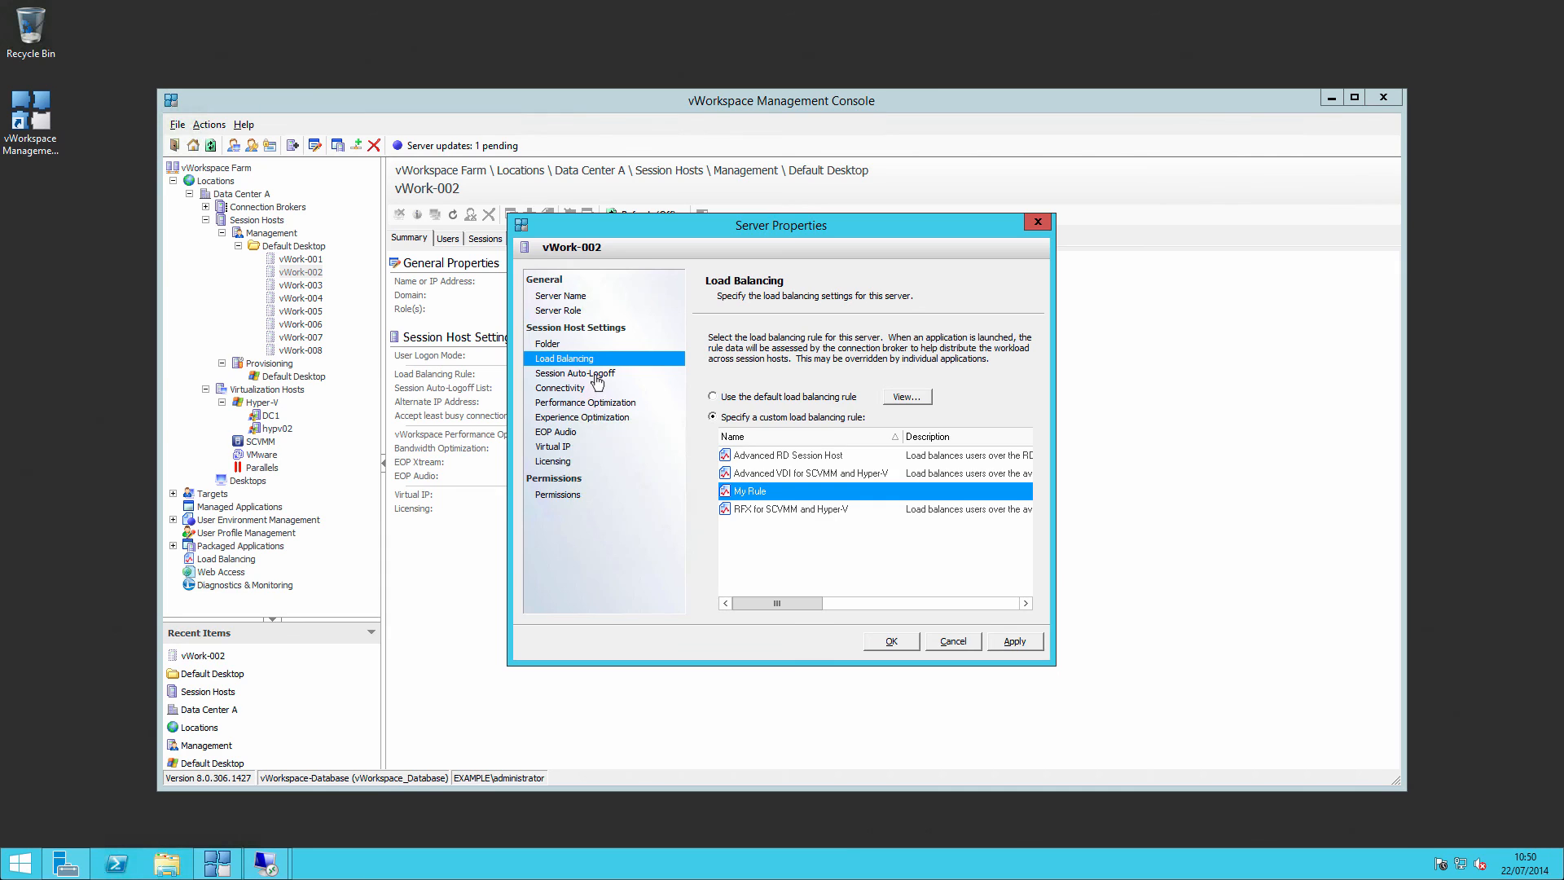
Switch vWork-002's Session Auto-Logoff to a server-specific exclusion list, seeded from the global list.
{"action": "left_click", "coordinate": [595, 376]}
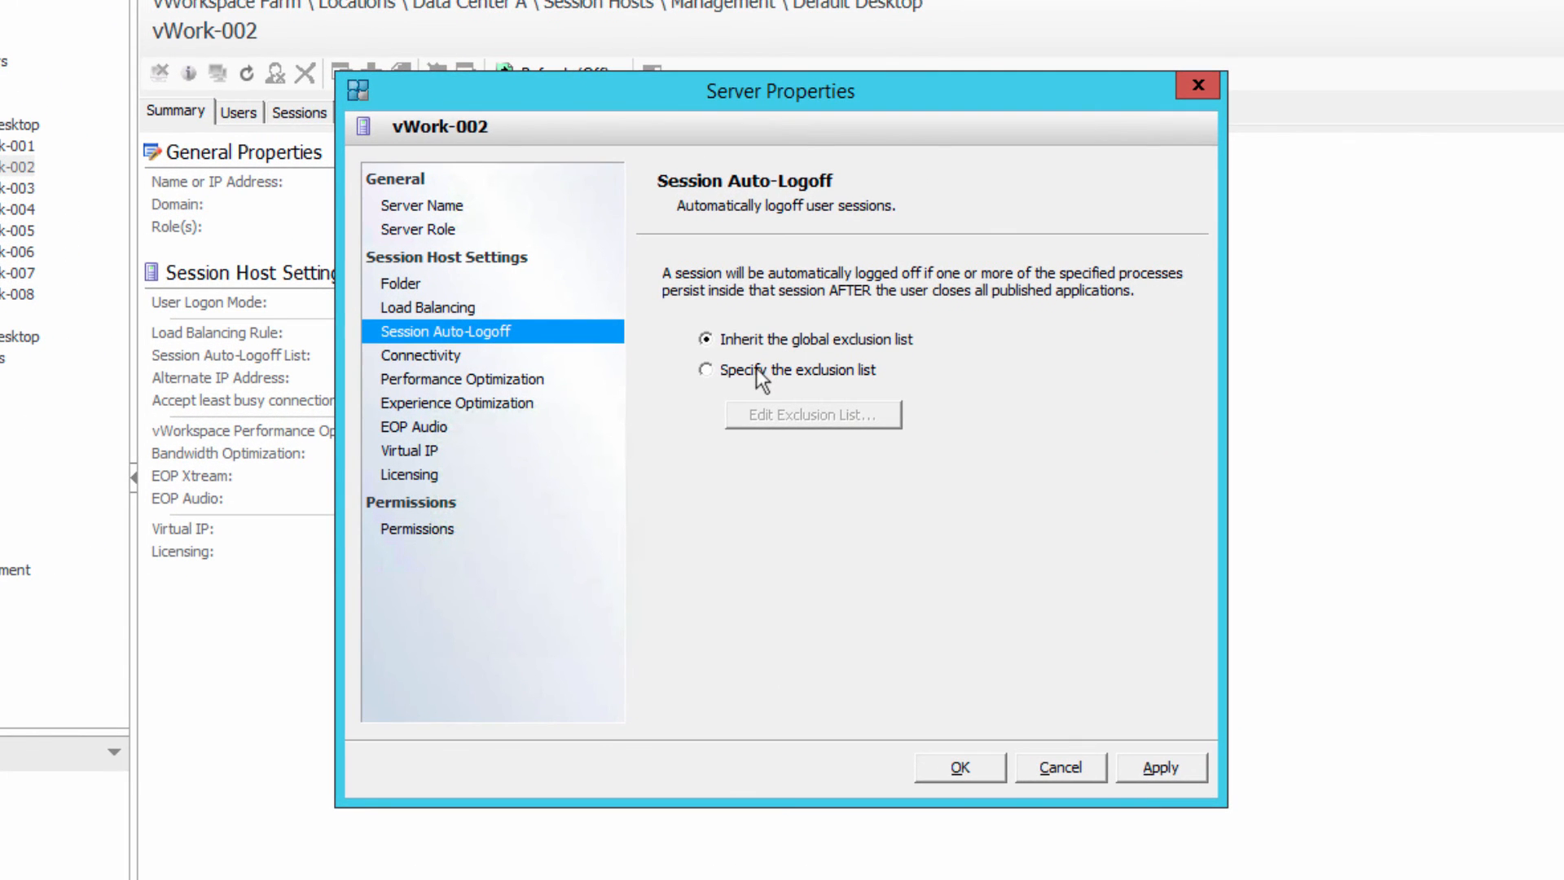
{"action": "left_click", "coordinate": [757, 369]}
{"action": "left_click", "coordinate": [783, 416]}
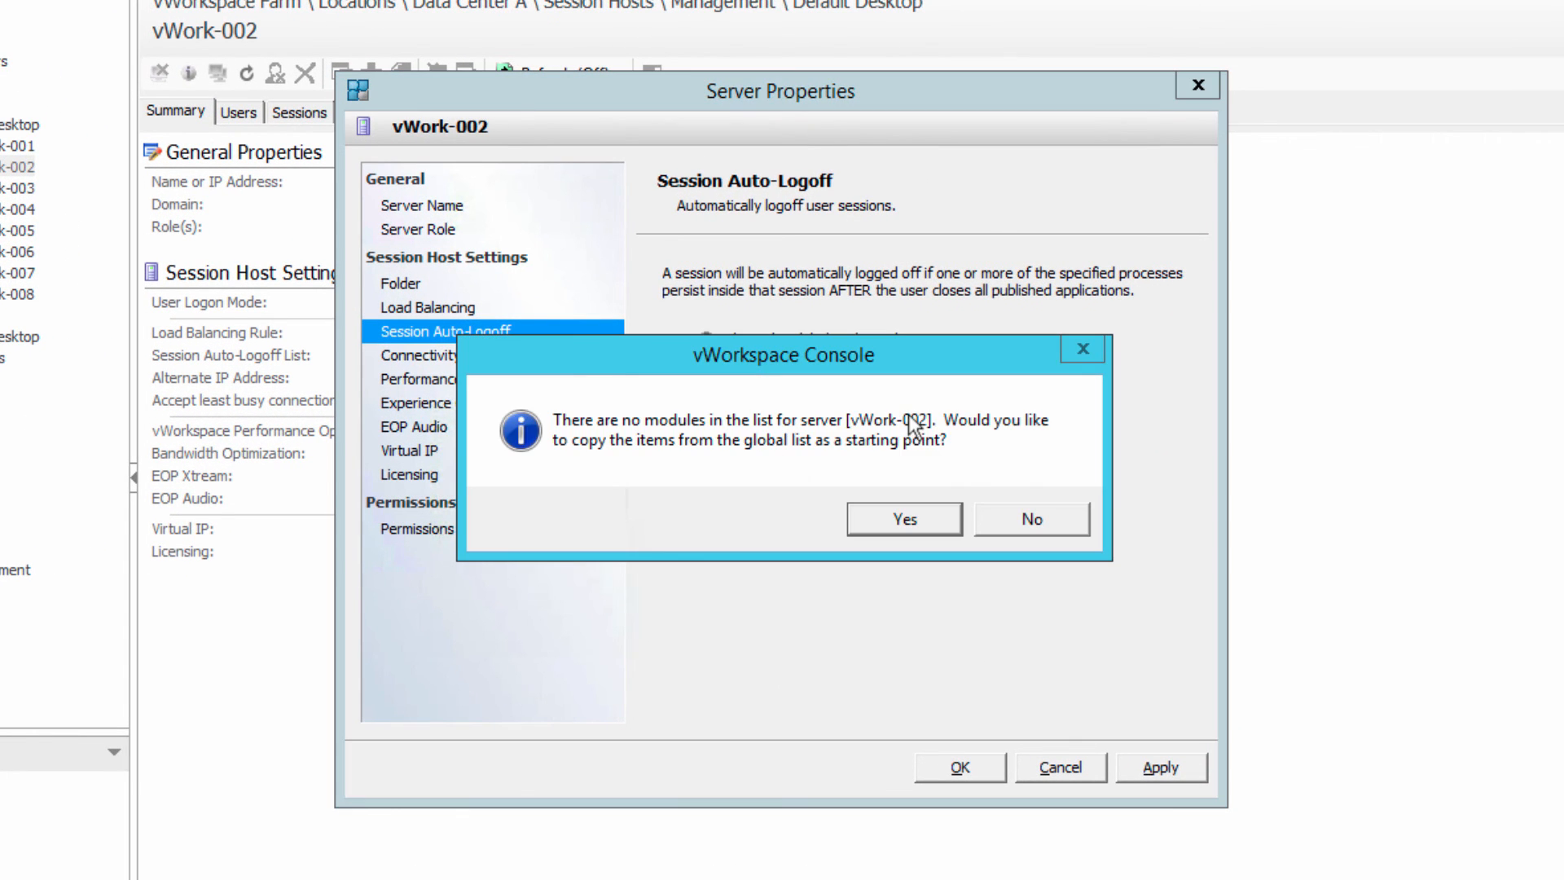
{"action": "left_click", "coordinate": [907, 513]}
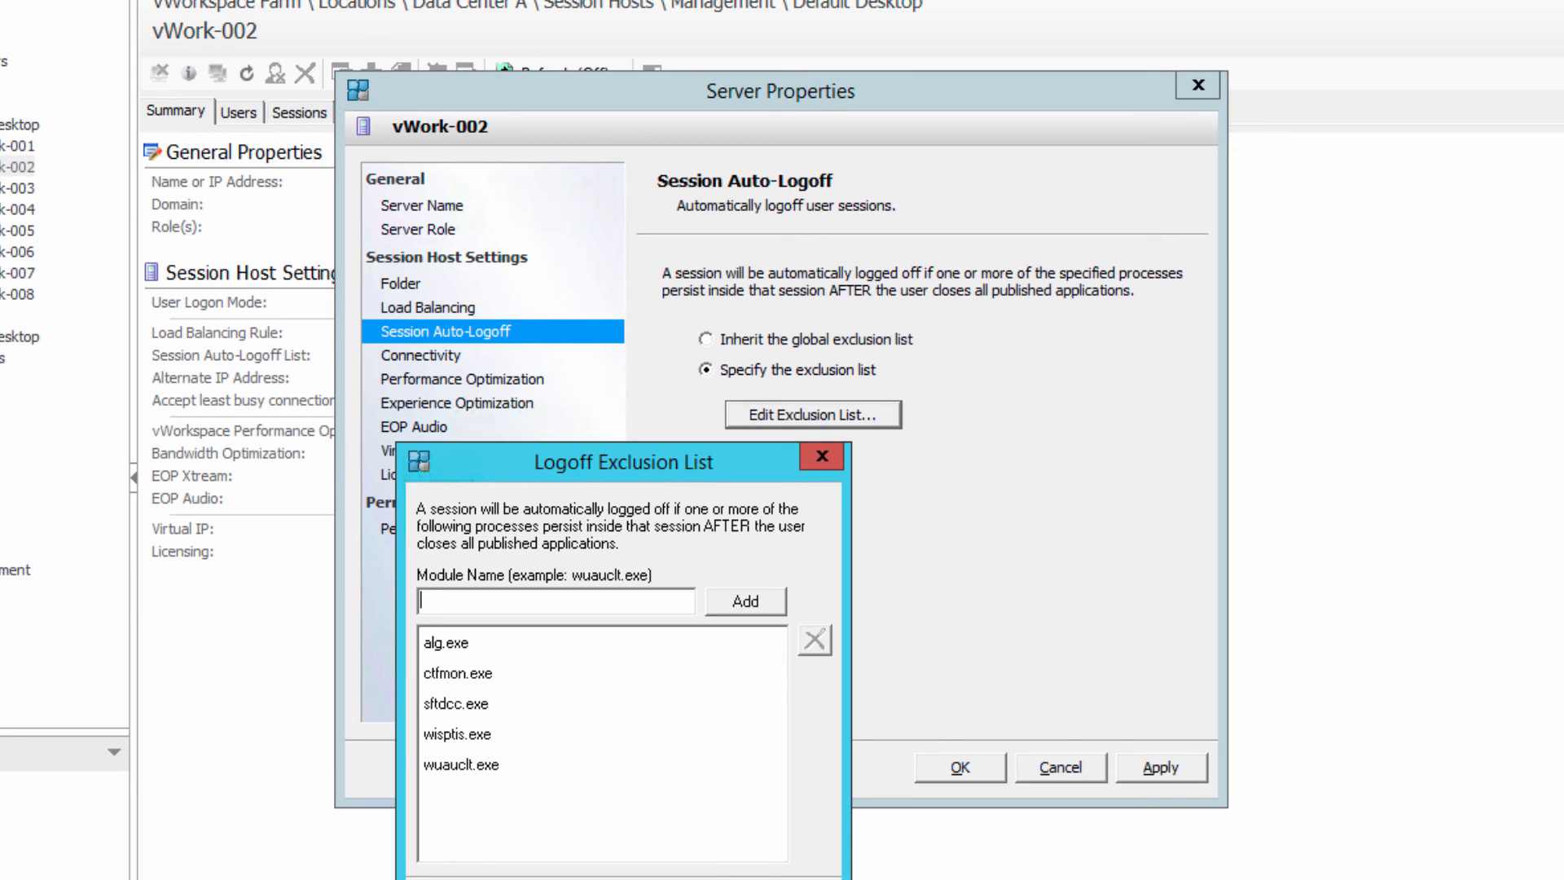
Discard the exclusion list edits, then review vWork-002's Connectivity and Performance Optimization settings.
{"action": "left_click", "coordinate": [774, 879]}
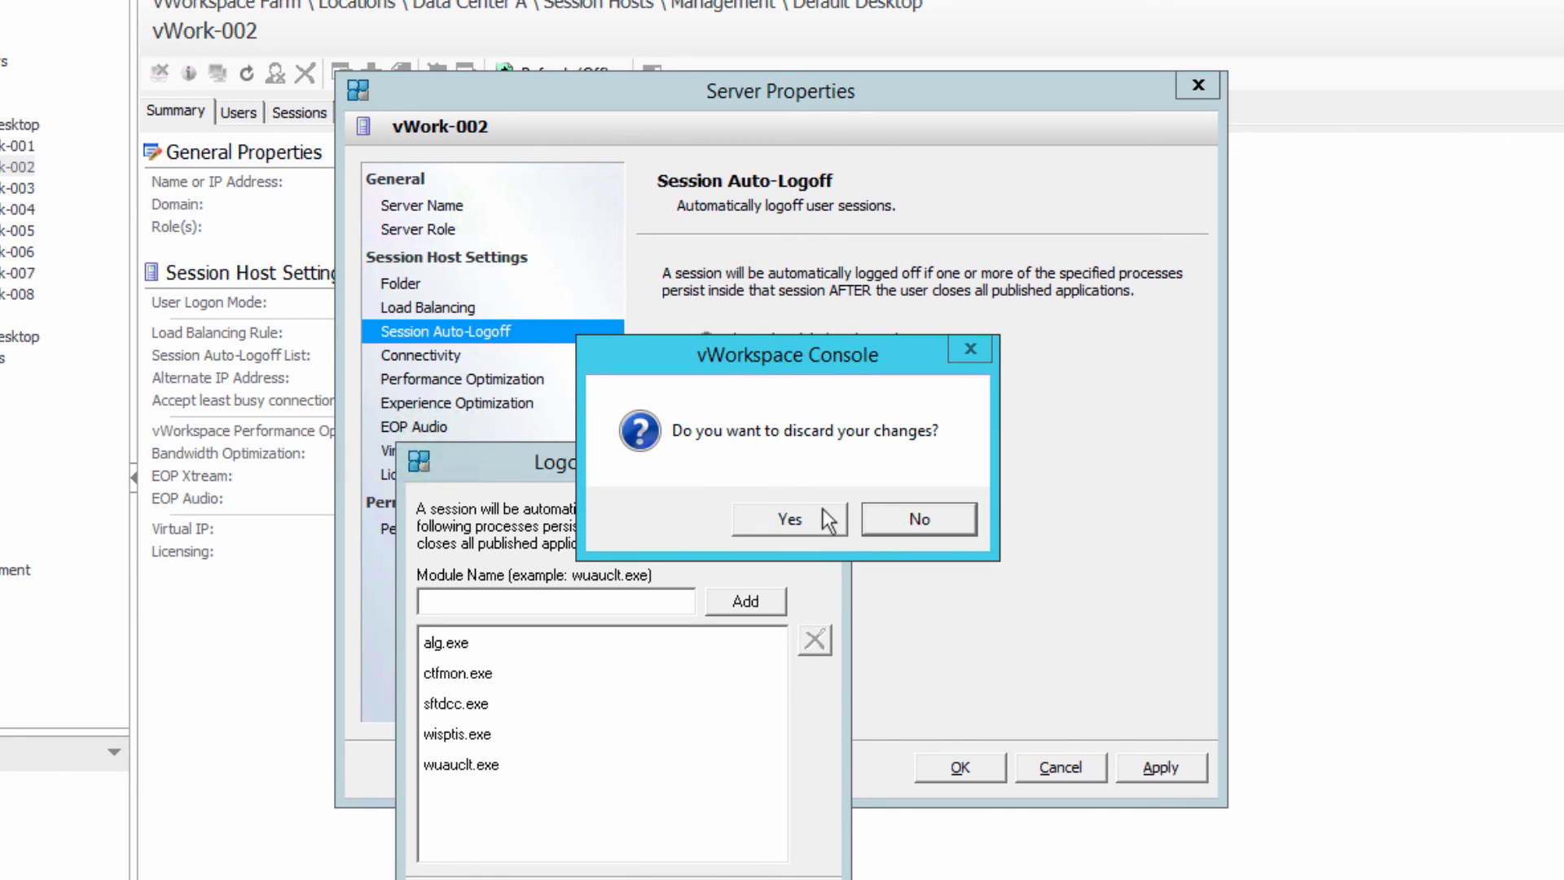
{"action": "left_click", "coordinate": [789, 519]}
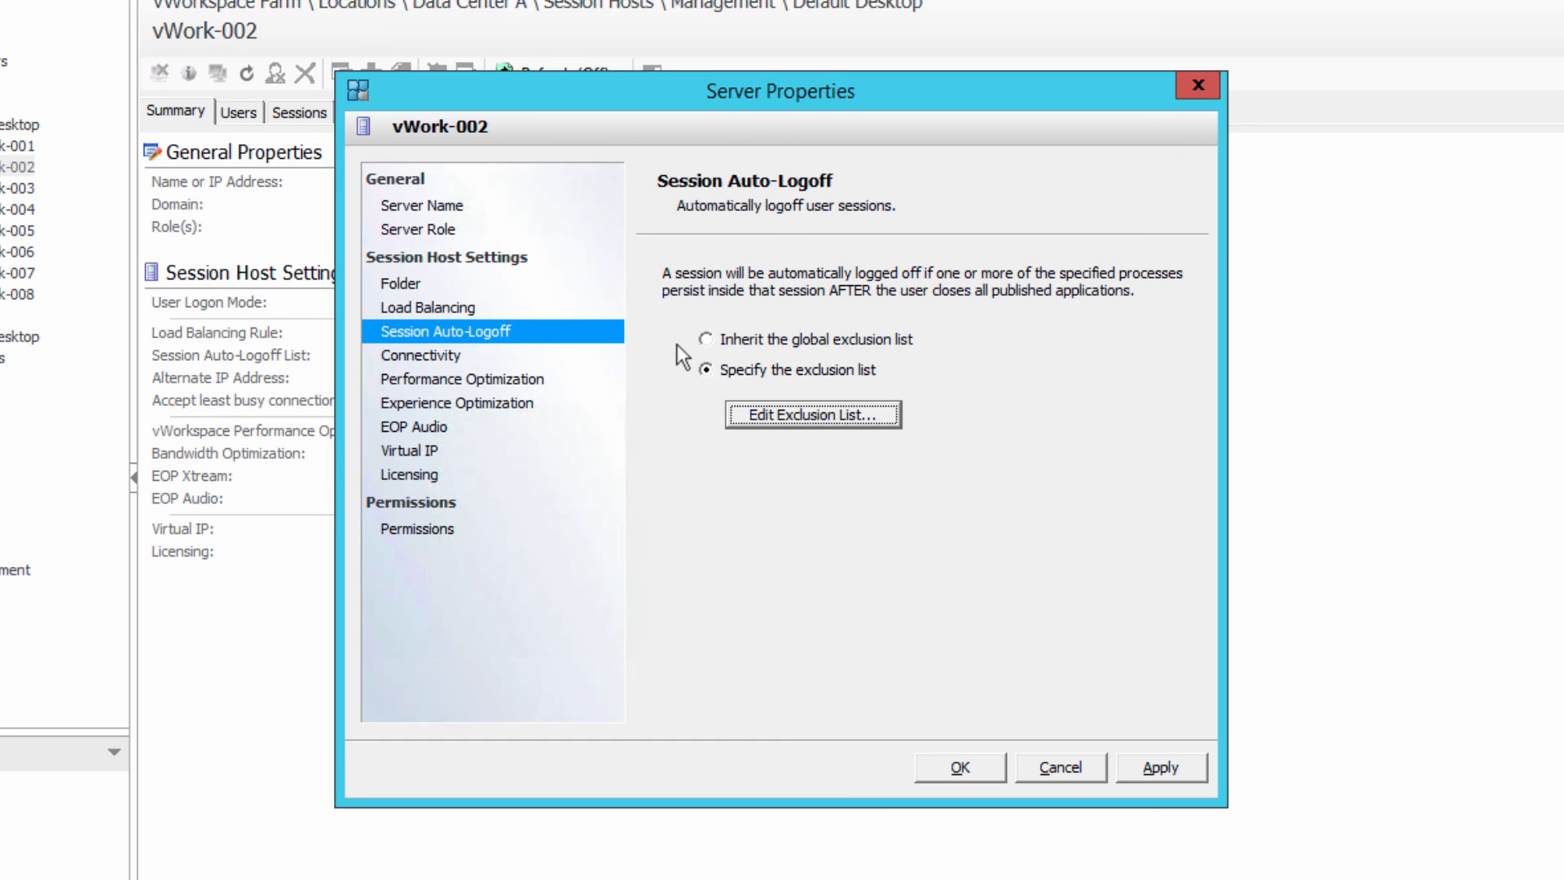
{"action": "left_click", "coordinate": [440, 356]}
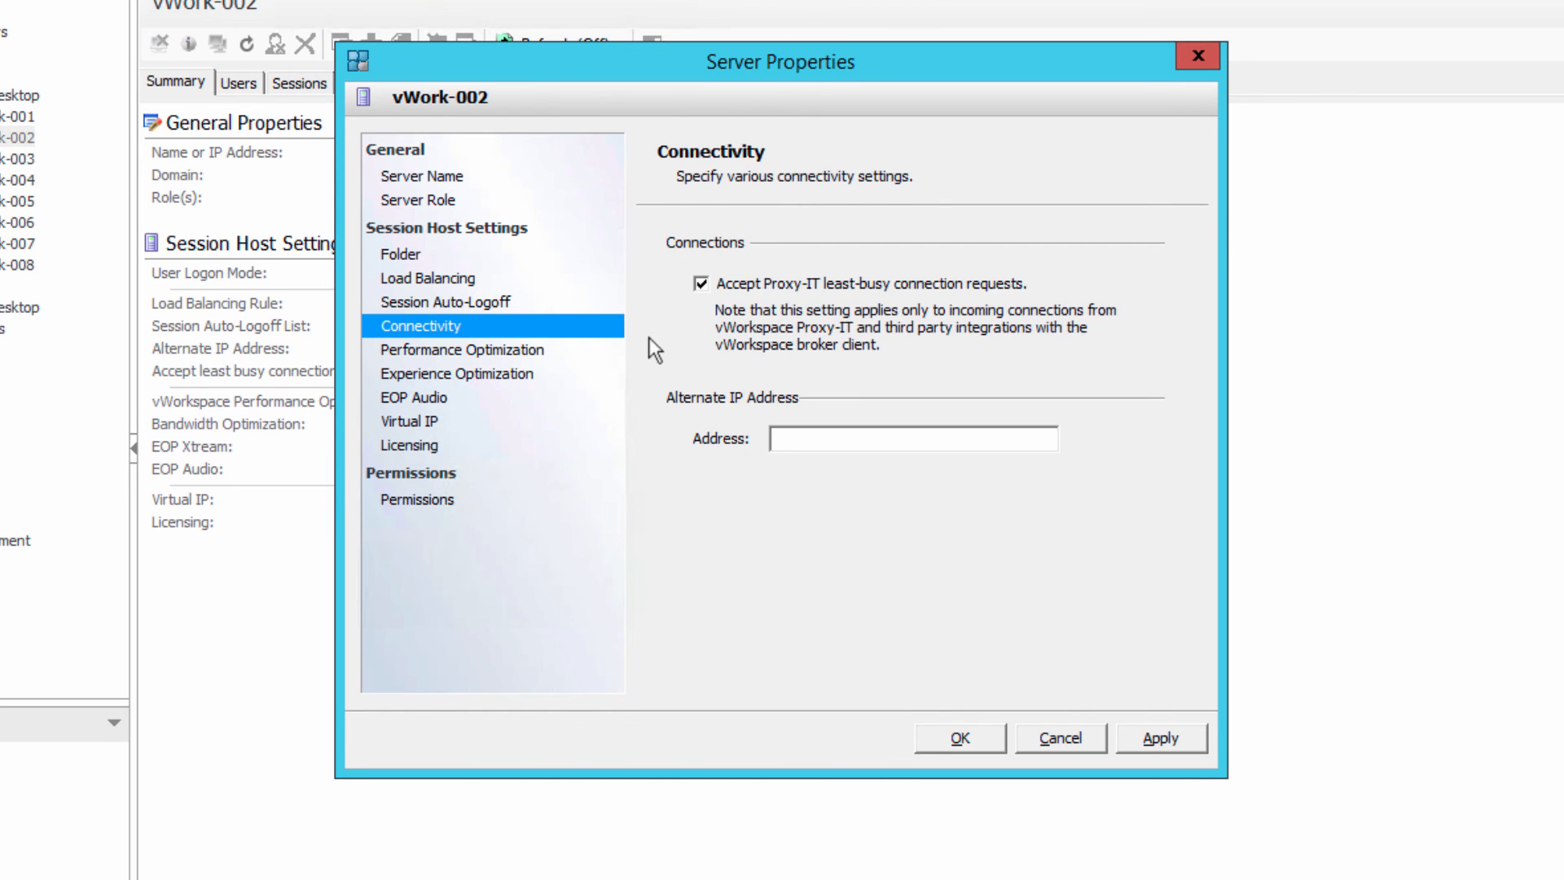
{"action": "left_click", "coordinate": [533, 350]}
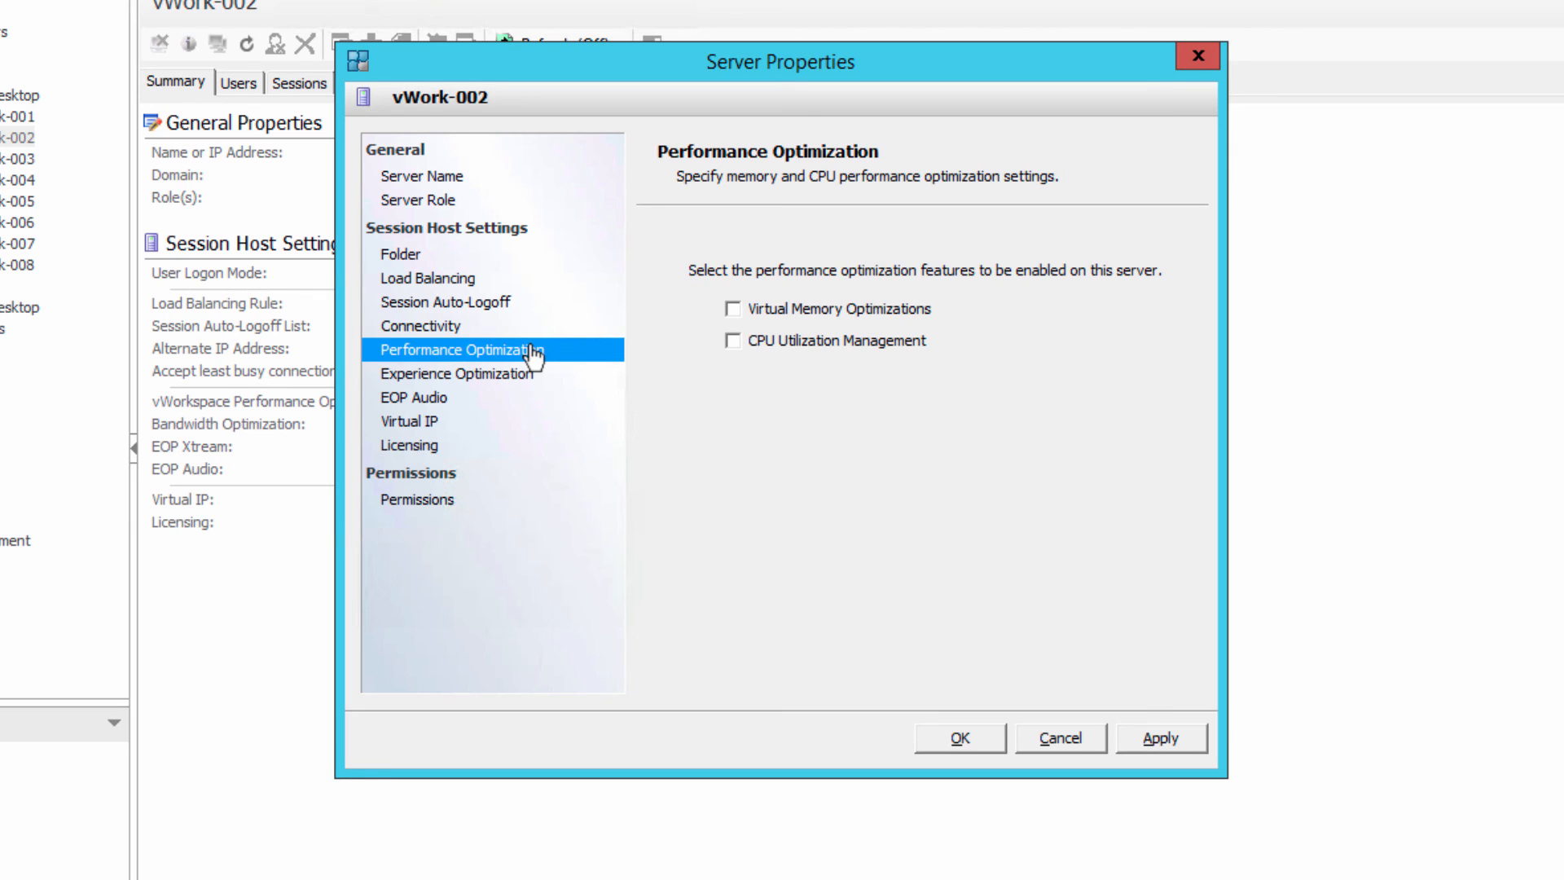